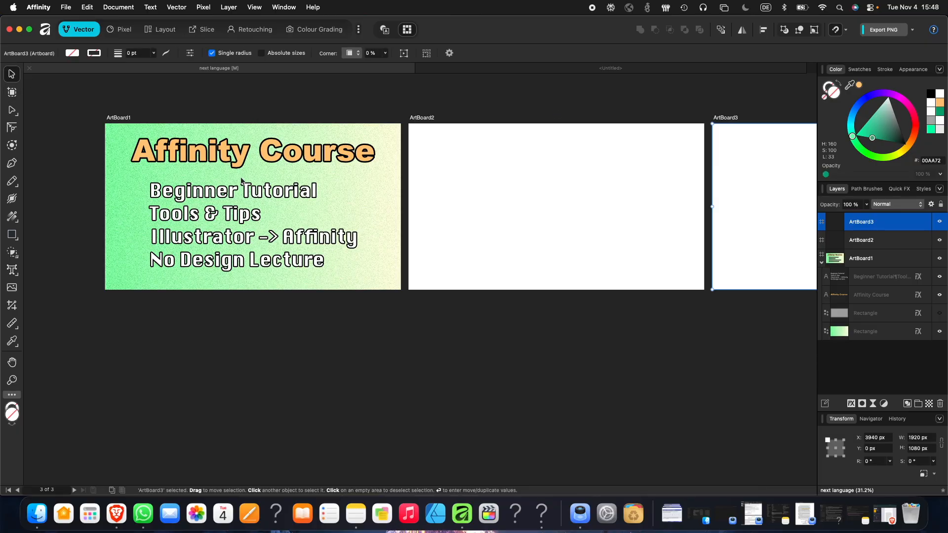
- Duplicate the first artboard together with its Affinity Course title, text and background
click(240, 179)
drag(117, 118, 139, 305)
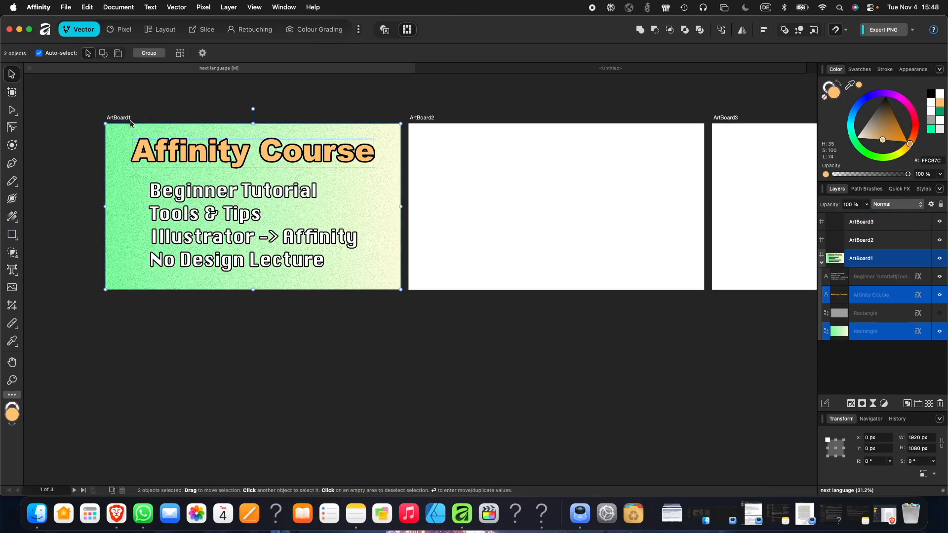
click(127, 120)
drag(130, 113, 131, 184)
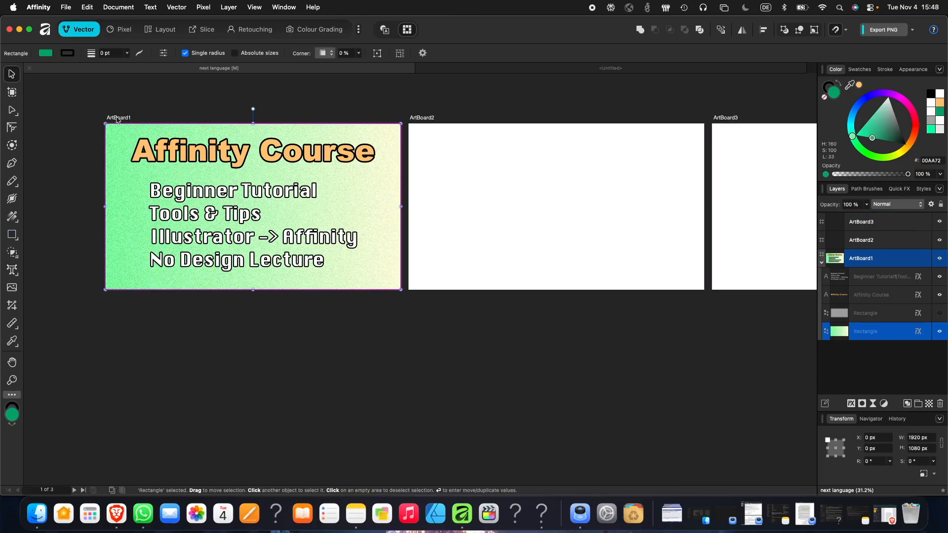
click(122, 118)
key(super+j)
- Try moving the duplicated artboard below the original and undo the move
drag(126, 126, 125, 298)
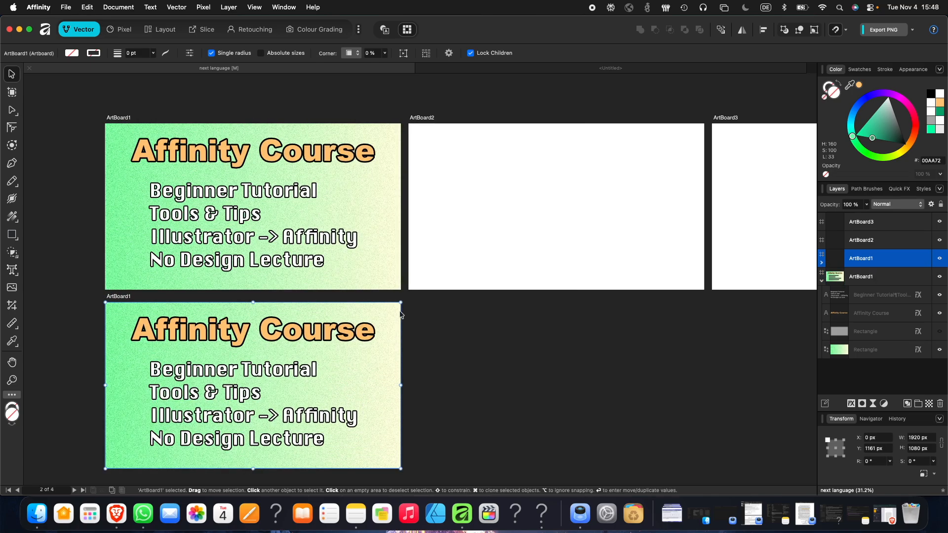
key(super+z)
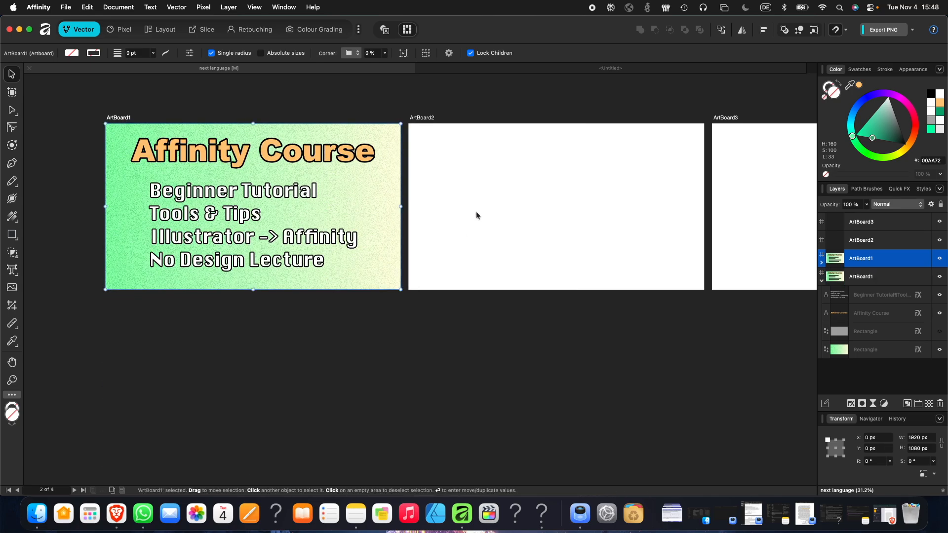
- Draw a new square artboard of 1920 × 1920 px in the empty space below the first artboard
click(531, 174)
scroll(521, 173, right, 2)
scroll(520, 175, right, 2)
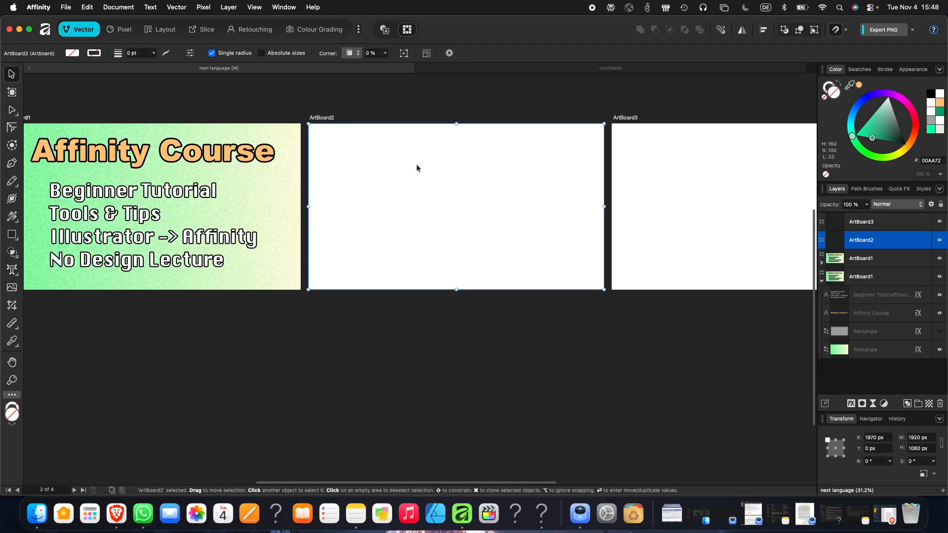
scroll(450, 162, up, 1)
scroll(451, 161, down, 3)
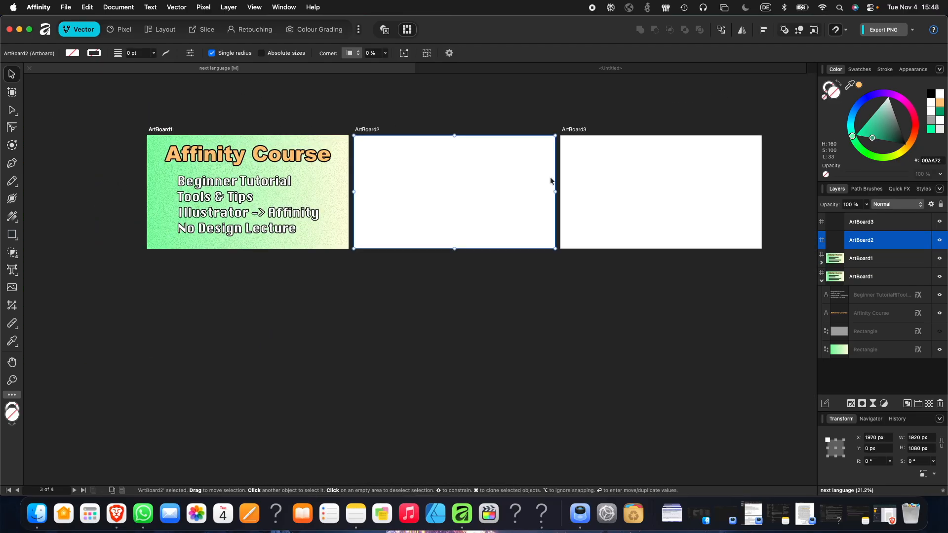
click(13, 93)
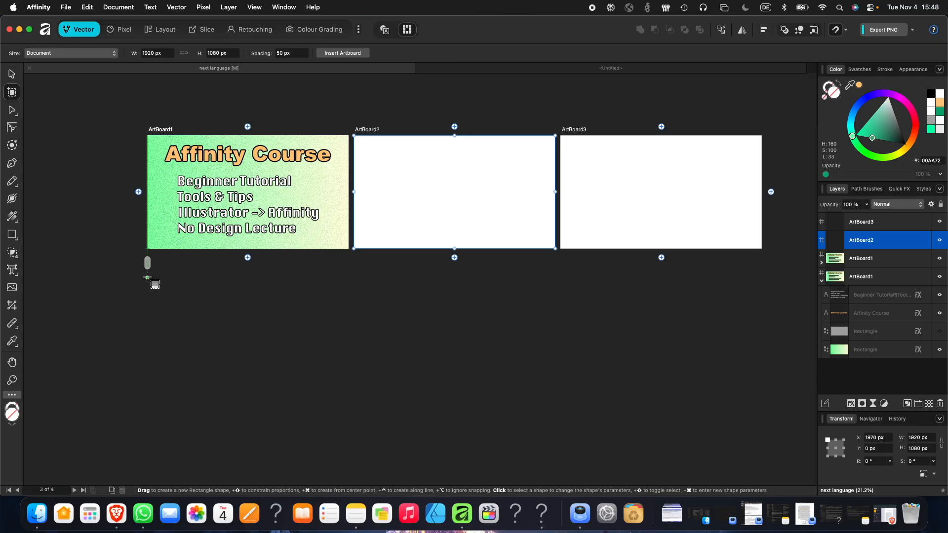
drag(147, 278, 347, 455)
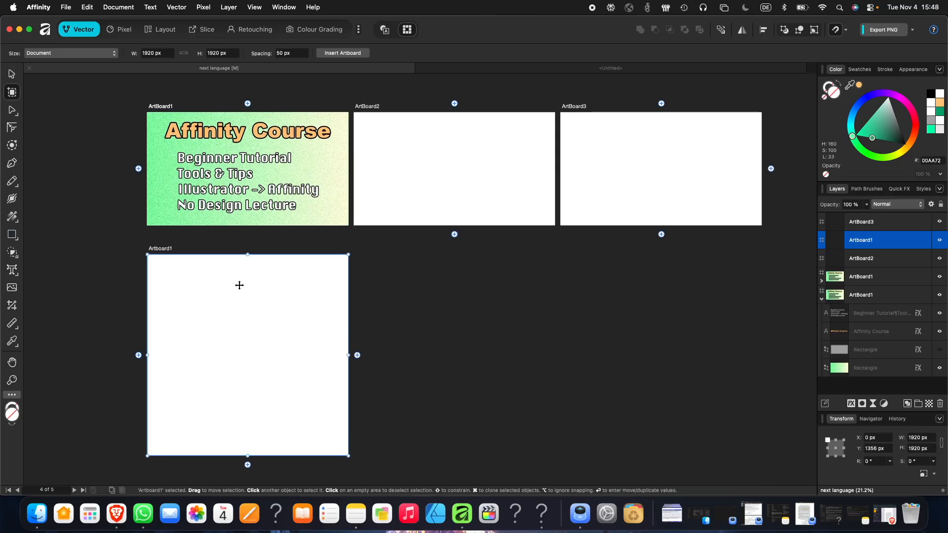
- Scale the new square artboard down to 960 × 960 px
click(12, 74)
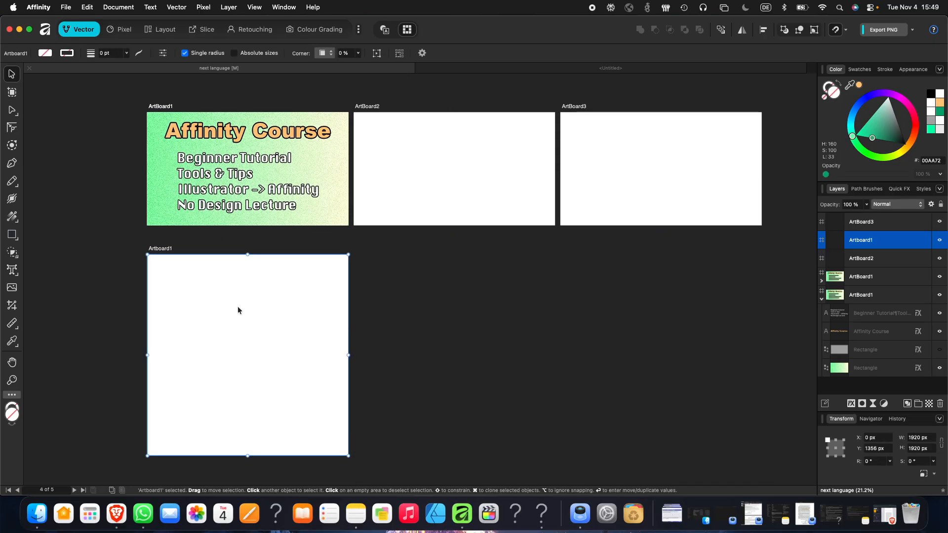
click(274, 316)
drag(348, 460, 245, 359)
scroll(230, 280, down, 3)
scroll(230, 279, left, 2)
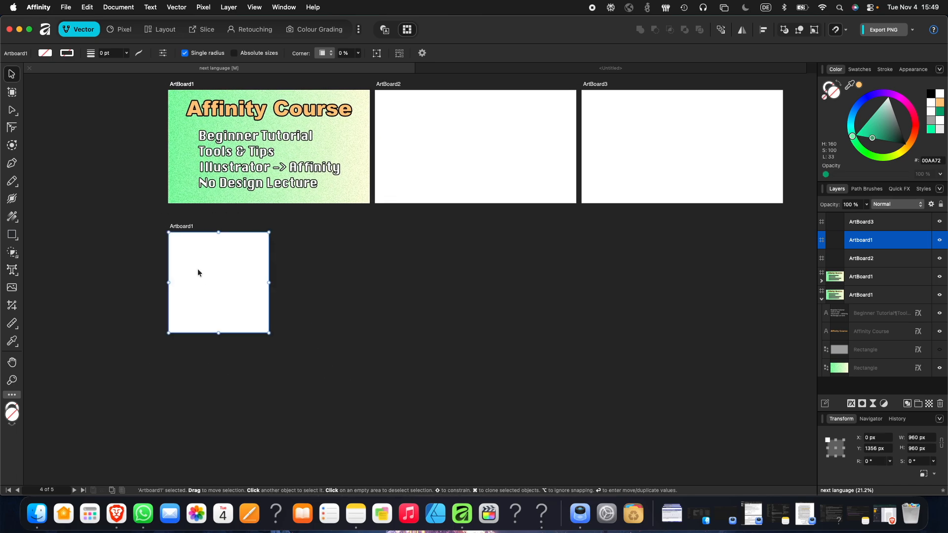
- Copy the title, text list and gradient background from the first artboard onto the empty ArtBoard2
scroll(204, 277, up, 5)
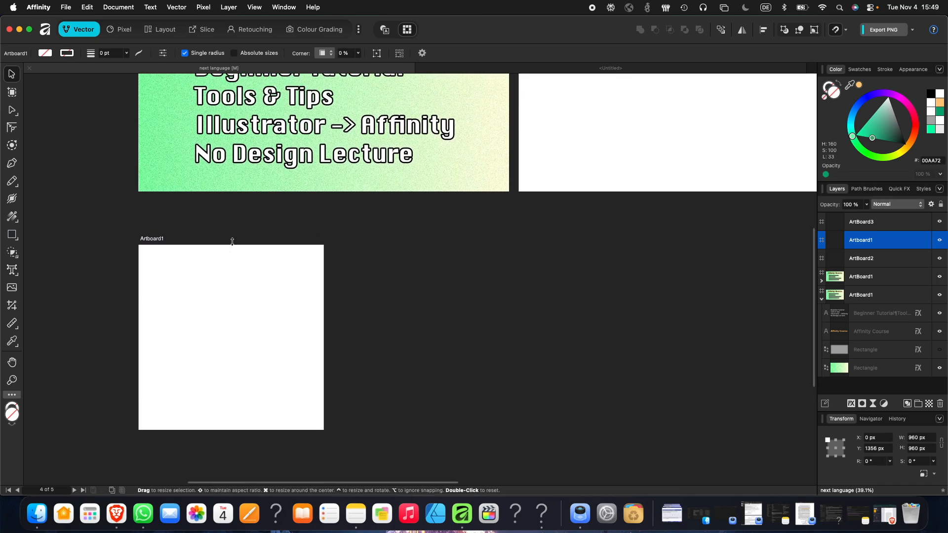
click(276, 130)
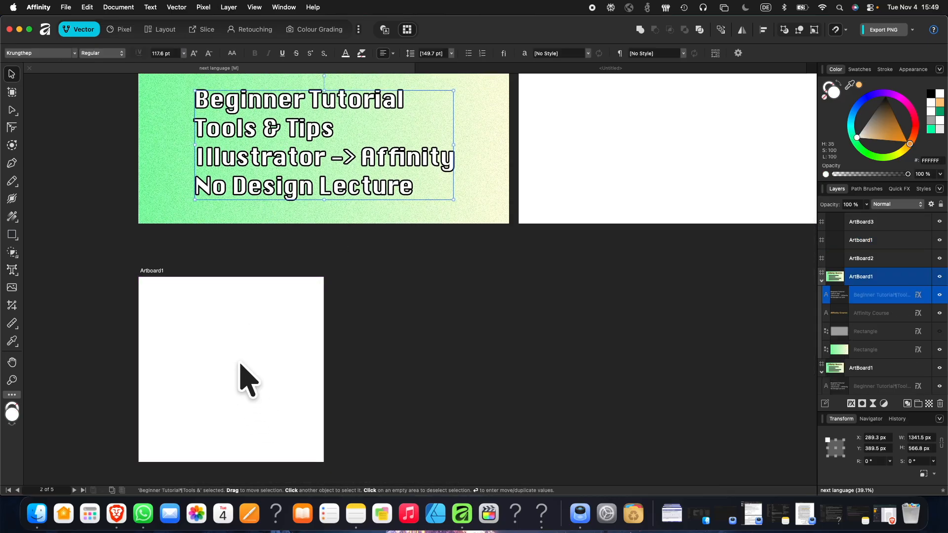
scroll(250, 351, down, 1)
scroll(250, 351, down, 3)
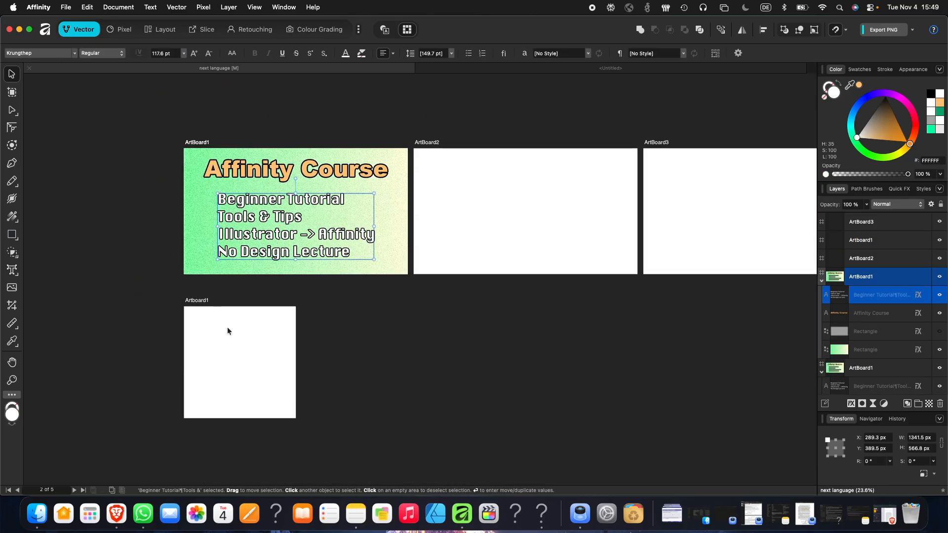
scroll(265, 287, right, 3)
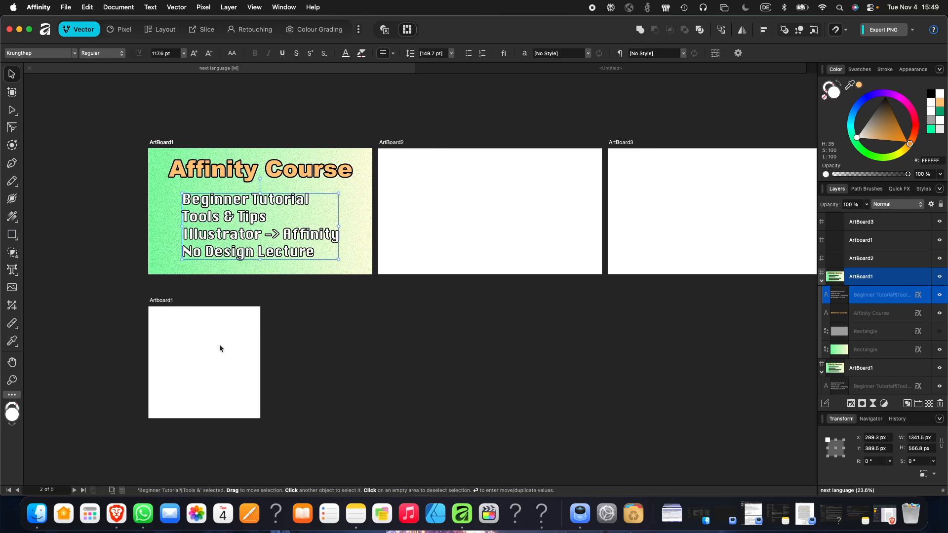
key(t)
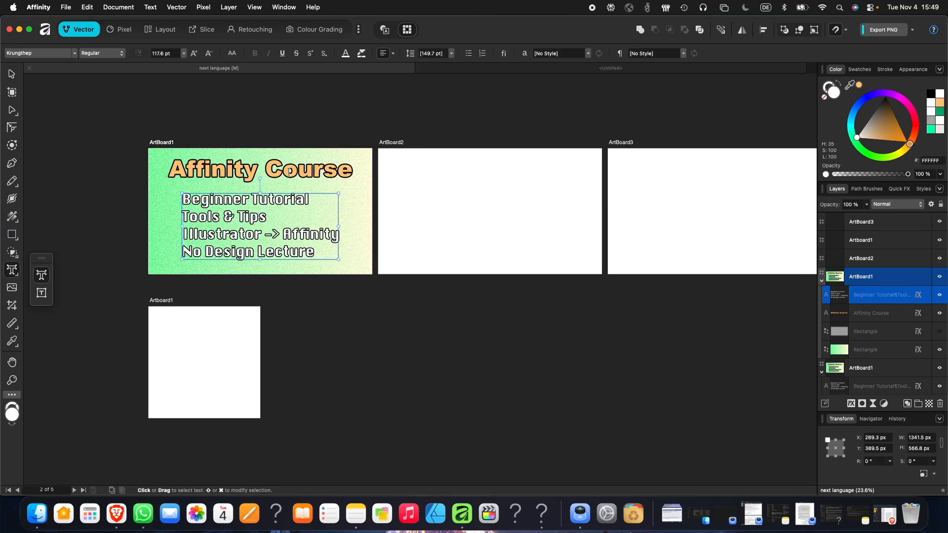
click(10, 82)
drag(105, 116, 567, 254)
scroll(511, 318, down, 3)
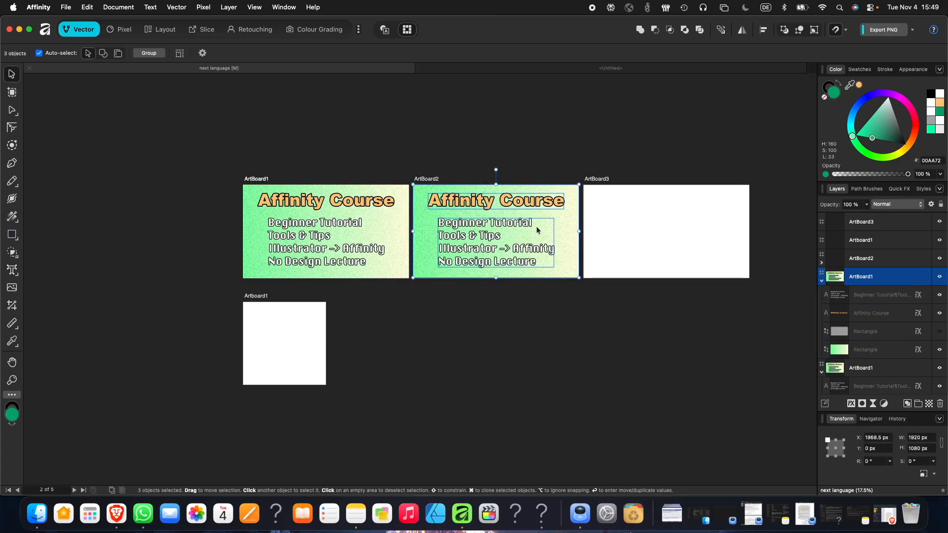
- Remove the word Course from the title on ArtBoard2 so that it reads Affinity
scroll(537, 227, up, 5)
scroll(403, 226, up, 2)
scroll(426, 227, down, 2)
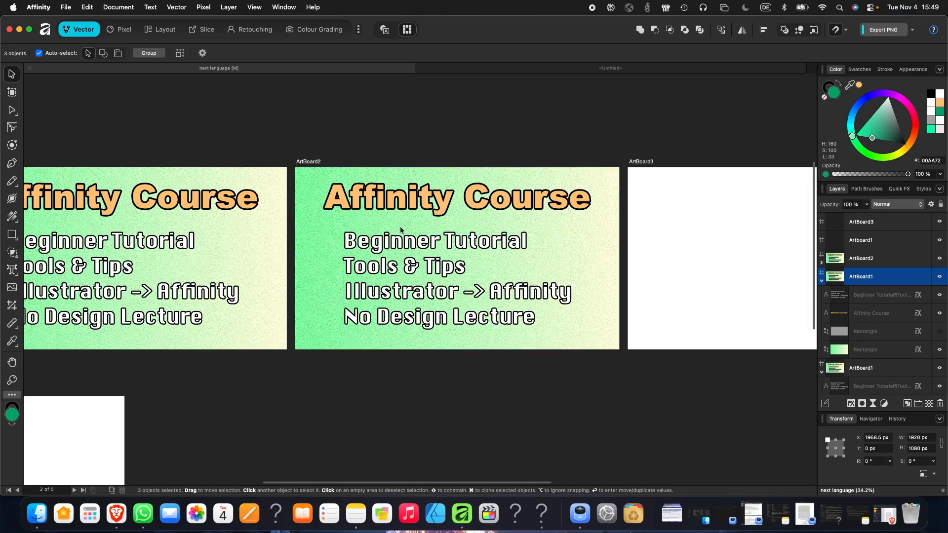
scroll(400, 226, right, 3)
click(501, 219)
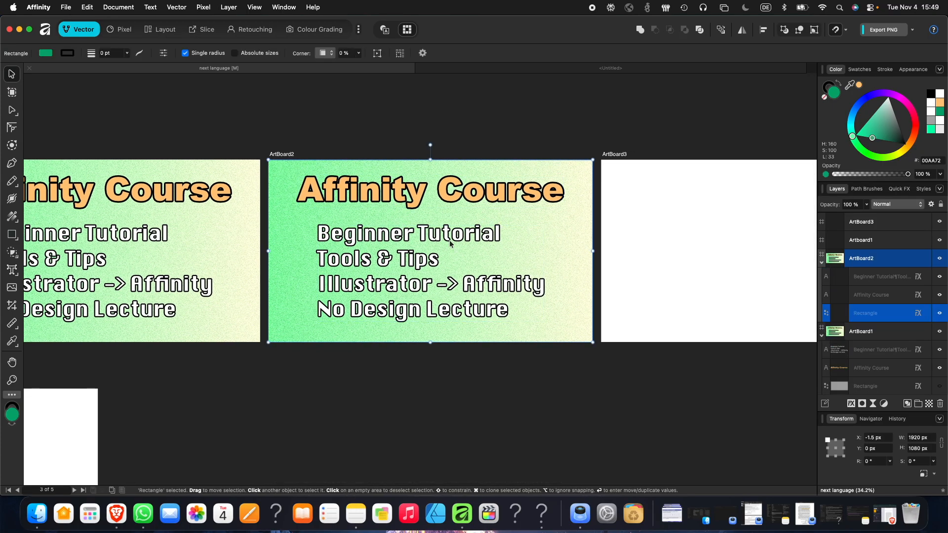
click(464, 232)
scroll(335, 203, left, 3)
double_click(394, 197)
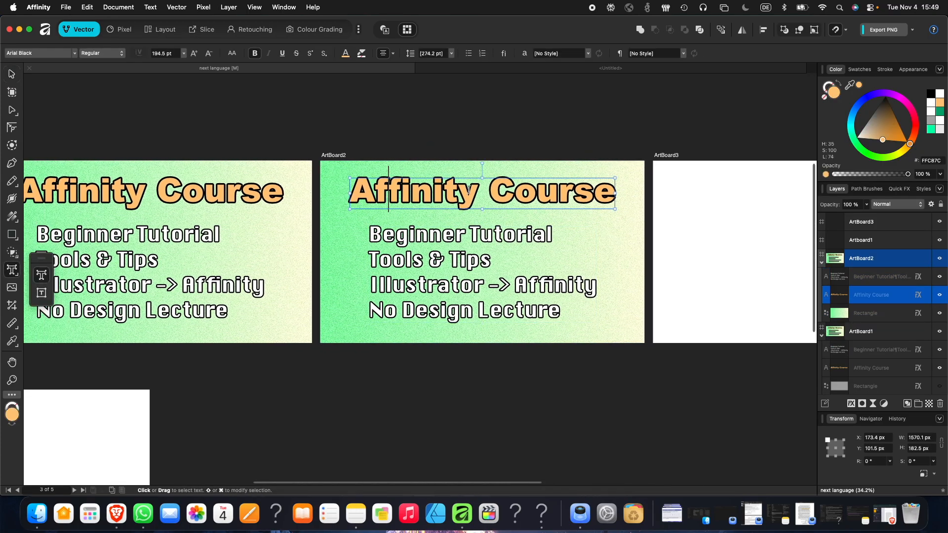
double_click(597, 192)
key(BackSpace)
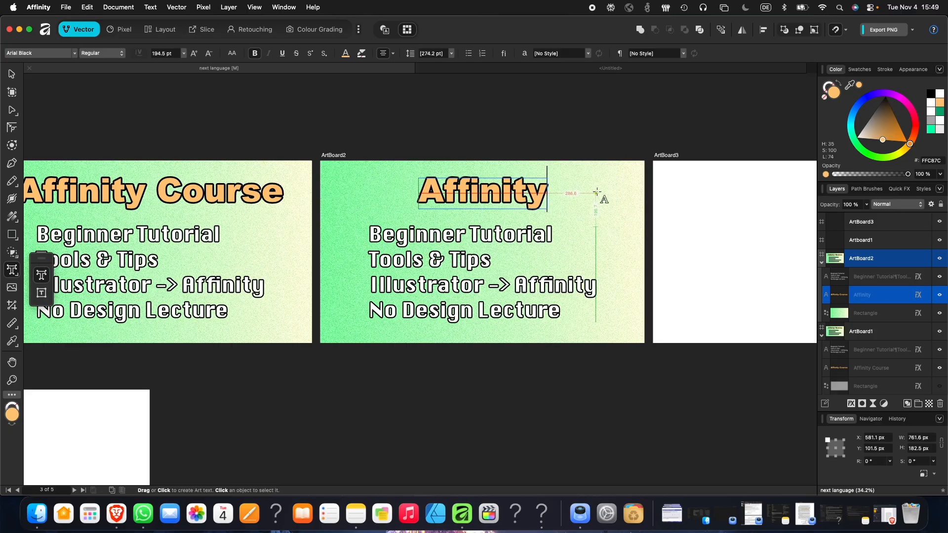
click(12, 75)
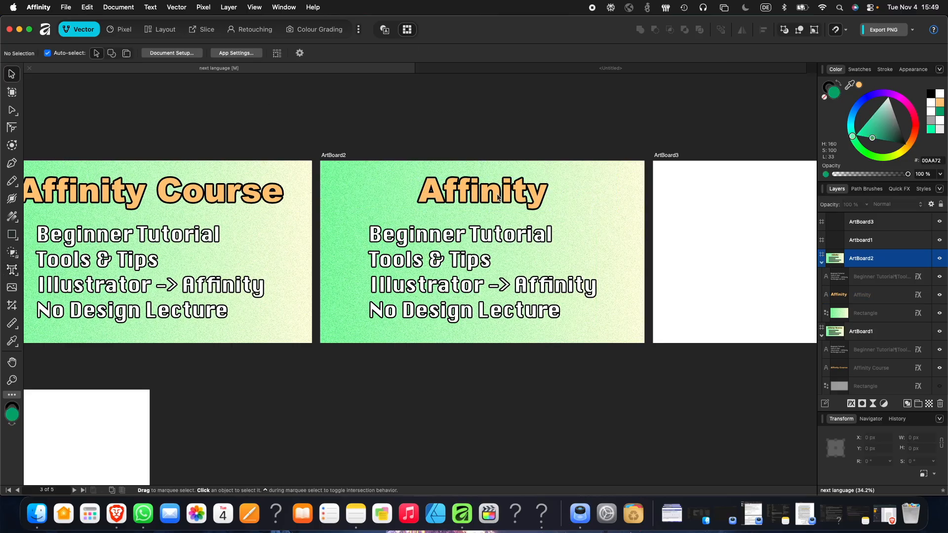
- Move the Affinity title on ArtBoard2 slightly downward
drag(494, 198, 493, 199)
scroll(461, 201, left, 1)
scroll(485, 198, down, 1)
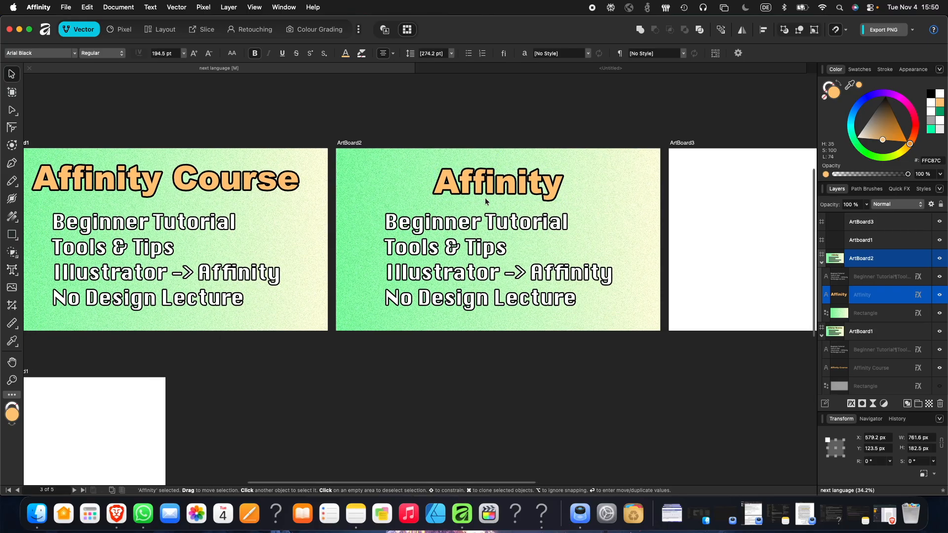
- Compare the edited ArtBoard2 with the original first artboard and the empty ArtBoard3
click(533, 316)
scroll(281, 185, left, 1)
scroll(282, 182, left, 1)
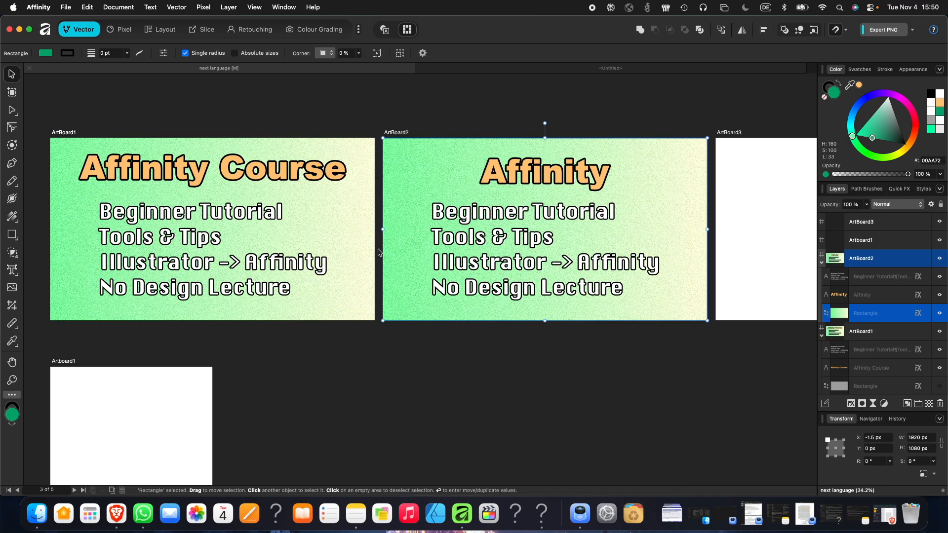
scroll(649, 205, right, 5)
scroll(720, 182, right, 3)
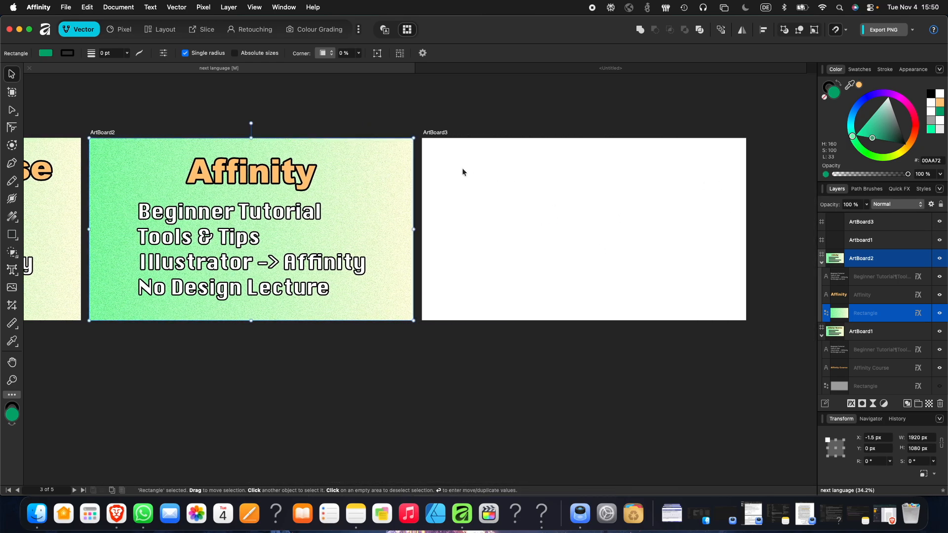
scroll(449, 163, left, 2)
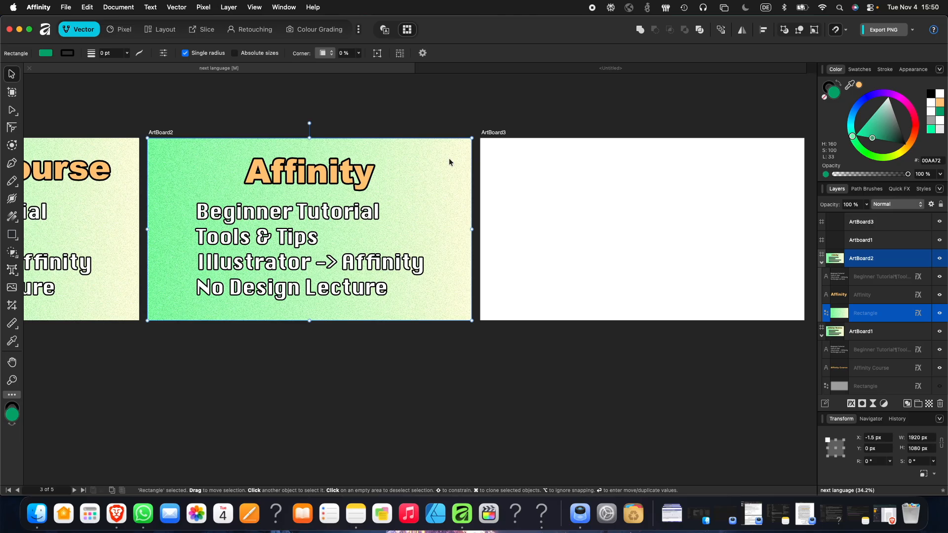
scroll(363, 170, left, 5)
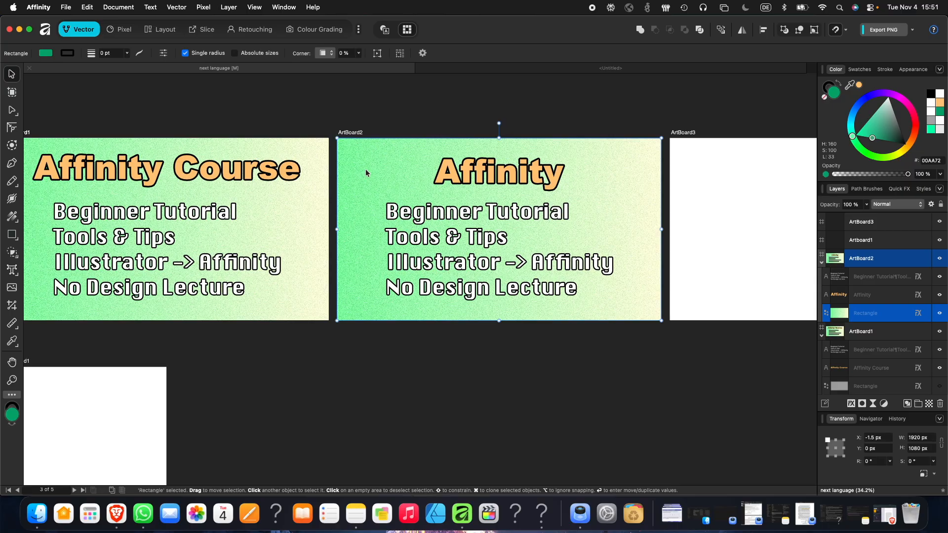
scroll(636, 268, right, 3)
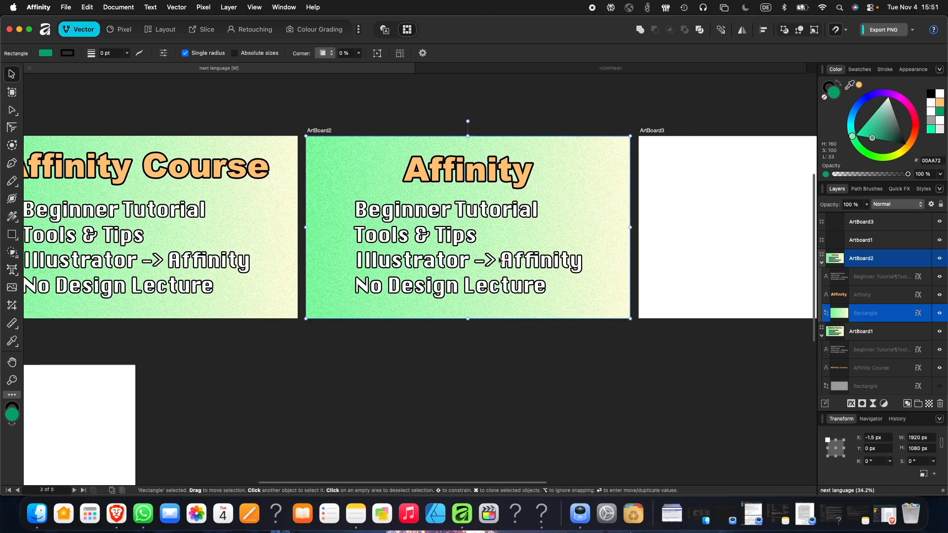
- Undo the title edits and the copied content on ArtBoard2 until the artboard is empty
click(410, 213)
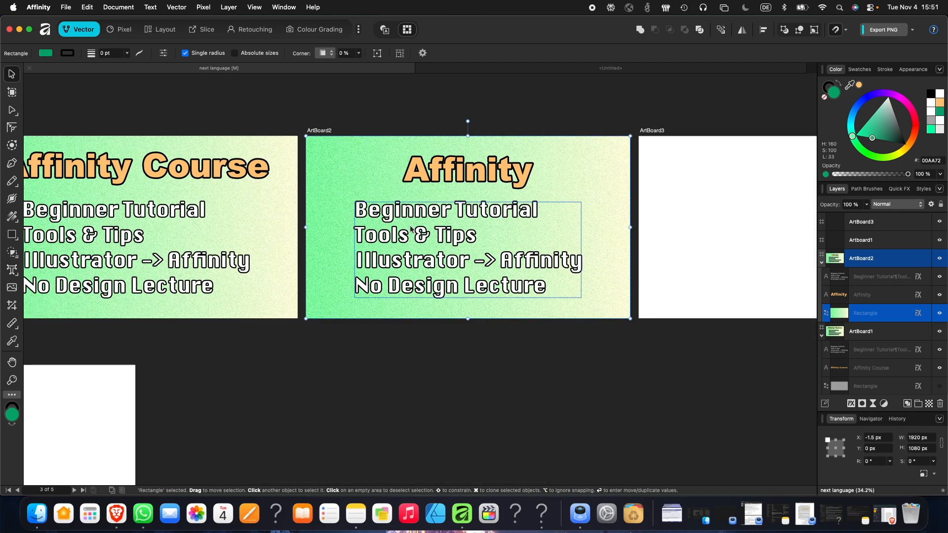
click(475, 176)
key(super+z)
key(super+z)
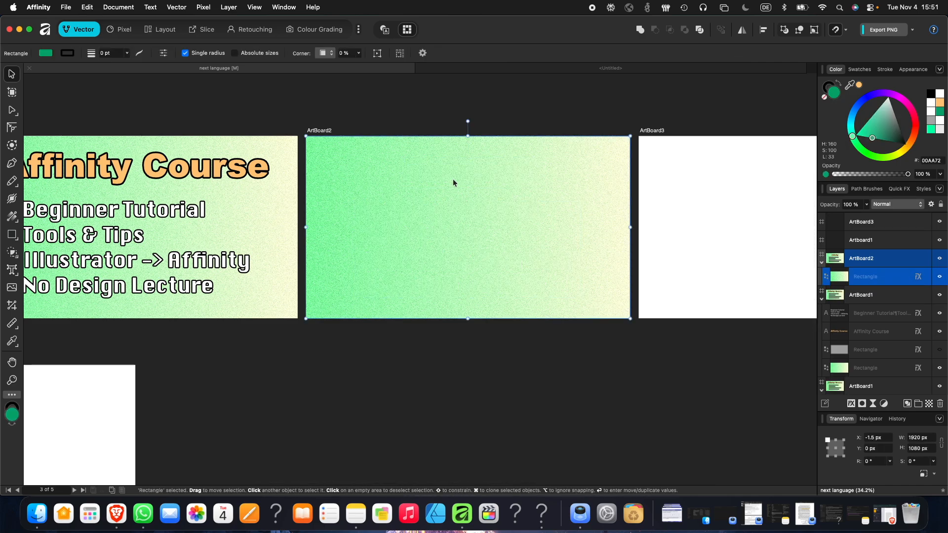
scroll(389, 173, up, 3)
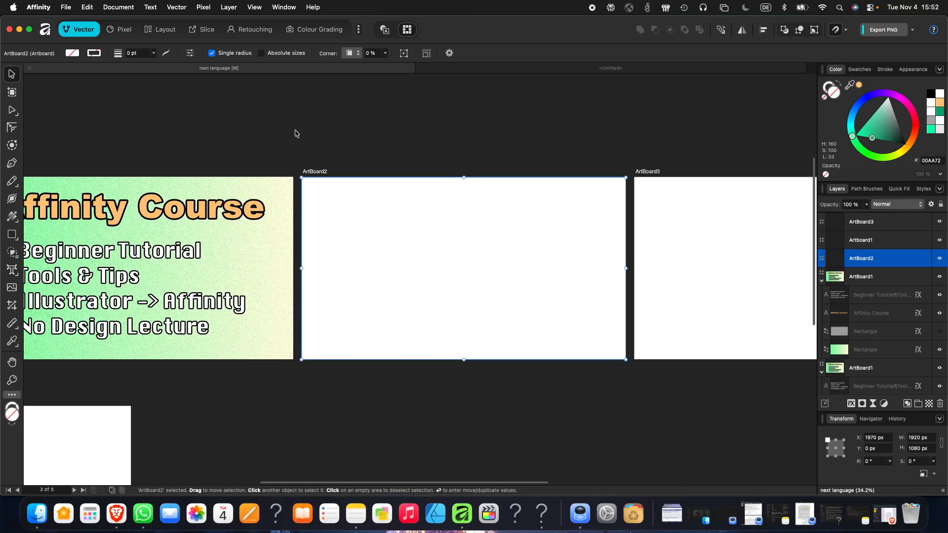
- Switch to the Layout workspace and show the overview of the document's artboards
click(173, 34)
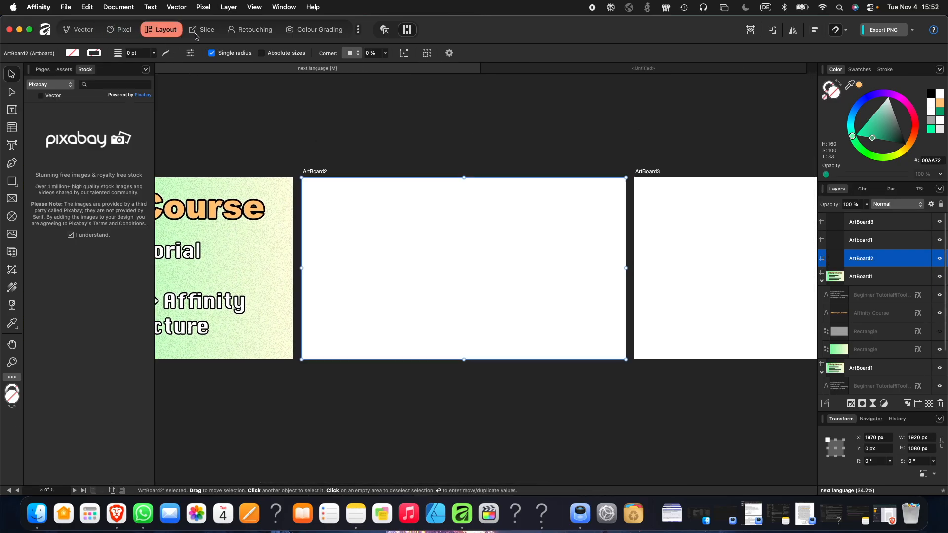
click(42, 69)
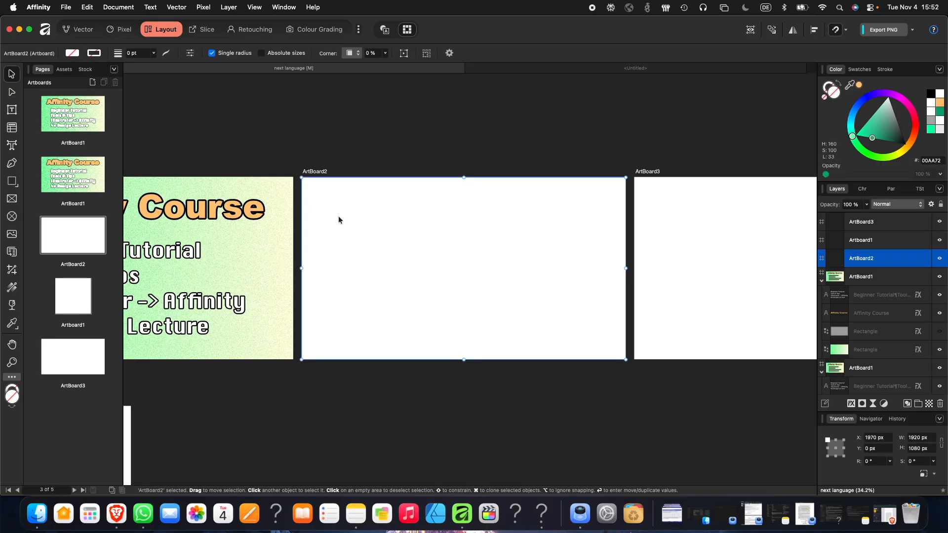
- Delete the small square artboard below the first artboard
scroll(360, 235, left, 8)
scroll(360, 236, down, 4)
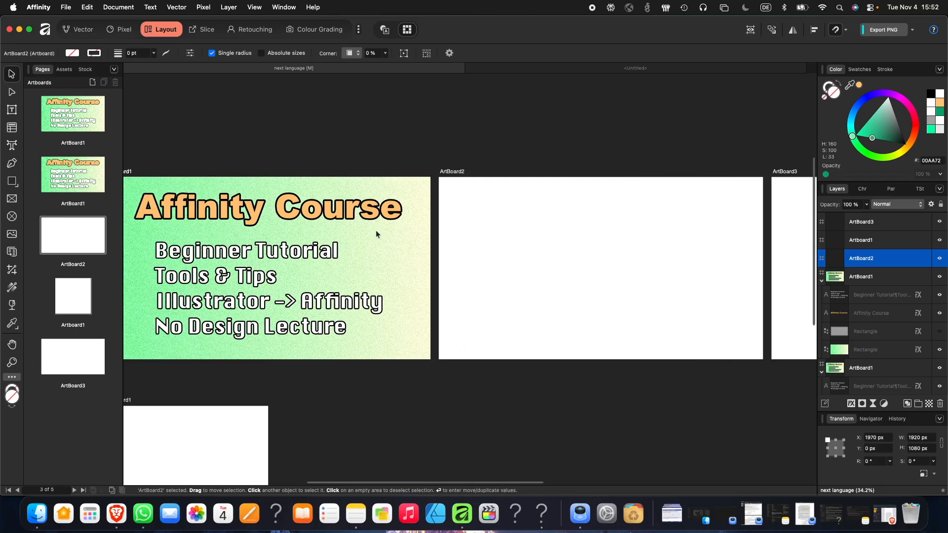
scroll(168, 326, left, 1)
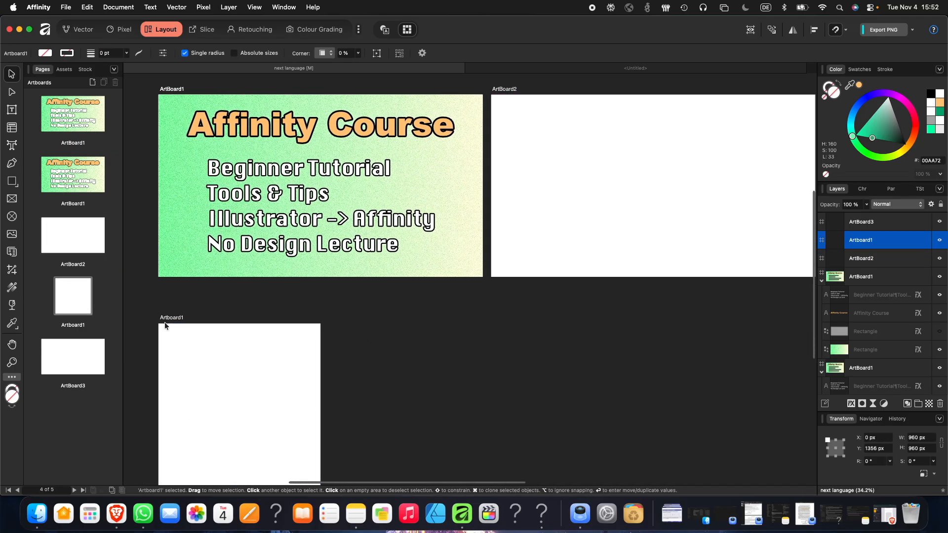
click(164, 325)
key(Delete)
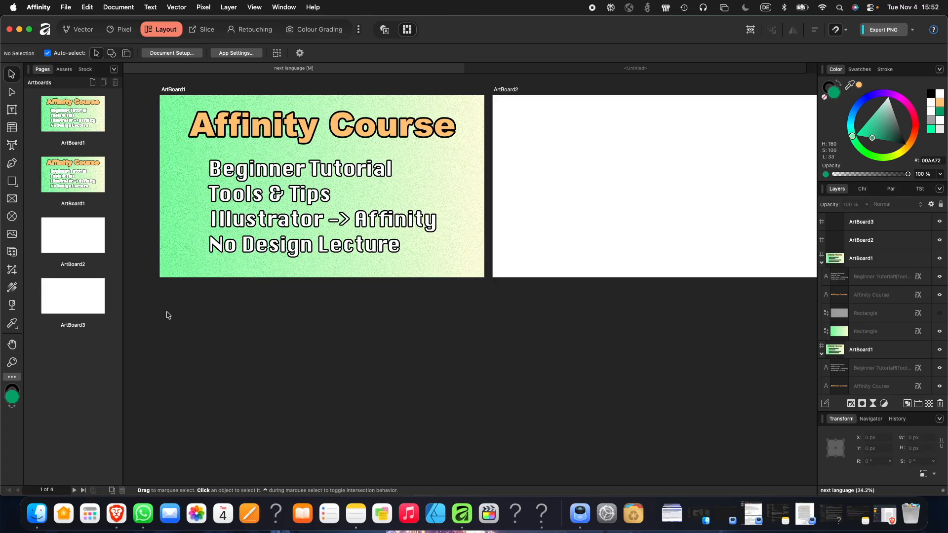
- Examine the row of remaining artboards on the canvas, from the filled one across ArtBoard2 to ArtBoard3
scroll(228, 232, right, 2)
scroll(229, 232, up, 1)
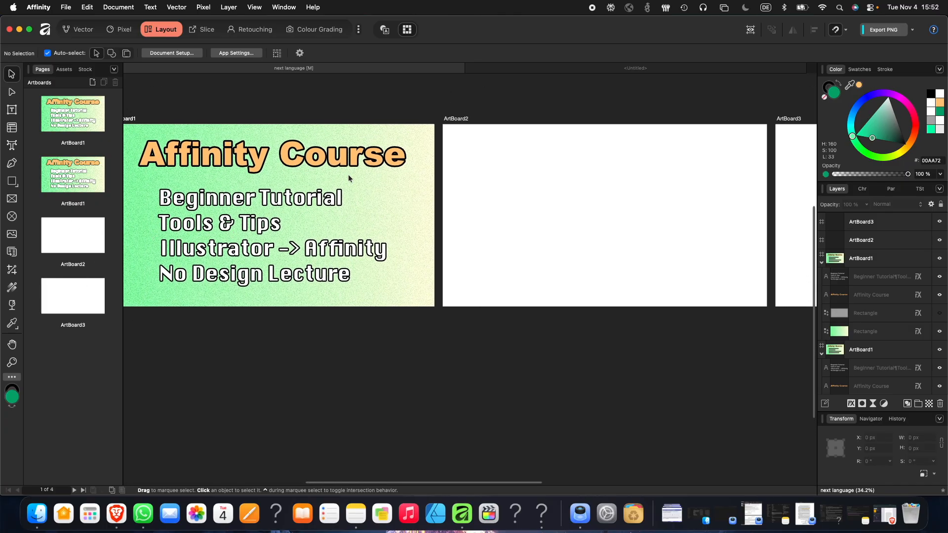
scroll(671, 187, right, 5)
scroll(636, 183, left, 4)
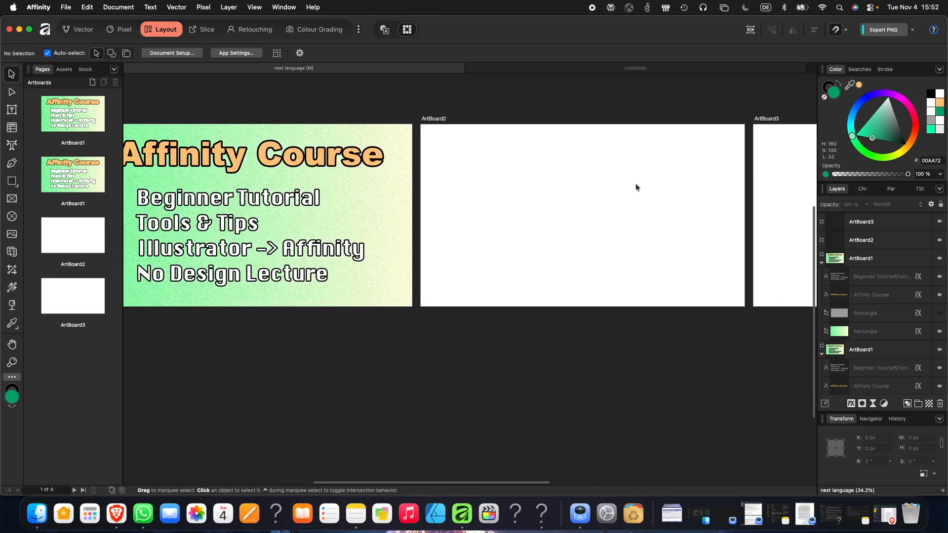
scroll(592, 180, right, 2)
scroll(539, 175, left, 8)
scroll(554, 178, right, 9)
scroll(522, 178, left, 2)
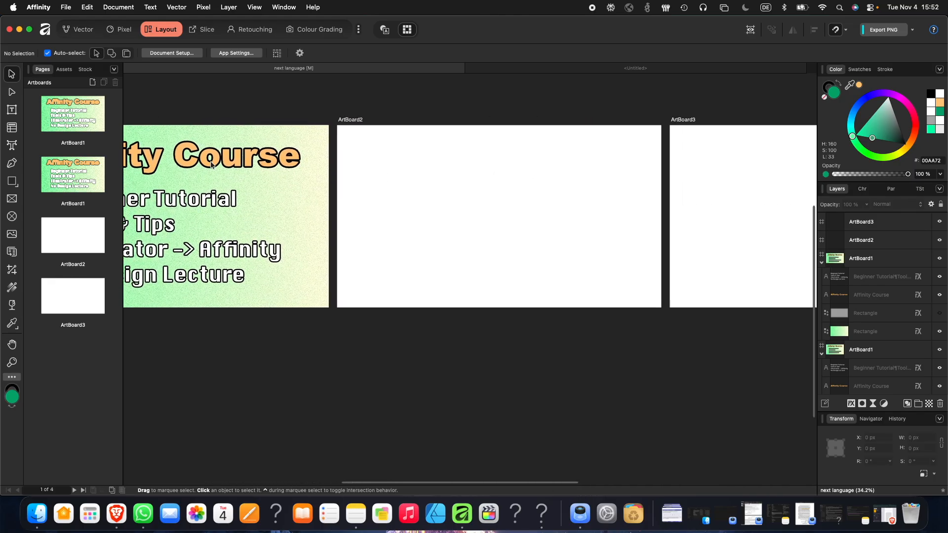
- Delete the second of the two artboards named ArtBoard1 while keeping the objects it contains
click(65, 169)
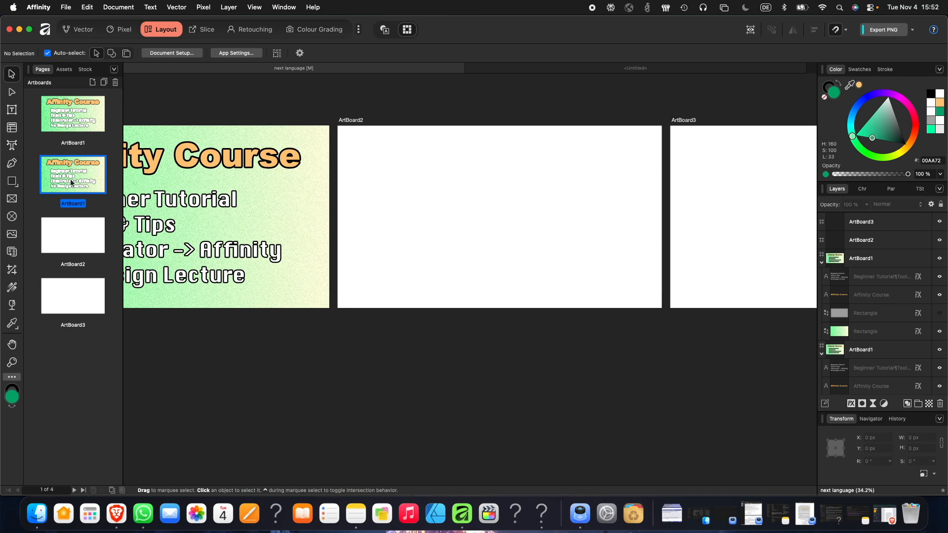
right_click(71, 182)
click(85, 184)
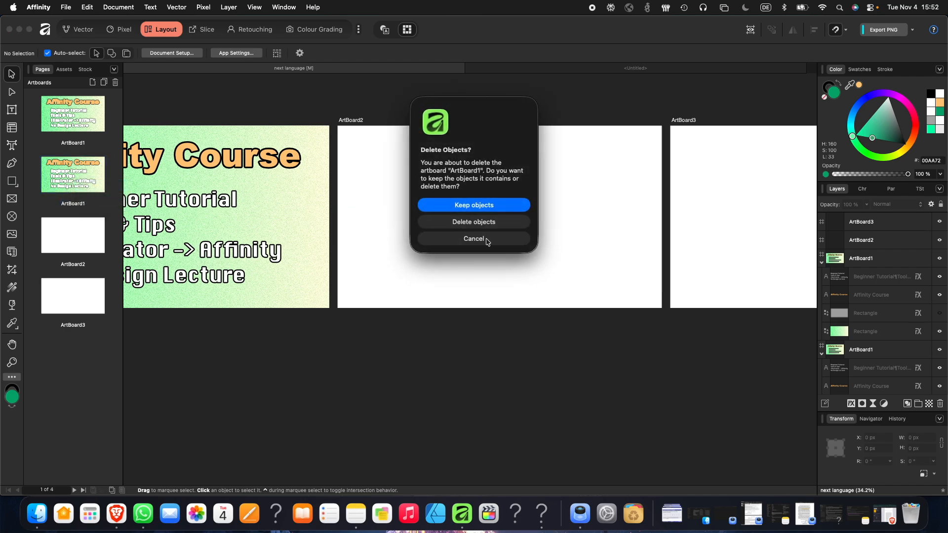
click(490, 206)
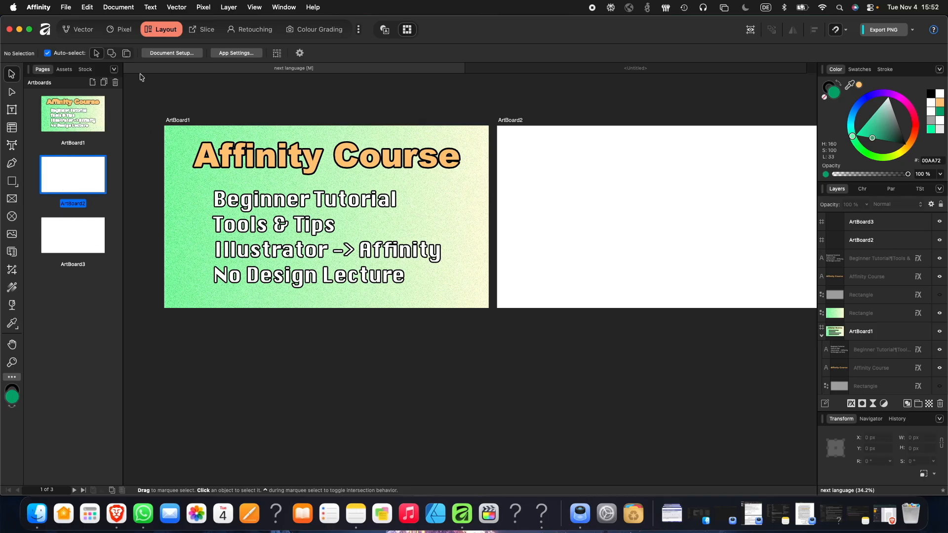
- Switch to the Vector workspace and draw a green 1920 × 1080 px rectangle that covers all of ArtBoard2
click(89, 33)
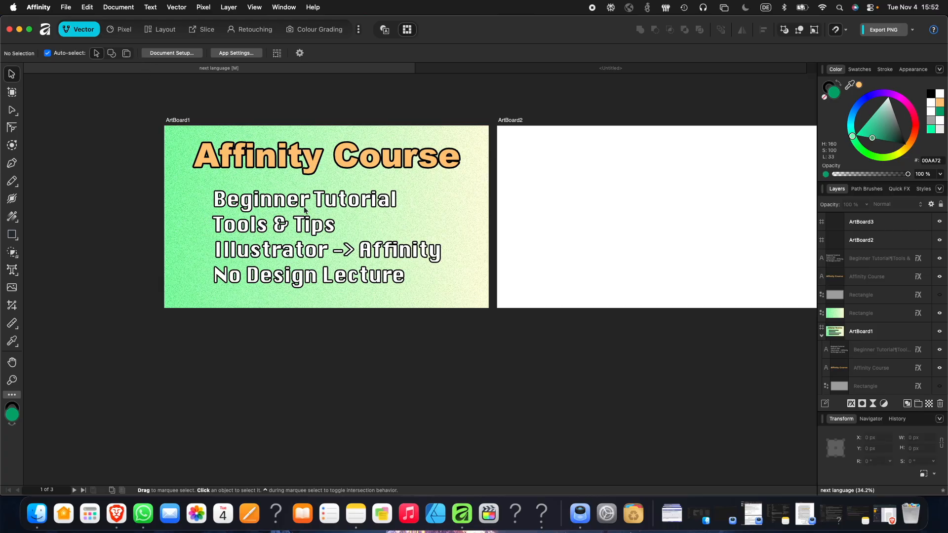
scroll(386, 200, right, 5)
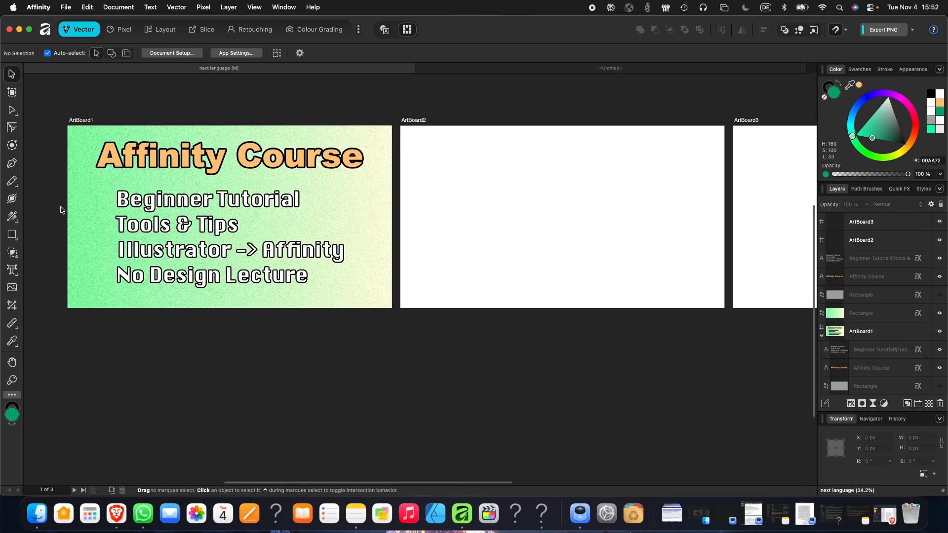
click(12, 234)
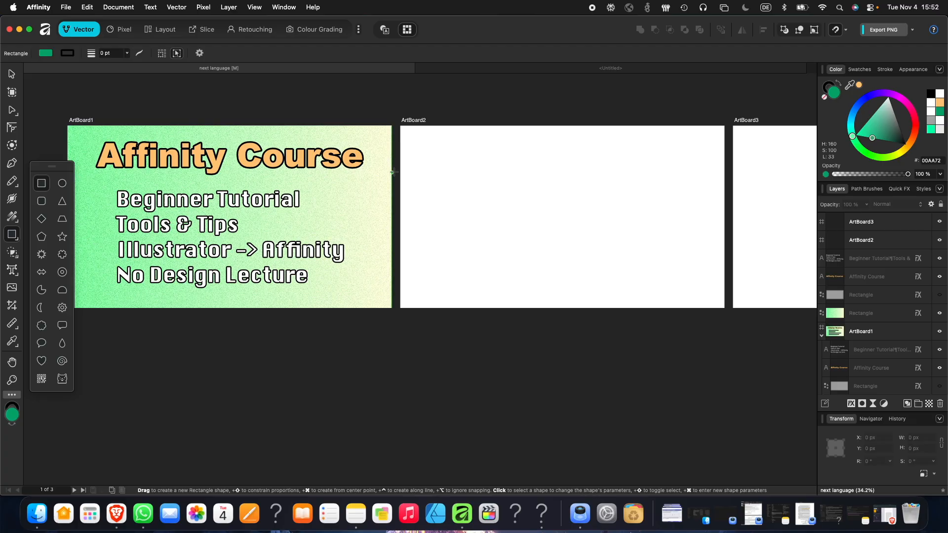
drag(400, 127, 725, 306)
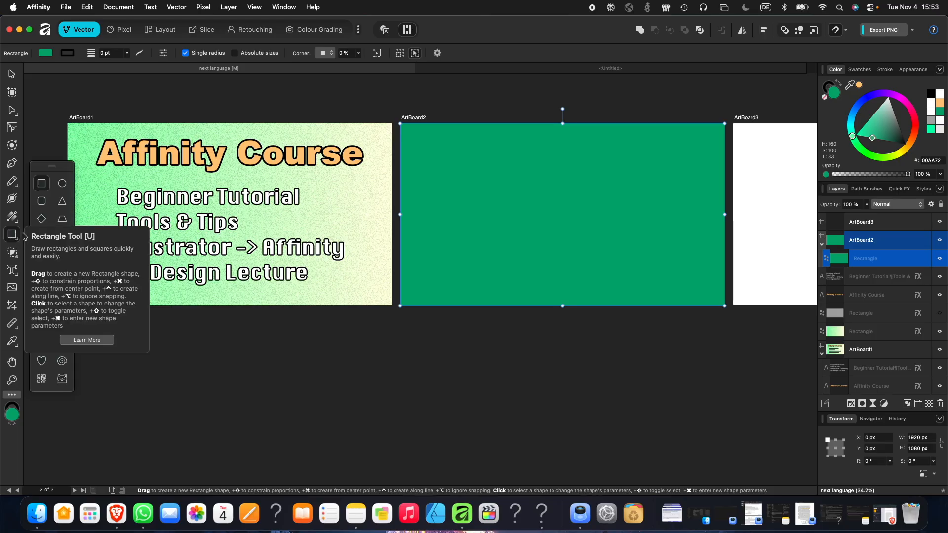
- Select the gradient background on ArtBoard1 and switch through the Move, Node and Rectangle tools to show them
click(367, 209)
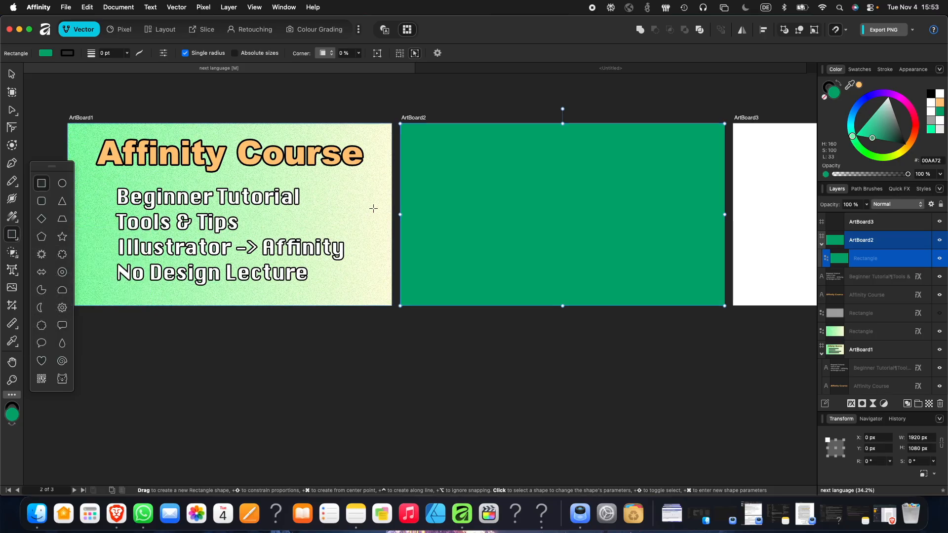
click(12, 73)
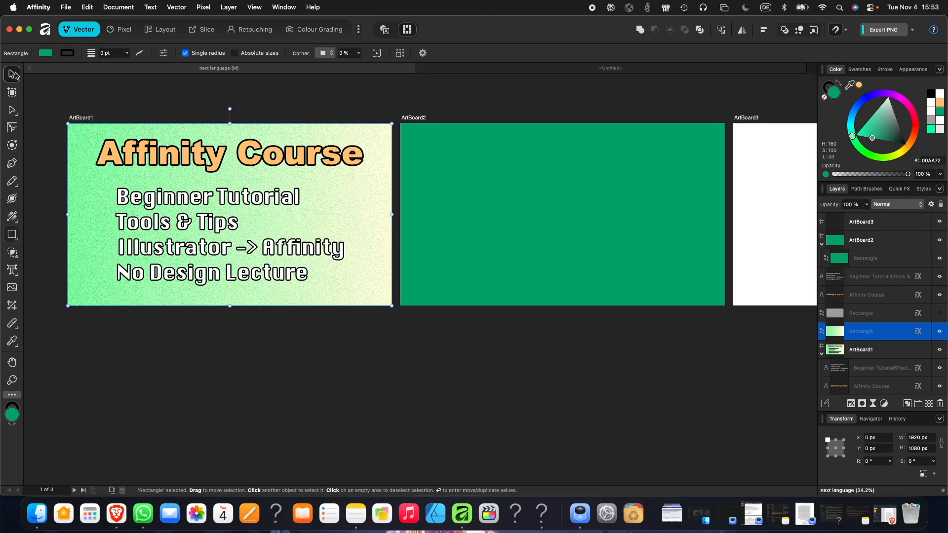
key(a)
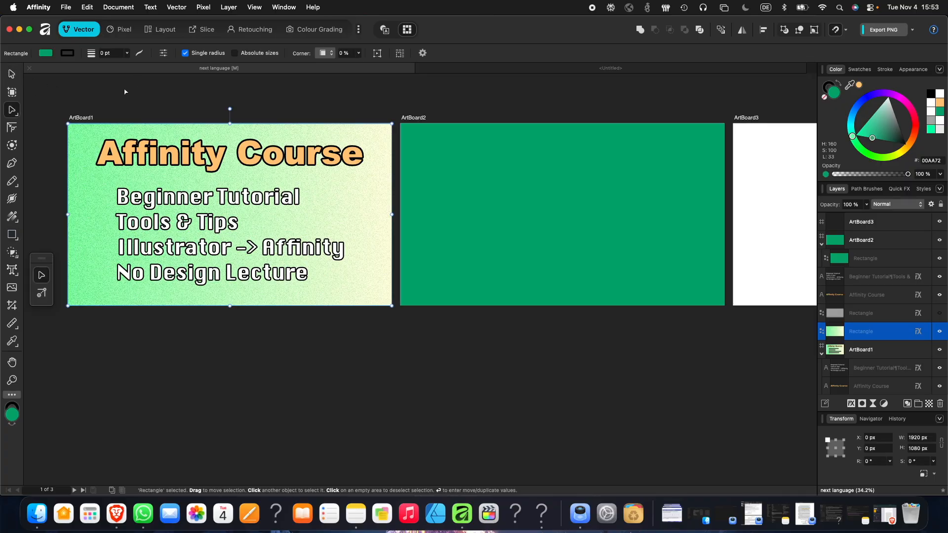
key(v)
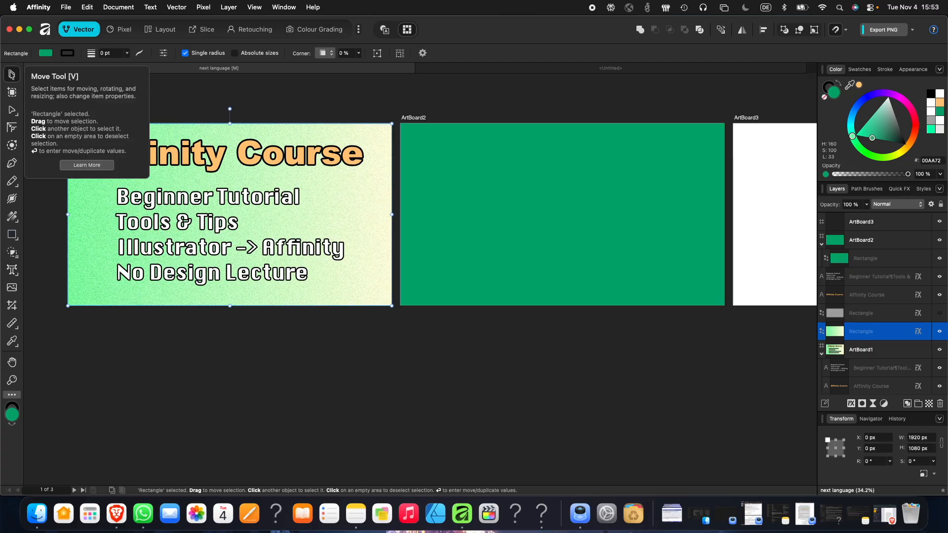
key(m)
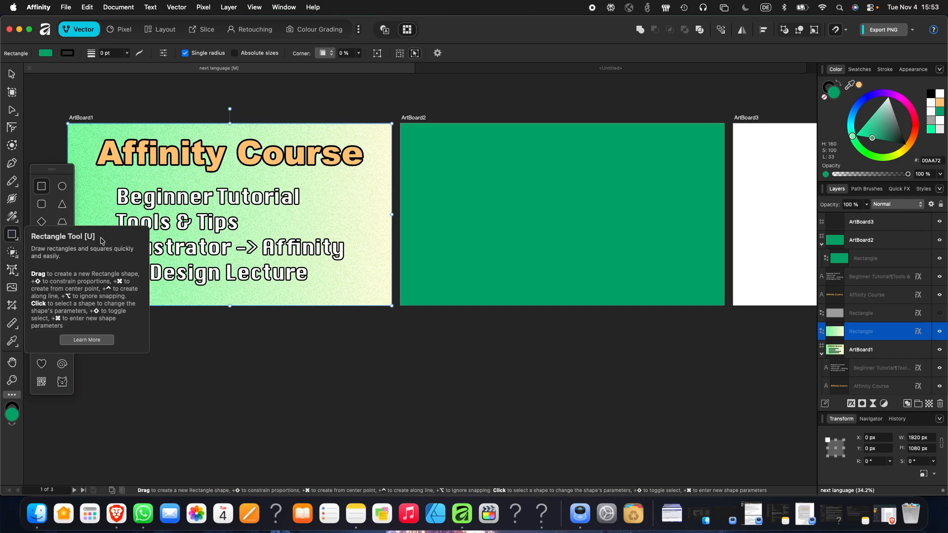
- Draw a circle about 397 px in diameter with the Ellipse tool on the left half of ArtBoard2
click(62, 186)
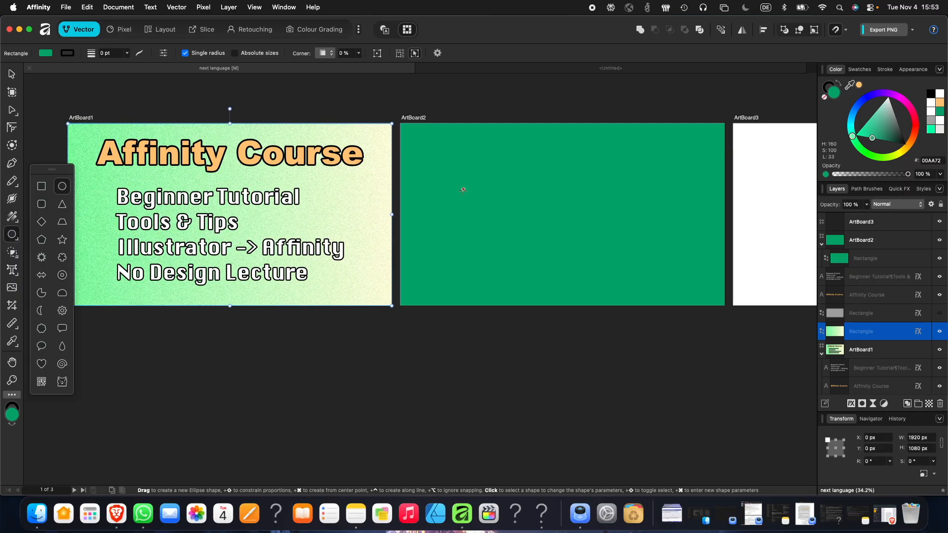
drag(441, 178, 506, 242)
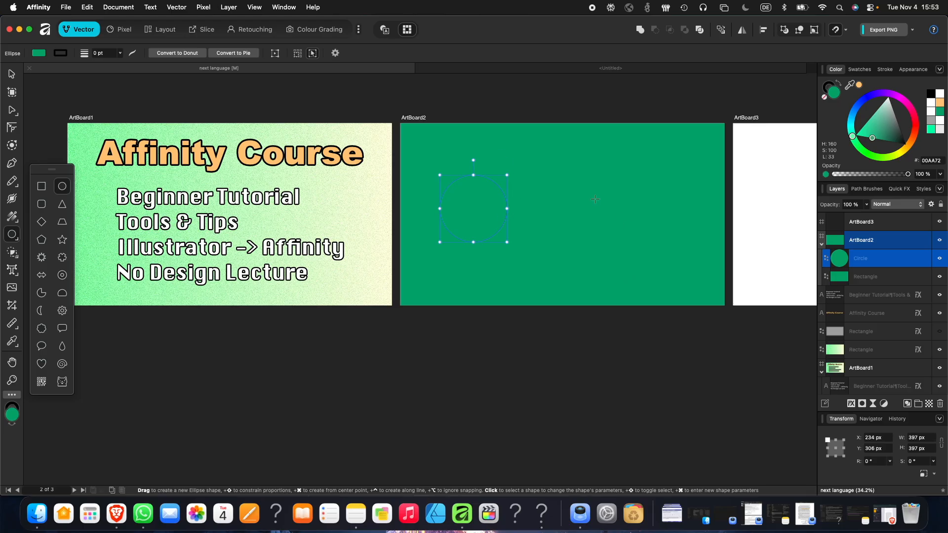
scroll(594, 199, left, 1)
- Recolour the ArtBoard2 background rectangle yellow and the circle on it a brighter green, 00CA87
click(12, 74)
click(579, 169)
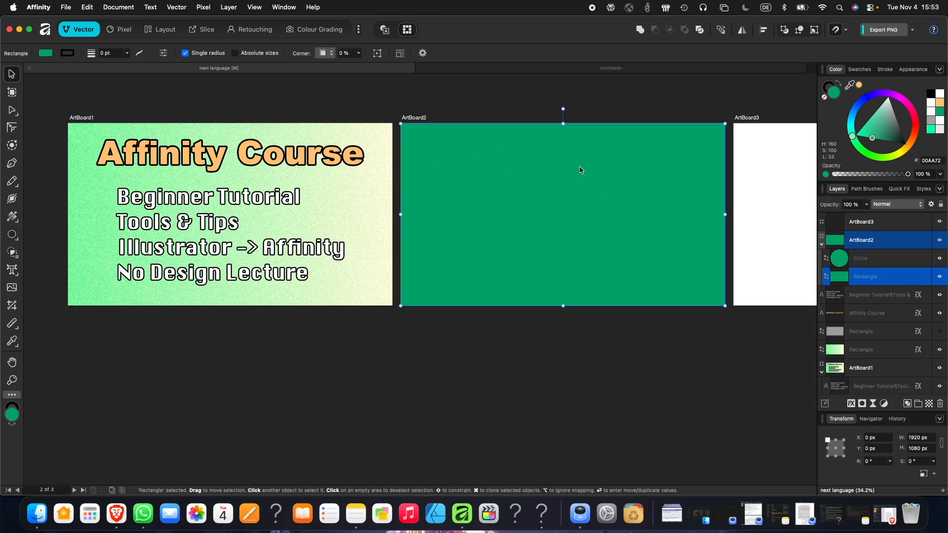
click(498, 203)
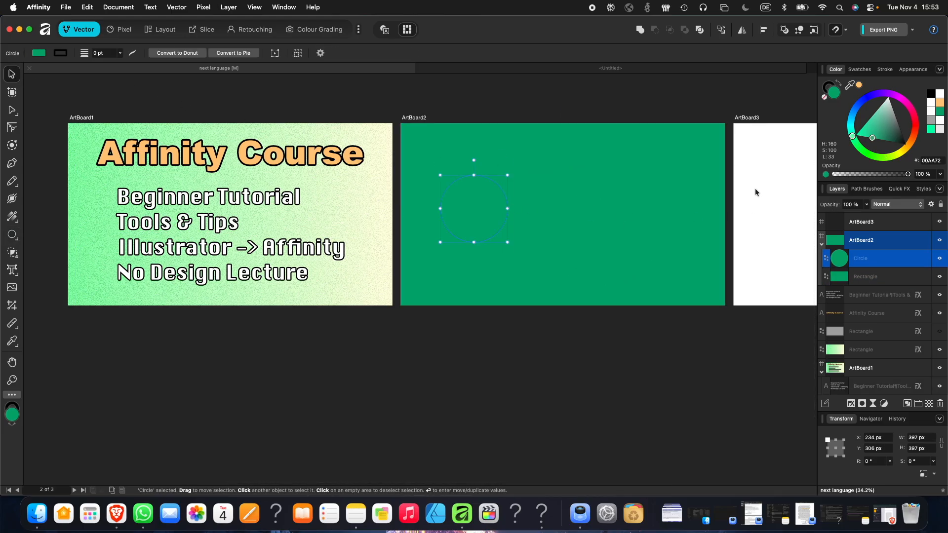
click(622, 184)
scroll(503, 177, right, 4)
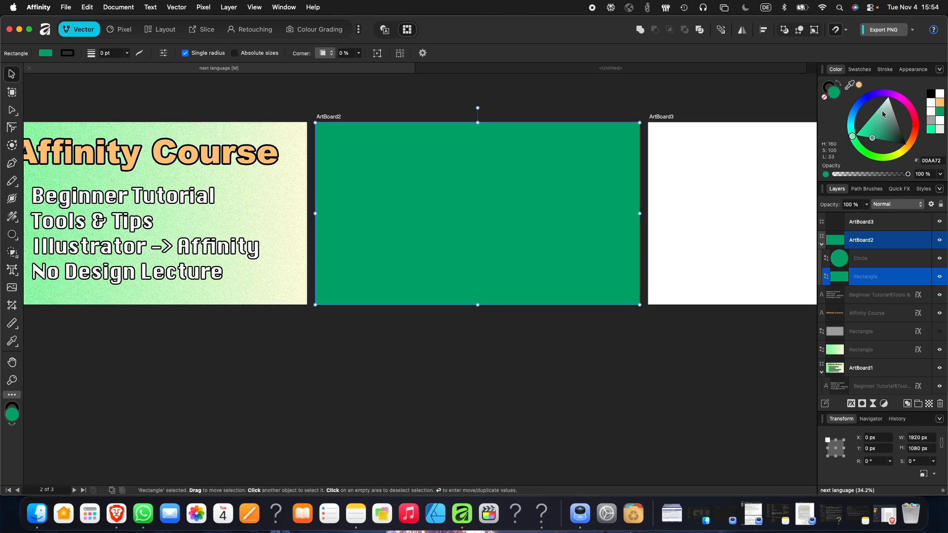
drag(859, 149, 918, 177)
click(917, 136)
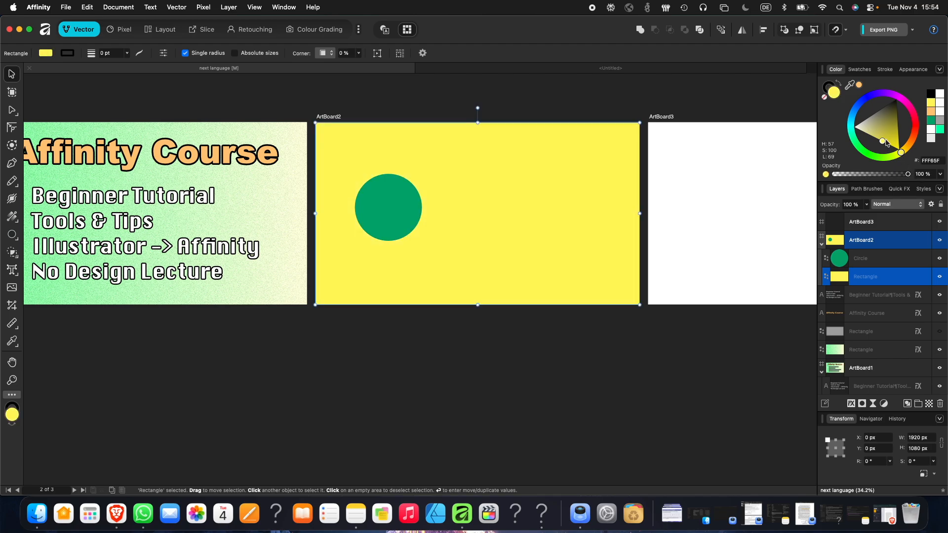
drag(886, 144, 868, 146)
click(857, 255)
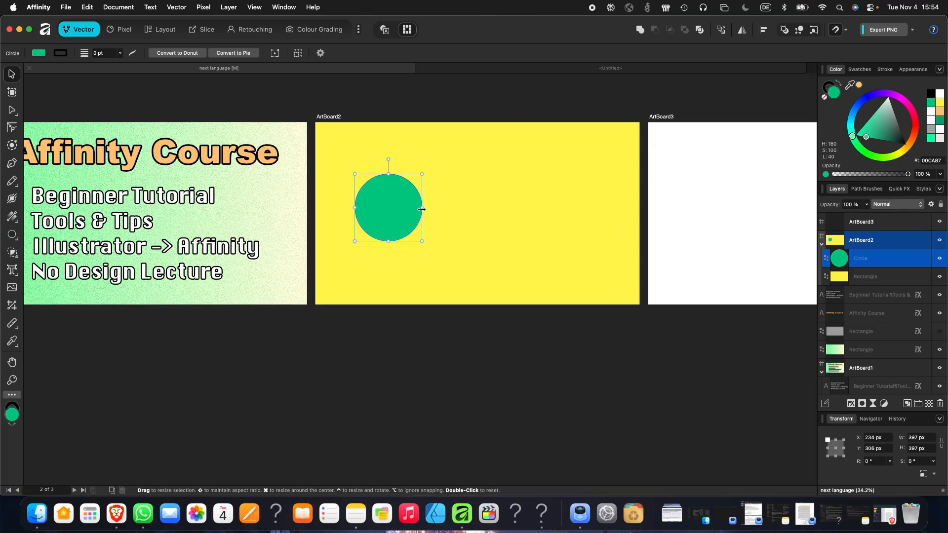
- Shrink the circle to about 235 px and place a duplicate below it at about X 527 px, Y 721 px
mouse_move(421, 207)
mouse_down()
mouse_move(395, 208)
mouse_move(383, 225)
mouse_move(409, 258)
mouse_up()
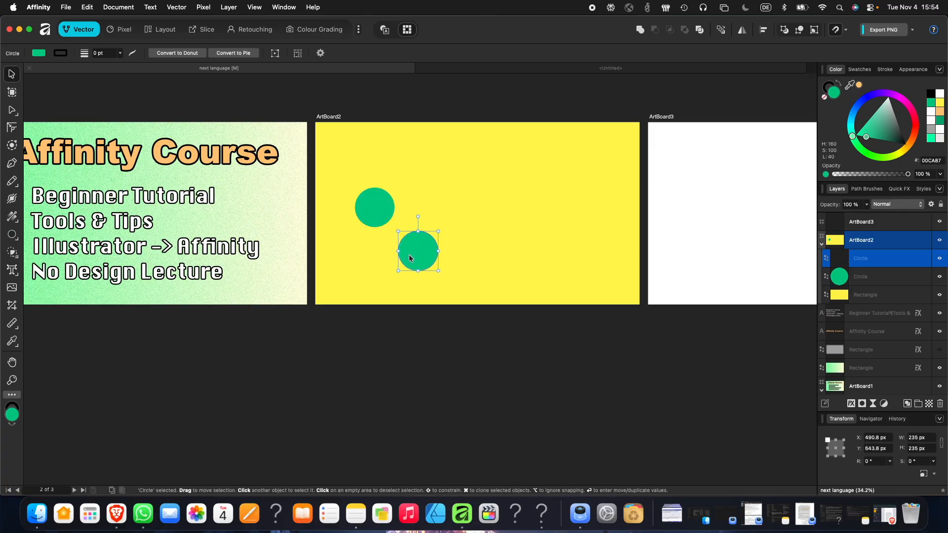
scroll(436, 223, up, 5)
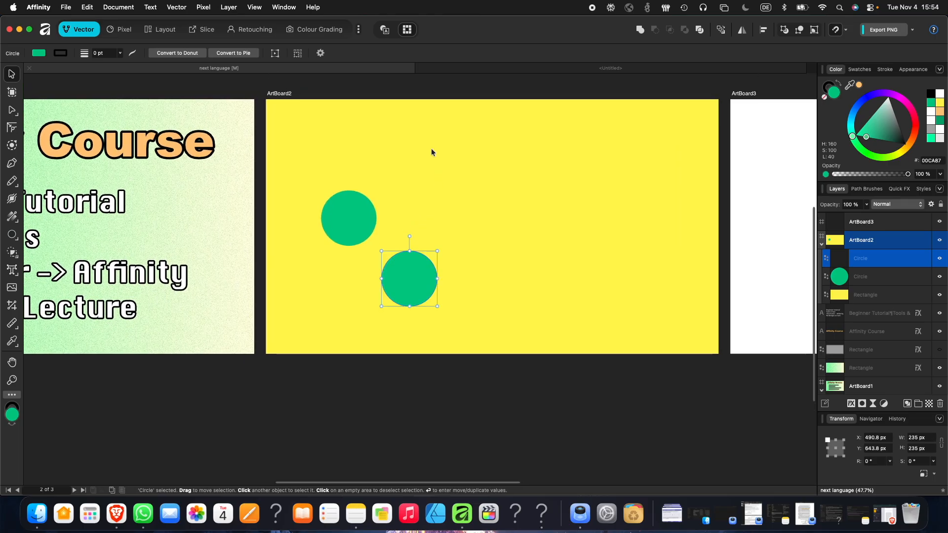
scroll(411, 158, right, 5)
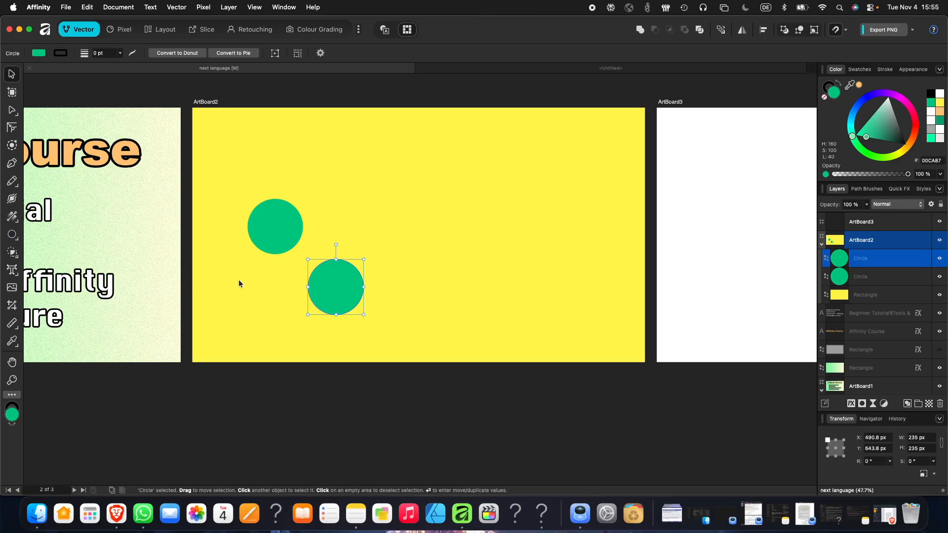
drag(327, 287, 317, 299)
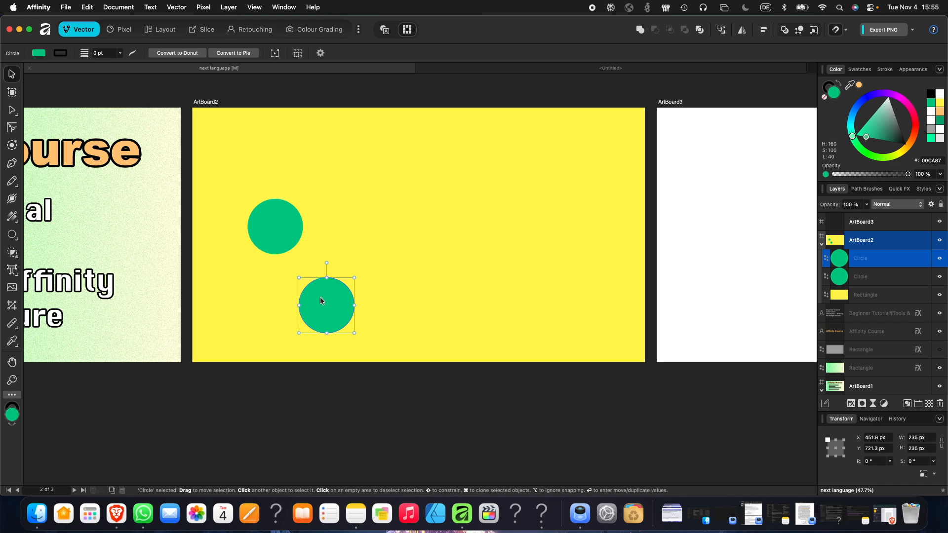
drag(336, 300, 354, 301)
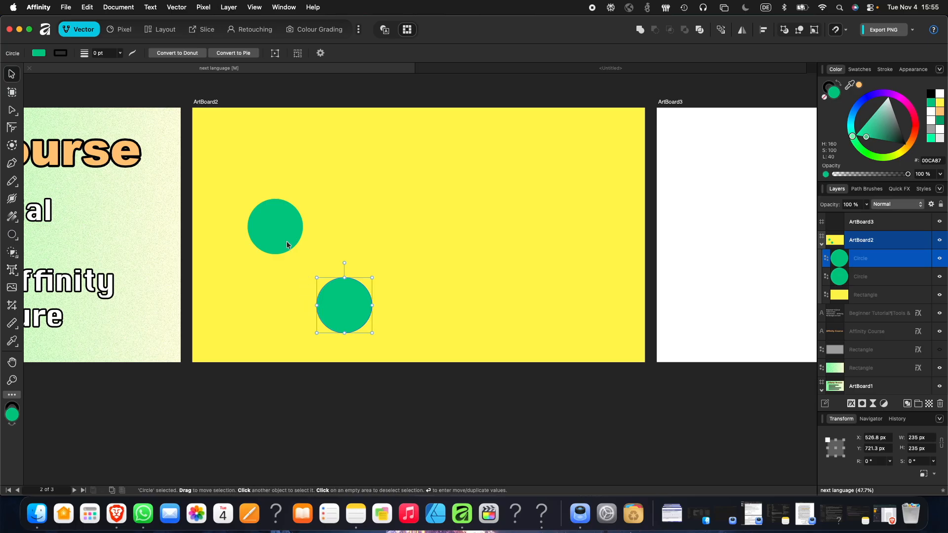
- Shrink the upper circle to about 145 px near ArtBoard2's upper left and place an equal-sized copy between it and the large circle
click(268, 215)
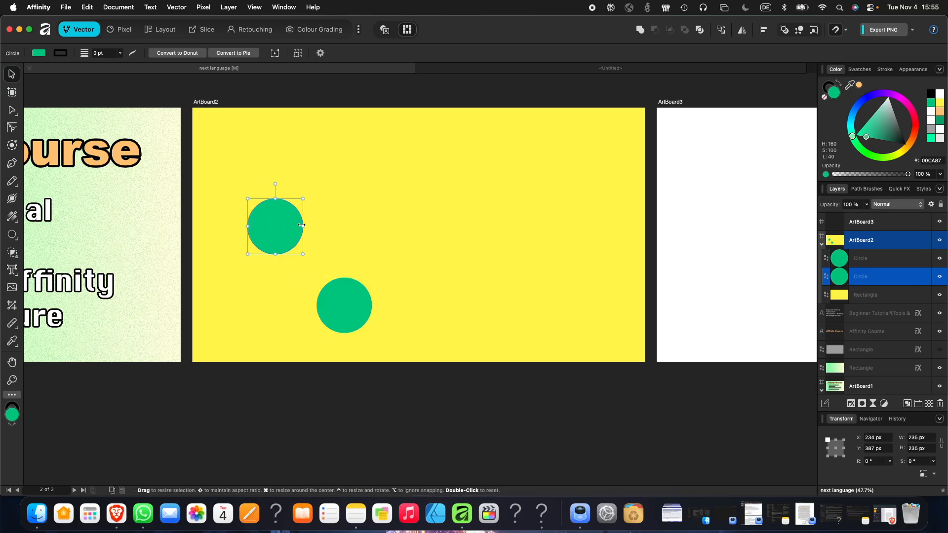
drag(301, 225, 279, 192)
mouse_move(256, 180)
mouse_down()
mouse_move(296, 272)
mouse_move(252, 182)
mouse_up()
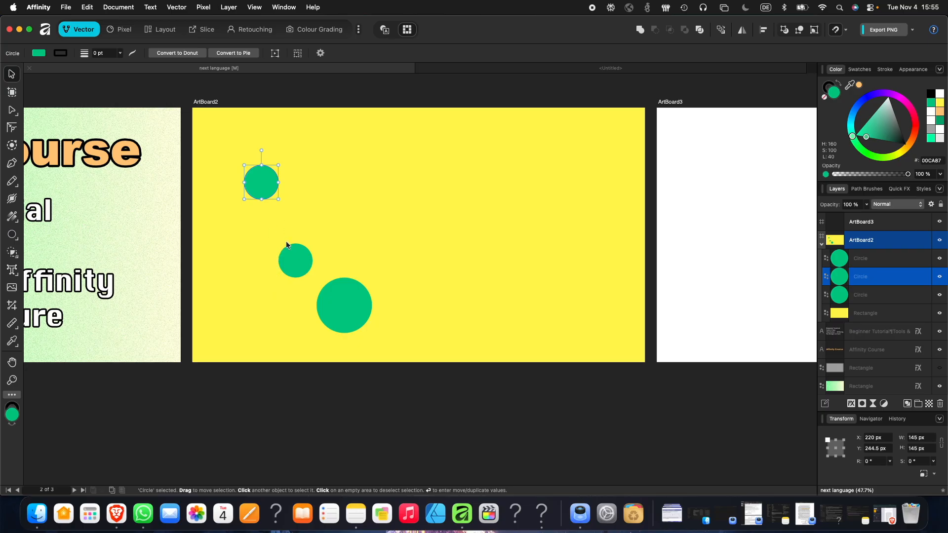
drag(290, 261, 284, 266)
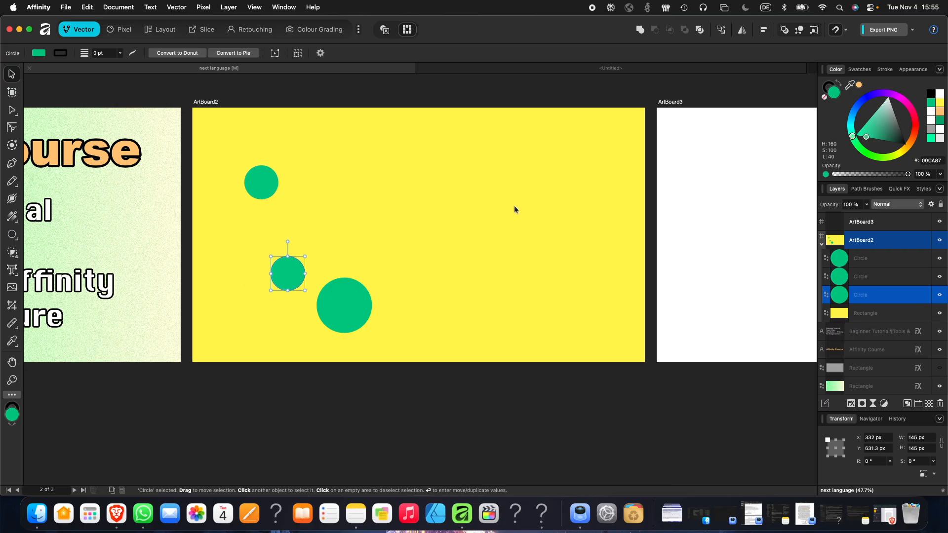
drag(287, 282, 278, 267)
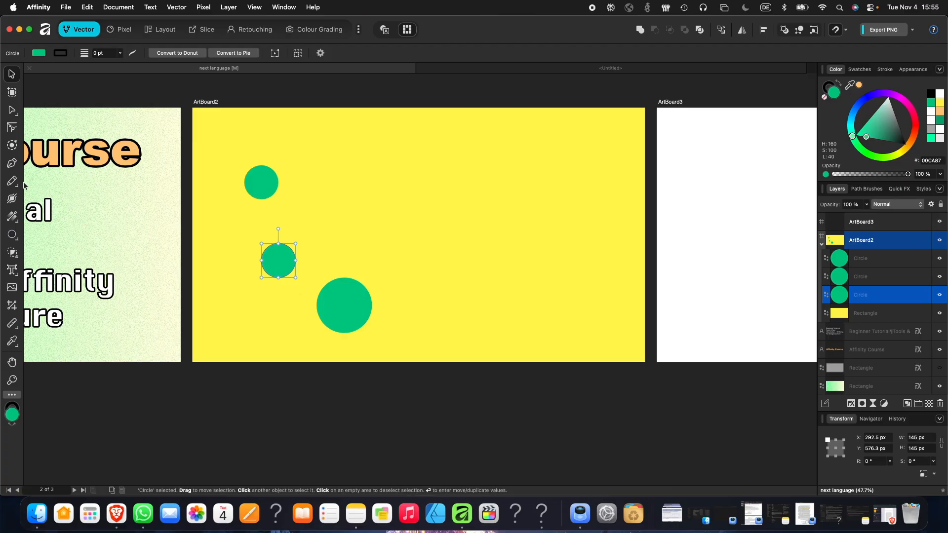
- Try drawing a wavy freehand curve with the Pencil tool beside the circles on ArtBoard2, and undo it
key(p)
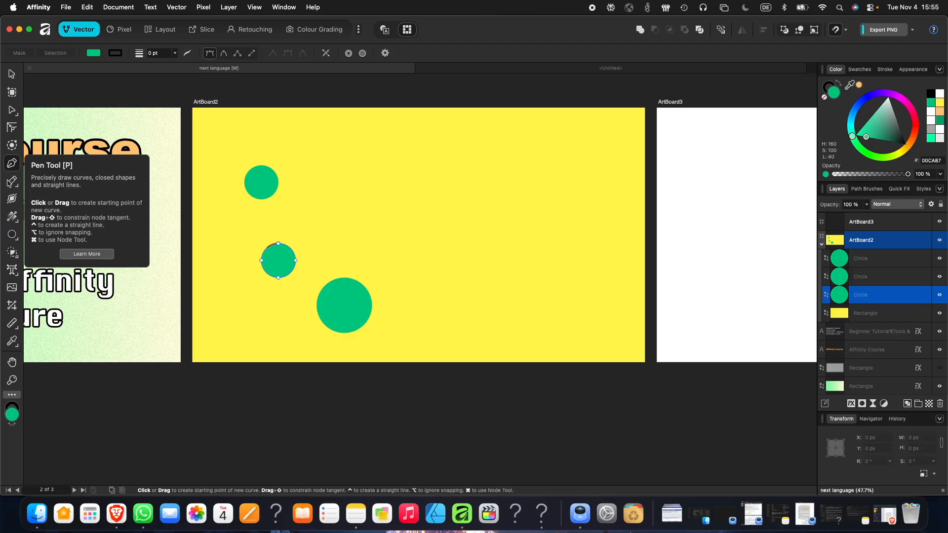
click(12, 182)
mouse_move(314, 220)
mouse_down()
mouse_move(332, 192)
mouse_move(466, 228)
mouse_move(527, 195)
mouse_move(543, 211)
mouse_up()
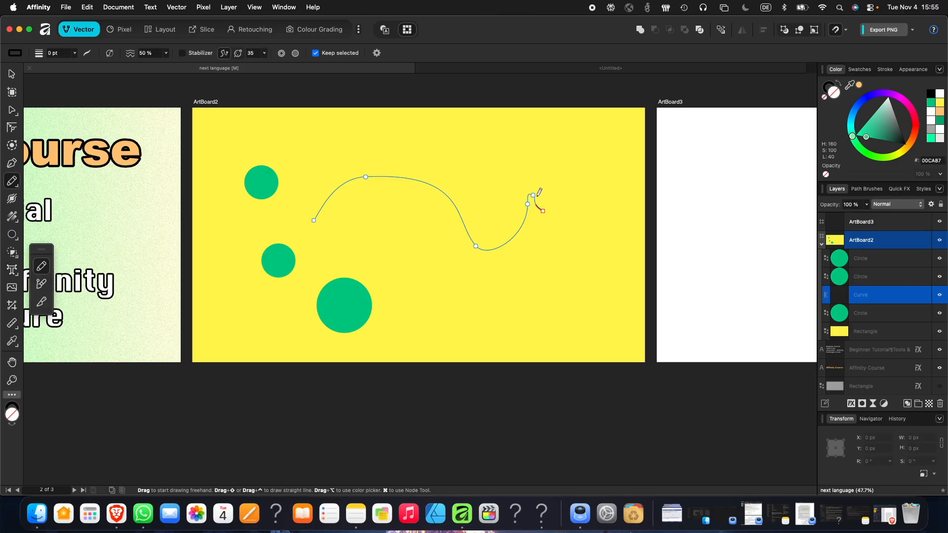
key(super+z)
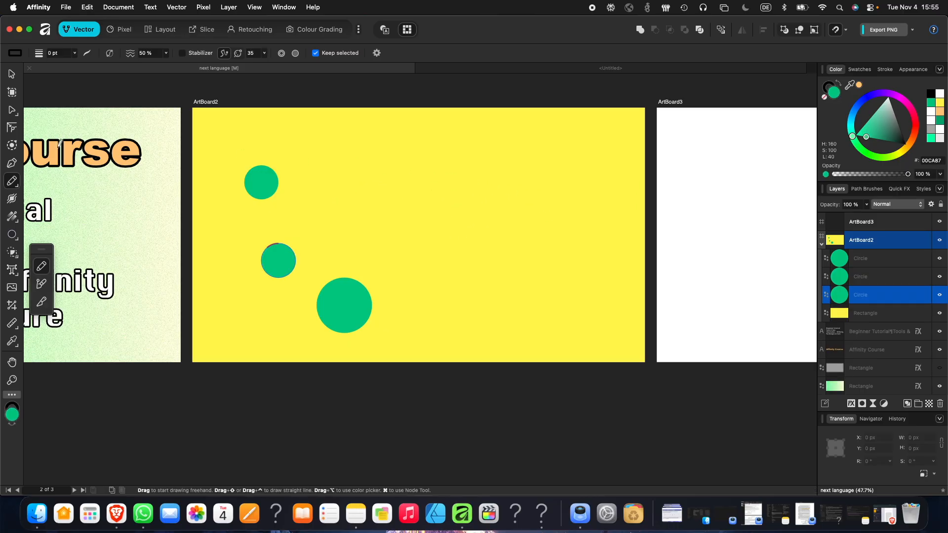
- Draw a two-point Pen tool path beside the circles on ArtBoard2 and bend it into a U-shaped curve about 717 by 346 px
key(p)
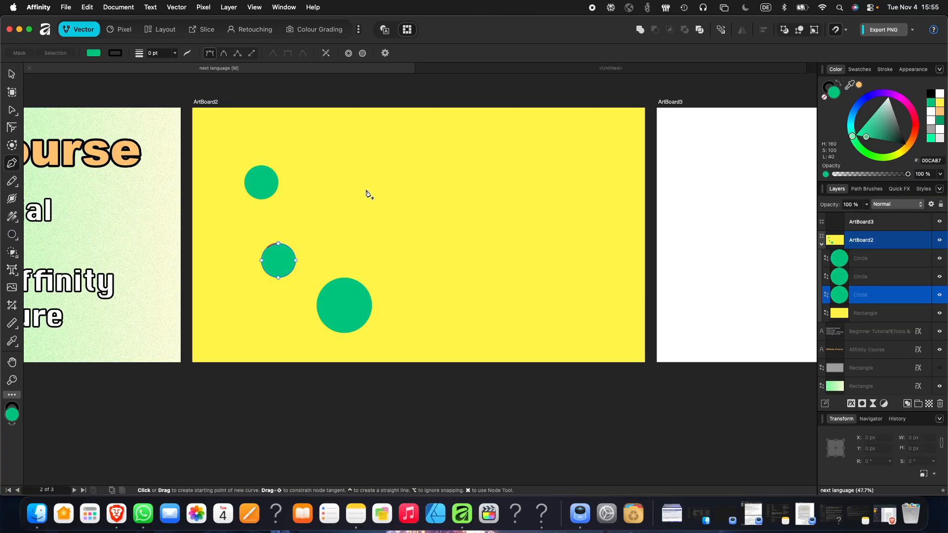
click(360, 176)
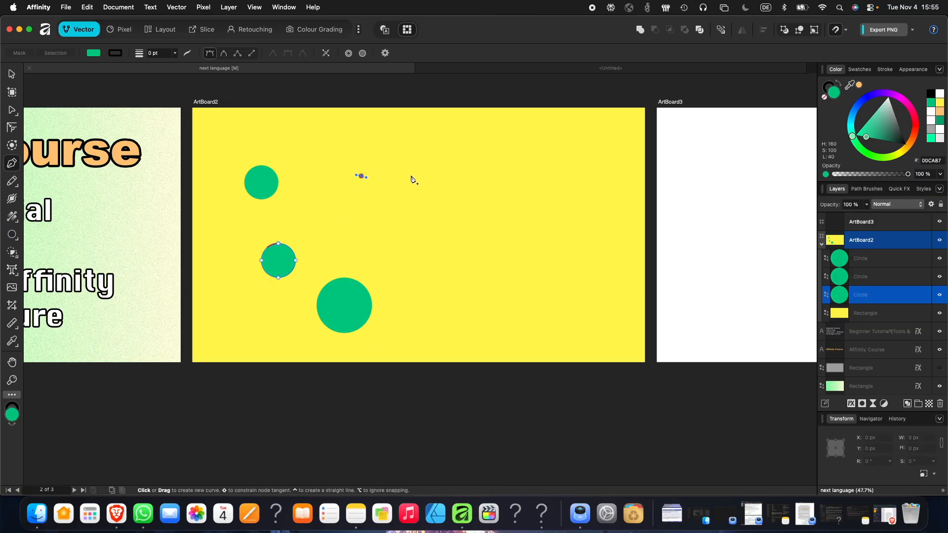
click(530, 166)
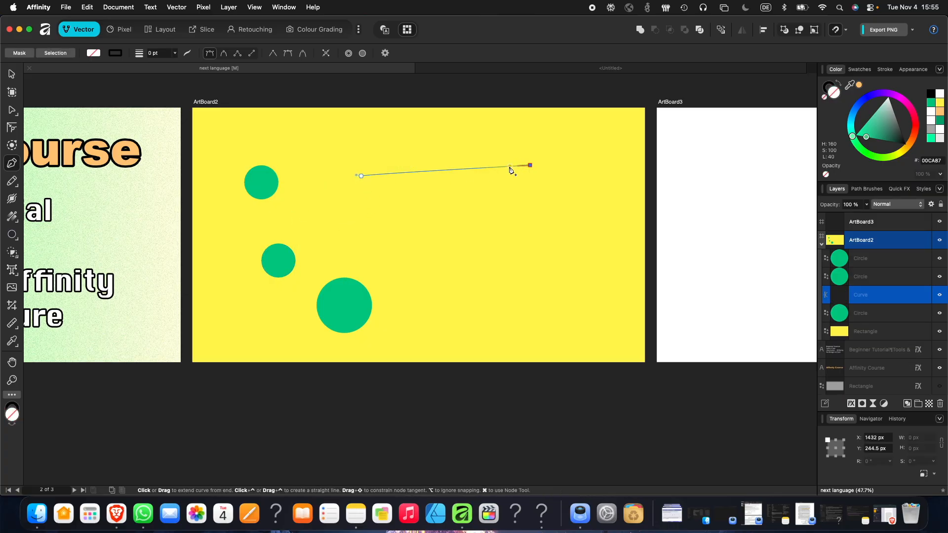
click(439, 170)
key(super+z)
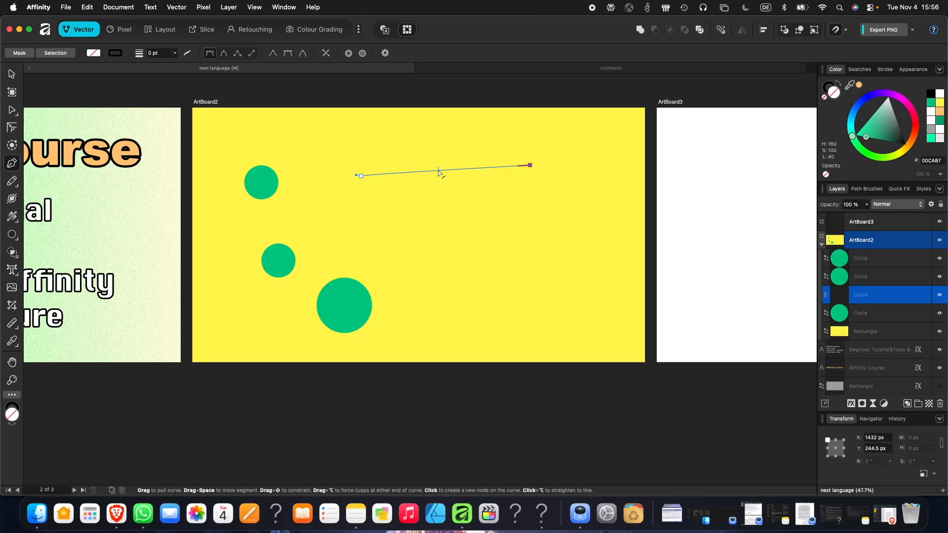
drag(438, 171, 441, 246)
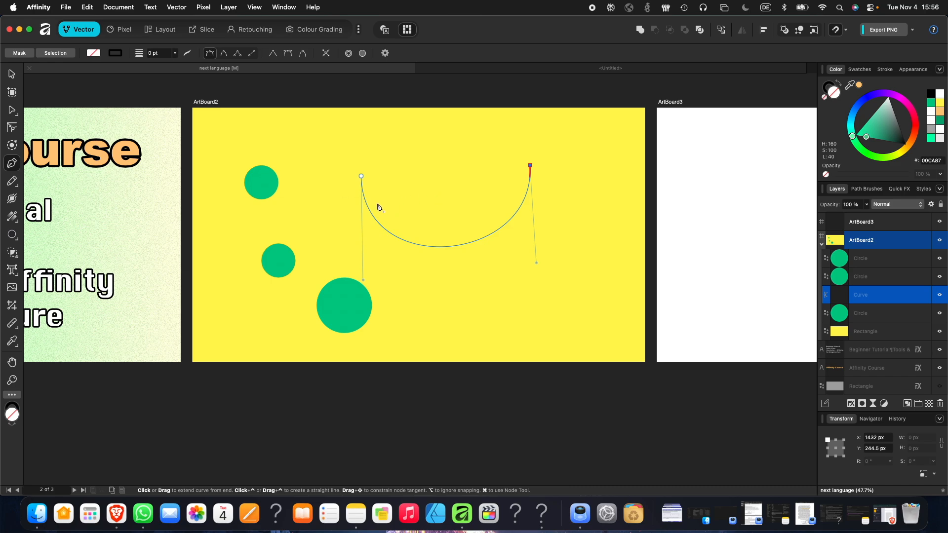
- Give the U-shaped curve a black 12 pt stroke and deselect it
click(829, 87)
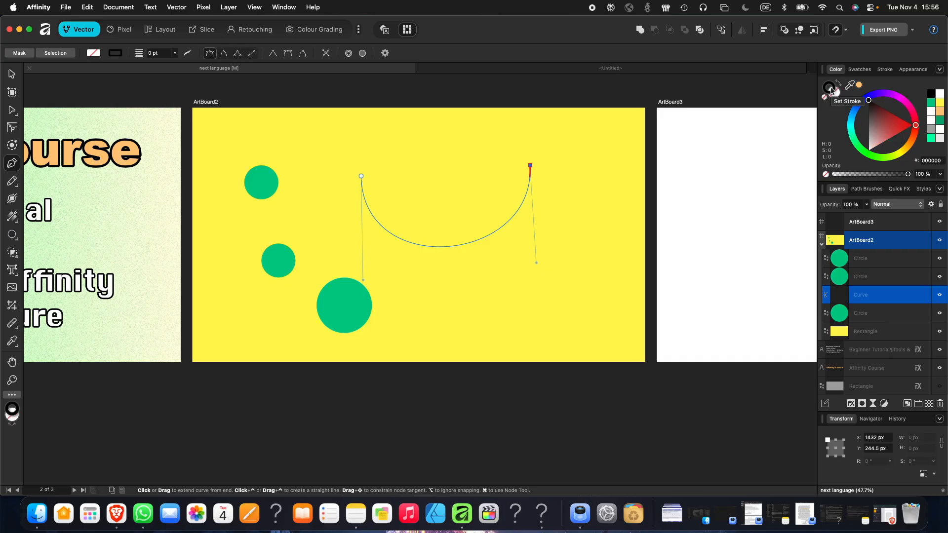
mouse_move(870, 103)
mouse_down()
mouse_move(875, 110)
mouse_move(828, 74)
mouse_up()
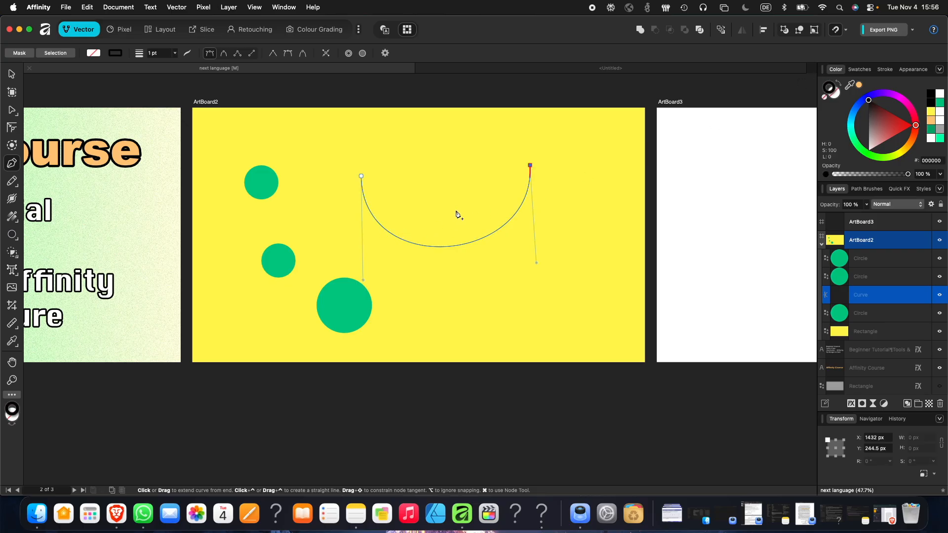
click(115, 53)
click(174, 53)
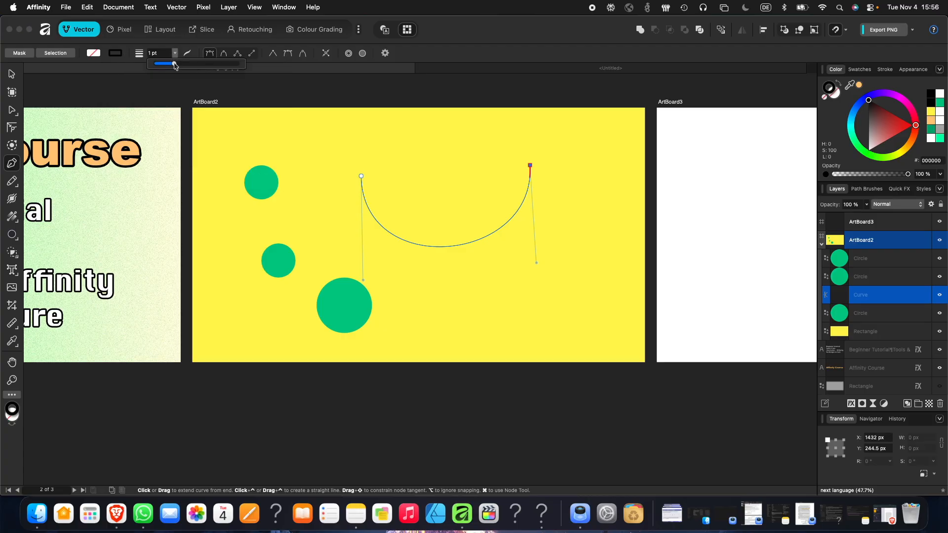
drag(175, 64, 192, 68)
key(v)
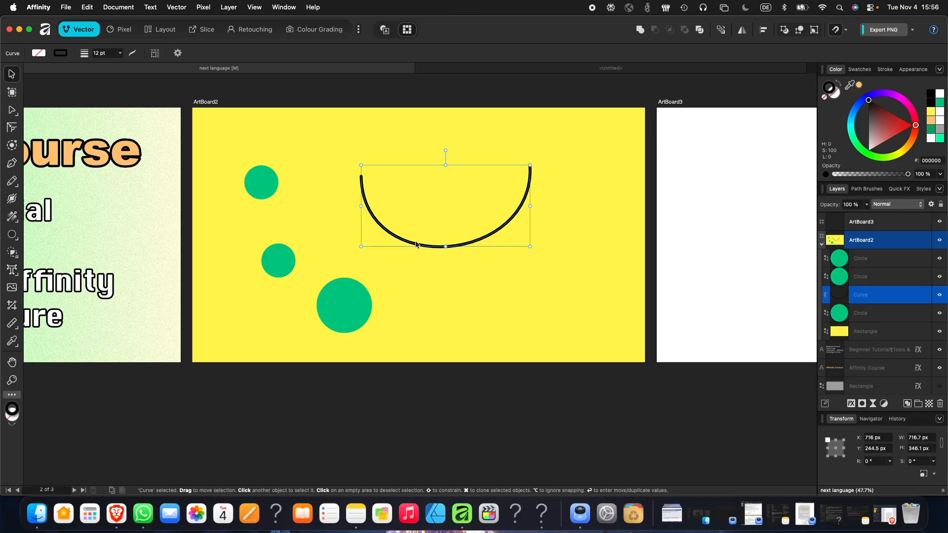
click(417, 242)
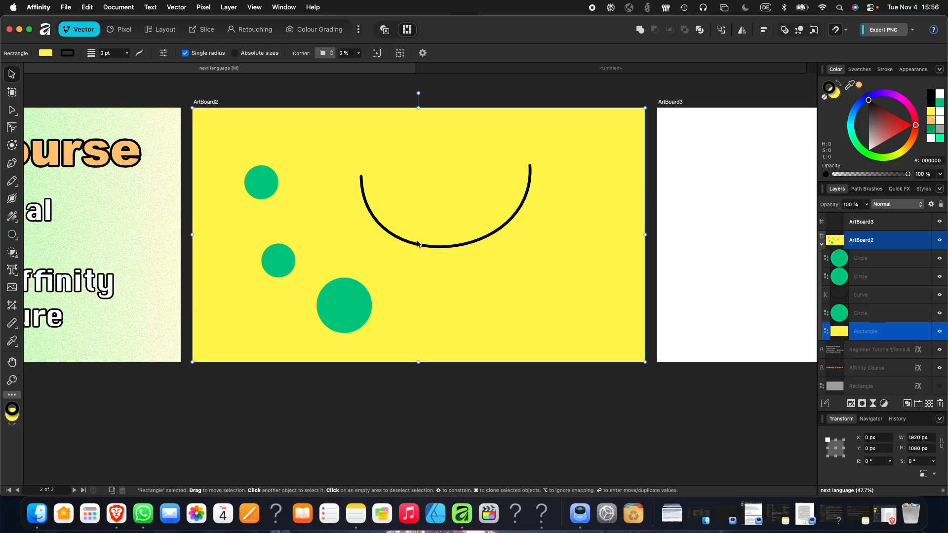
- Adjust the direction handles at both ends of the U-shaped curve with the Node tool
key(a)
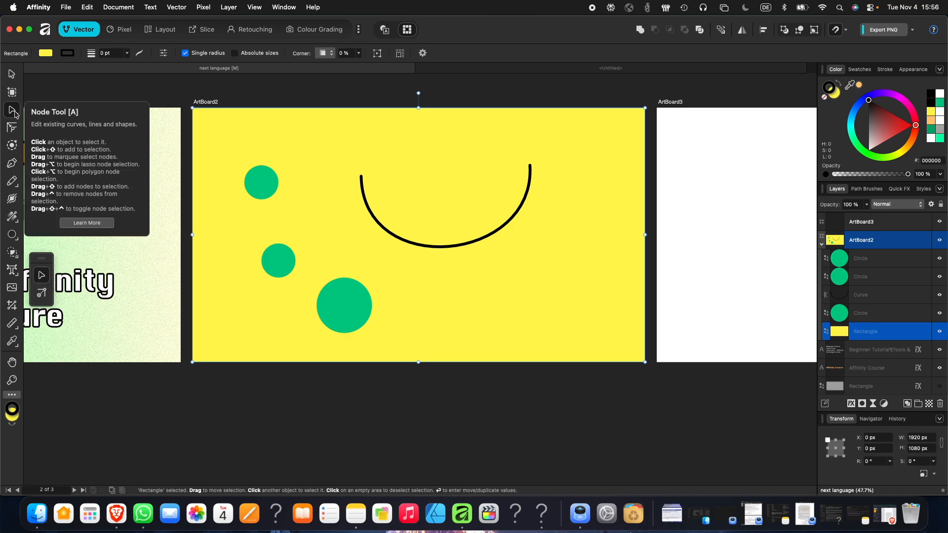
click(363, 182)
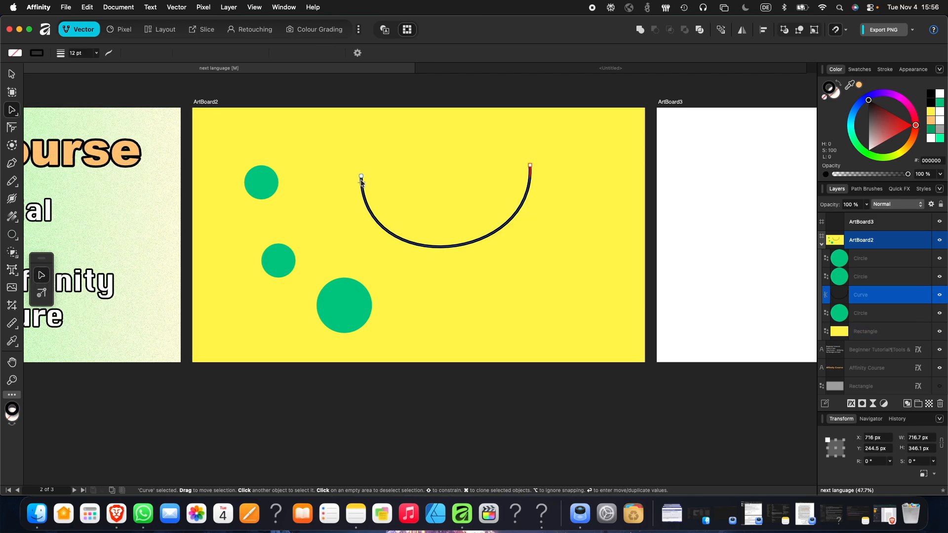
click(490, 212)
scroll(868, 296, down, 3)
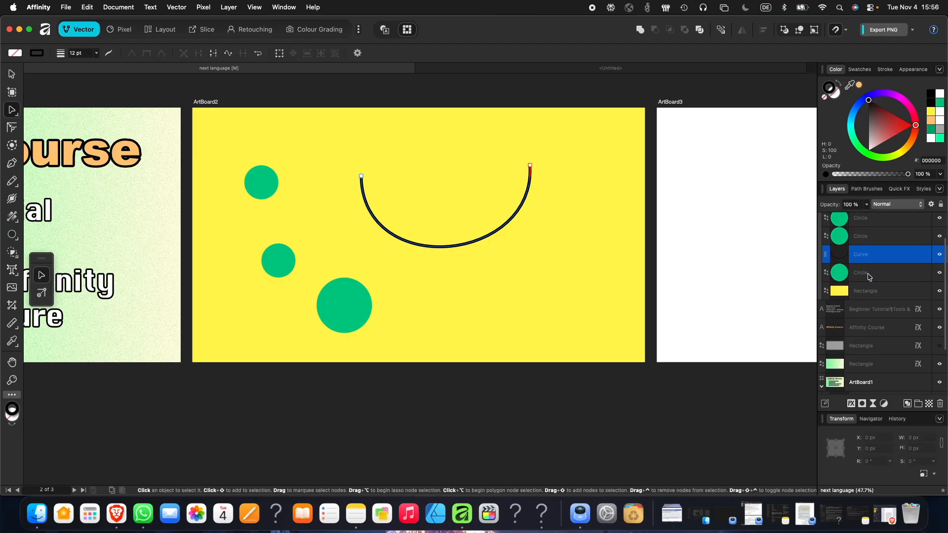
click(361, 176)
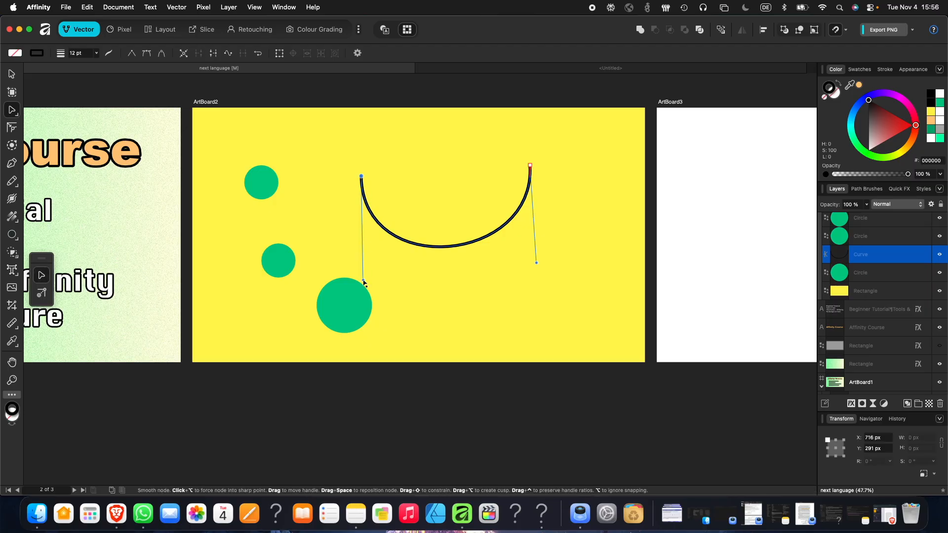
mouse_move(364, 280)
mouse_down()
mouse_move(389, 265)
mouse_move(376, 212)
mouse_move(362, 280)
mouse_move(358, 251)
mouse_move(345, 279)
mouse_move(359, 288)
mouse_up()
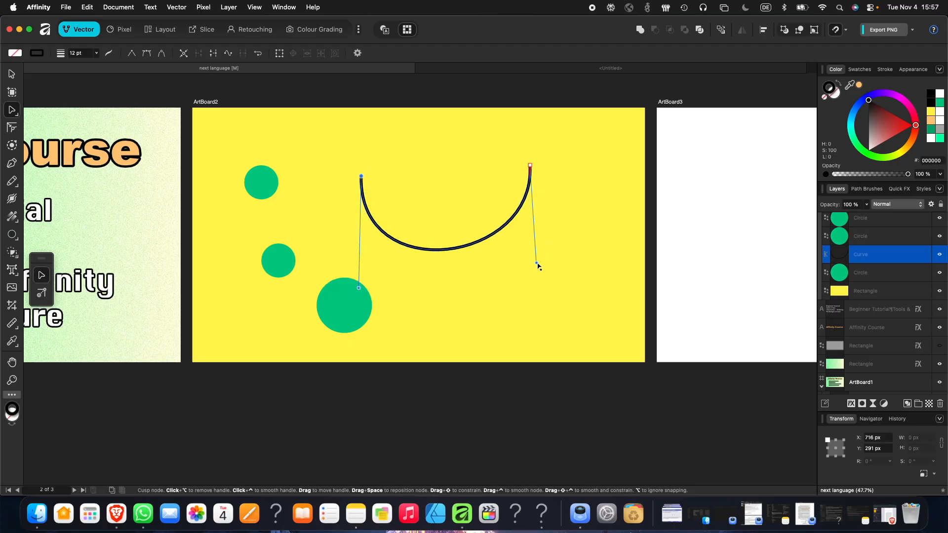
drag(536, 263, 545, 262)
- Move the curve's end nodes into the two small circles and shape the handles into a gentle S-shaped connector
drag(532, 169, 282, 254)
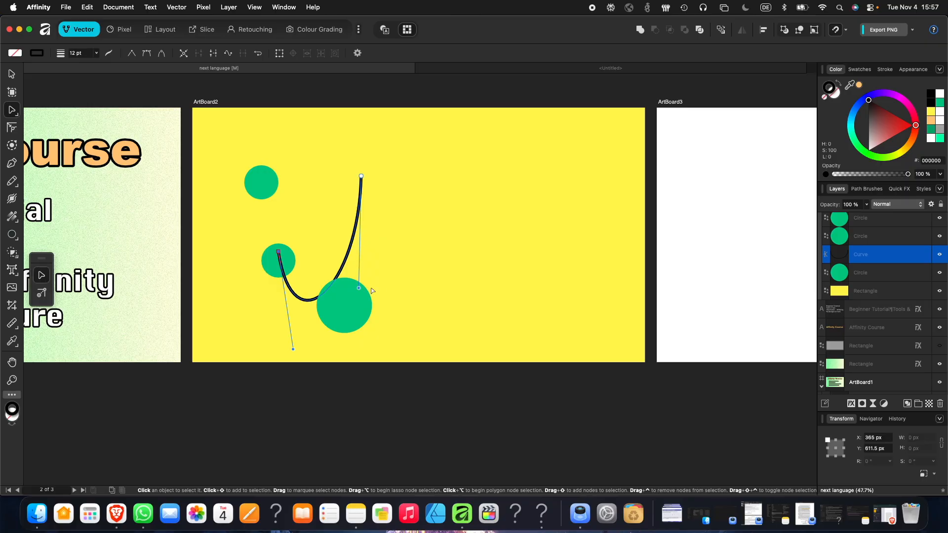
drag(358, 288, 266, 181)
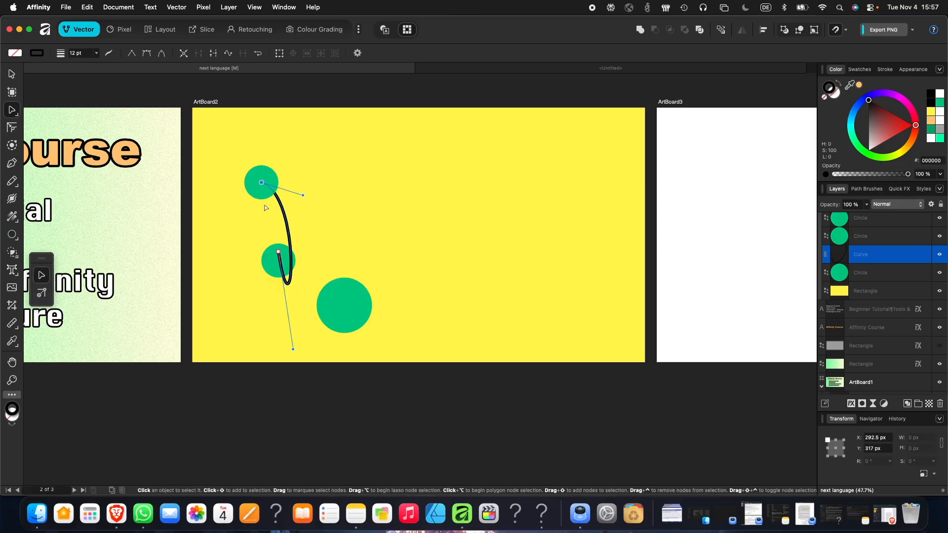
mouse_move(278, 252)
mouse_down()
mouse_move(285, 336)
mouse_move(280, 263)
mouse_up()
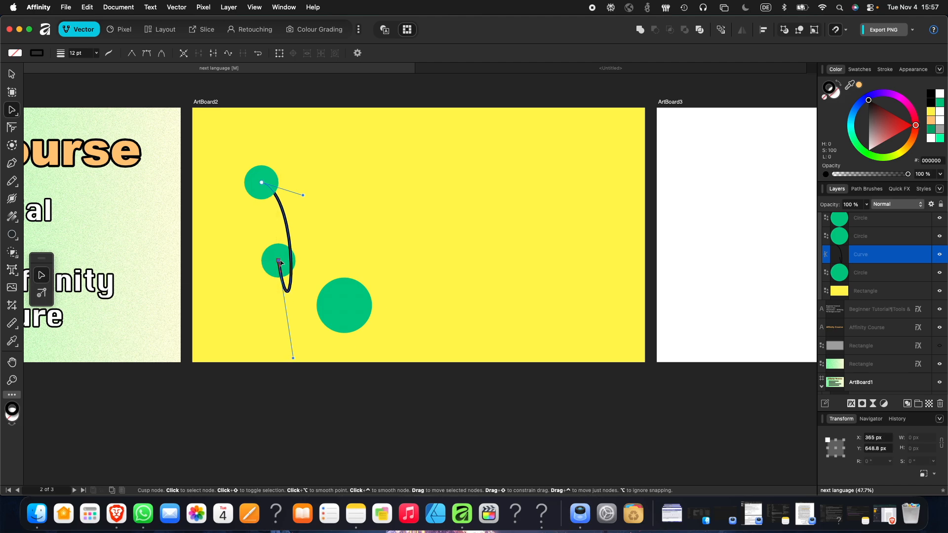
drag(293, 357, 243, 235)
drag(302, 196, 313, 225)
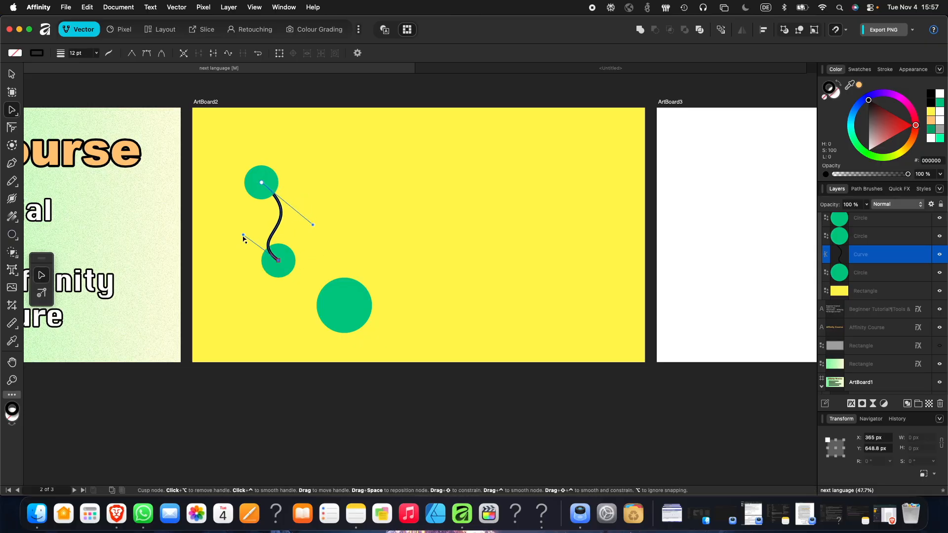
mouse_move(243, 236)
mouse_down()
mouse_move(241, 224)
mouse_move(252, 233)
mouse_up()
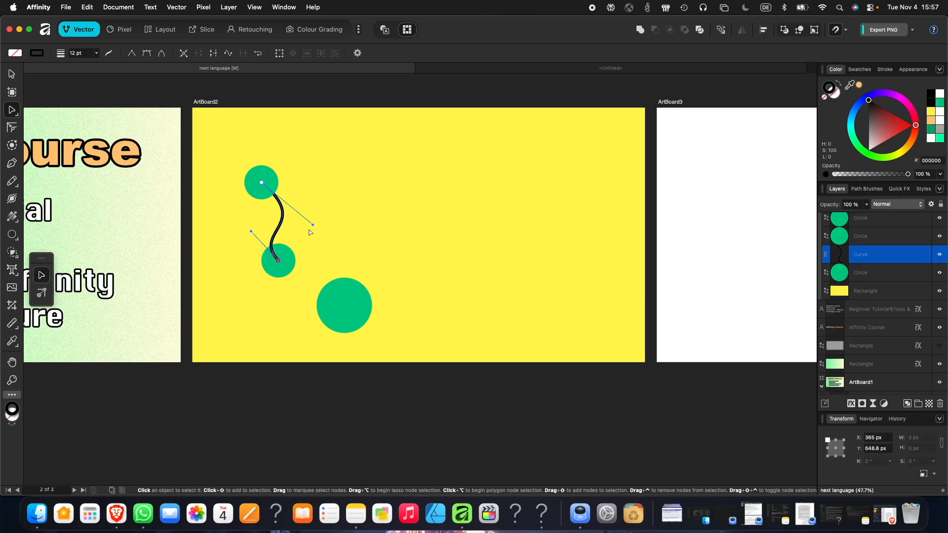
mouse_move(316, 228)
mouse_down()
mouse_move(313, 218)
mouse_move(301, 228)
mouse_up()
click(337, 228)
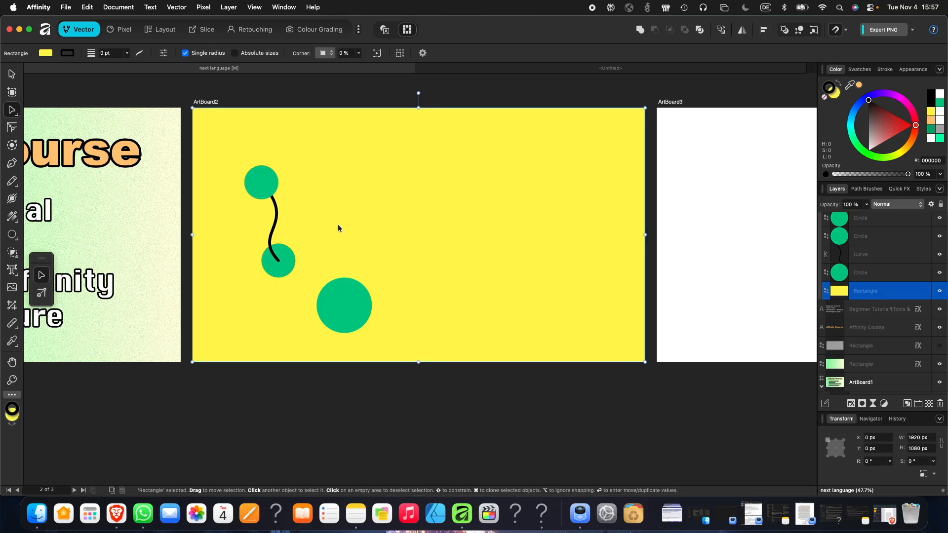
- Reorder the ArtBoard2 layers so the lower small circle lies above the curve
key(super+1)
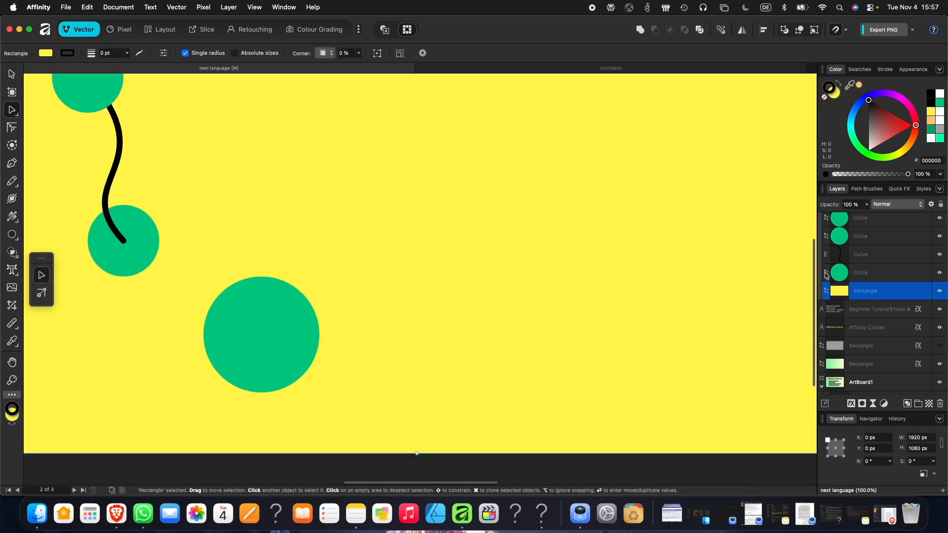
key(super+0)
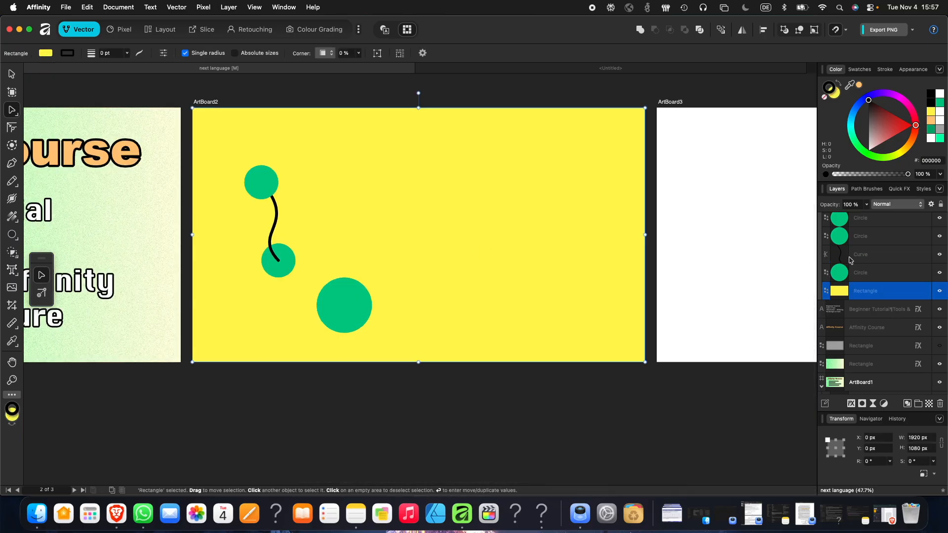
scroll(849, 276, up, 3)
drag(861, 313, 855, 285)
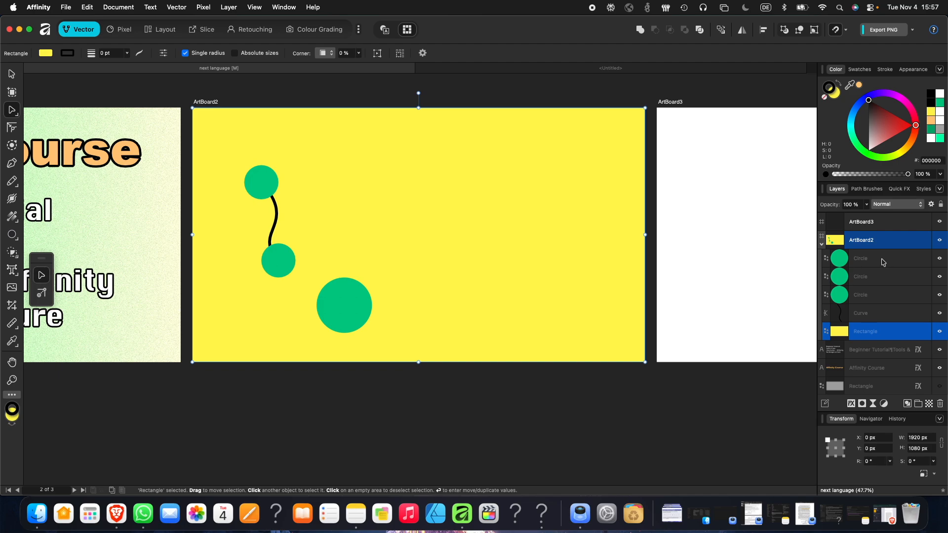
- Duplicate the upper small circle and place the copy on ArtBoard2's right side at about X 1387 px, Y 272 px
click(879, 313)
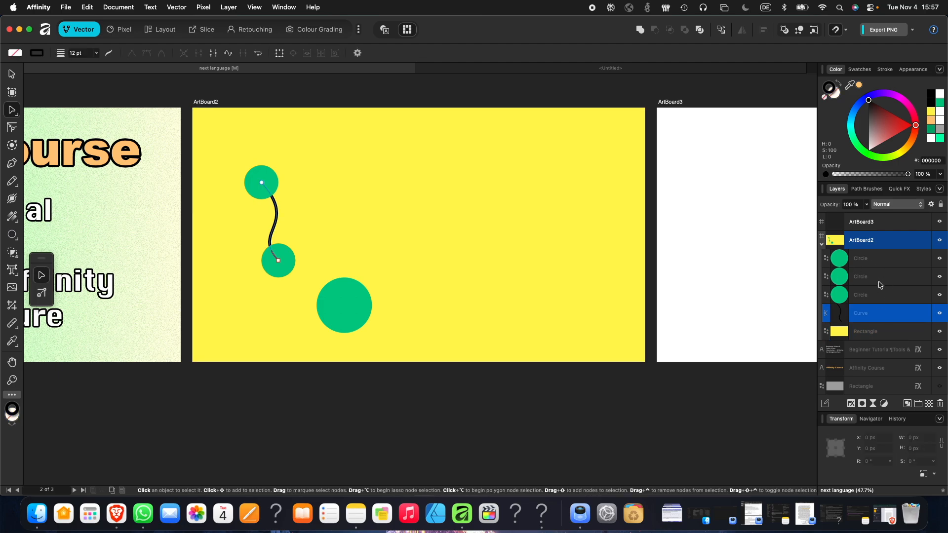
click(858, 299)
click(867, 260)
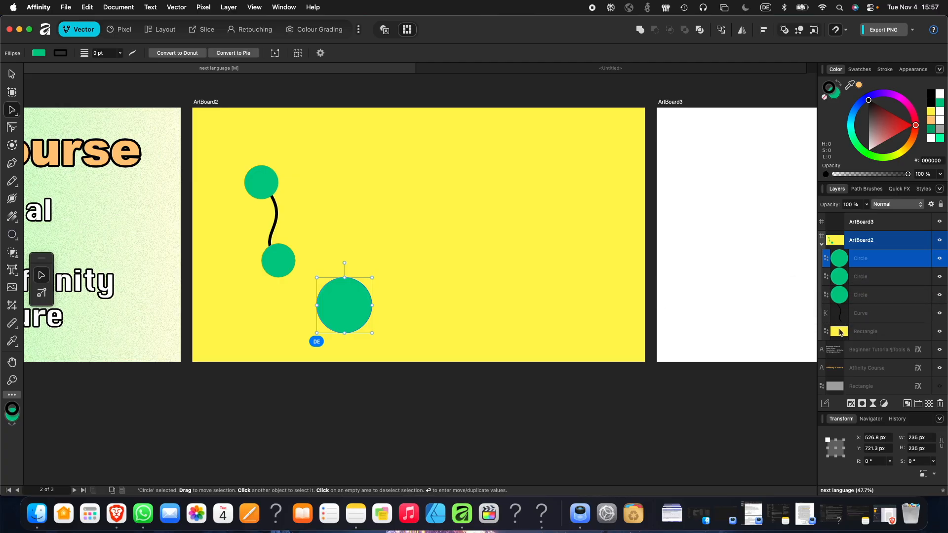
click(846, 278)
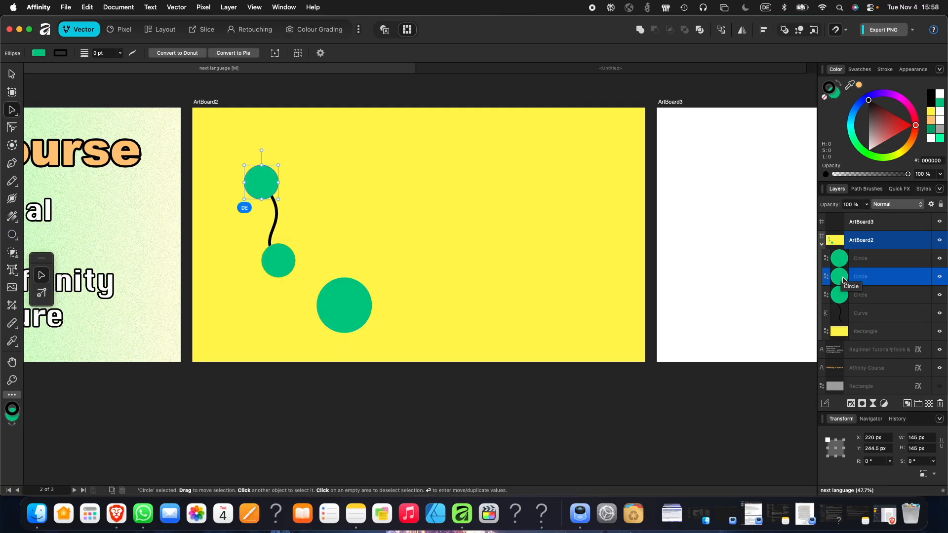
key(super+j)
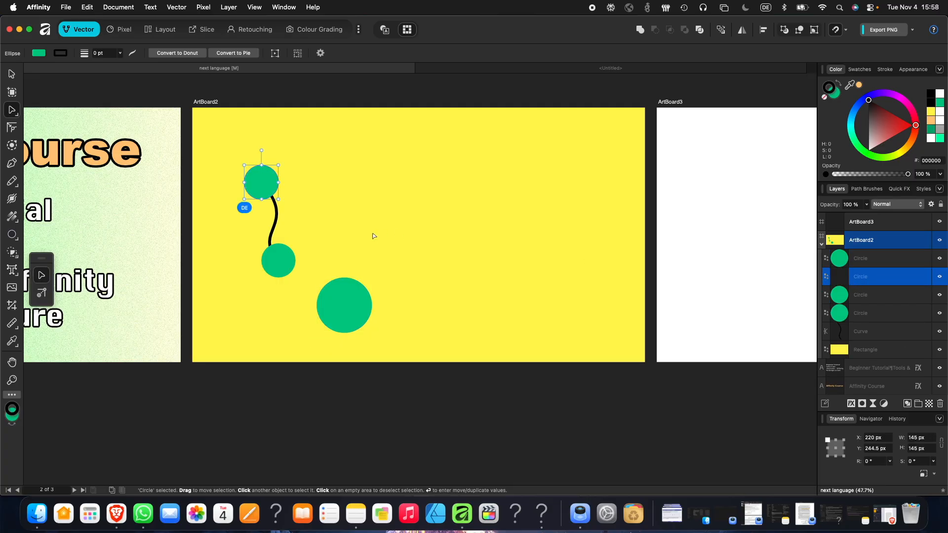
drag(266, 186, 542, 193)
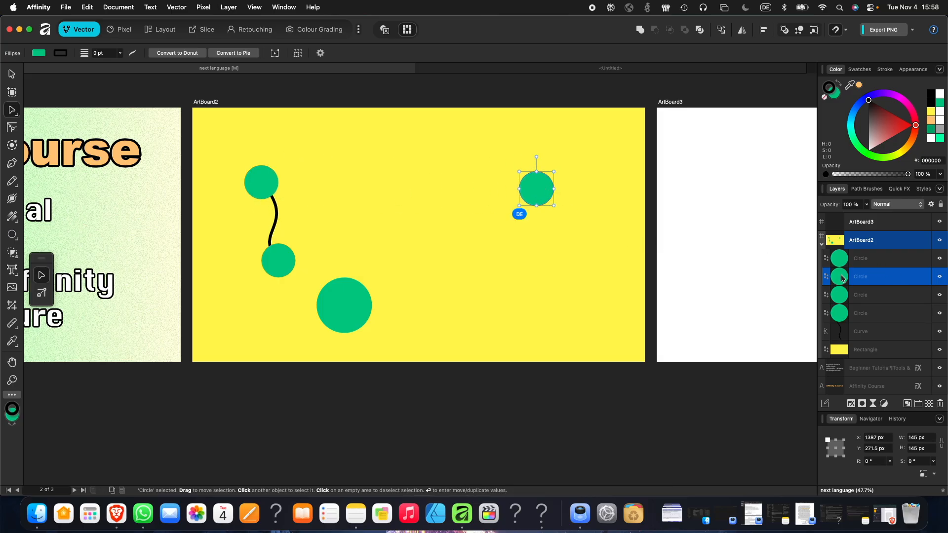
- Use the circle copy as a clipping mask on the yellow background rectangle and try stretching the masked rectangle to about 248 by 305 px
drag(843, 278, 843, 352)
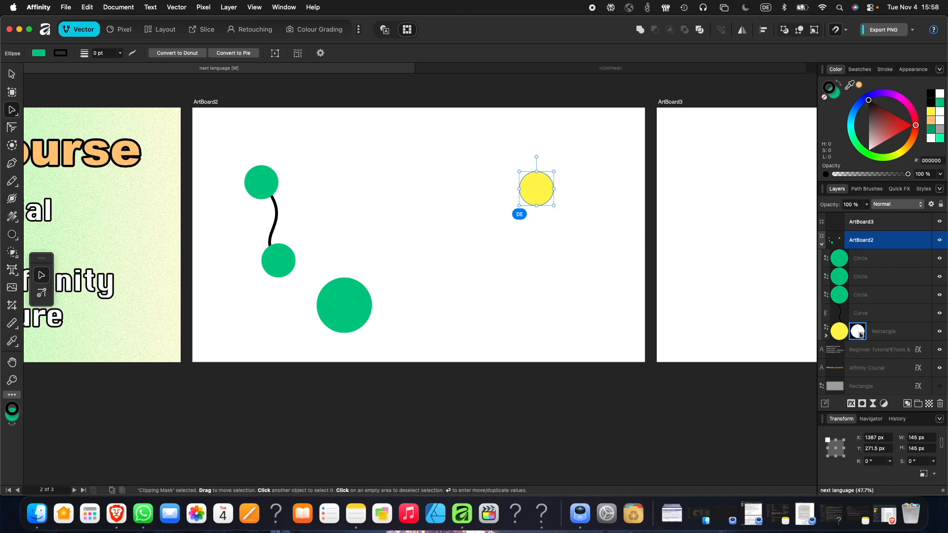
click(841, 337)
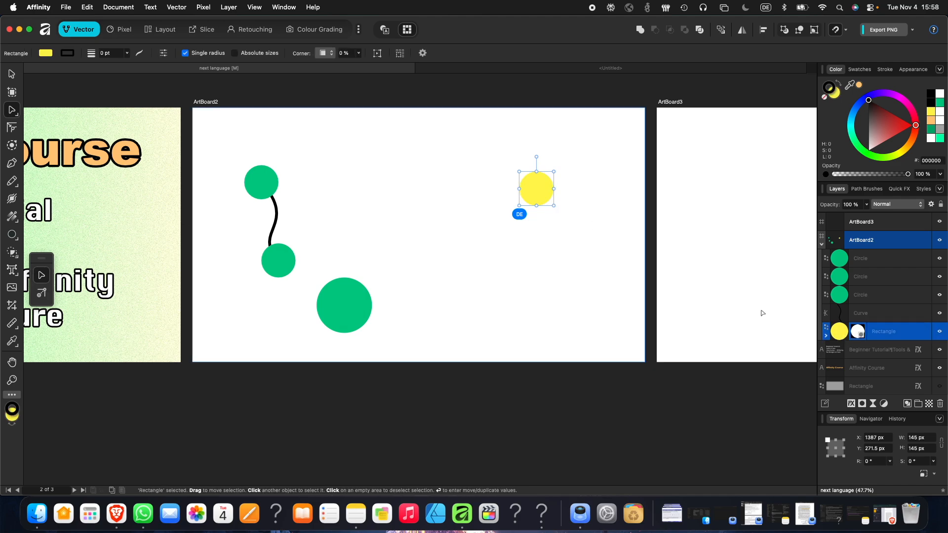
drag(554, 205, 579, 244)
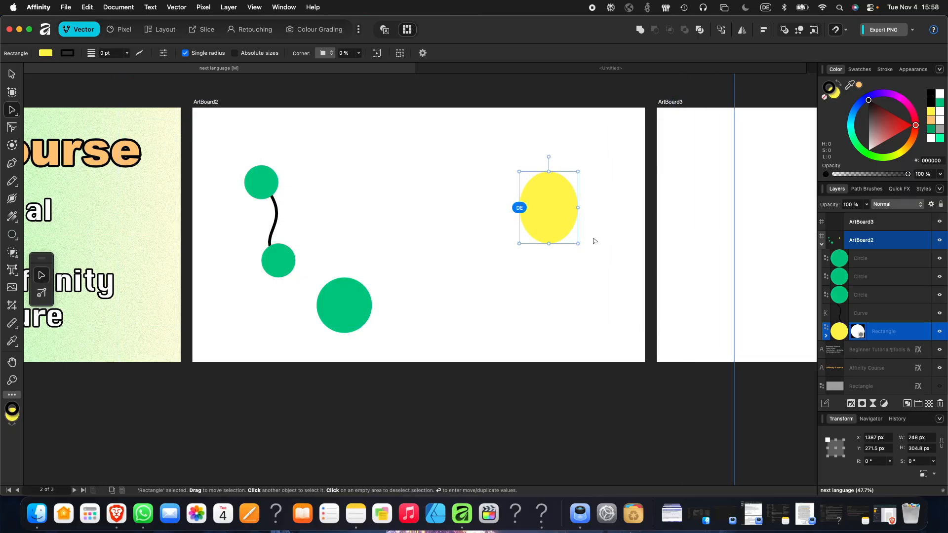
- Enlarge the clipping mask circle to about 588 by 590 px and move it to about X 1219 px, Y 612 px
click(858, 333)
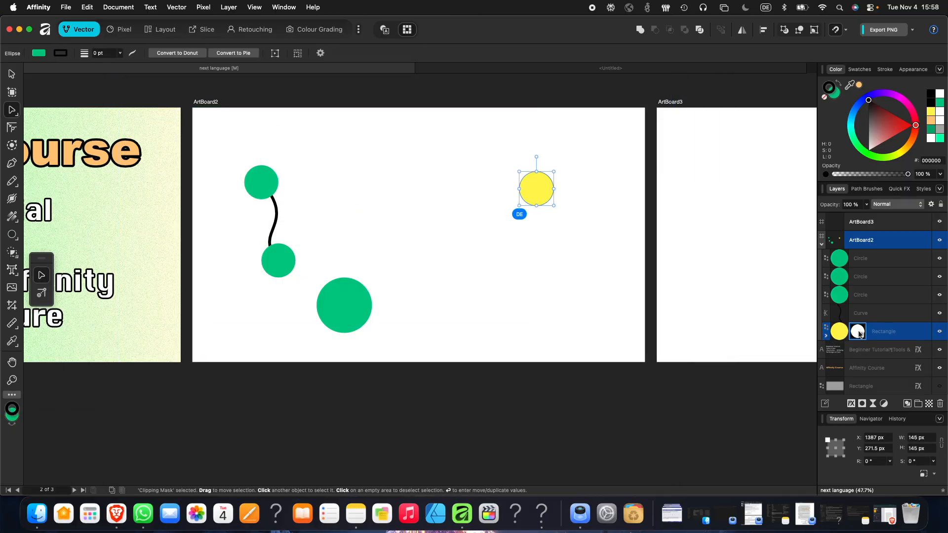
drag(553, 205, 753, 404)
drag(302, 356, 381, 310)
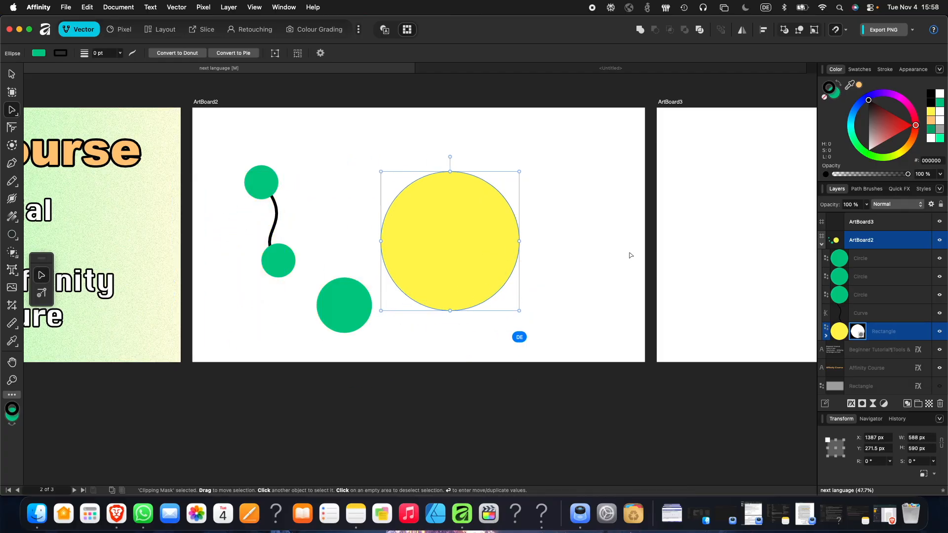
drag(437, 251, 538, 313)
click(865, 335)
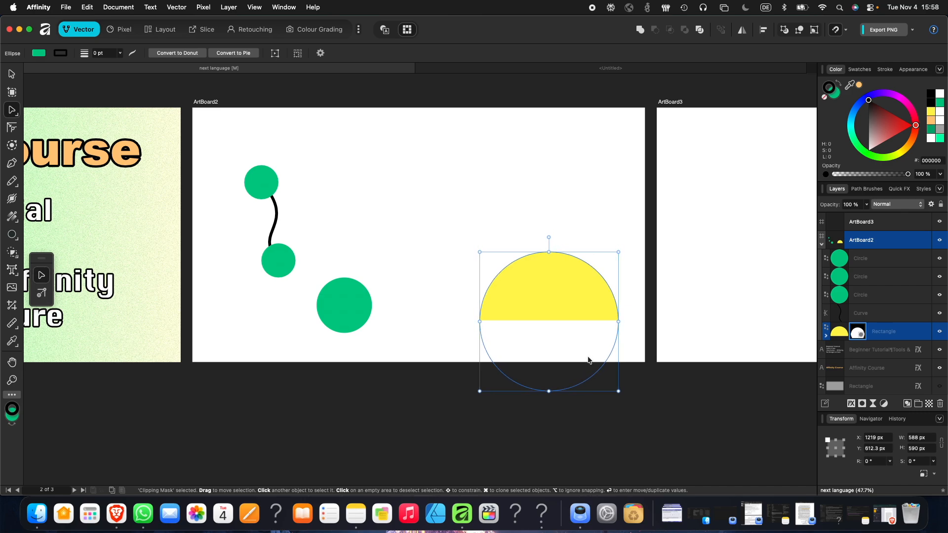
- Undo the clipping mask circle's latest moves and delete the mask from the yellow background rectangle
key(super+z)
key(super+z)
key(super+z)
key(super+z)
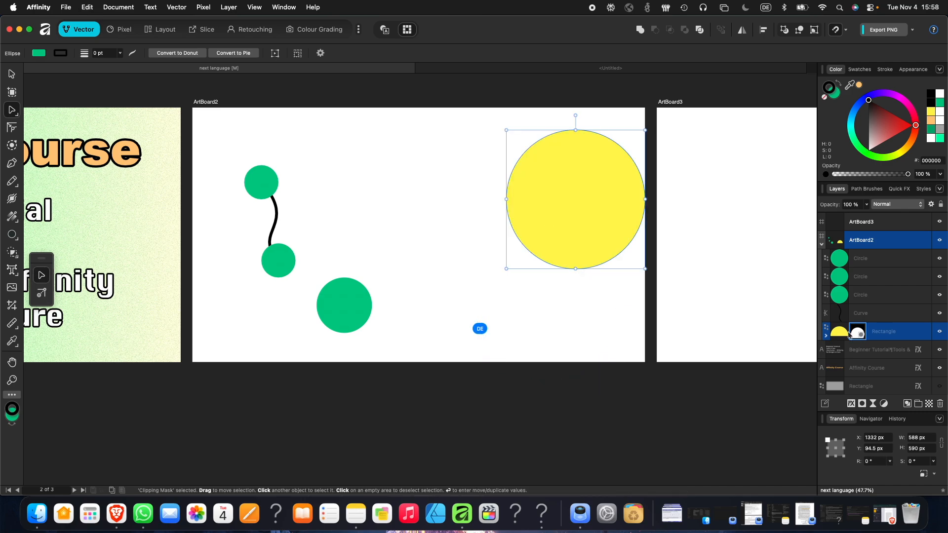
click(866, 335)
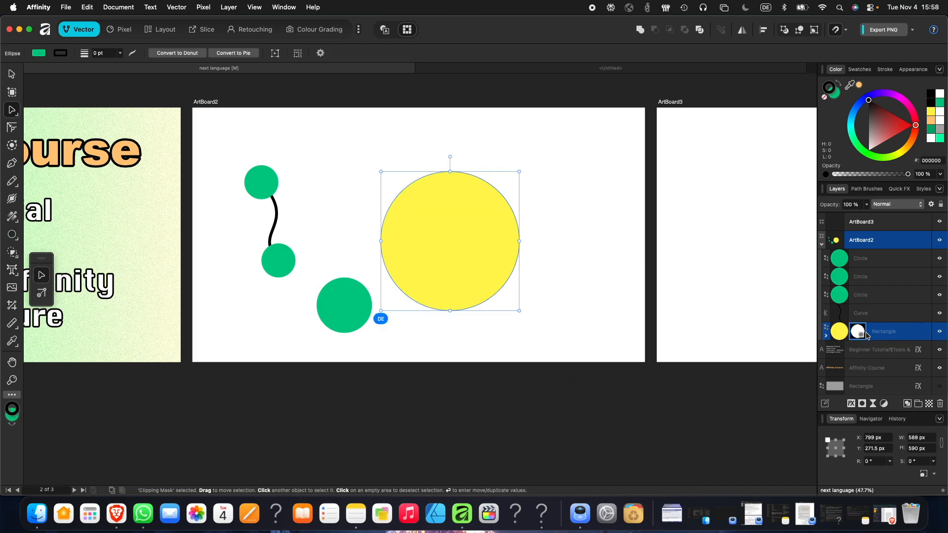
key(Delete)
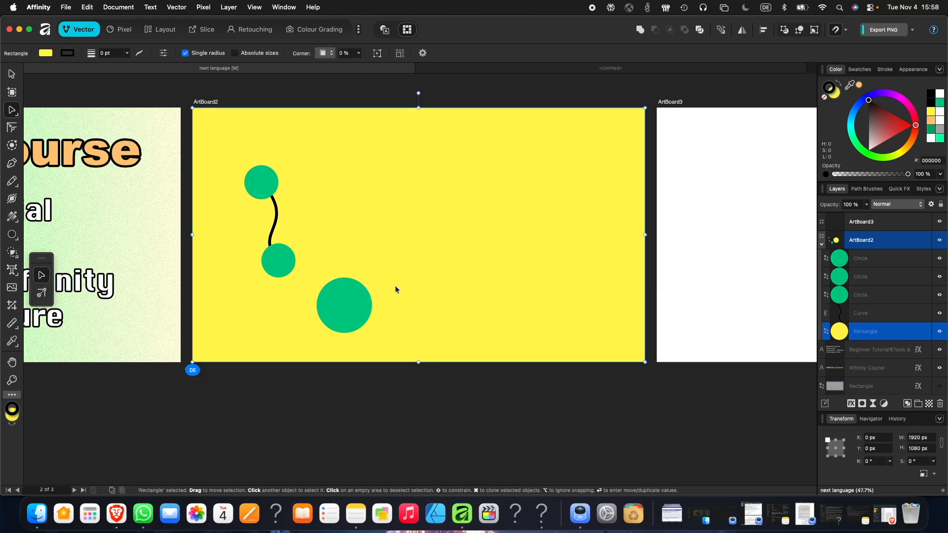
- Try reshaping the black connecting curve with an added middle node and an adjusted lower end handle, undoing each attempt
click(272, 232)
scroll(270, 234, up, 5)
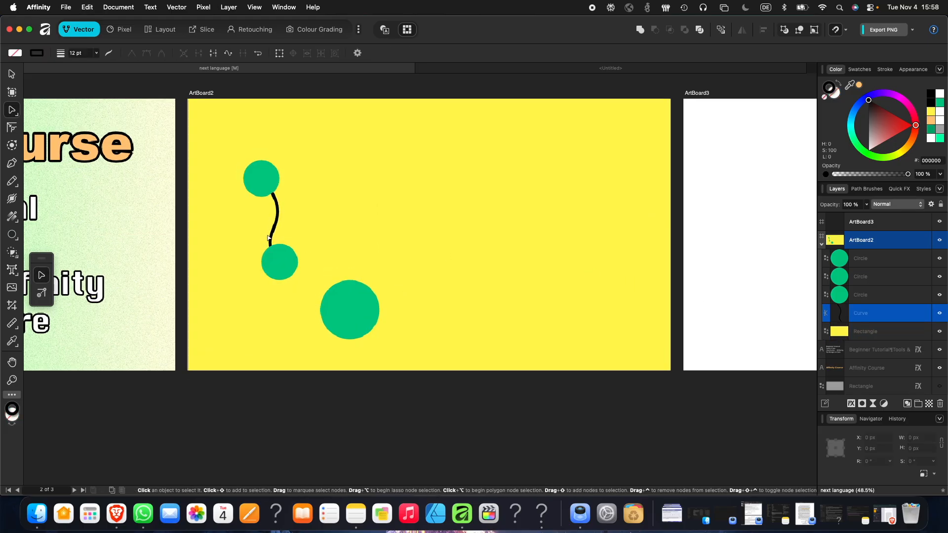
click(282, 212)
drag(283, 212, 340, 267)
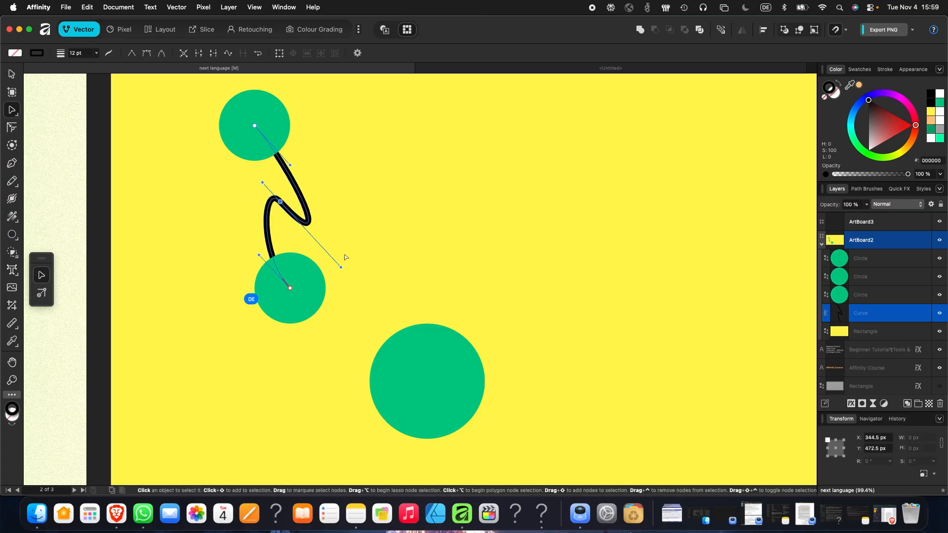
key(super+z)
key(super+z)
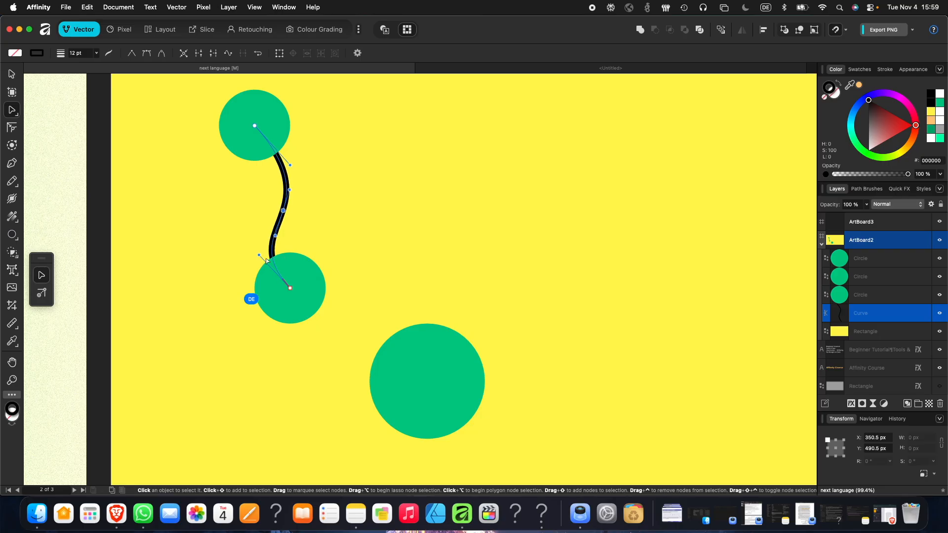
drag(259, 255, 249, 250)
key(super+z)
key(super+z)
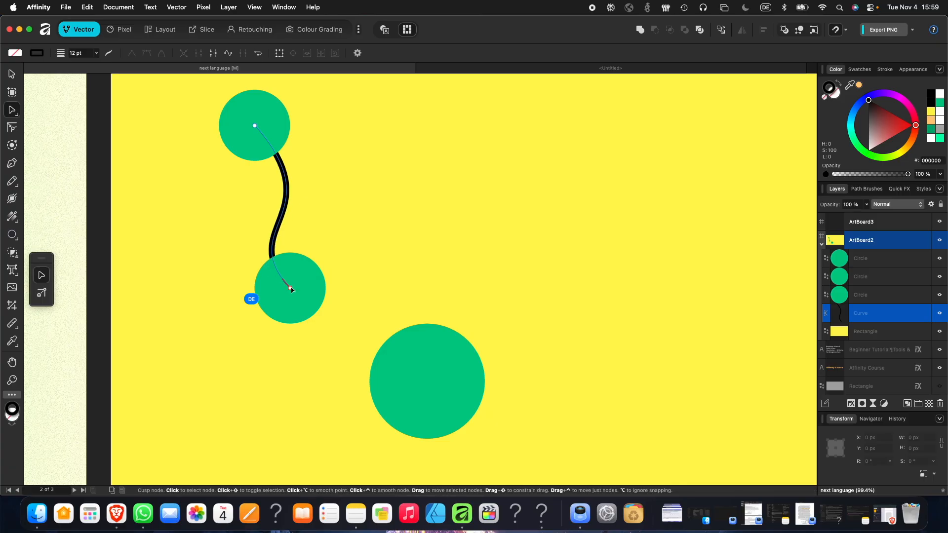
- Swing the handles at the connecting curve's lower and upper ends outward to deepen its S-shaped bends
click(275, 268)
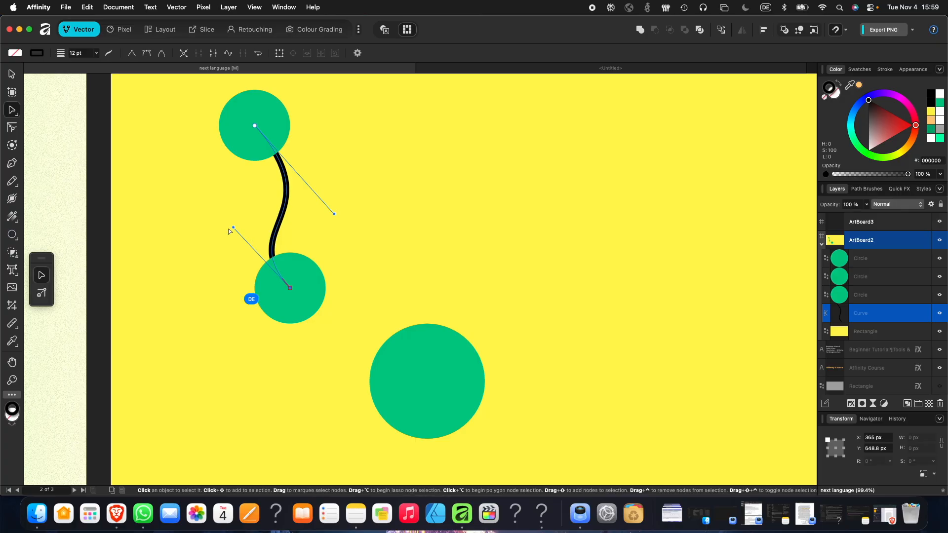
drag(233, 228, 193, 237)
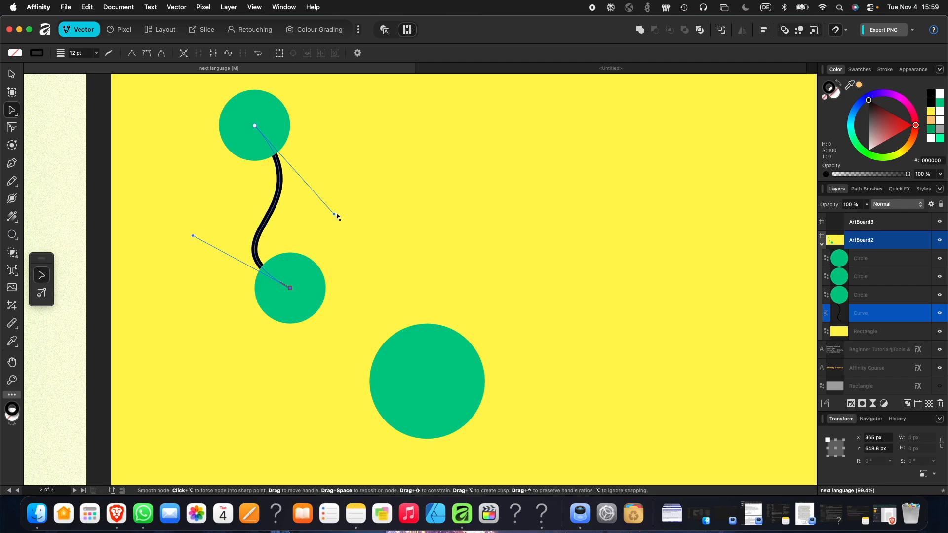
drag(337, 215, 348, 195)
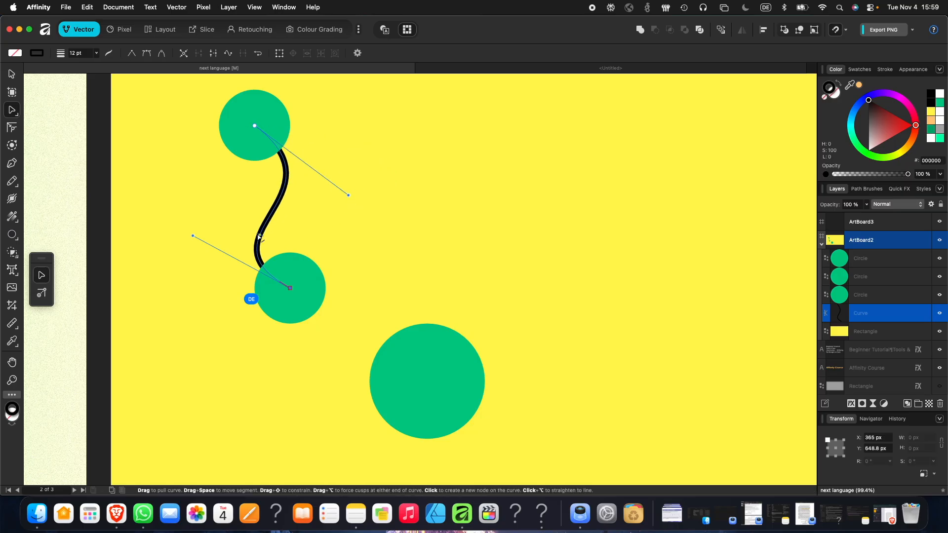
- Move the connecting curve's lower end node slightly up and left inside the lower small circle, to about X 345 px, Y 624 px
scroll(259, 182, down, 3)
scroll(260, 183, up, 3)
scroll(260, 183, down, 4)
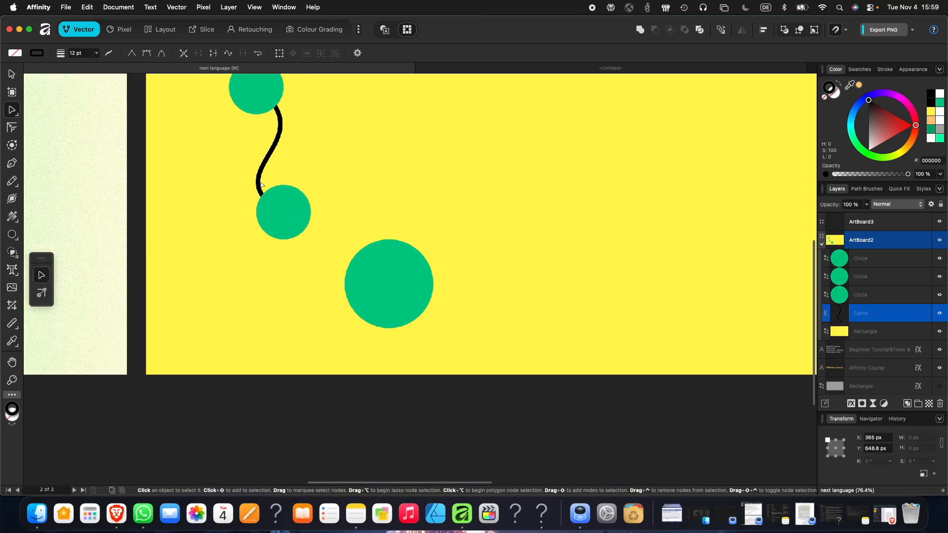
drag(284, 212, 278, 202)
click(346, 191)
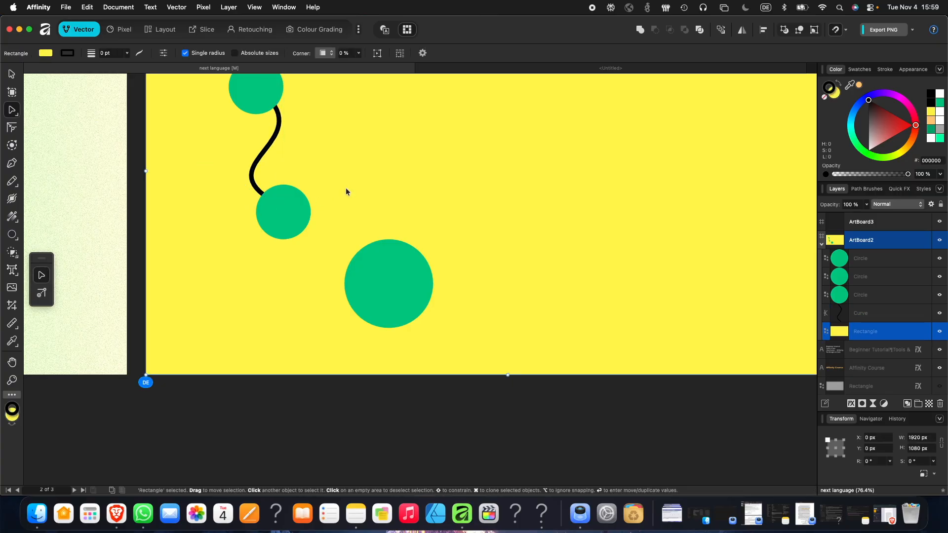
- Pull the handle of the curve's lower end node slightly inward to soften the lower bend
scroll(346, 192, up, 1)
click(265, 165)
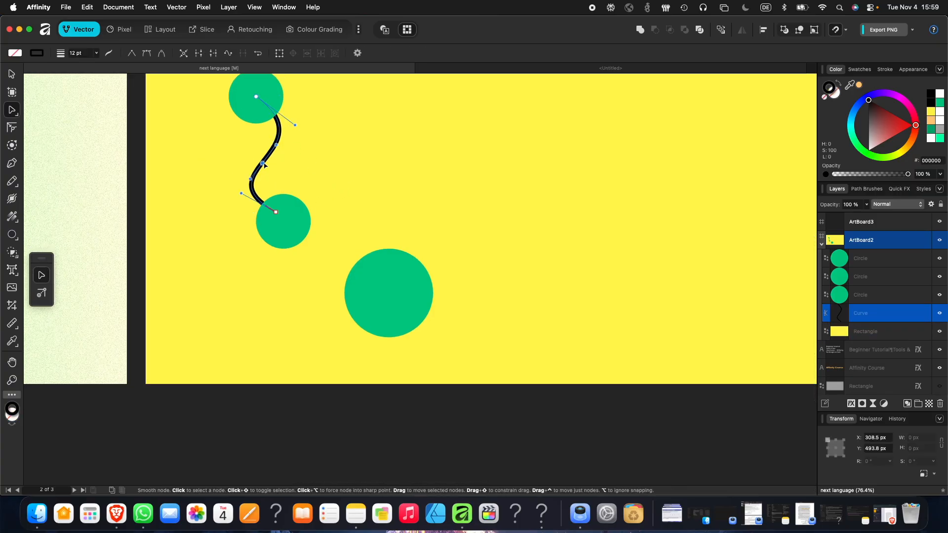
key(Escape)
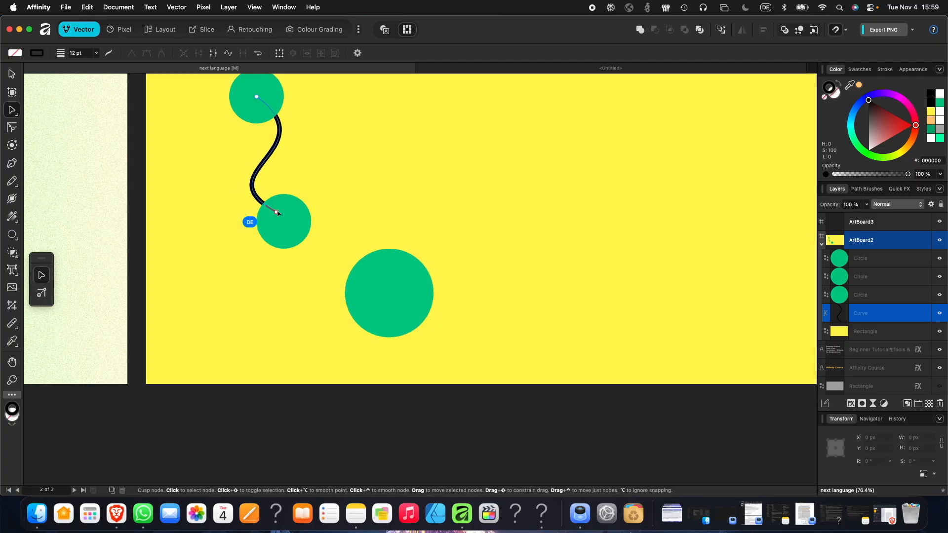
click(278, 213)
drag(202, 171, 213, 174)
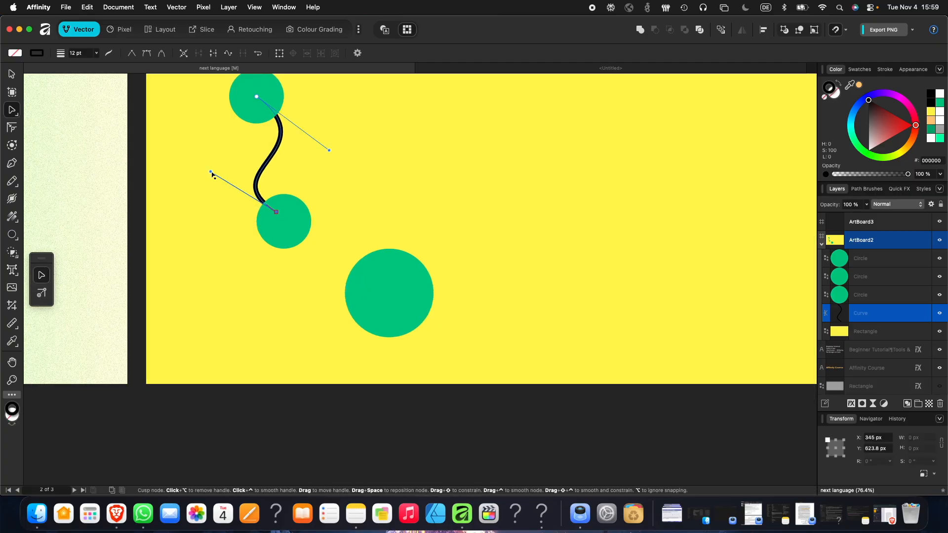
- Convert the lower small green circle to editable curves
click(287, 212)
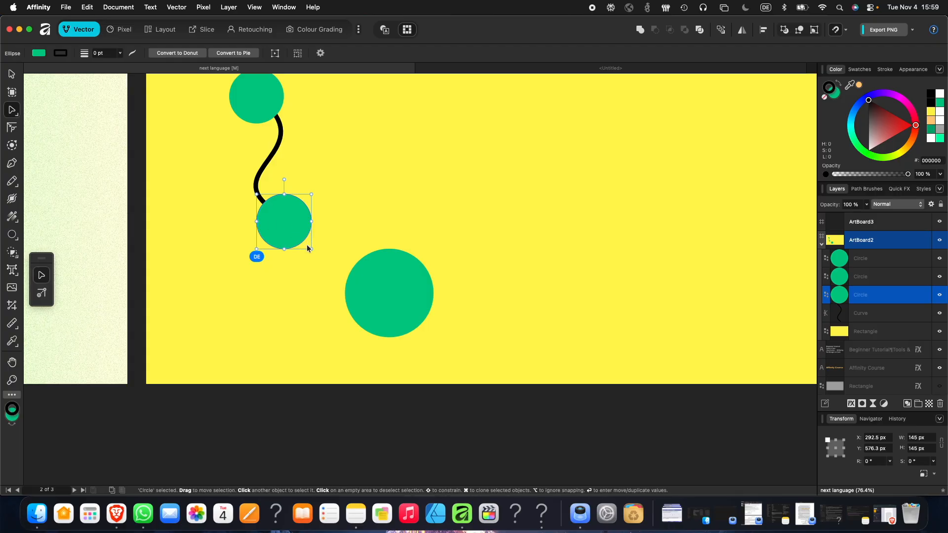
click(269, 164)
click(278, 216)
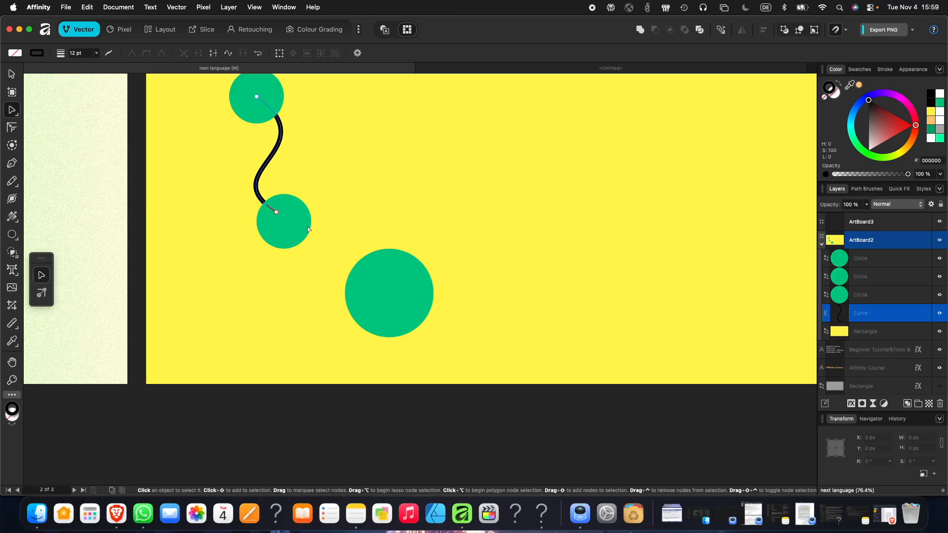
right_click(292, 228)
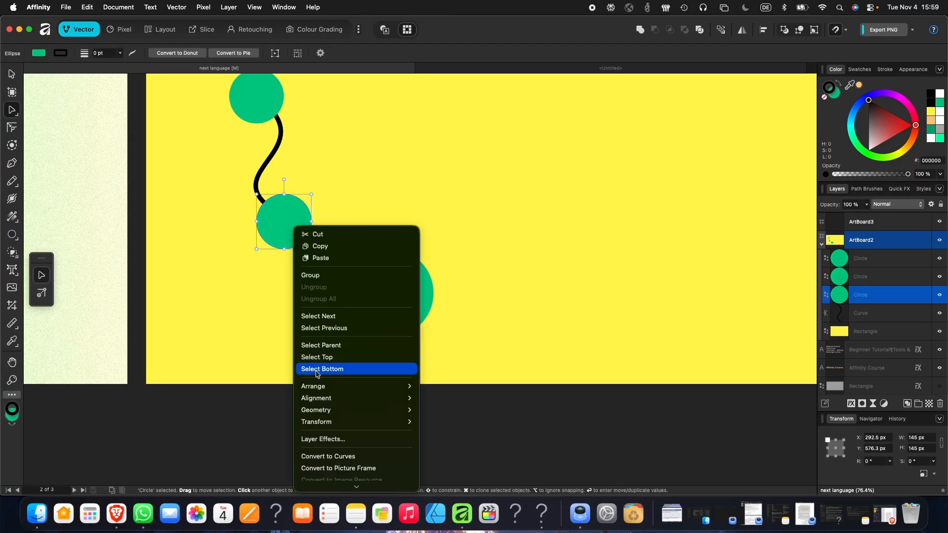
scroll(326, 413, down, 3)
scroll(334, 416, down, 2)
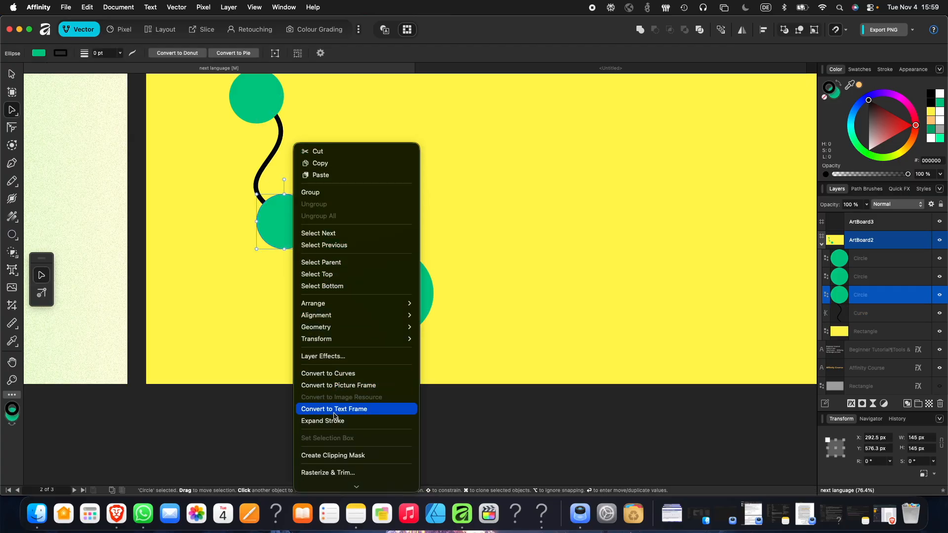
click(344, 373)
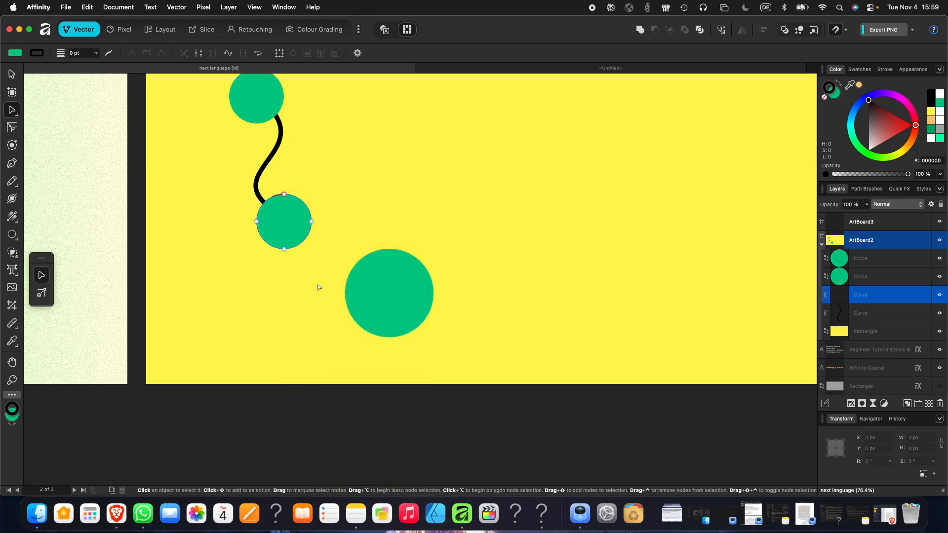
- Flatten the converted circle by moving its top node down to about Y 606 px
mouse_move(284, 194)
mouse_down()
mouse_move(285, 213)
mouse_move(339, 179)
mouse_move(291, 186)
mouse_move(283, 205)
mouse_up()
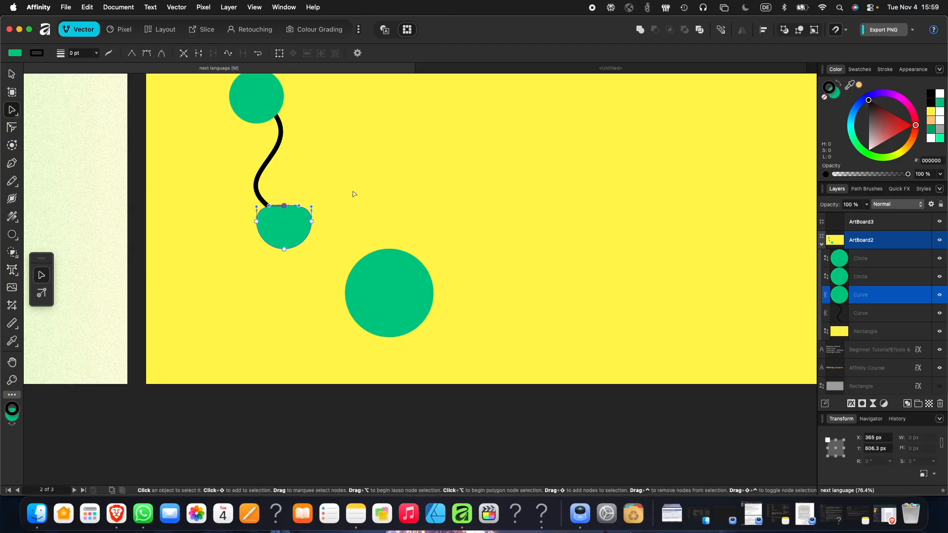
click(362, 240)
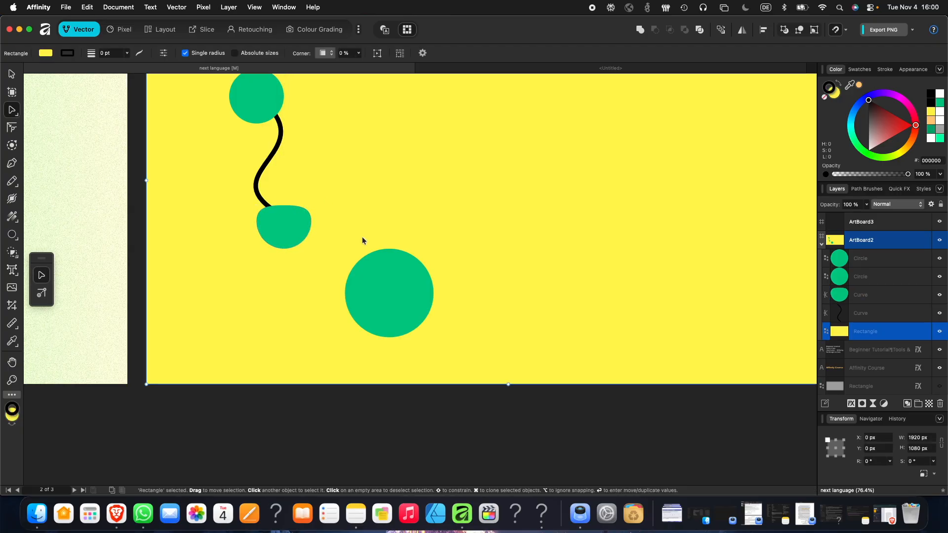
click(295, 221)
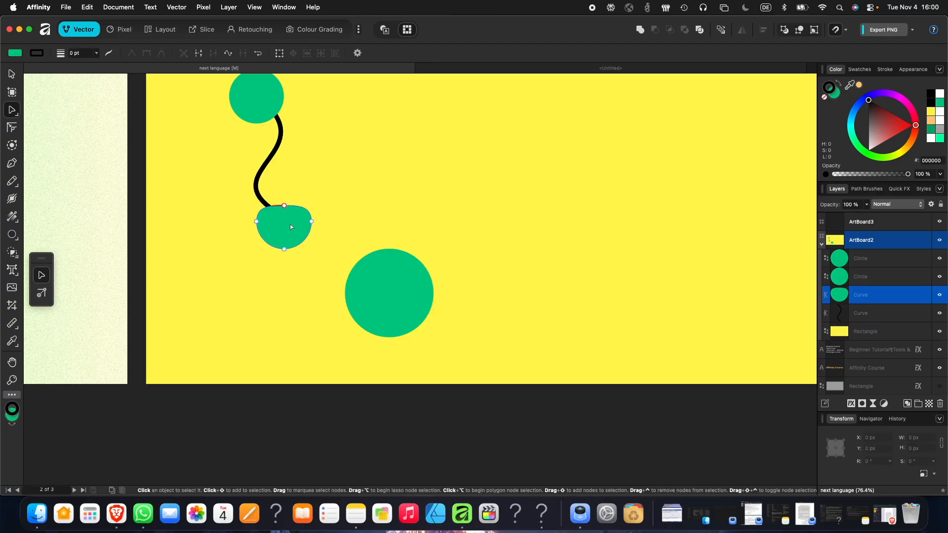
- Undo the top node move and the conversion to curves of the lower small circle
key(super+z)
key(super+z)
key(super+z)
key(super+z)
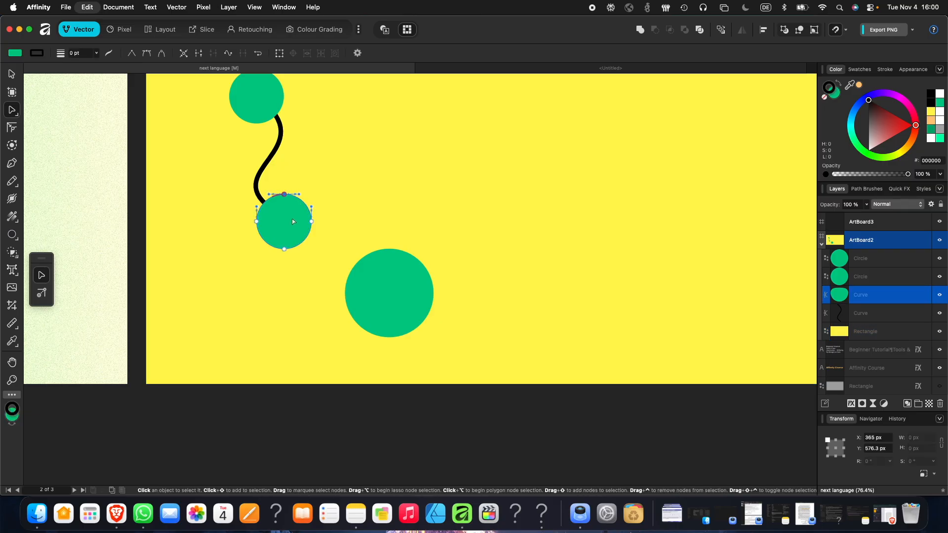
key(super+z)
key(super+z)
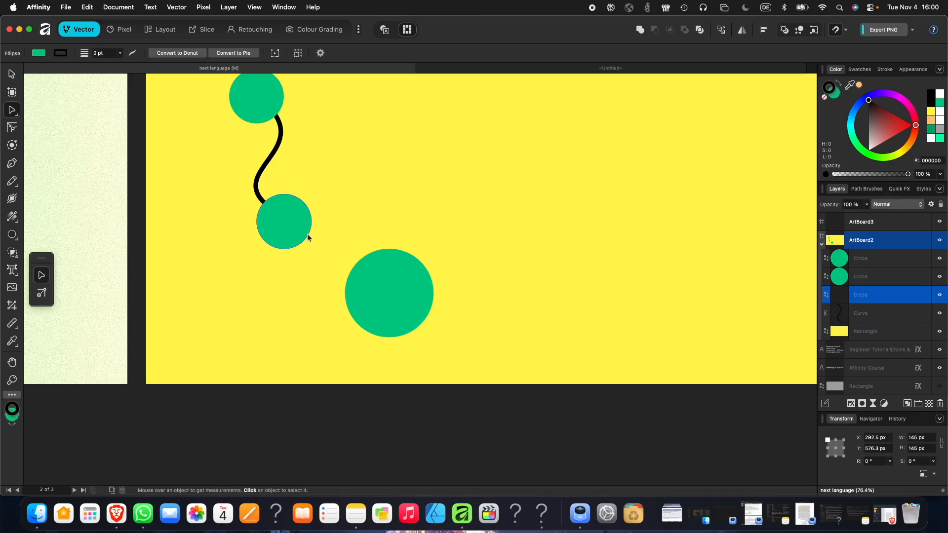
scroll(288, 213, left, 1)
key(v)
click(294, 191)
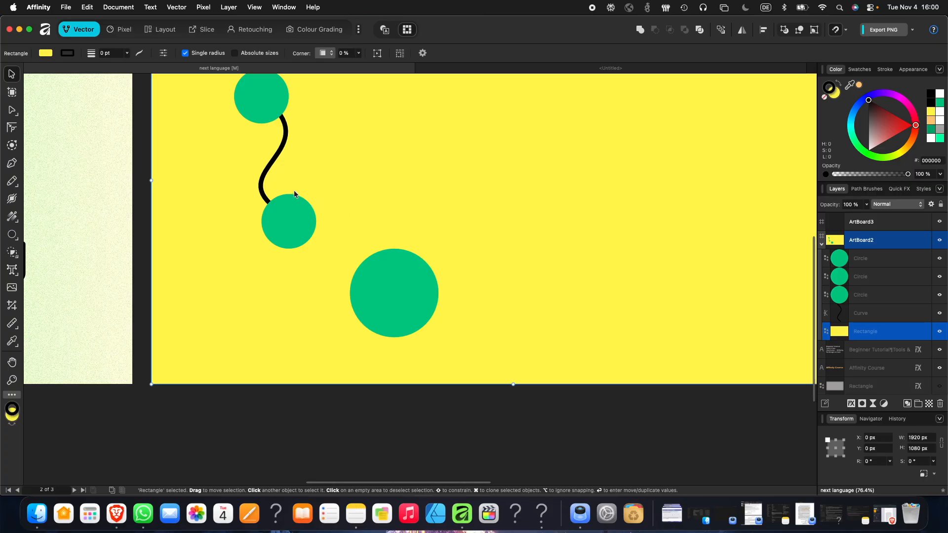
key(a)
click(273, 161)
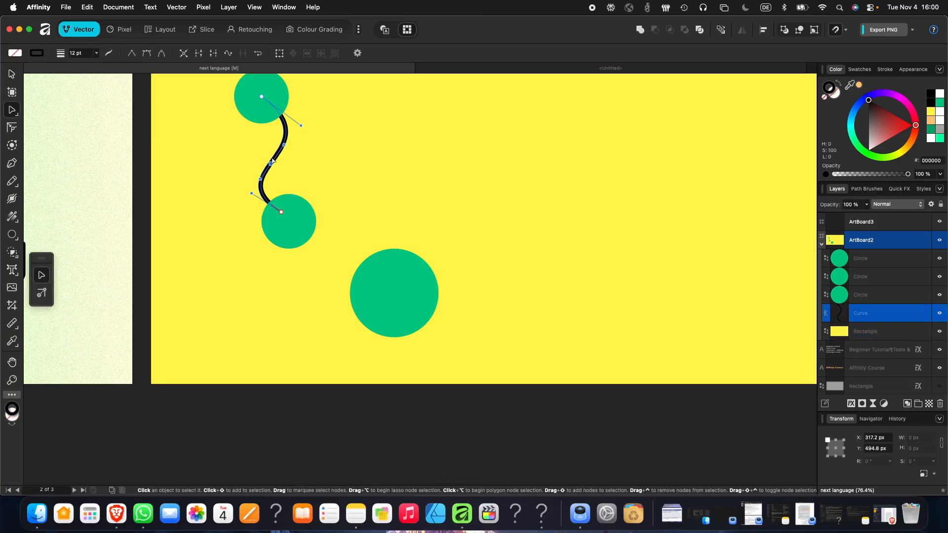
click(278, 177)
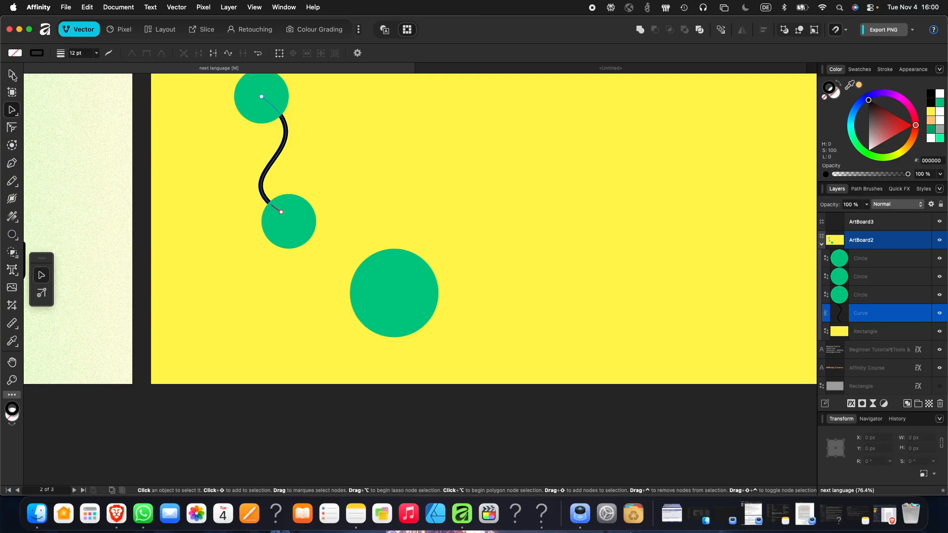
- Increase the connecting curve's stroke width to 33 pt and deselect the curve
key(v)
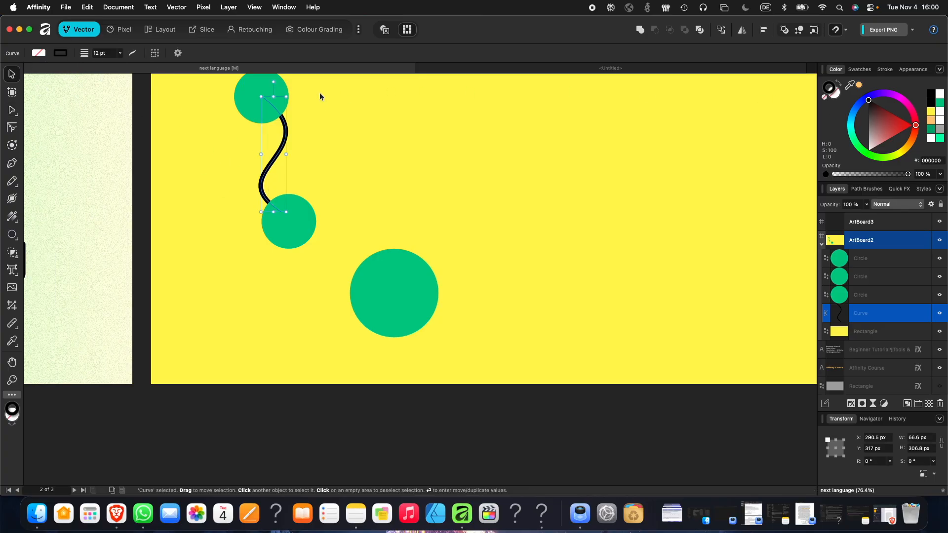
click(121, 54)
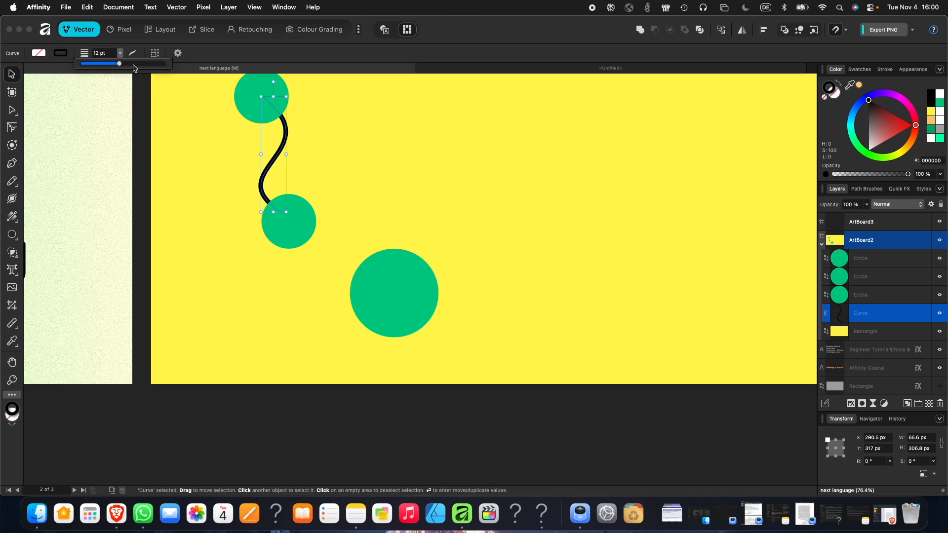
drag(135, 64, 143, 72)
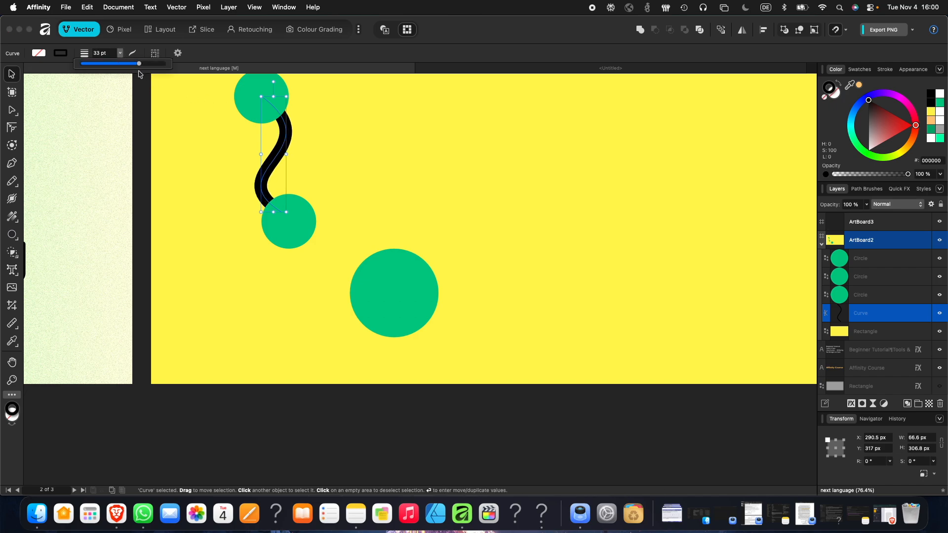
click(176, 119)
scroll(230, 131, down, 1)
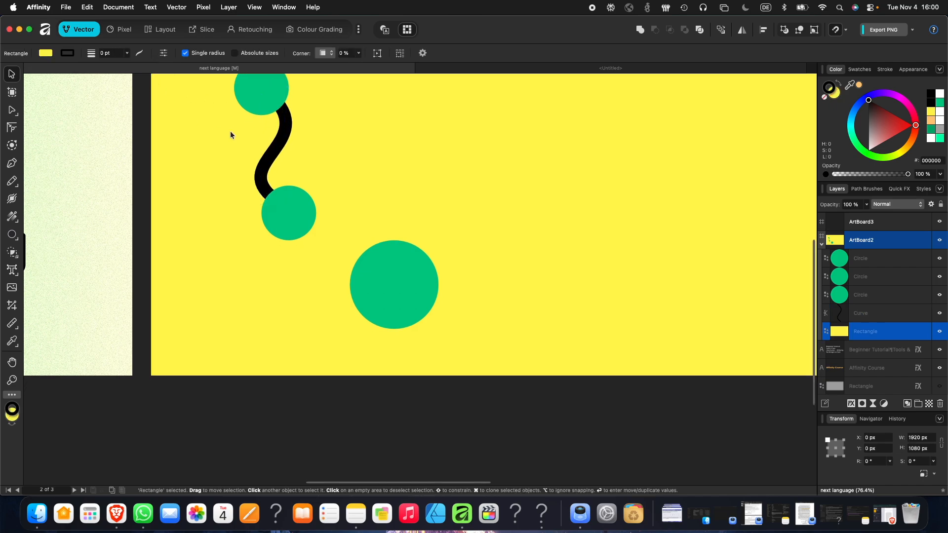
- Reshape the connecting black curve with the Node tool by adjusting the handles at both ends, narrowing its bends to about 57 px wide
click(272, 146)
scroll(277, 251, down, 5)
scroll(283, 232, up, 4)
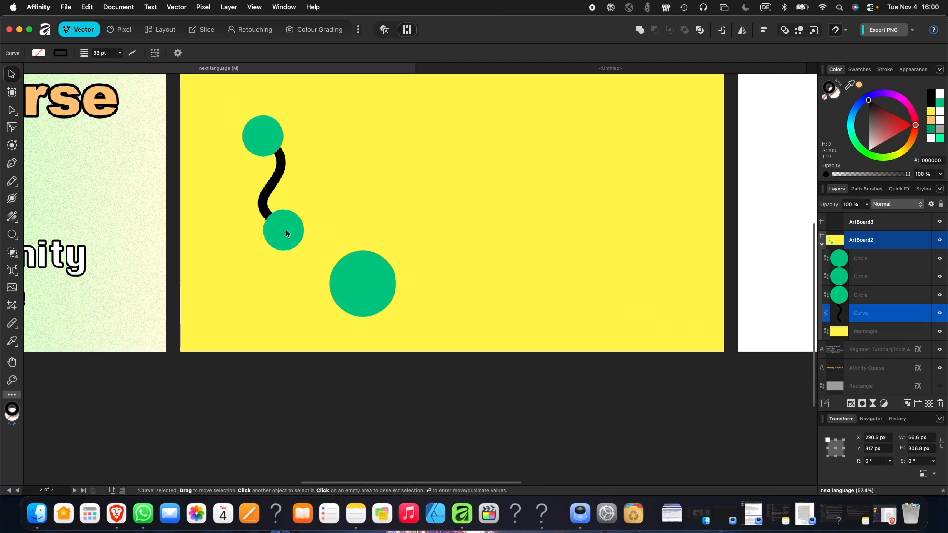
scroll(283, 240, down, 3)
scroll(282, 239, up, 1)
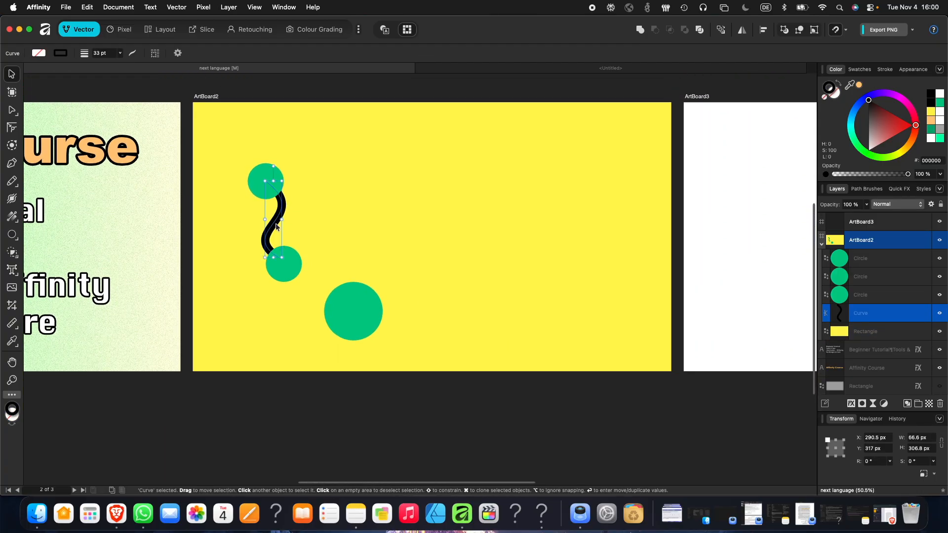
key(a)
click(279, 257)
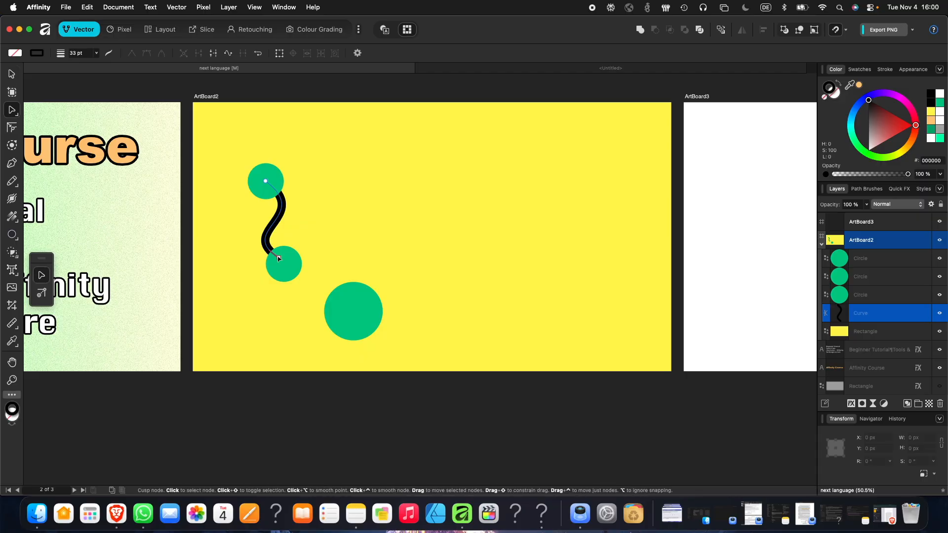
mouse_move(236, 230)
mouse_down()
mouse_move(250, 210)
mouse_move(247, 218)
mouse_up()
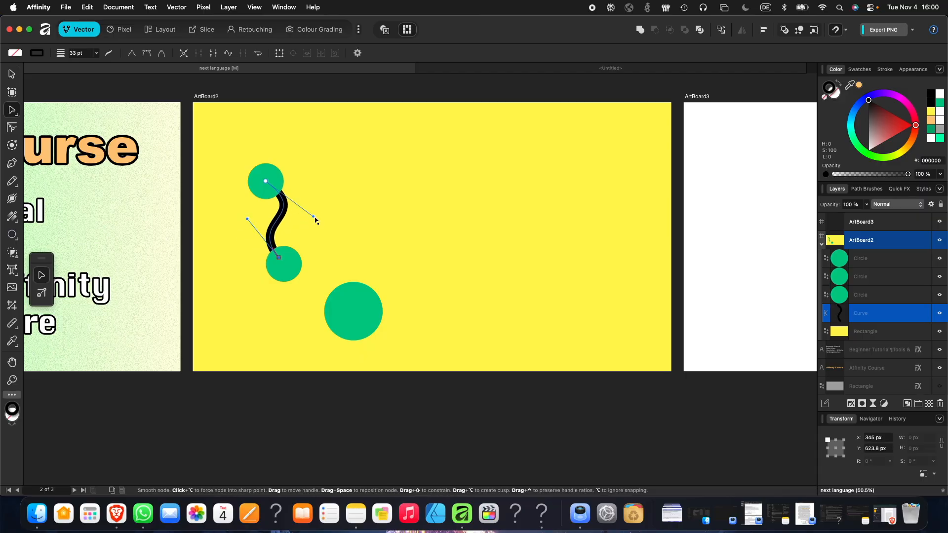
drag(313, 216, 310, 223)
click(314, 264)
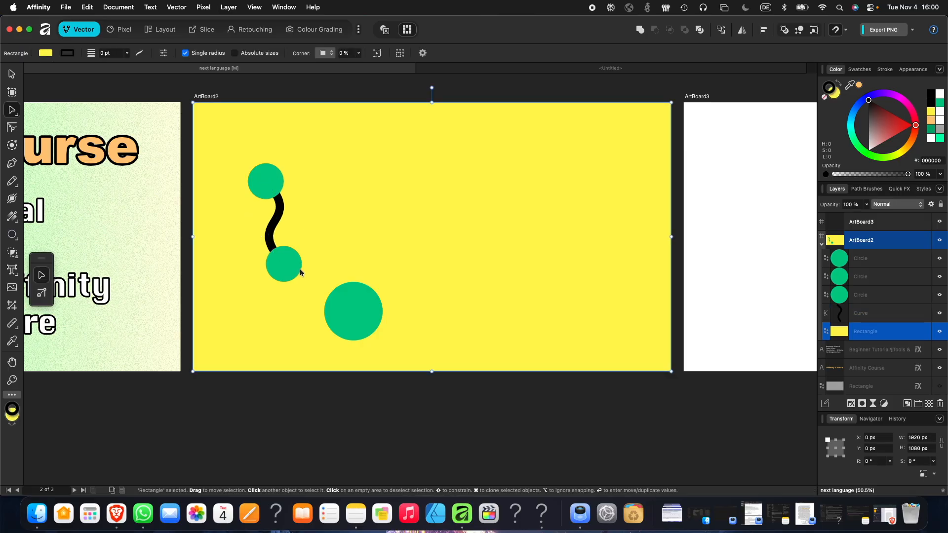
- Duplicate the lower small green circle four times and spread the copies across the middle and right of ArtBoard2
click(284, 268)
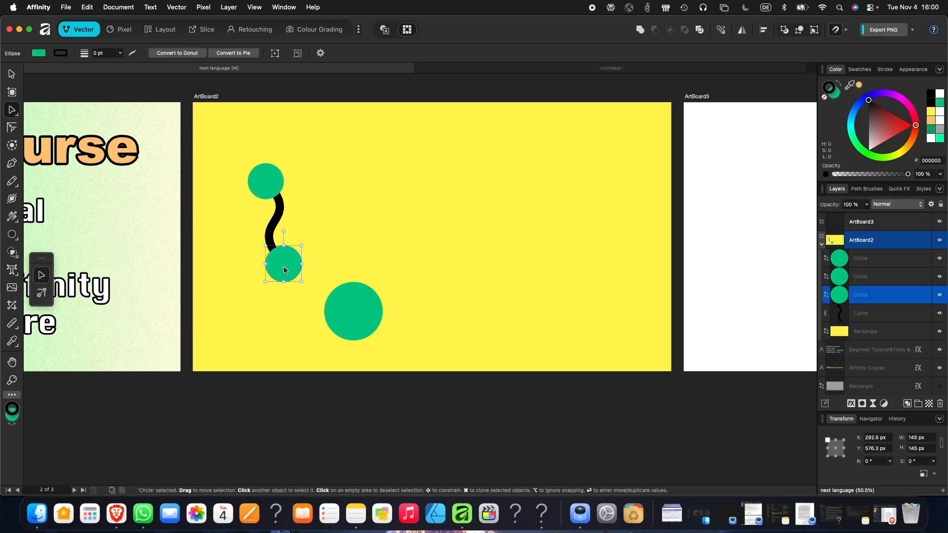
mouse_move(283, 266)
mouse_down()
mouse_move(359, 244)
mouse_move(430, 275)
mouse_up()
drag(431, 274, 521, 196)
mouse_move(513, 192)
mouse_down()
mouse_move(543, 213)
mouse_move(577, 284)
mouse_up()
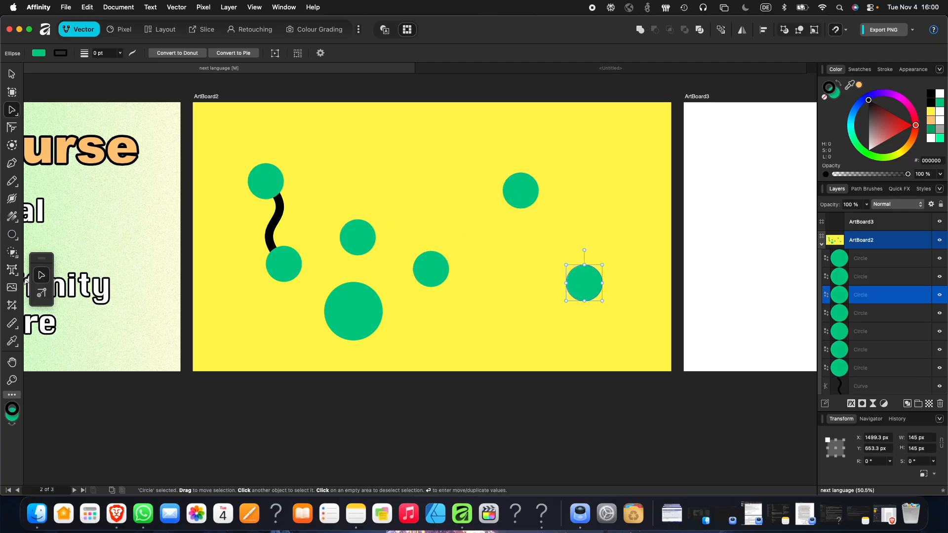
- Change the connecting curve's stroke colour to near-black 111111
click(271, 220)
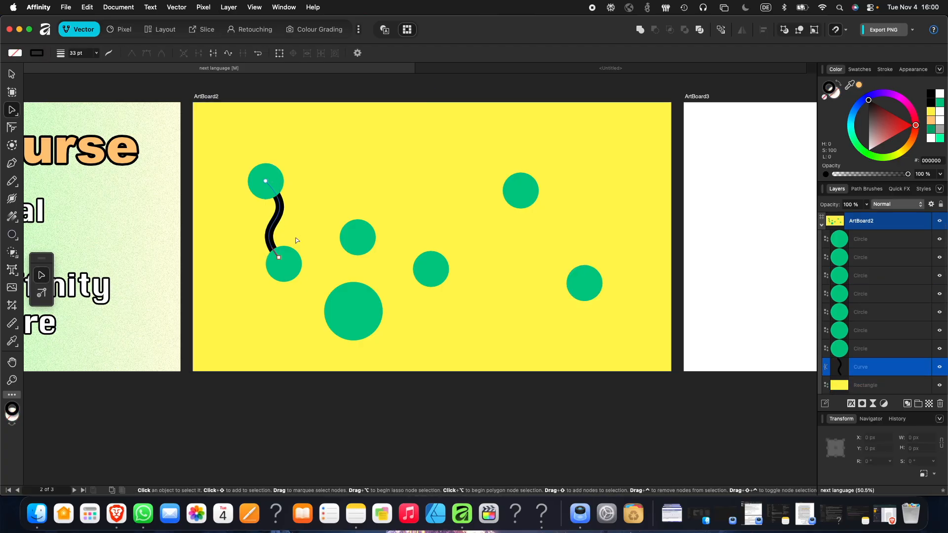
drag(886, 125, 842, 103)
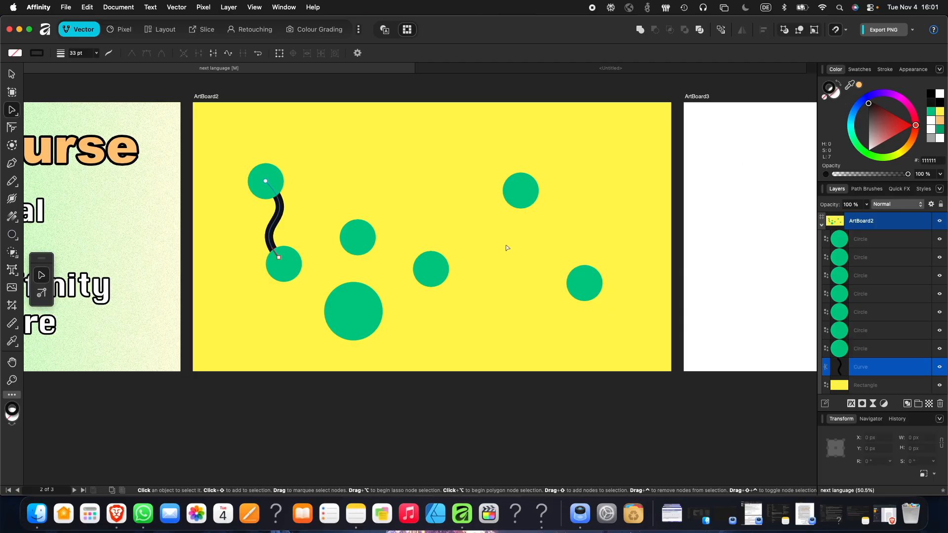
click(13, 75)
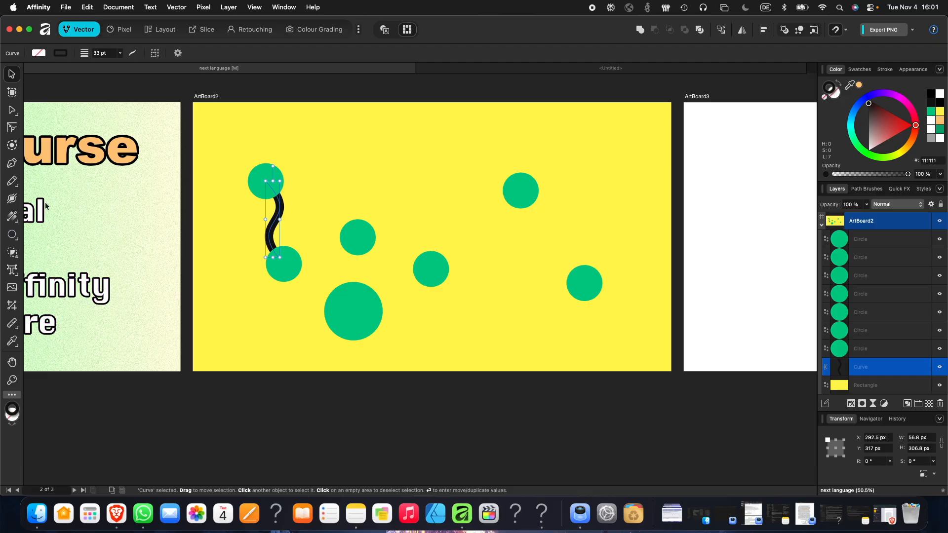
- Add artistic text at about 185 pt near the top of ArtBoard2, reading "something" on two lines
click(15, 272)
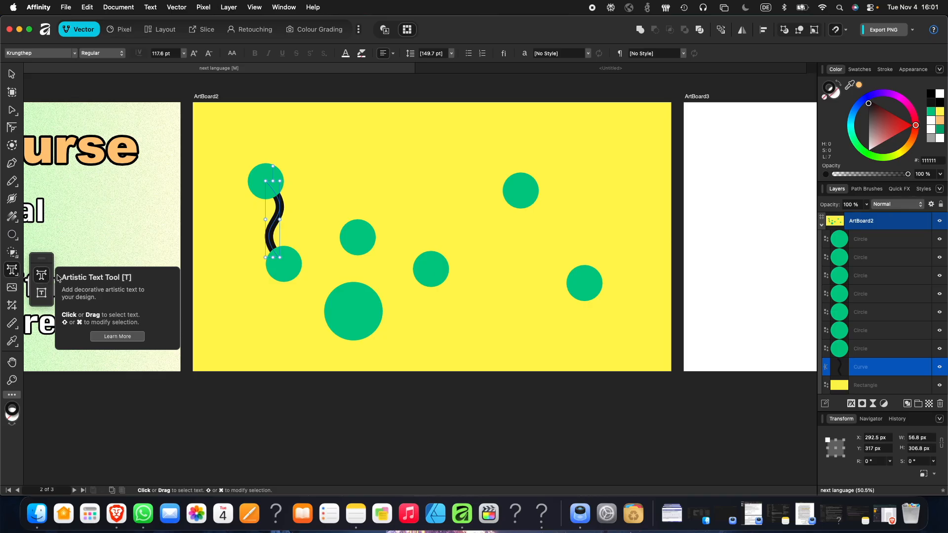
drag(337, 137, 358, 170)
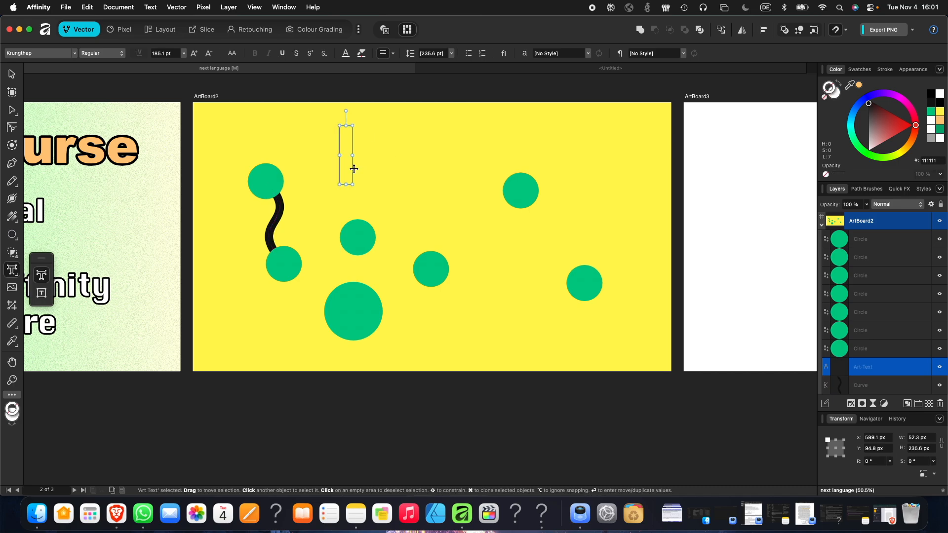
text(sfkjahfk)
key(super+a)
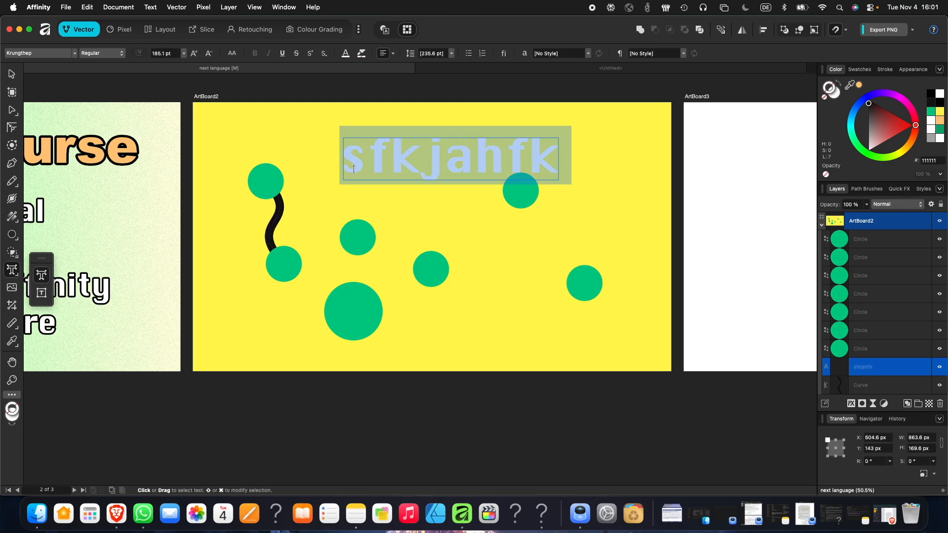
text(something)
key(Return)
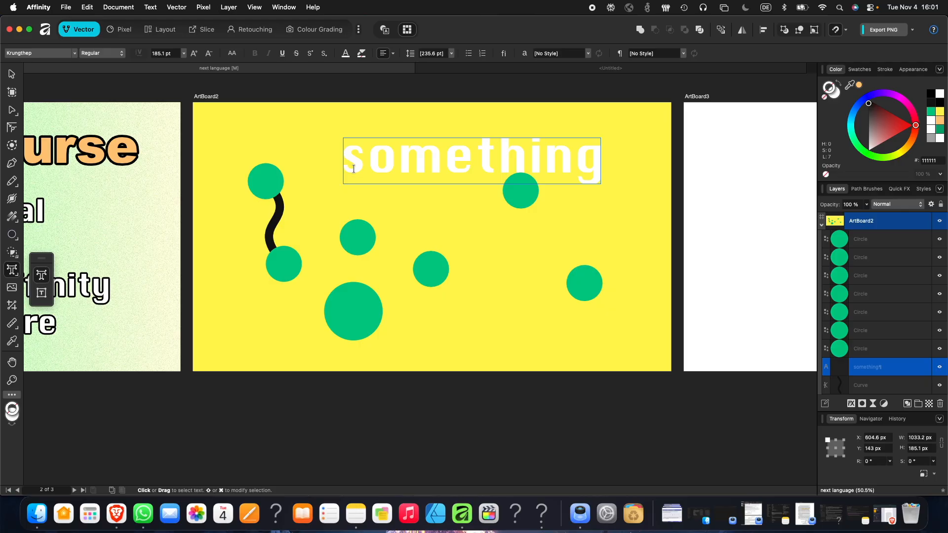
text(somethin)
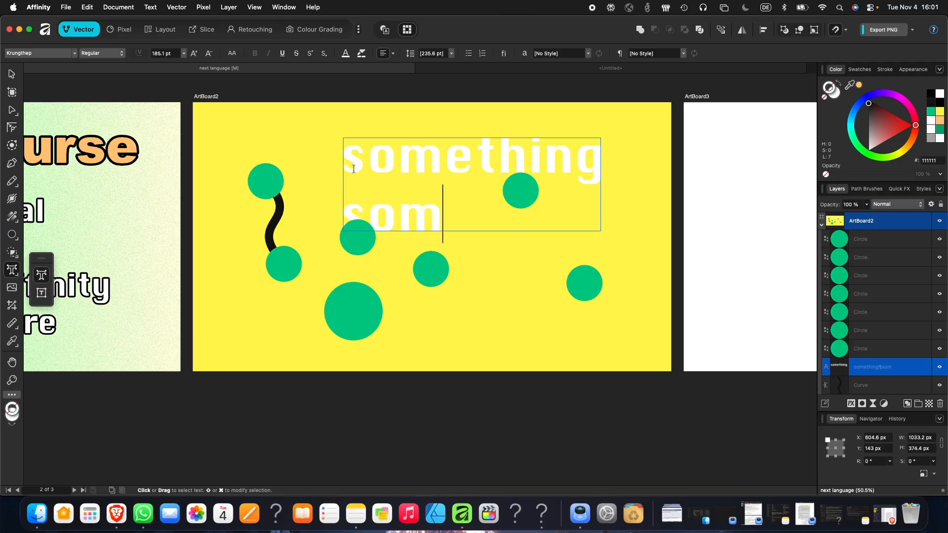
key(BackSpace)
text(ing)
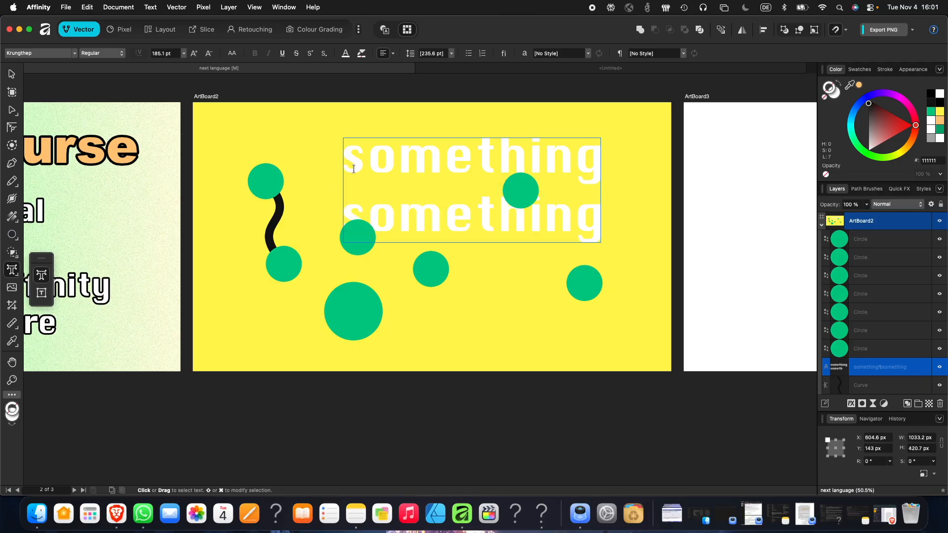
key(Escape)
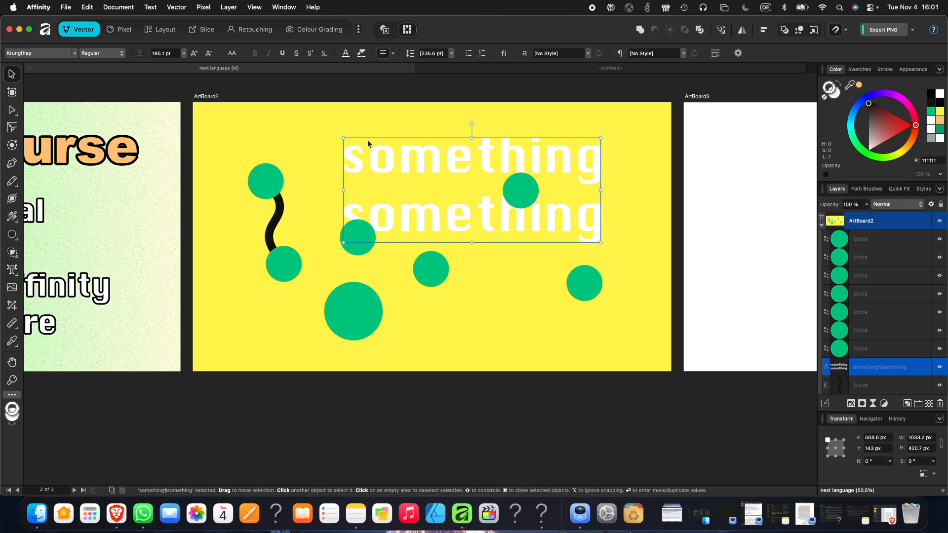
- Scale the two-line artistic text down to about 98.7 pt and move it to about X 443, Y 93 px
drag(343, 138, 463, 186)
drag(561, 228, 400, 165)
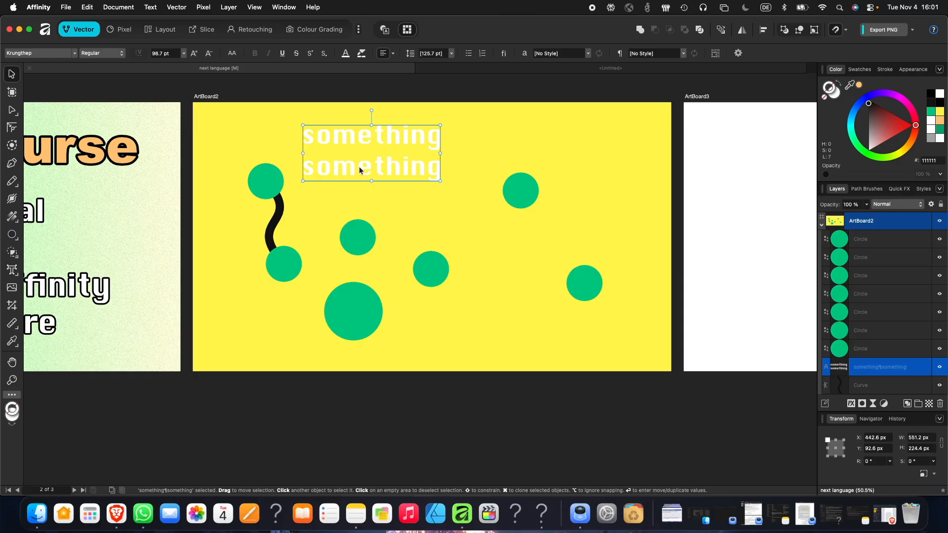
- Create a text frame of about 708 by 227 px right of the artboard's centre and enter "Something" in it
click(15, 276)
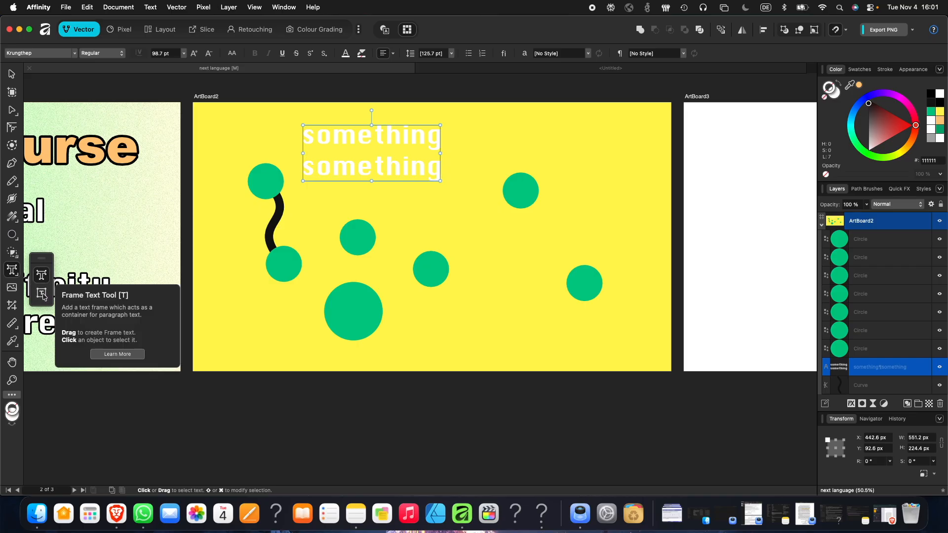
click(41, 294)
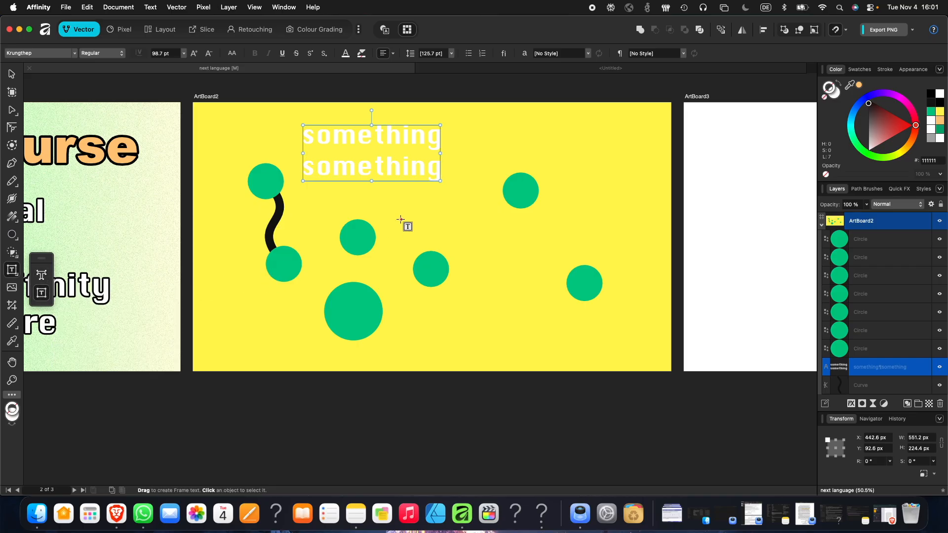
drag(430, 207, 593, 256)
drag(601, 257, 608, 265)
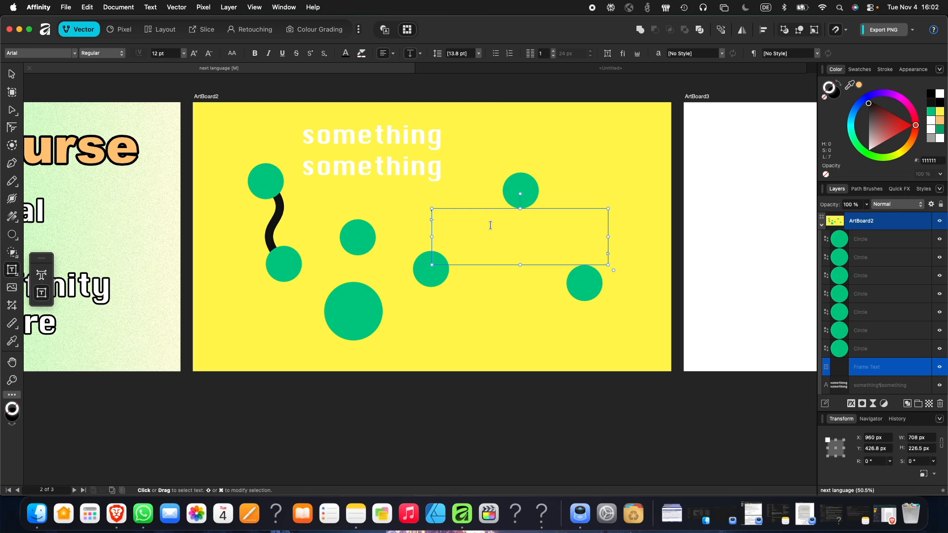
text(Something)
- Select all the text in the frame and set its font size to 144 pt
key(super+c)
key(super+a)
key(Escape)
click(181, 53)
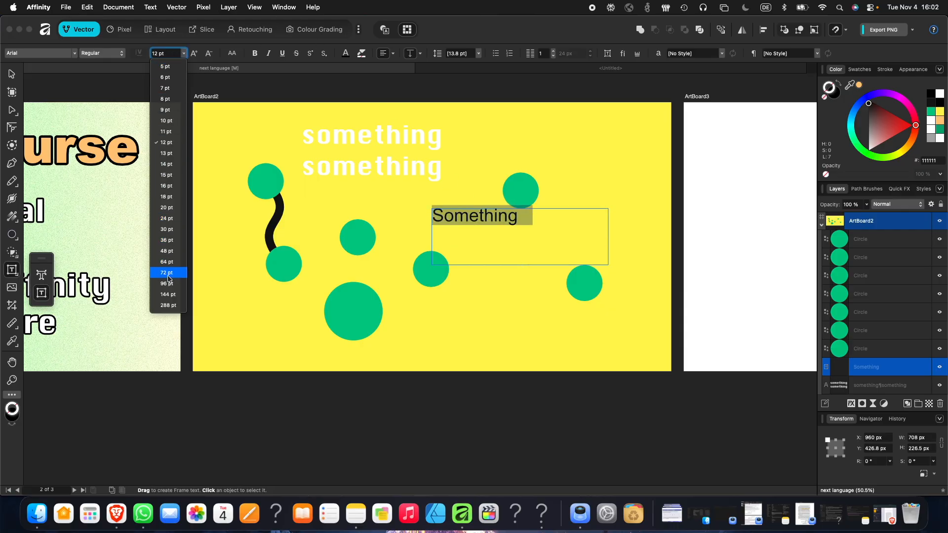
click(168, 294)
click(11, 74)
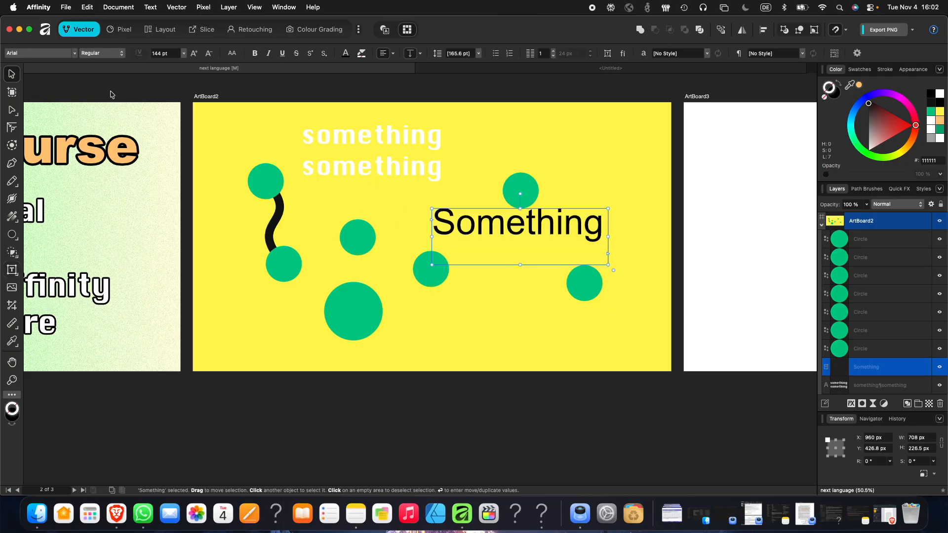
- Resize the text frame to about 539 by 608 px and move it to about X 1302, Y 422 px
drag(608, 265, 541, 252)
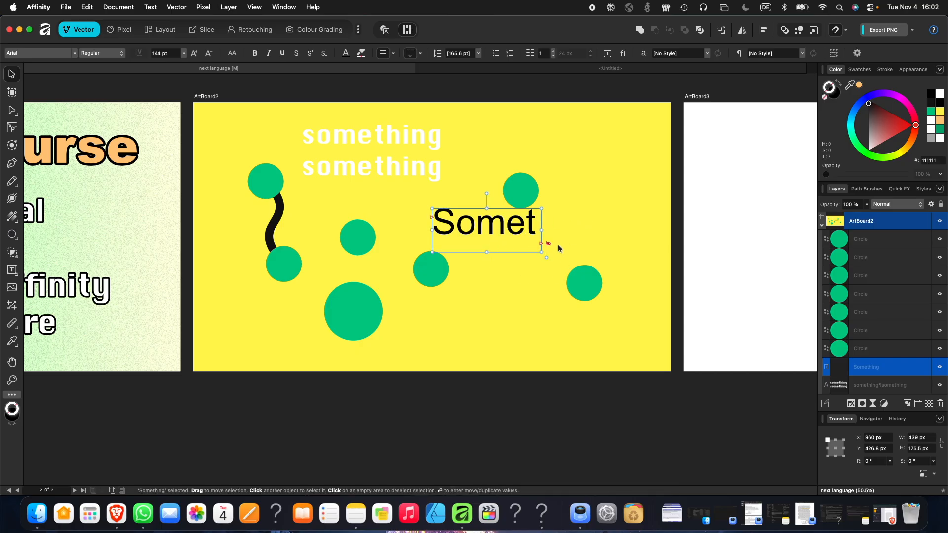
drag(541, 252, 564, 359)
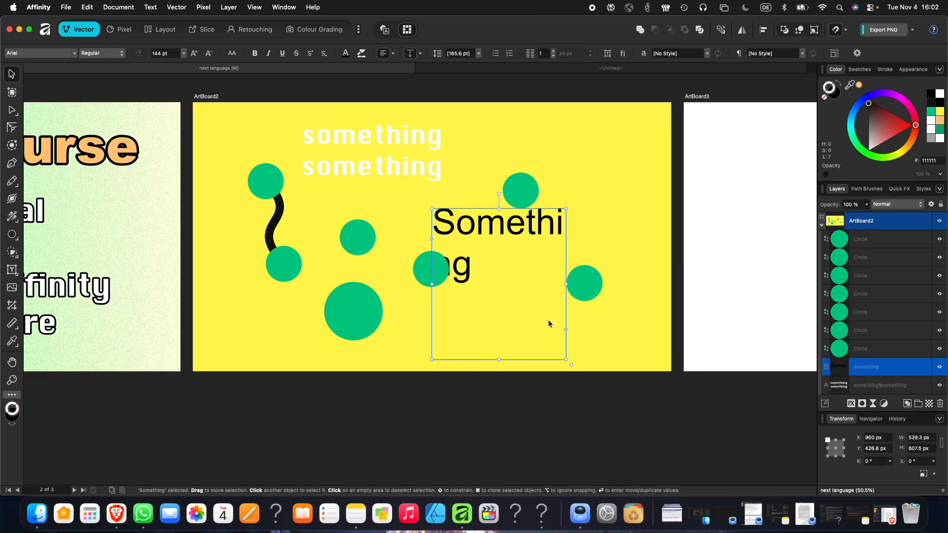
drag(540, 301, 621, 298)
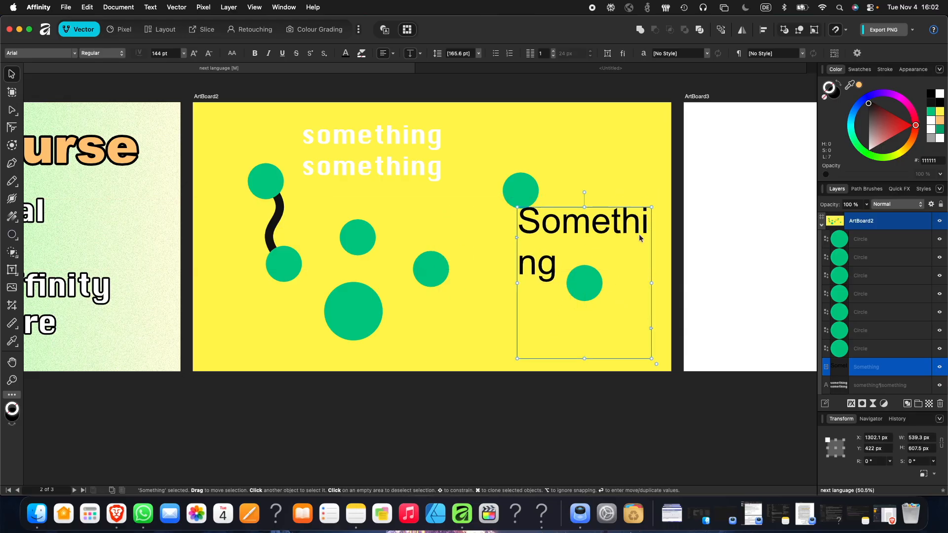
- Enlarge the two-line artistic text by scaling it and adjust its font size to 128 pt
click(404, 165)
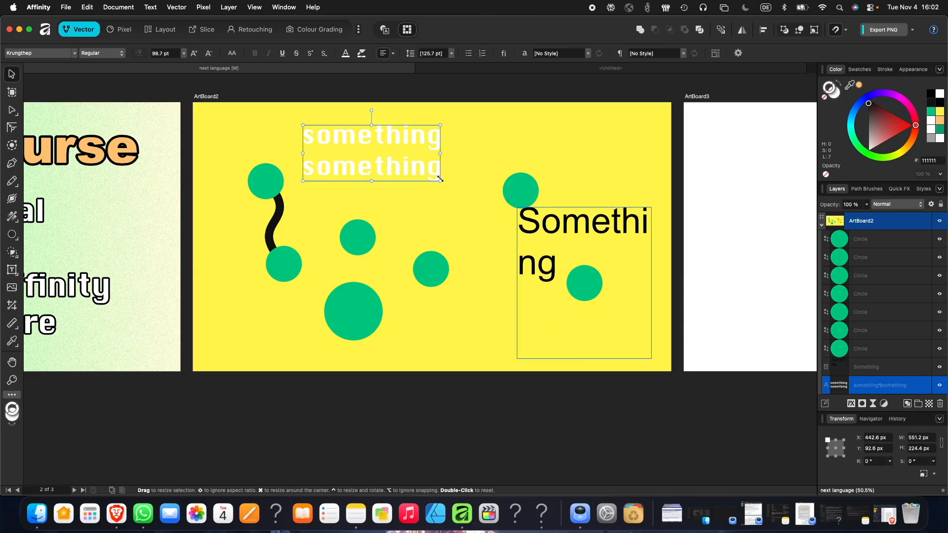
drag(440, 181, 493, 202)
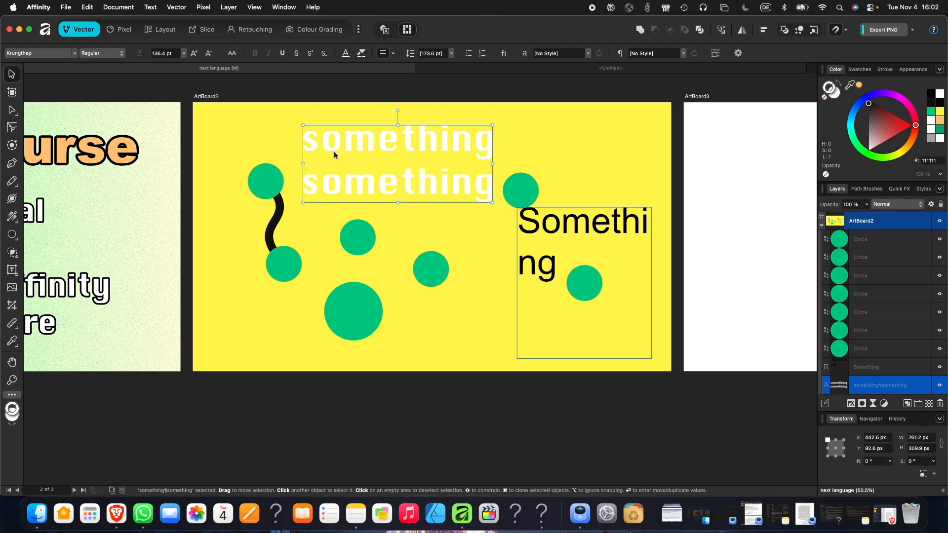
click(211, 53)
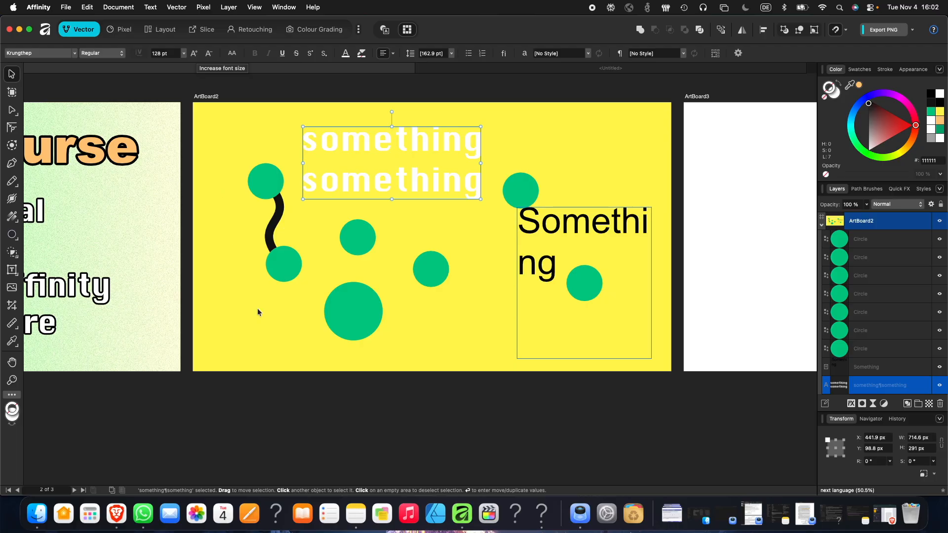
- Delete the "Something" text frame and undo the deletion
click(547, 265)
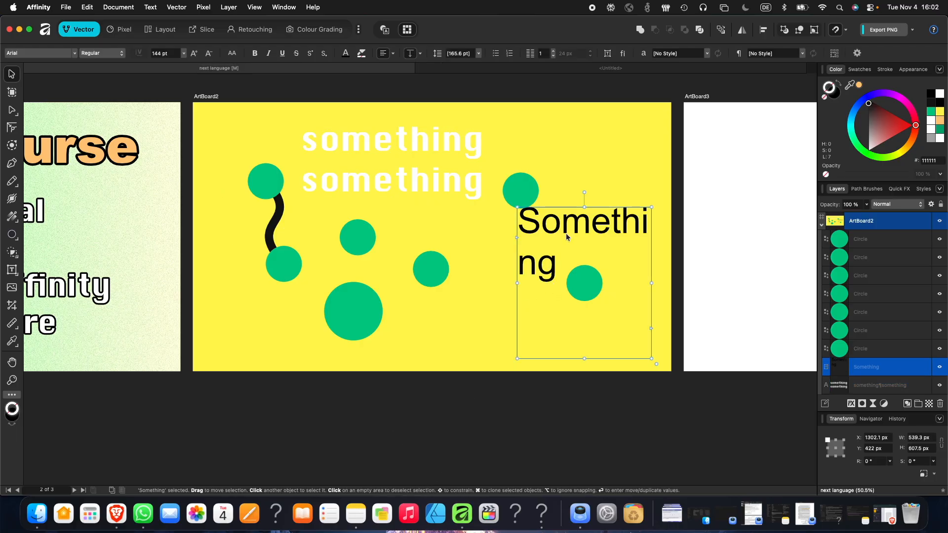
key(Delete)
click(431, 187)
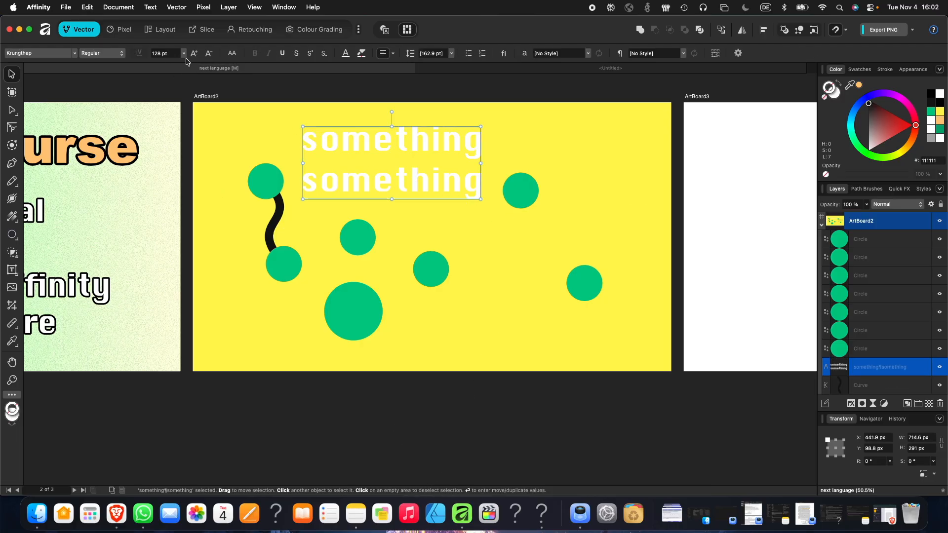
key(super+z)
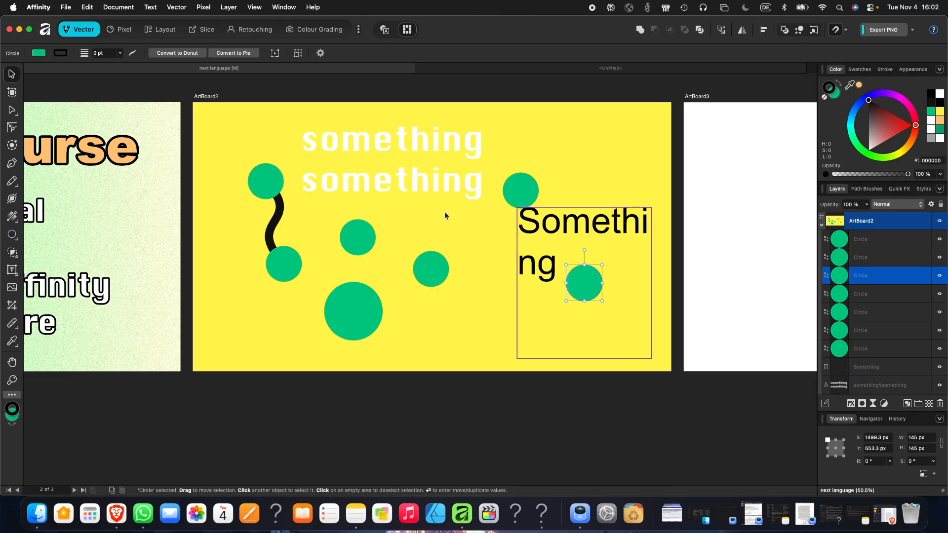
- Increase the font size of the "Something" frame text by six increments
click(194, 56)
click(194, 55)
click(194, 56)
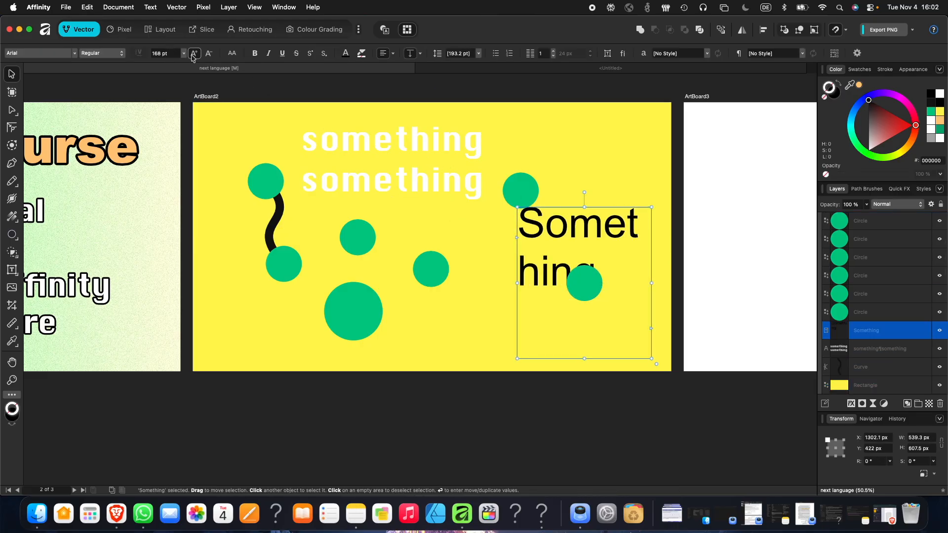
click(194, 55)
click(194, 55)
click(194, 55)
- Reduce the frame text's font size increment by increment until it is two increments below 144 pt
double_click(205, 55)
click(205, 55)
click(205, 56)
click(205, 56)
click(205, 56)
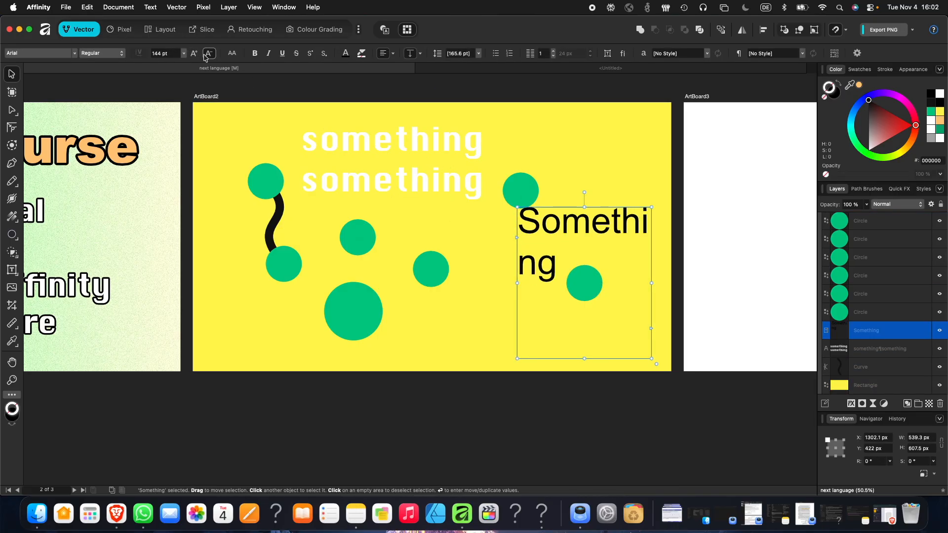
click(206, 56)
click(205, 56)
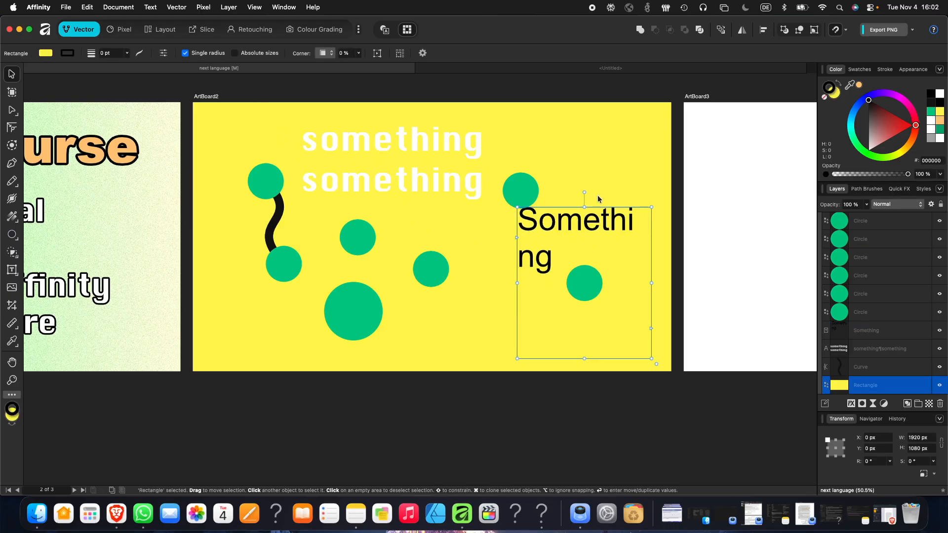
- Delete the "Something" text frame and recolour the first line of the two-line artistic text to the sampled orange
key(Delete)
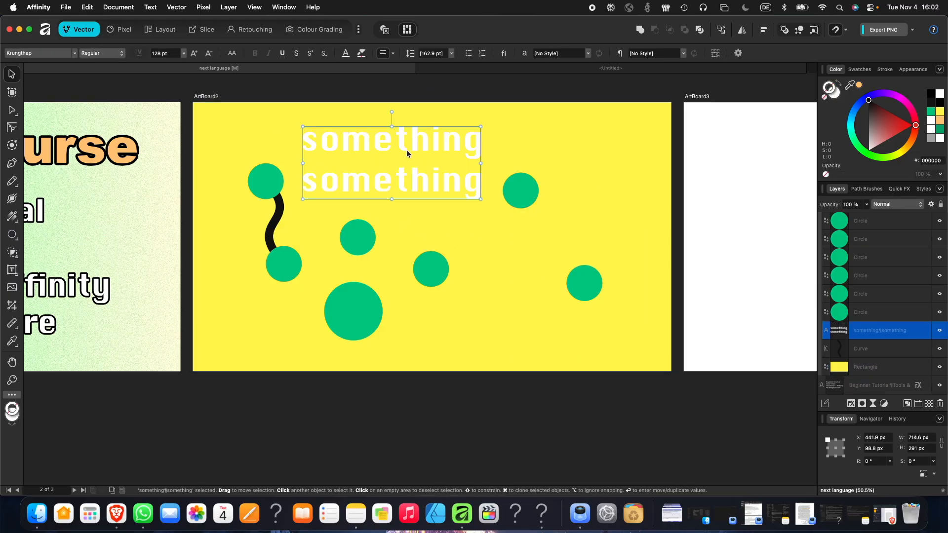
double_click(422, 144)
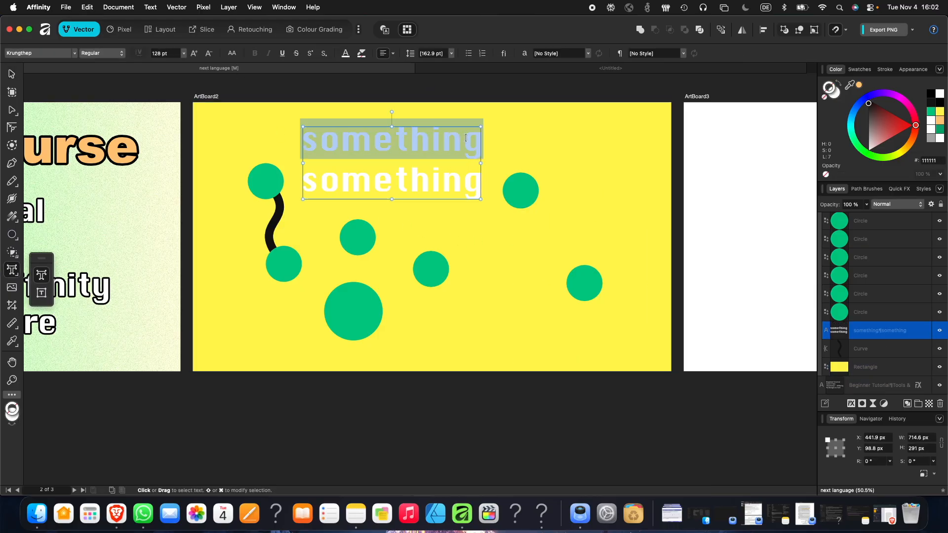
click(858, 85)
click(835, 95)
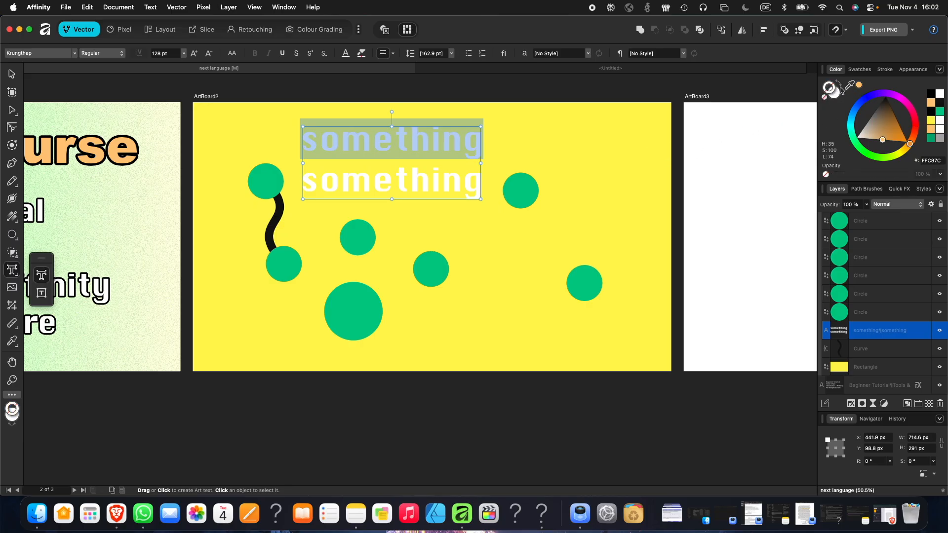
click(832, 98)
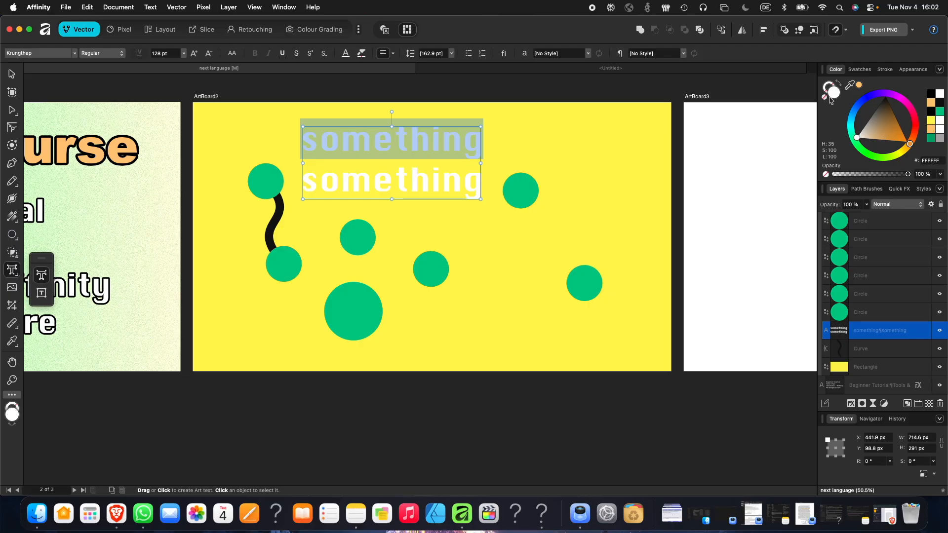
click(860, 86)
click(644, 131)
click(410, 182)
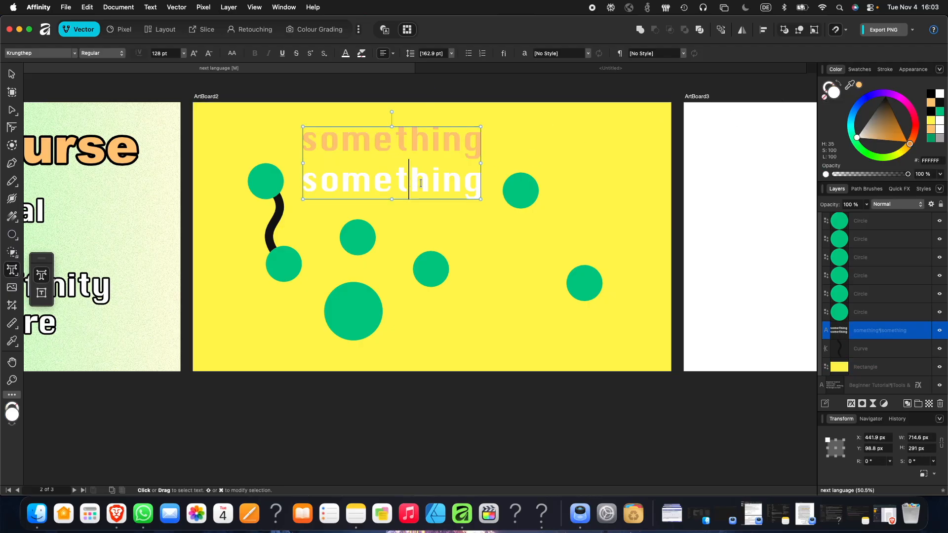
- Replace all of the artistic text with "Setting a Goal" in orange FFC87C and nudge it slightly up and to the left
key(super+a)
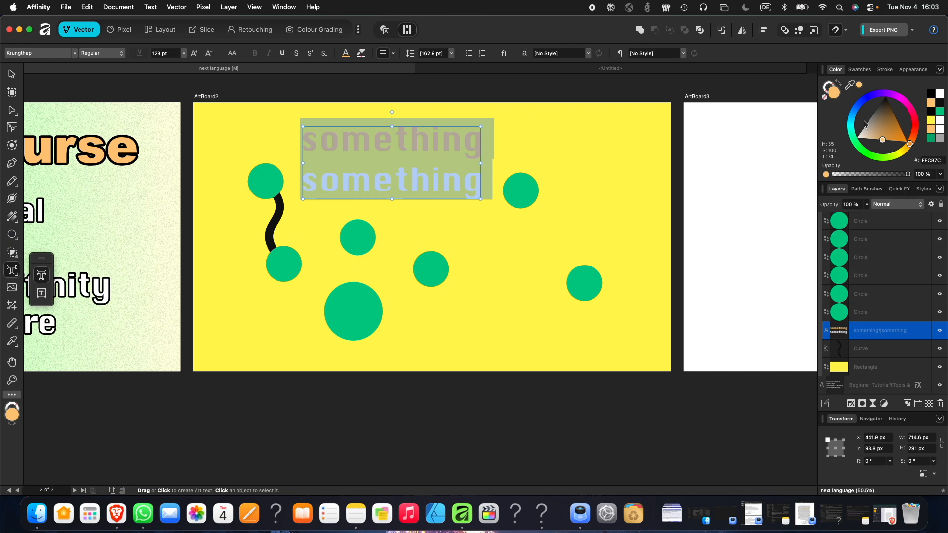
text(Setting )
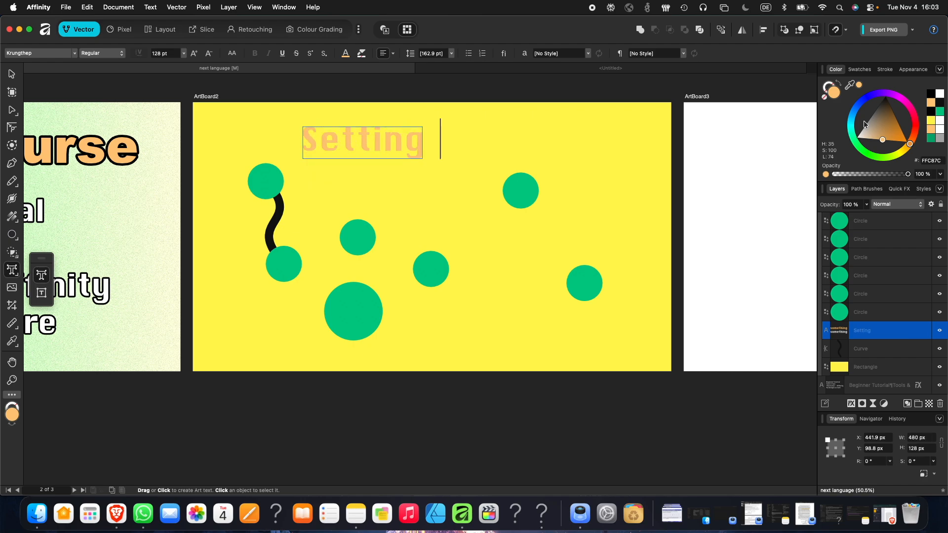
text(a Goal)
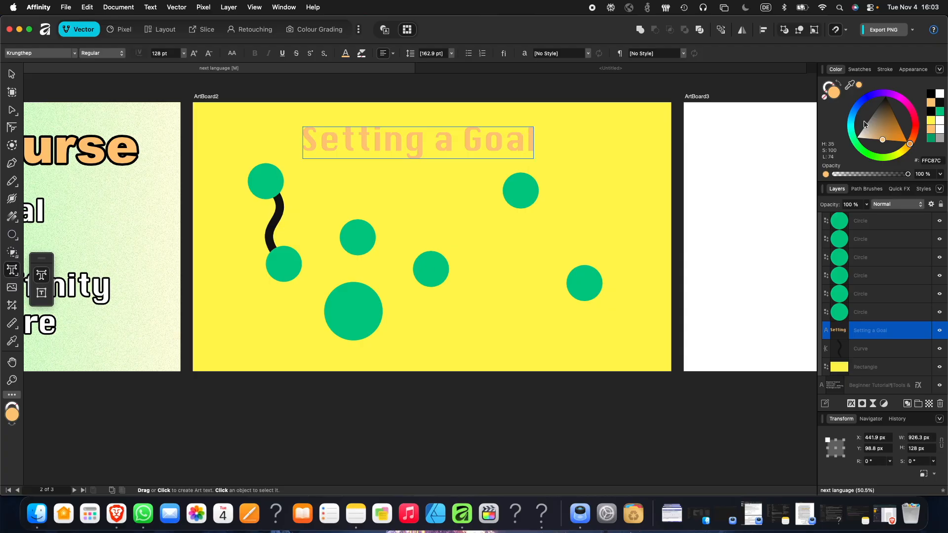
key(Escape)
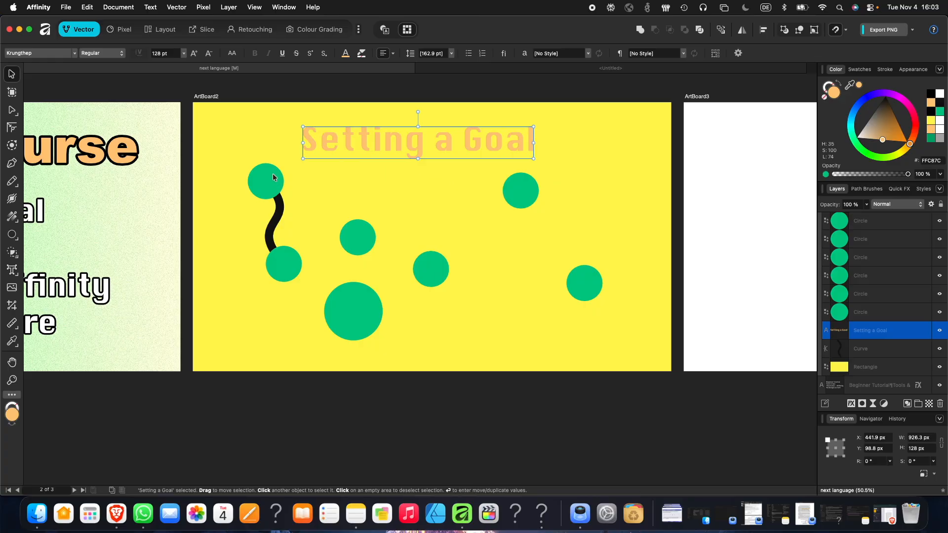
drag(342, 147, 331, 144)
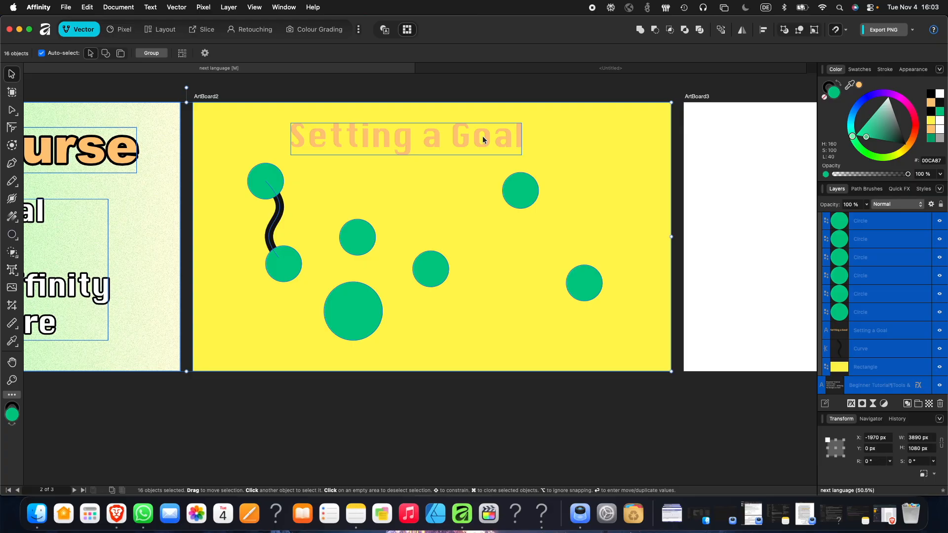
- Recolour the "Setting a Goal" text with the green 00CA87 sampled from a circle and deselect it
key(t)
drag(858, 143, 267, 182)
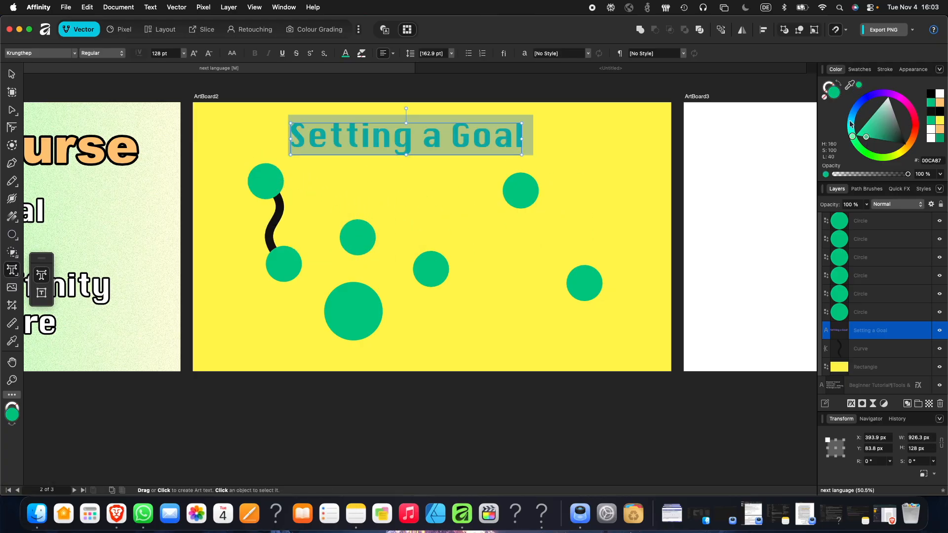
click(736, 159)
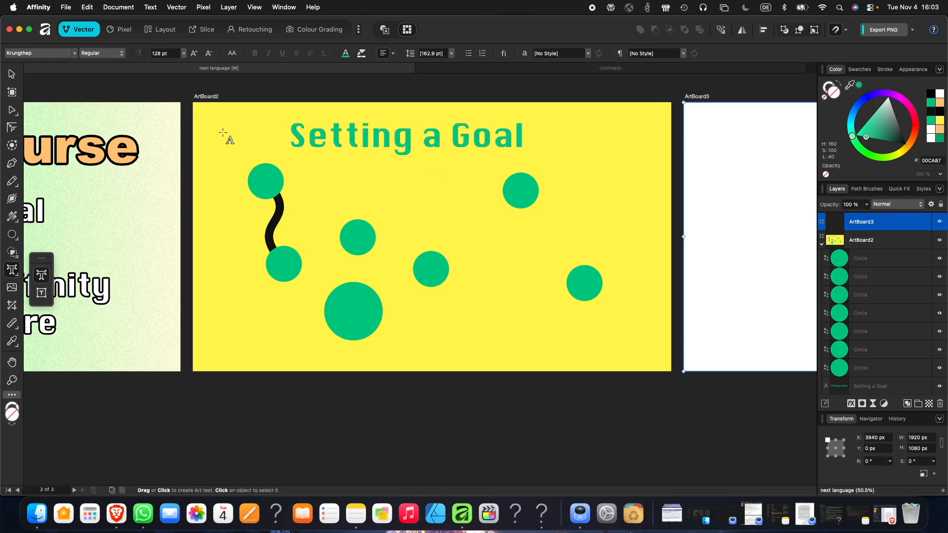
- Scale down the "Setting a Goal" text and place it directly beside the circle at the curve's upper end
click(12, 74)
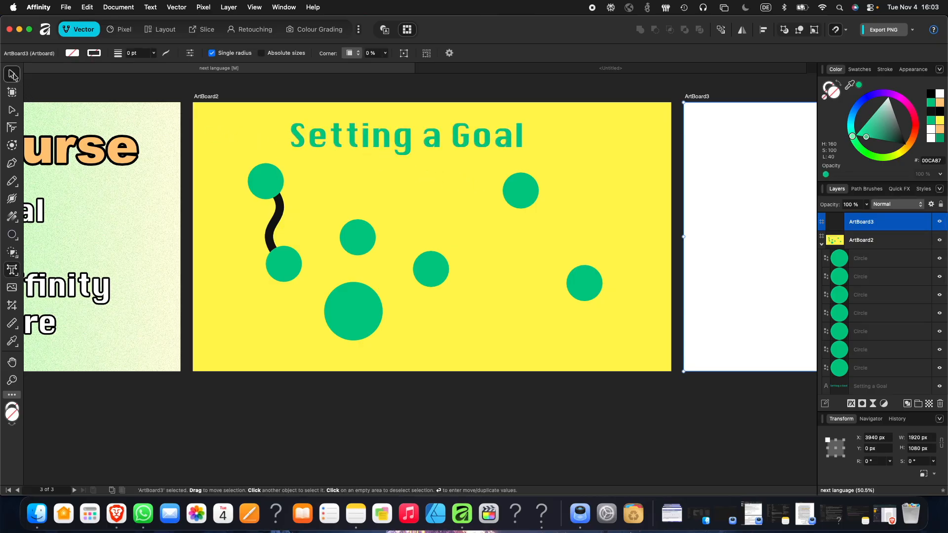
click(329, 131)
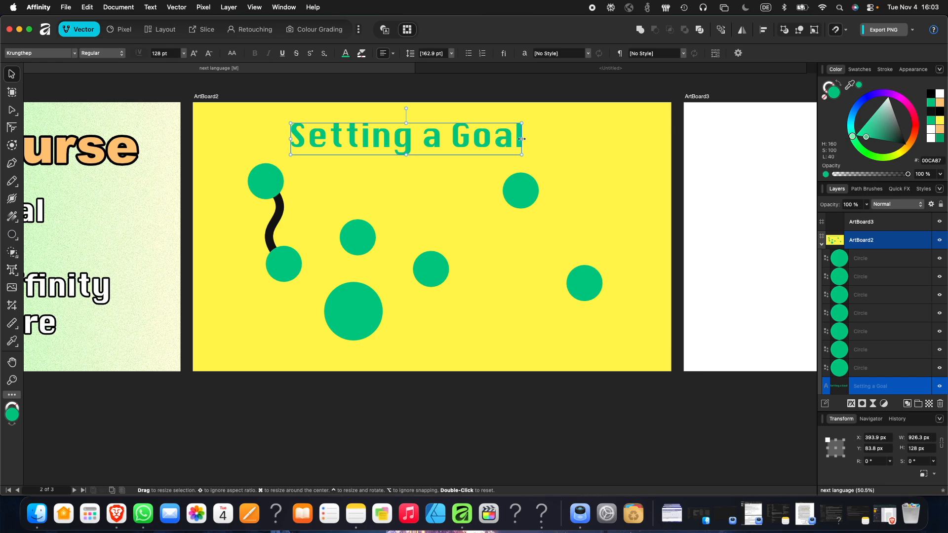
drag(522, 138, 340, 172)
click(414, 159)
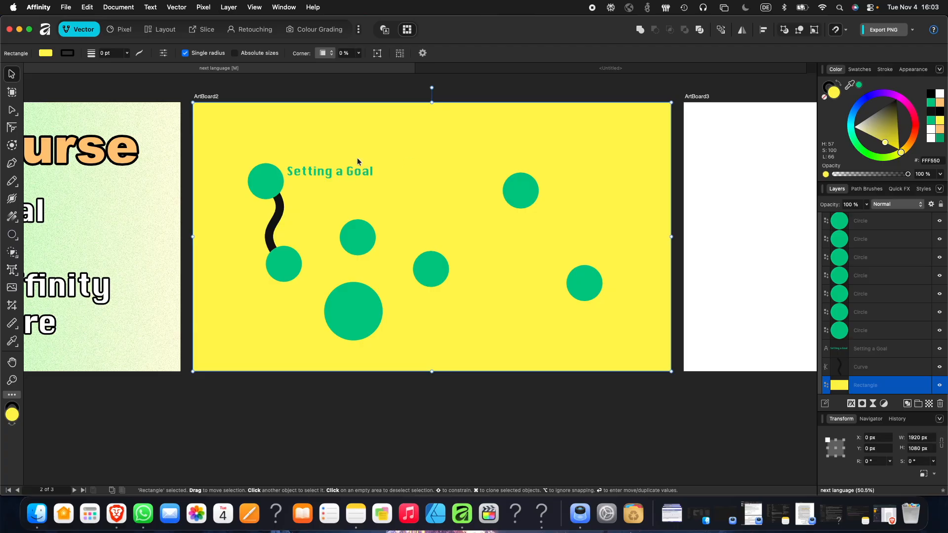
- Examine the edges of the "Setting a Goal" text and the nearby shapes at several magnifications in pixel view mode
scroll(357, 158, up, 5)
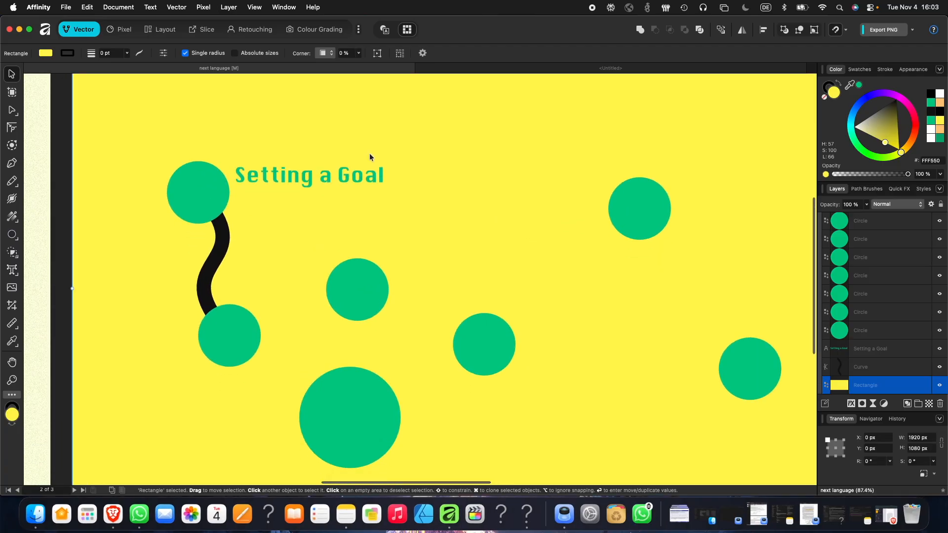
scroll(365, 162, down, 5)
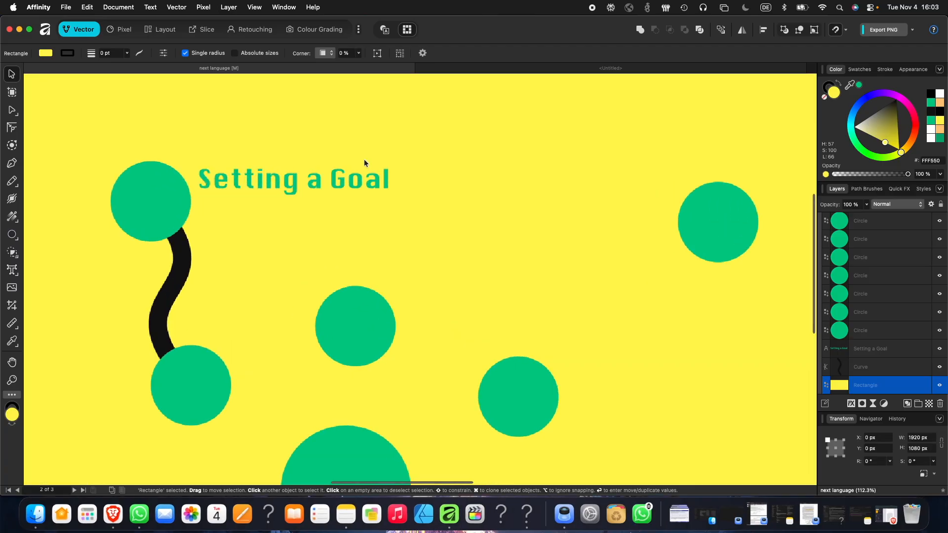
scroll(364, 162, up, 8)
scroll(363, 159, down, 4)
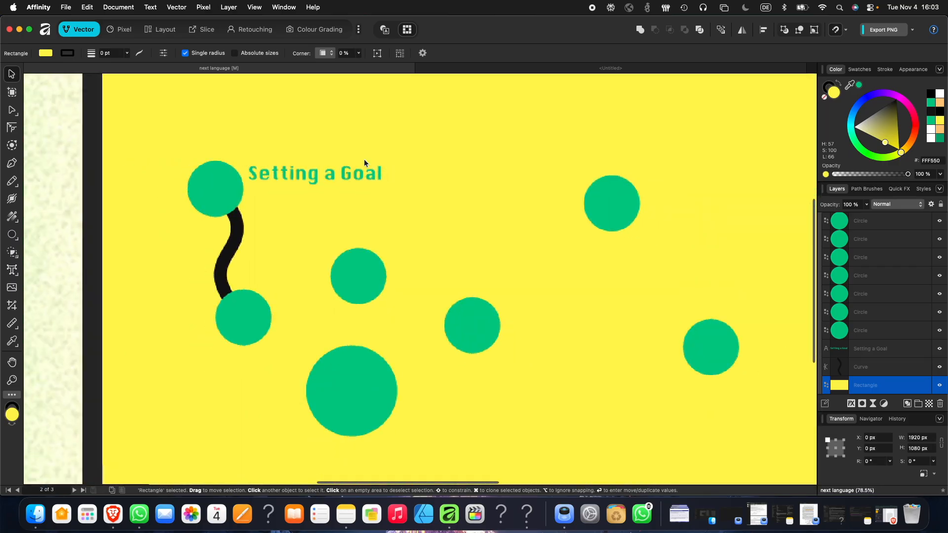
scroll(313, 161, up, 5)
scroll(313, 161, down, 3)
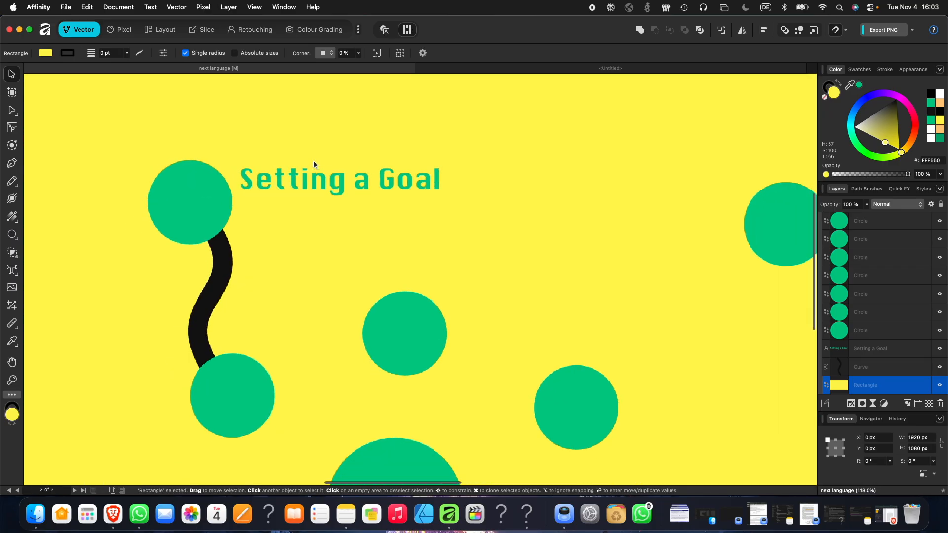
scroll(310, 183, up, 4)
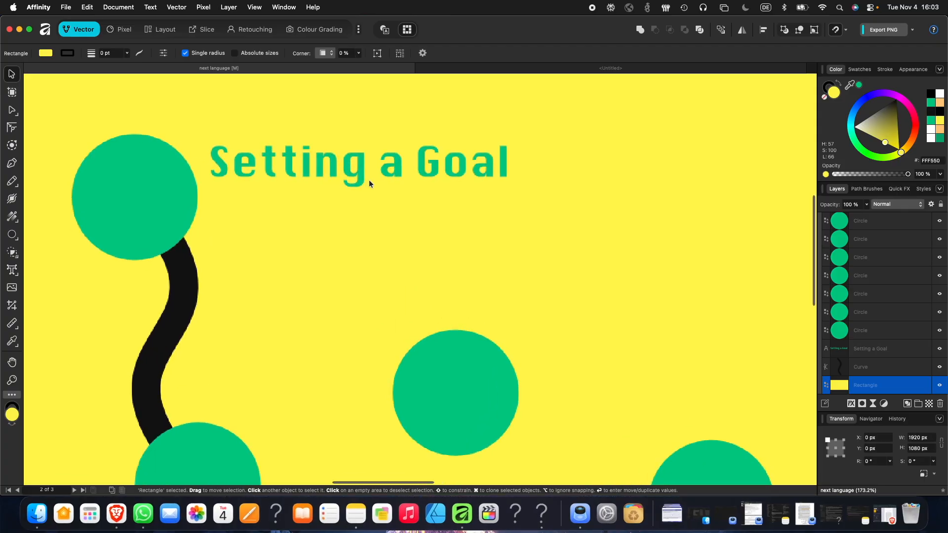
scroll(353, 177, up, 3)
scroll(326, 173, down, 3)
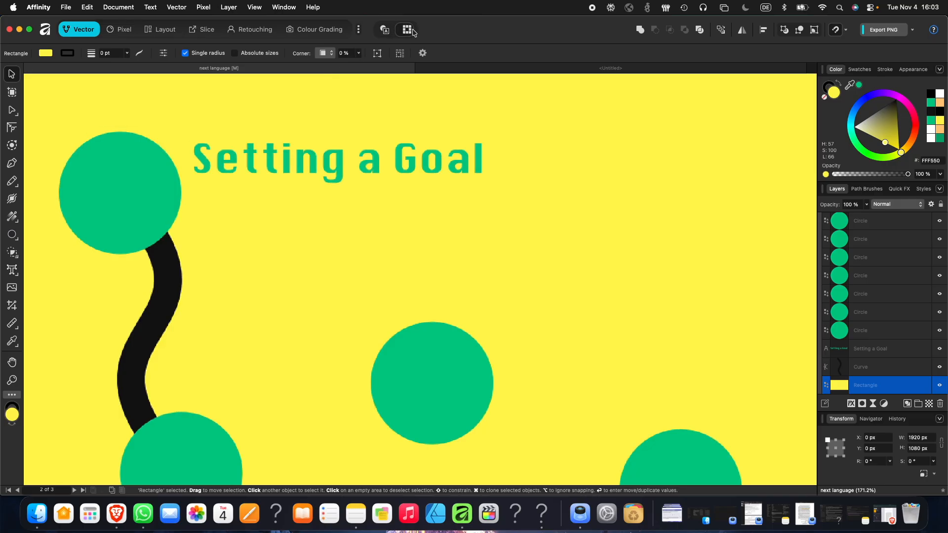
scroll(347, 212, down, 4)
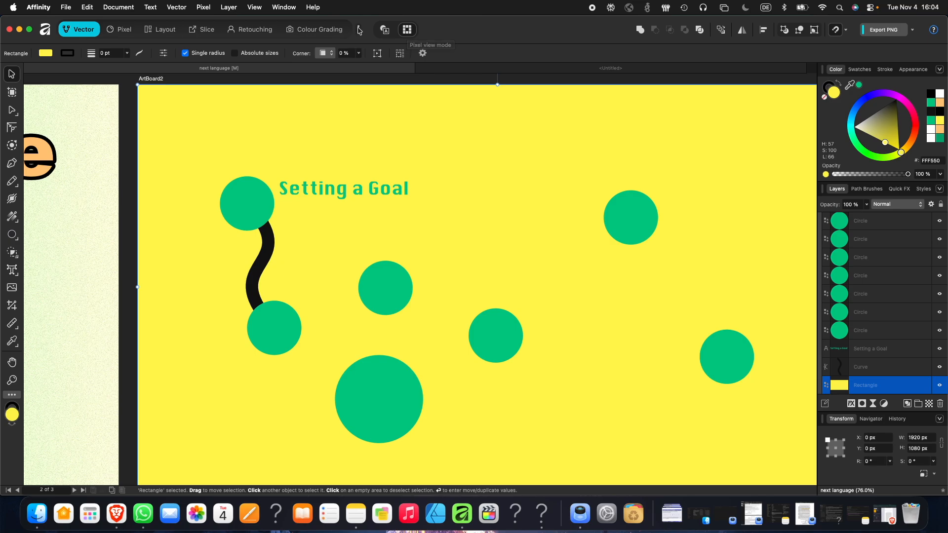
scroll(336, 224, down, 2)
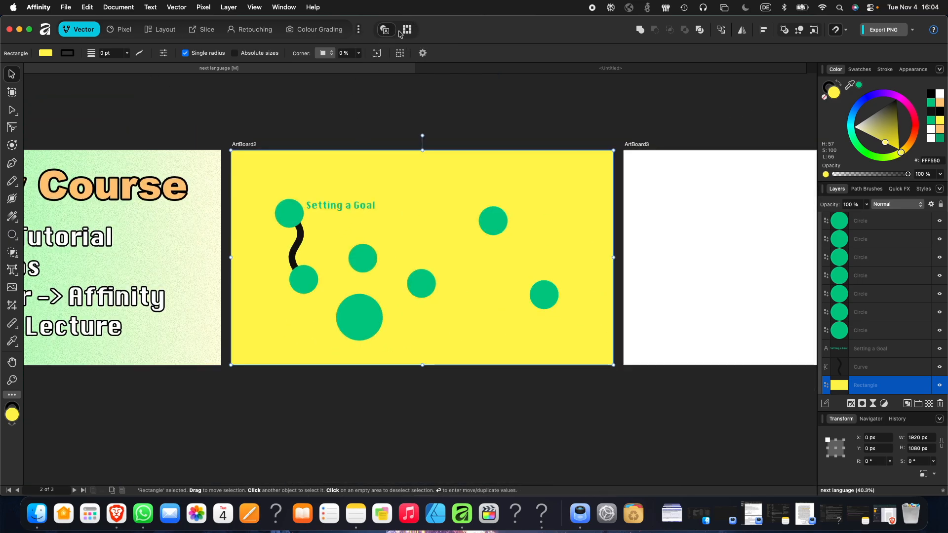
scroll(316, 220, up, 2)
scroll(317, 223, up, 8)
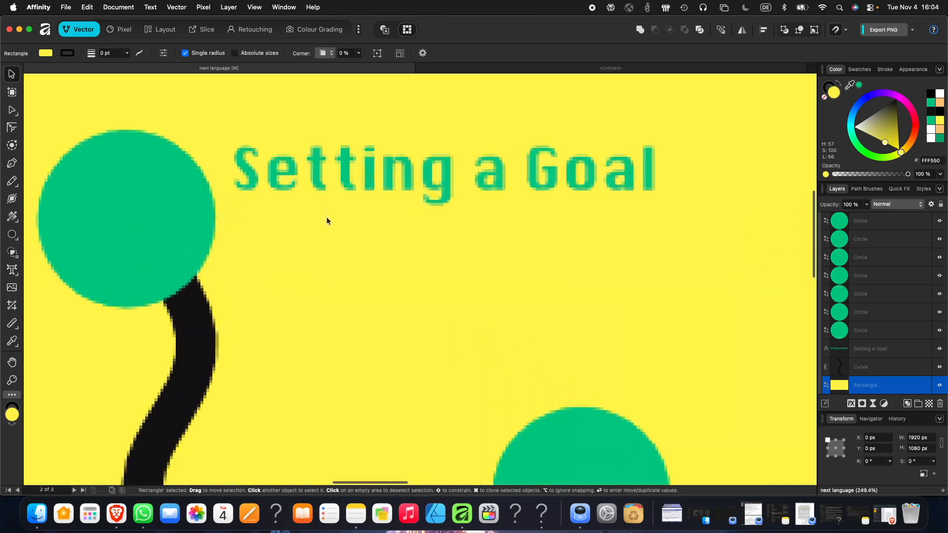
scroll(368, 121, up, 3)
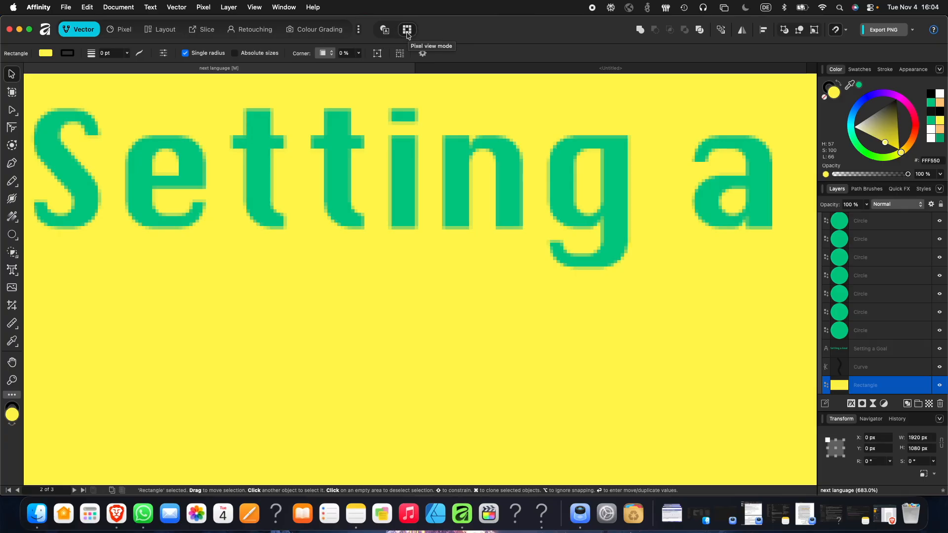
- Switch to vector view mode and inspect the edges of the "Setting a Goal" letters at very high magnification
click(385, 30)
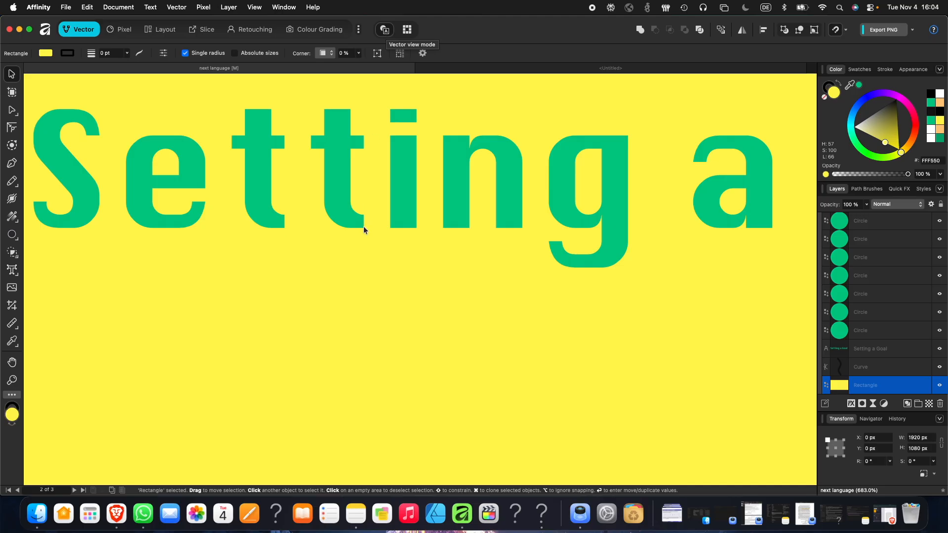
scroll(364, 241, up, 5)
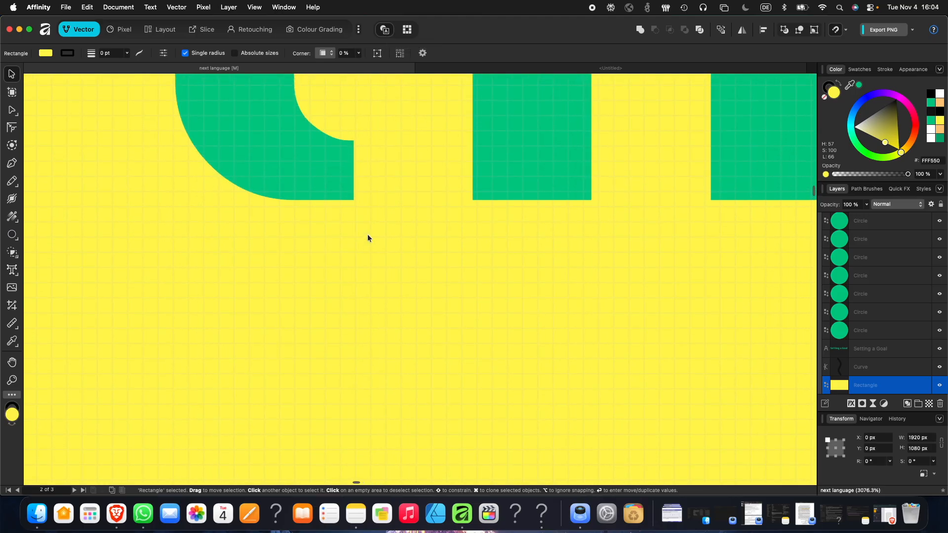
scroll(367, 238, down, 5)
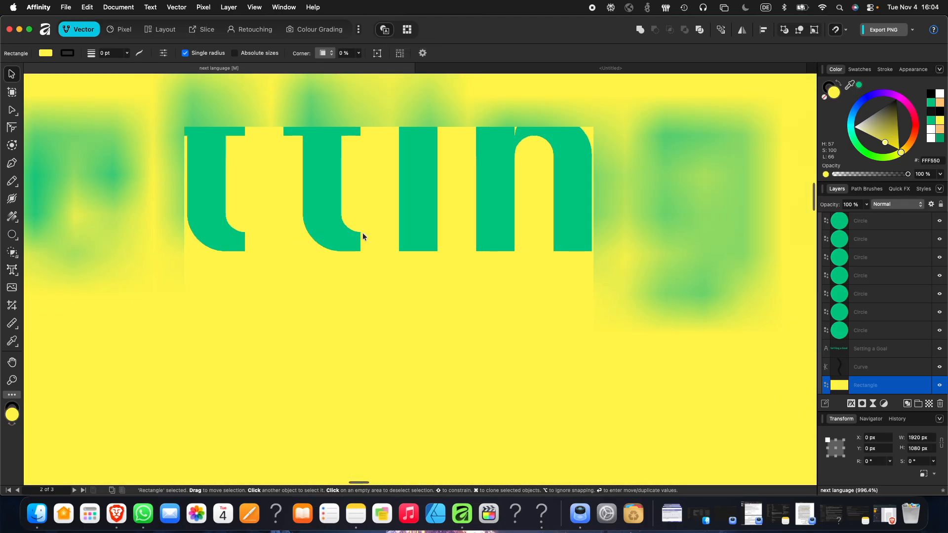
scroll(362, 233, down, 2)
scroll(362, 233, up, 8)
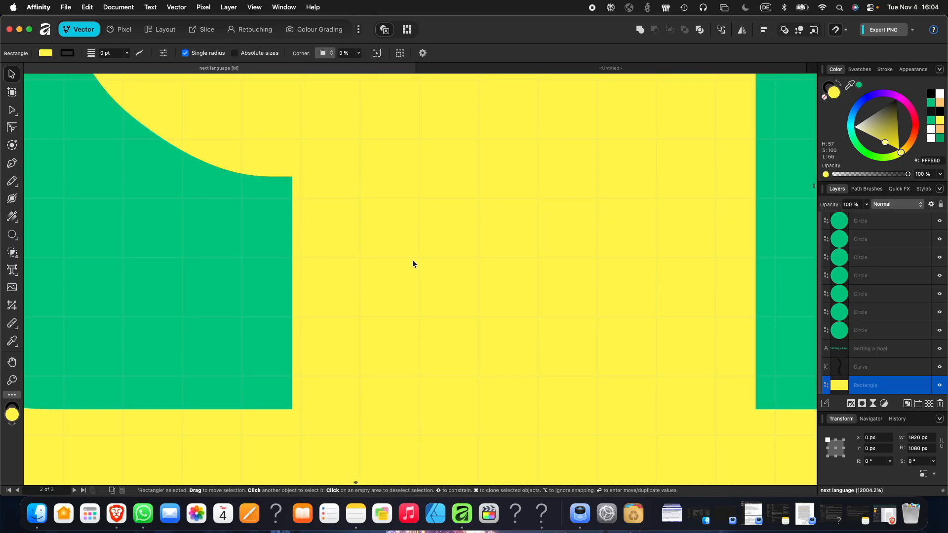
scroll(404, 238, down, 5)
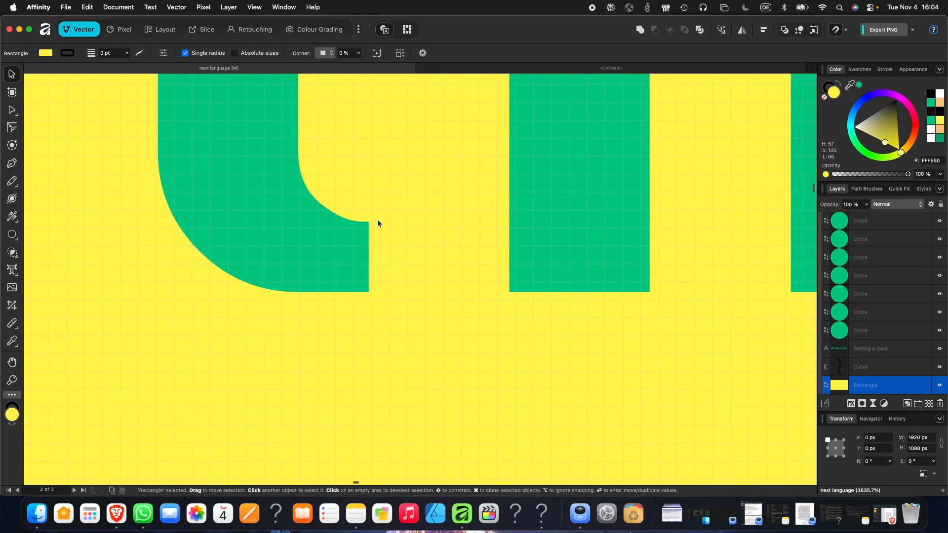
scroll(382, 161, down, 4)
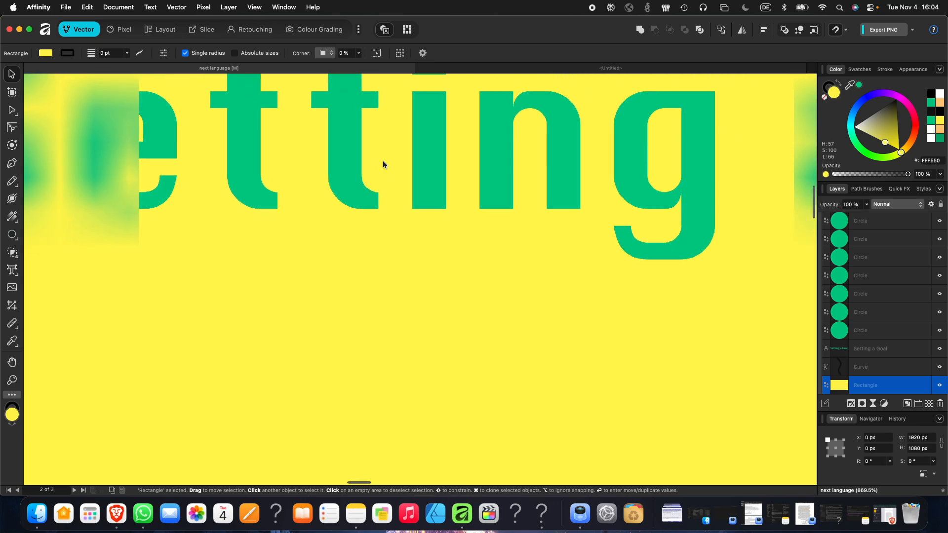
scroll(383, 164, down, 1)
scroll(383, 165, up, 6)
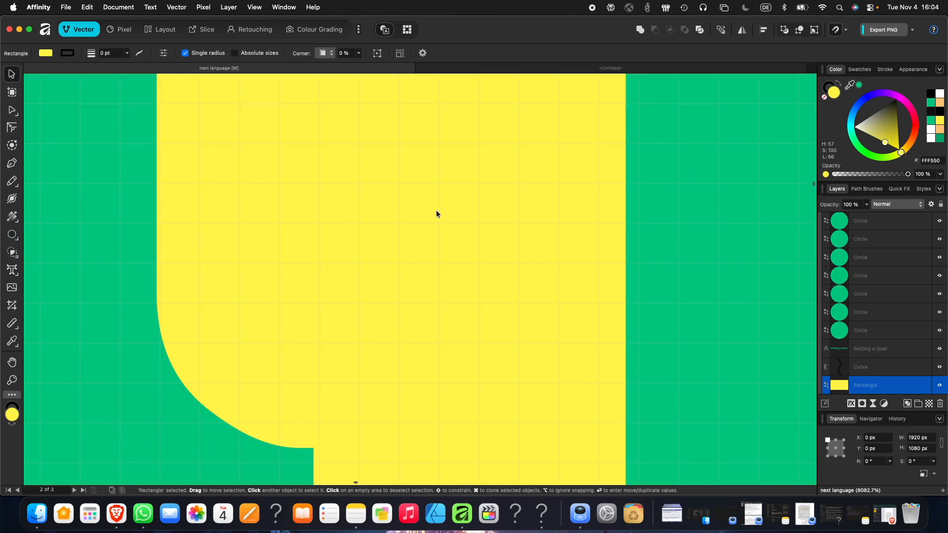
scroll(437, 213, down, 3)
scroll(437, 210, down, 3)
scroll(392, 241, down, 3)
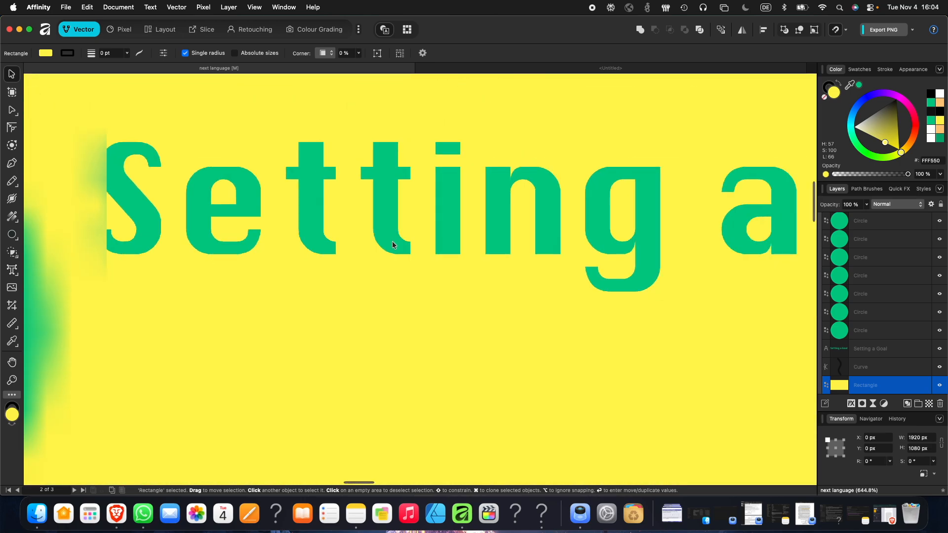
scroll(393, 240, down, 2)
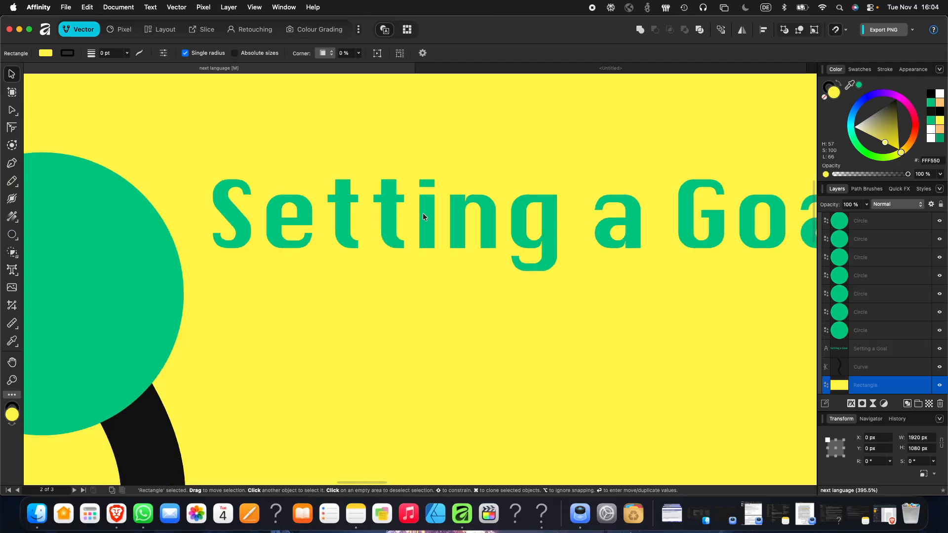
- Search the application's commands for "raster" and look through the matching Rasterize commands
click(316, 7)
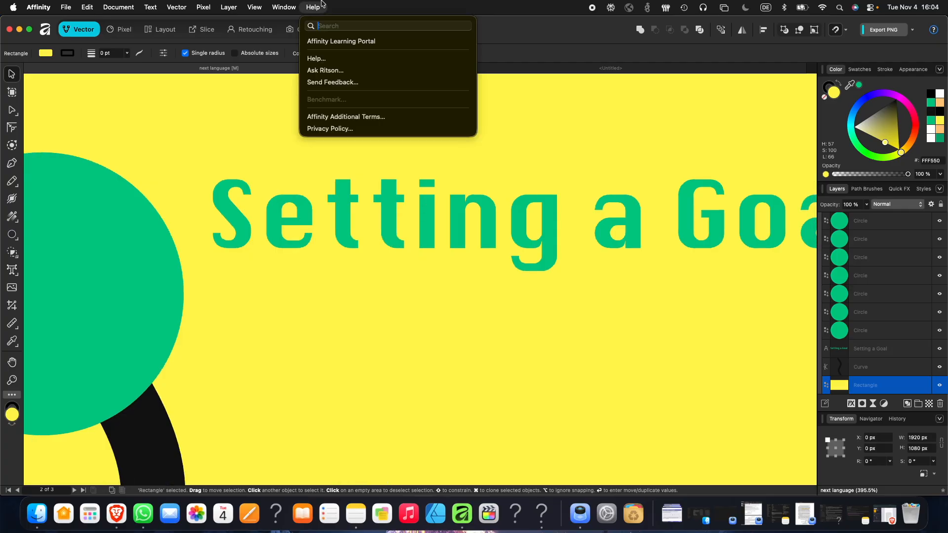
text(raster)
key(Down)
key(Down)
key(Down)
key(Down)
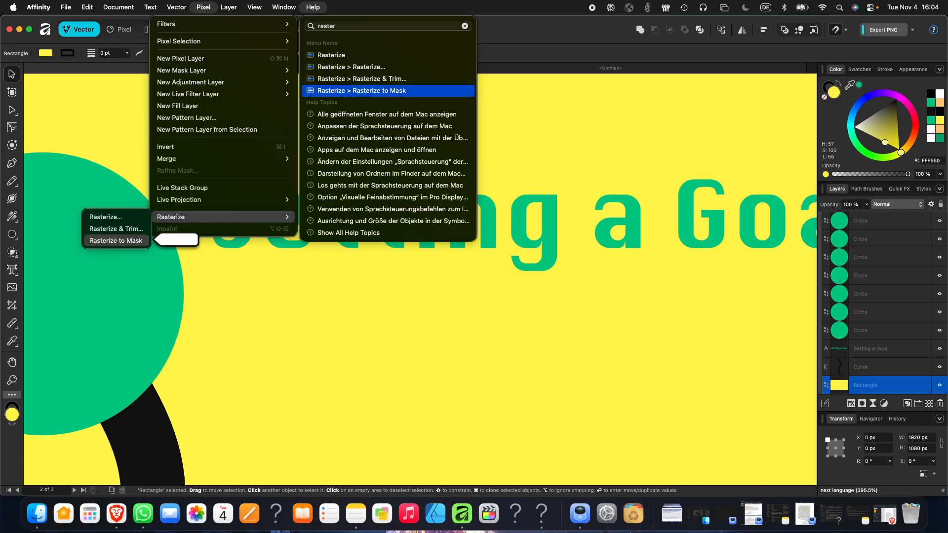
- Replace the command search with "grid" to locate the command for showing the grid, and close the search
key(BackSpace)
key(BackSpace)
key(BackSpace)
key(BackSpace)
key(BackSpace)
key(BackSpace)
text(grid)
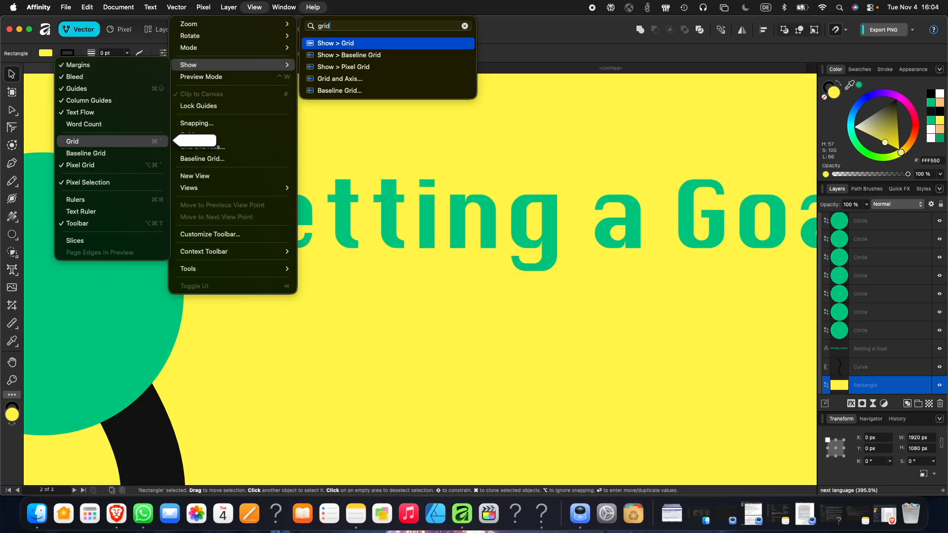
key(Escape)
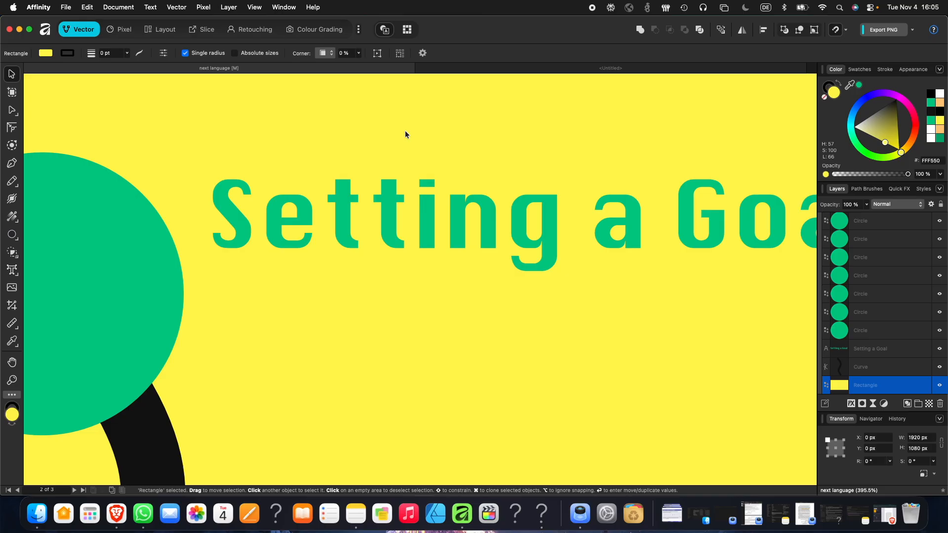
- Try toggling the grid display twice and look up the Show Grid command again by searching for "grid"
key(super+apostrophe)
key(super+apostrophe)
click(274, 6)
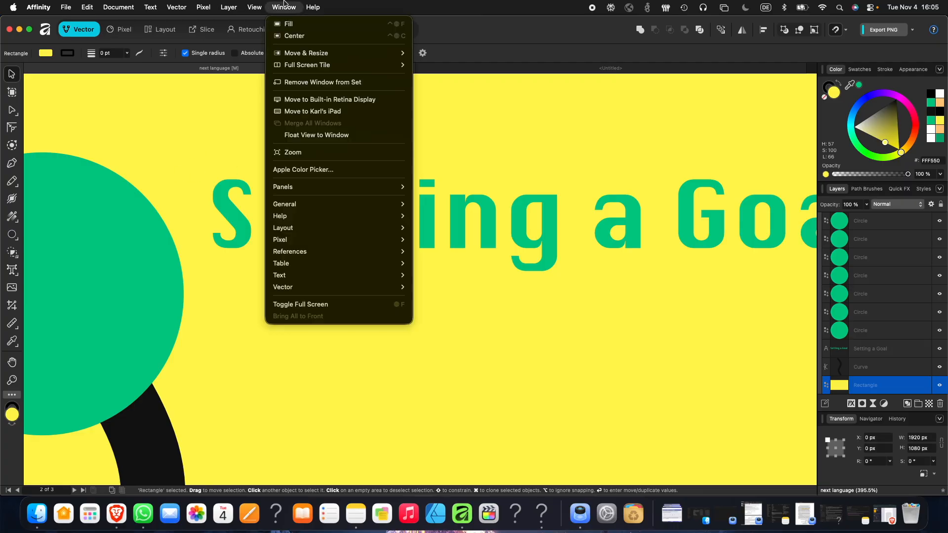
mouse_move(312, 6)
text(grid)
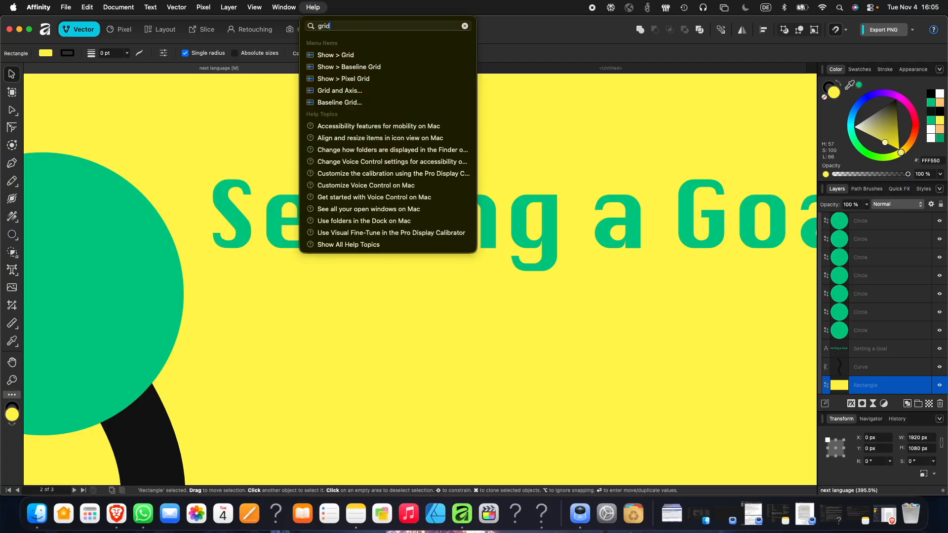
key(Down)
key(Down)
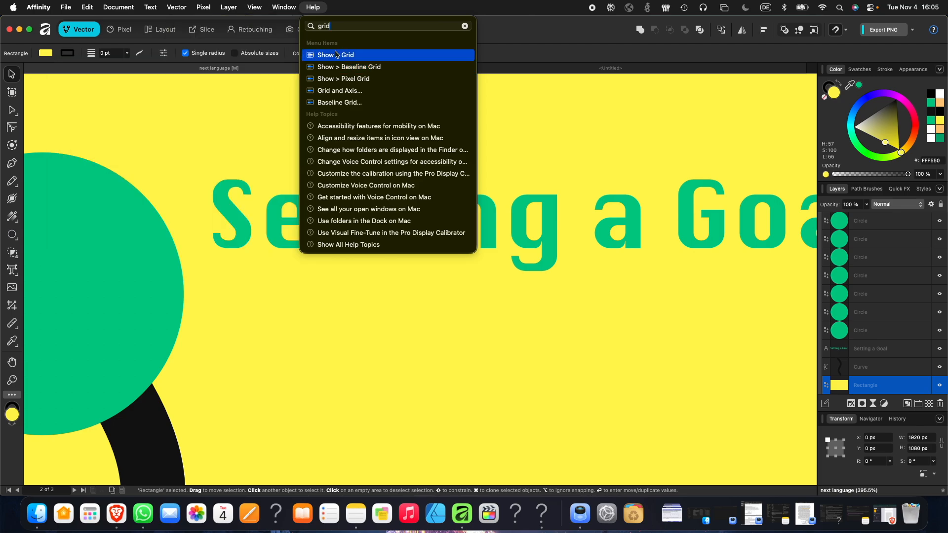
mouse_move(335, 54)
mouse_move(333, 58)
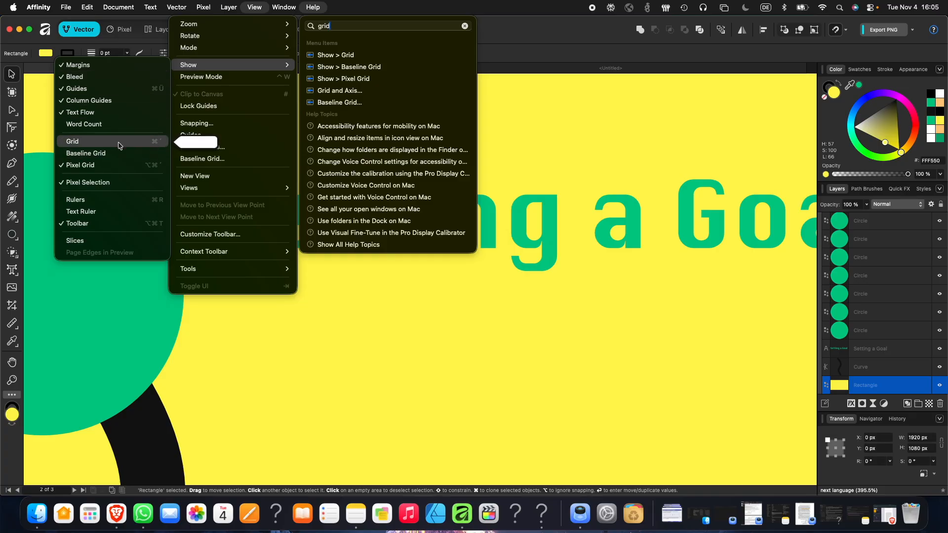
click(150, 141)
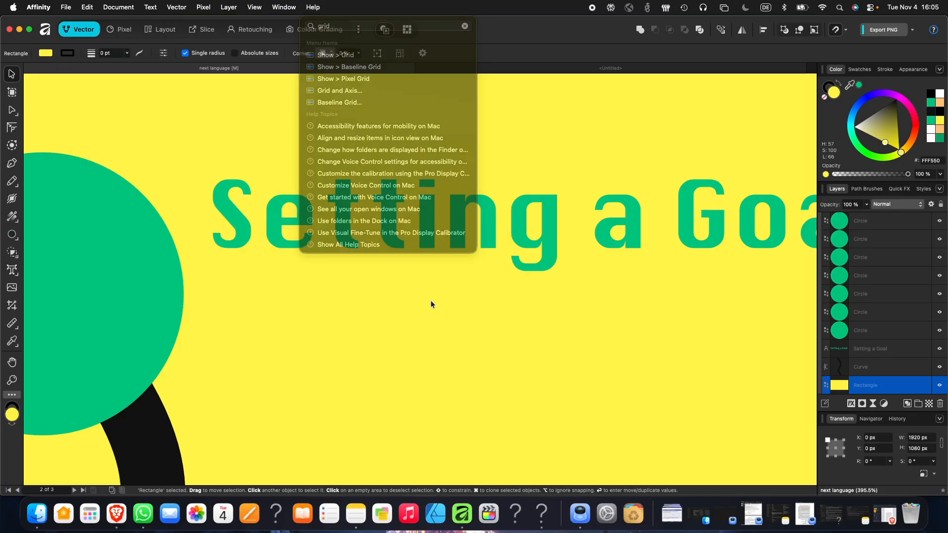
- Examine the circles, the connecting curve and the "Setting a Goal" label on the yellow artboard
scroll(318, 213, down, 3)
scroll(322, 211, down, 5)
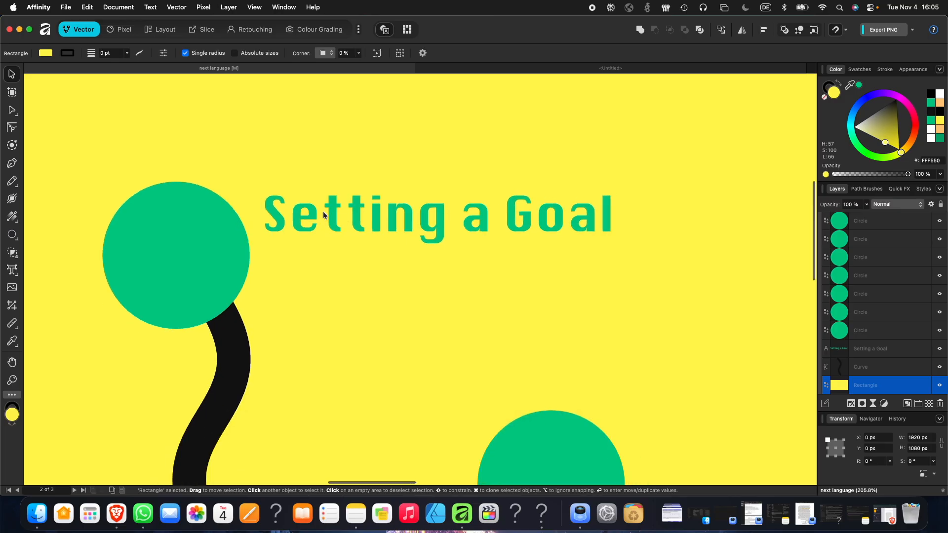
scroll(333, 208, up, 3)
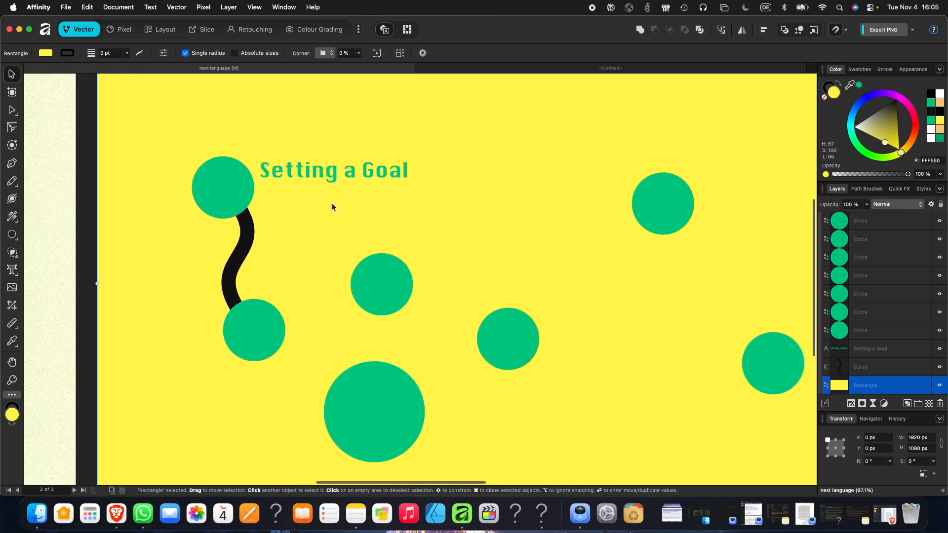
scroll(360, 169, down, 3)
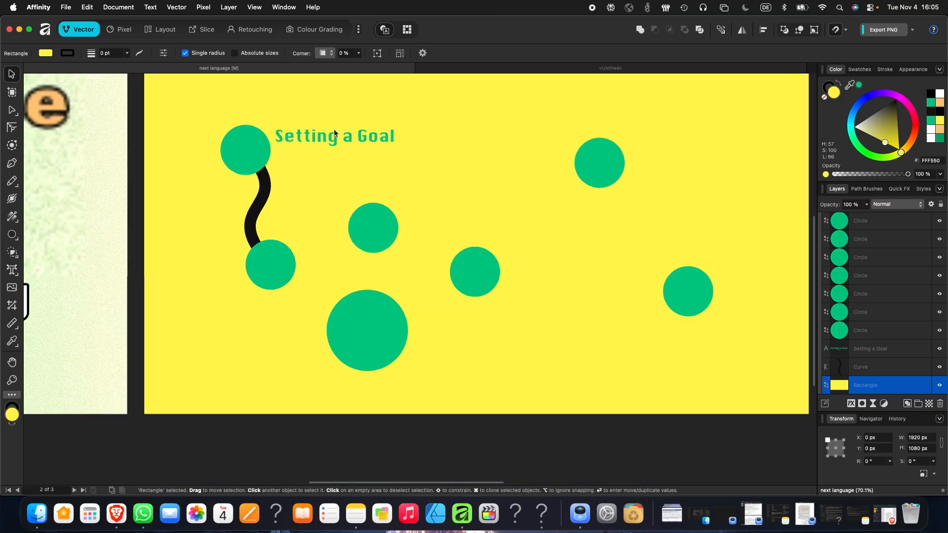
click(321, 138)
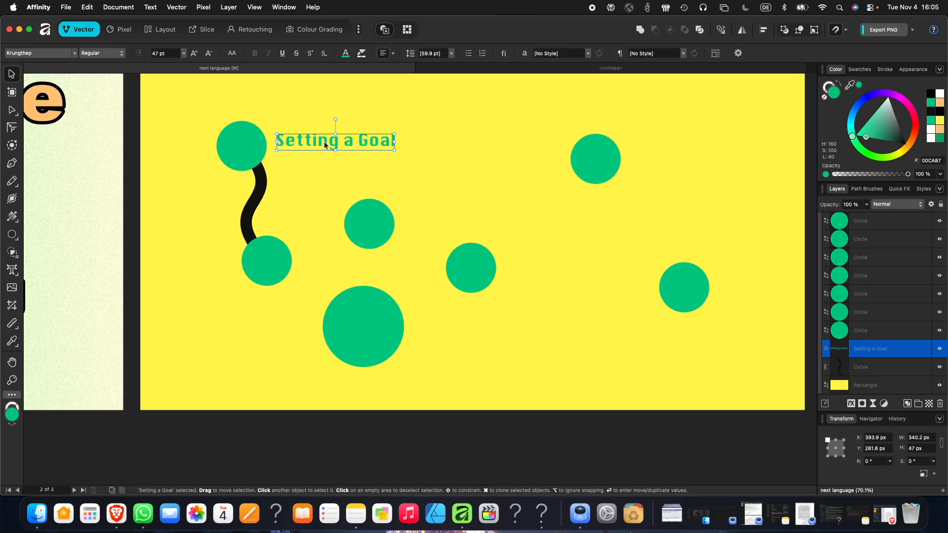
scroll(491, 156, up, 3)
scroll(312, 169, up, 3)
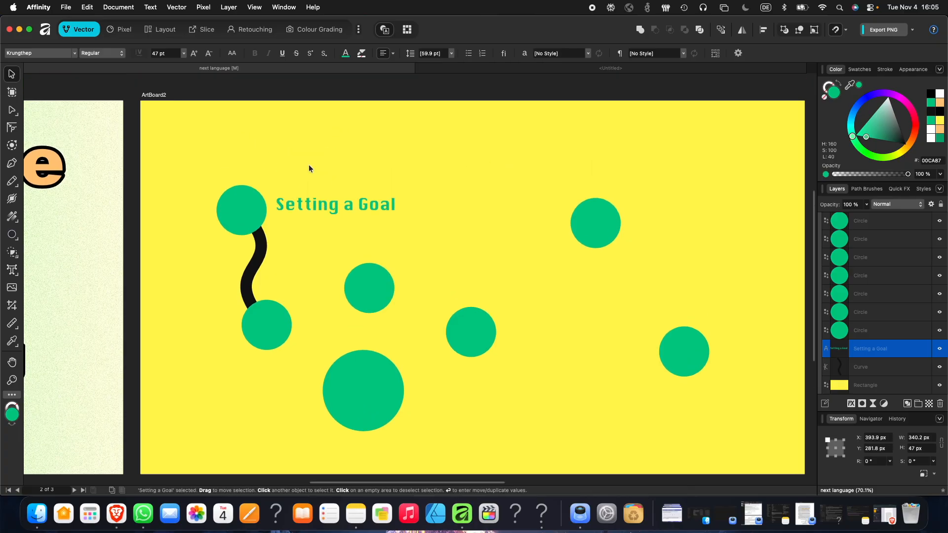
scroll(332, 165, up, 6)
scroll(399, 176, down, 3)
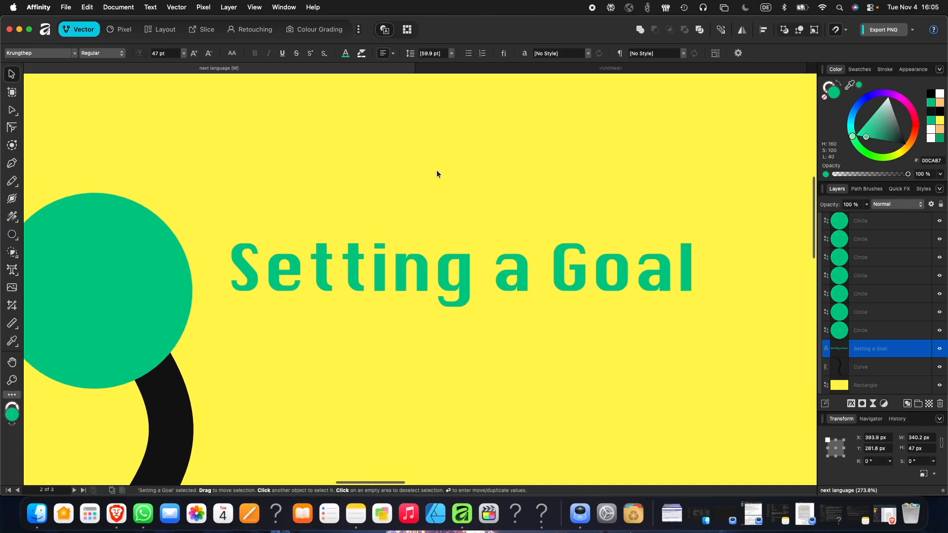
scroll(395, 222, down, 5)
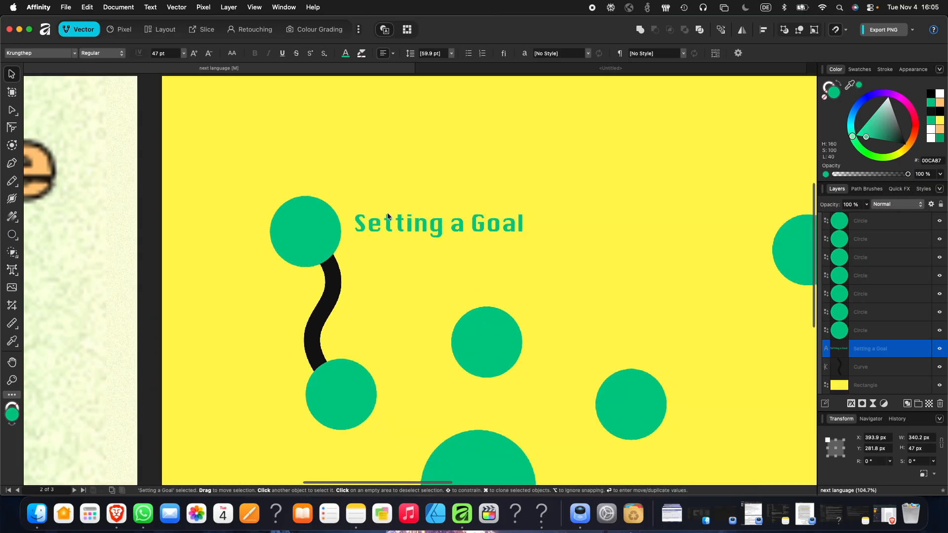
- Move the small circle below the "Setting a Goal" label toward the upper centre and place a second large circle lower centre, undoing the accidental background shift
scroll(419, 220, right, 5)
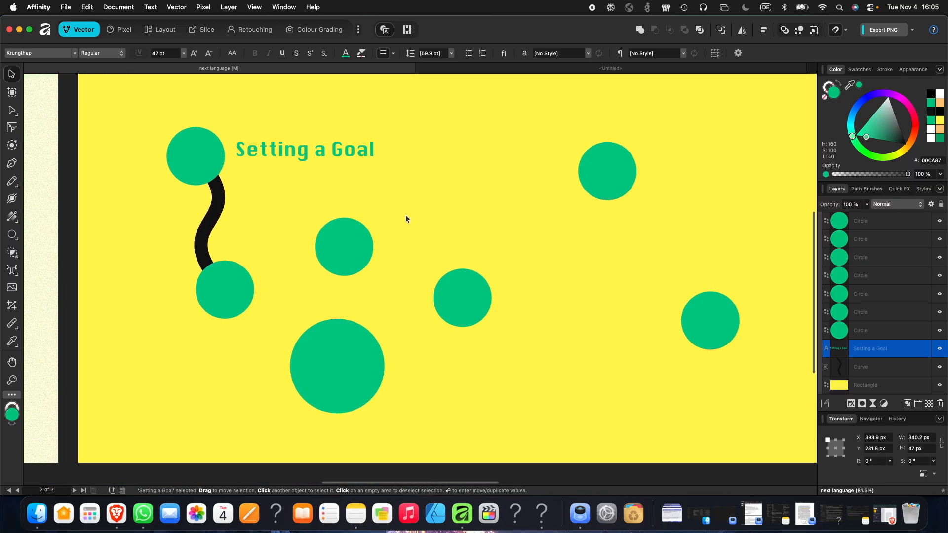
drag(335, 247, 468, 203)
drag(325, 383, 532, 375)
drag(286, 368, 319, 374)
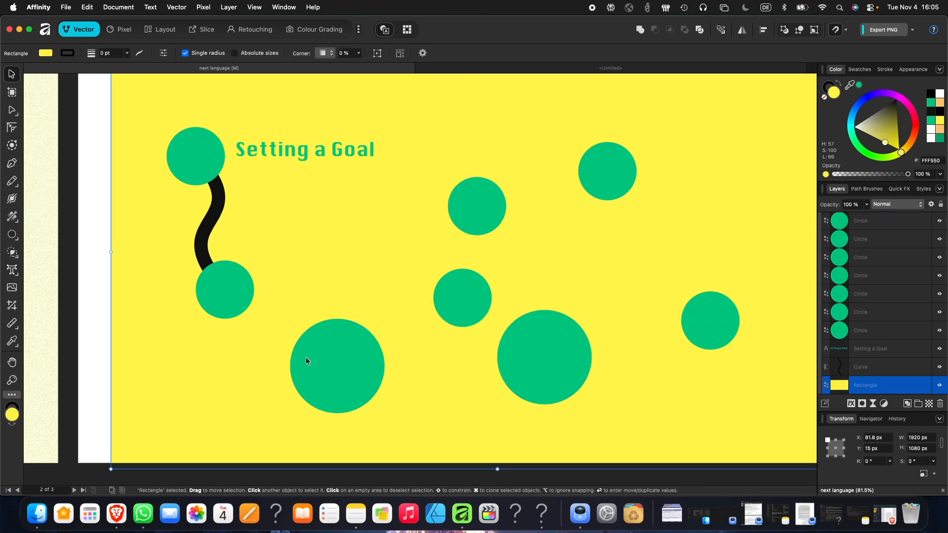
key(super+z)
click(446, 301)
- Duplicate the black connector curve, rotate the copy to about -172.8° and place its upper end under the second circle
click(204, 236)
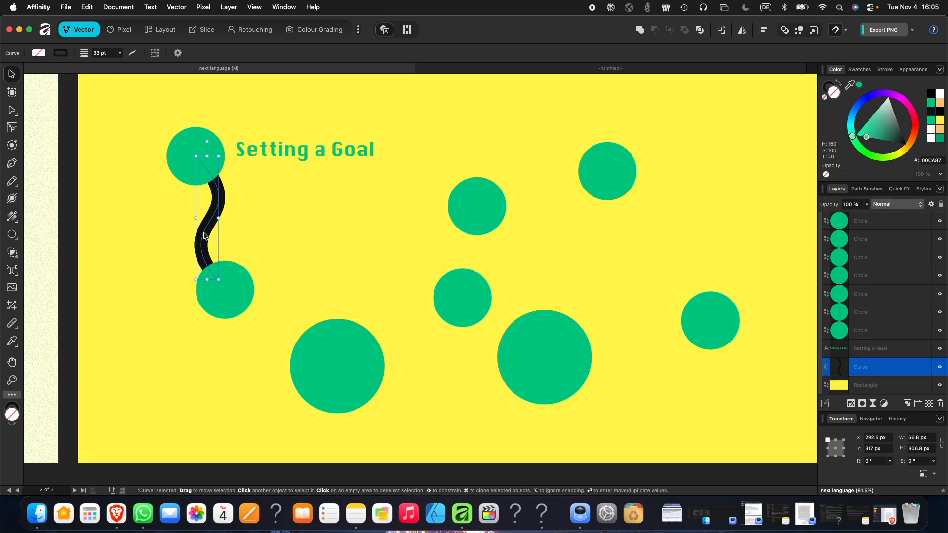
drag(201, 233, 291, 272)
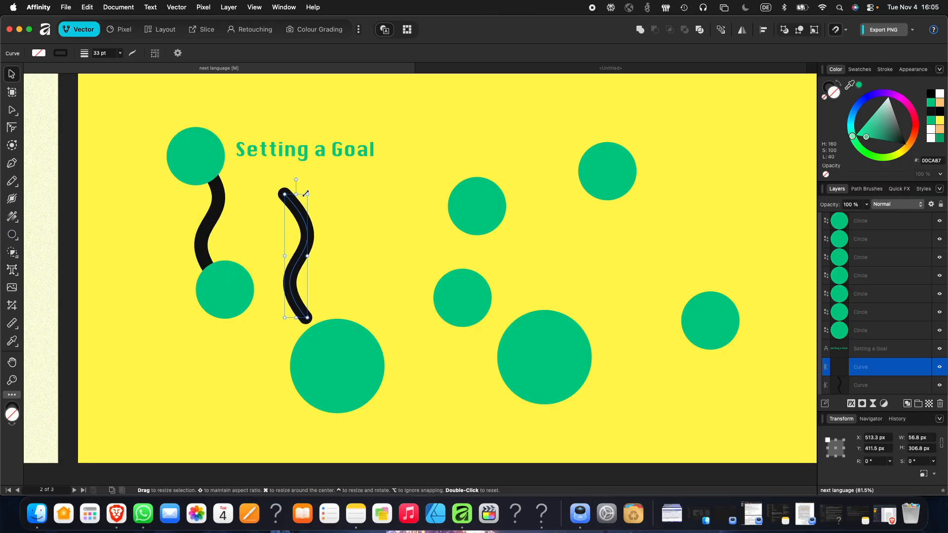
drag(296, 181, 363, 294)
drag(326, 266, 255, 397)
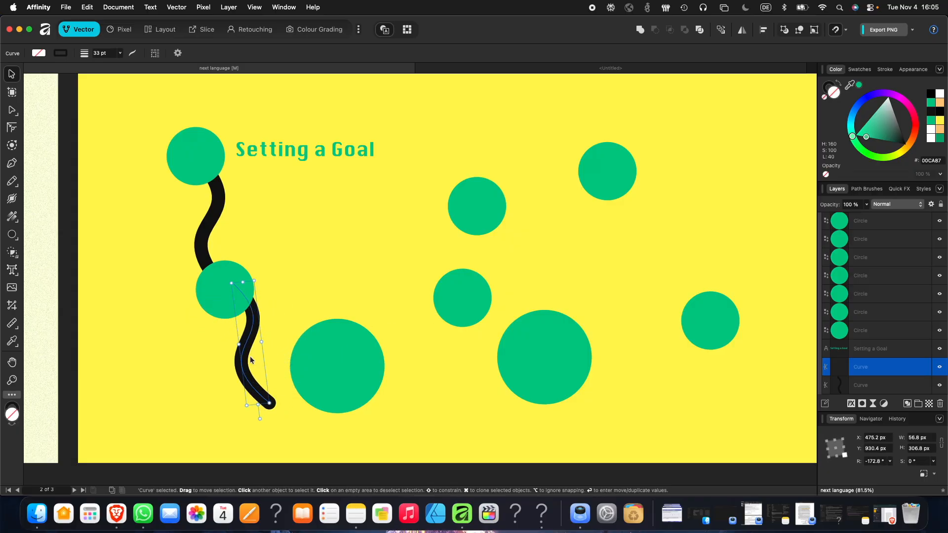
drag(251, 359, 246, 380)
- Reshape the copied curve into a shorter S-bend by moving its lower end node and adjusting the handles with the Node tool
key(a)
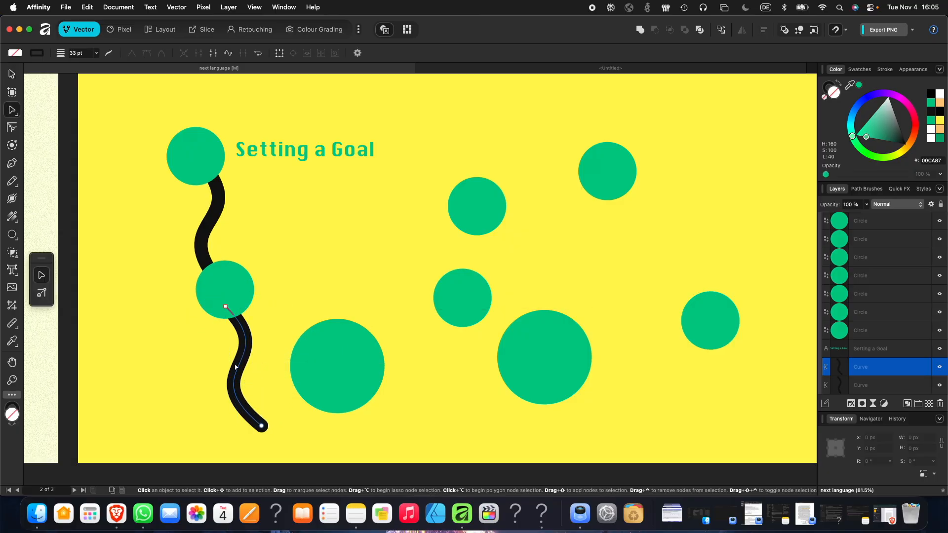
click(261, 425)
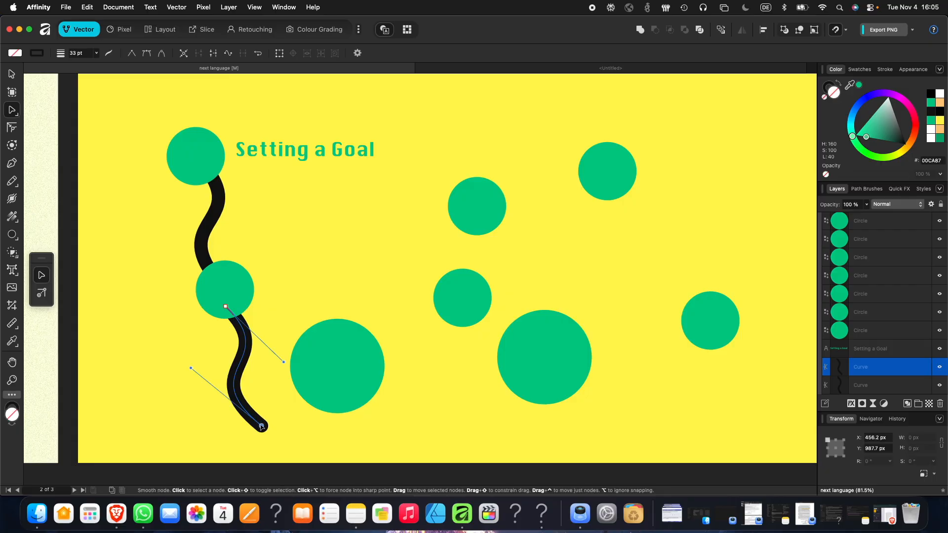
mouse_move(283, 363)
mouse_down()
mouse_move(222, 375)
mouse_move(177, 363)
mouse_move(198, 371)
mouse_move(269, 358)
mouse_up()
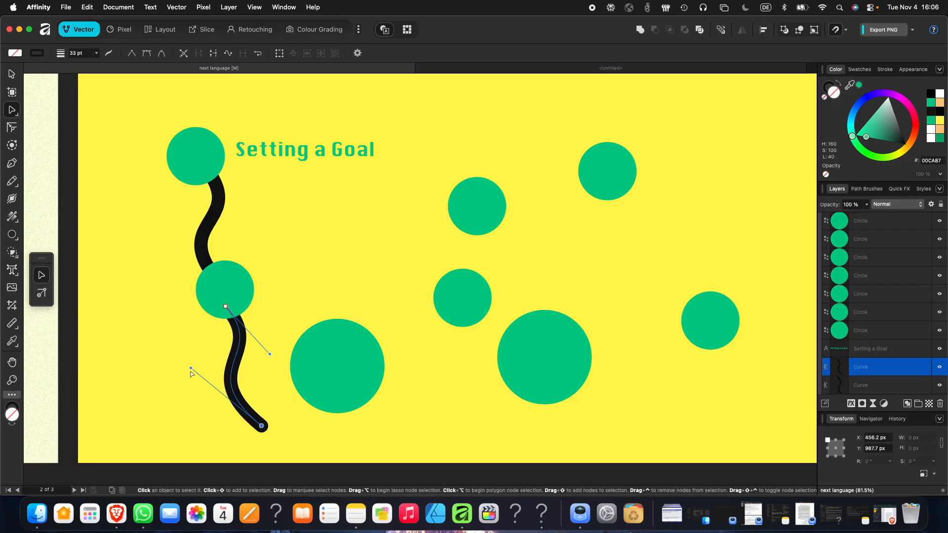
mouse_move(191, 374)
mouse_down()
mouse_move(200, 411)
mouse_move(148, 402)
mouse_move(178, 387)
mouse_move(189, 395)
mouse_move(134, 417)
mouse_move(197, 391)
mouse_up()
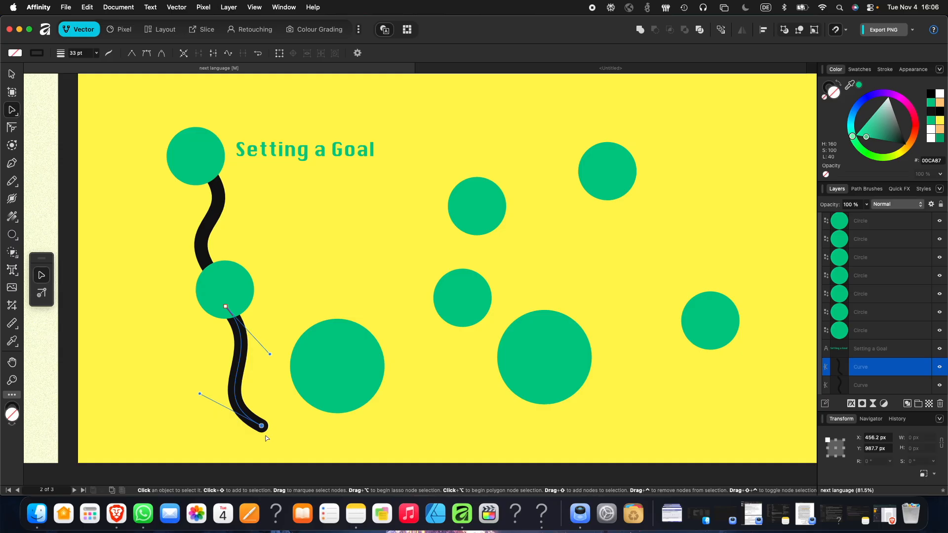
drag(262, 426, 185, 386)
drag(123, 353, 164, 336)
drag(182, 381, 215, 392)
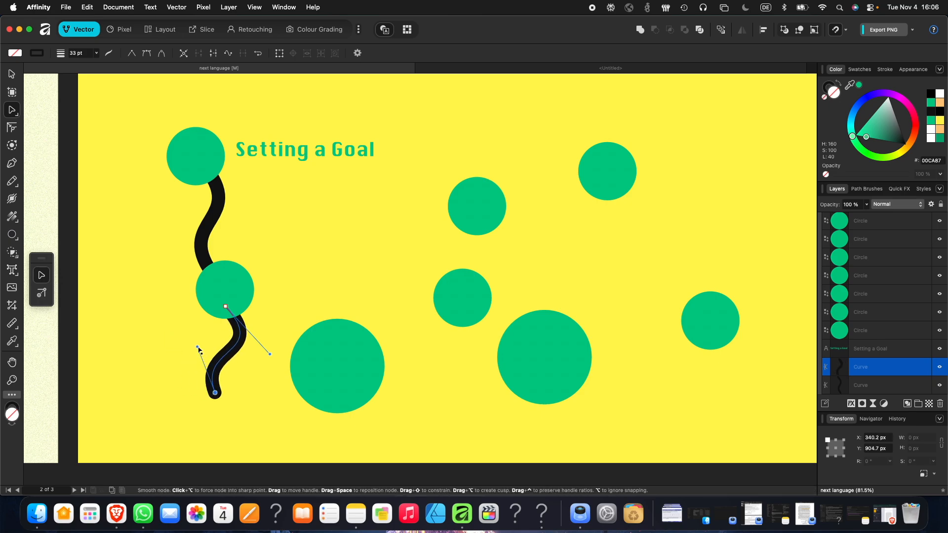
mouse_move(197, 347)
mouse_down()
mouse_move(185, 346)
mouse_move(254, 370)
mouse_move(273, 392)
mouse_move(221, 351)
mouse_move(179, 348)
mouse_up()
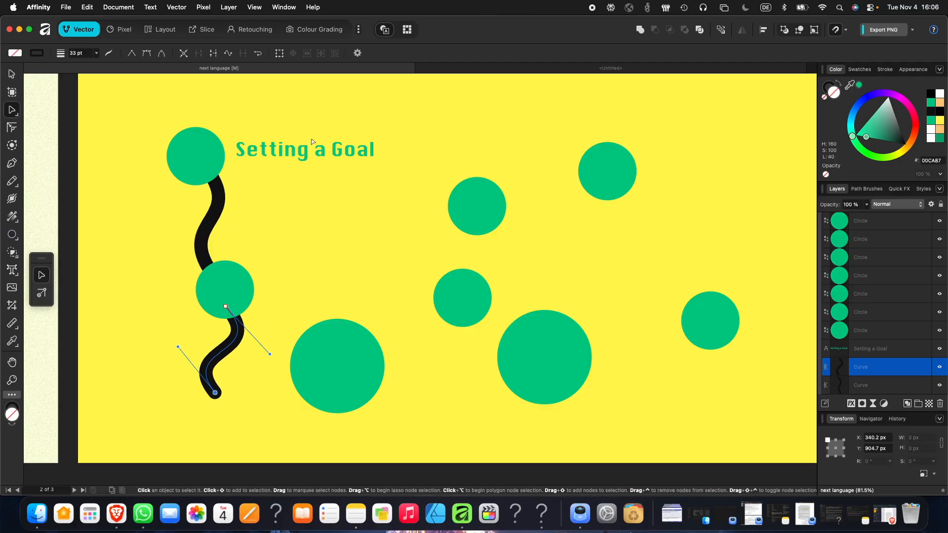
- Duplicate the "Setting a Goal" label and place the copy beside the second circle
key(v)
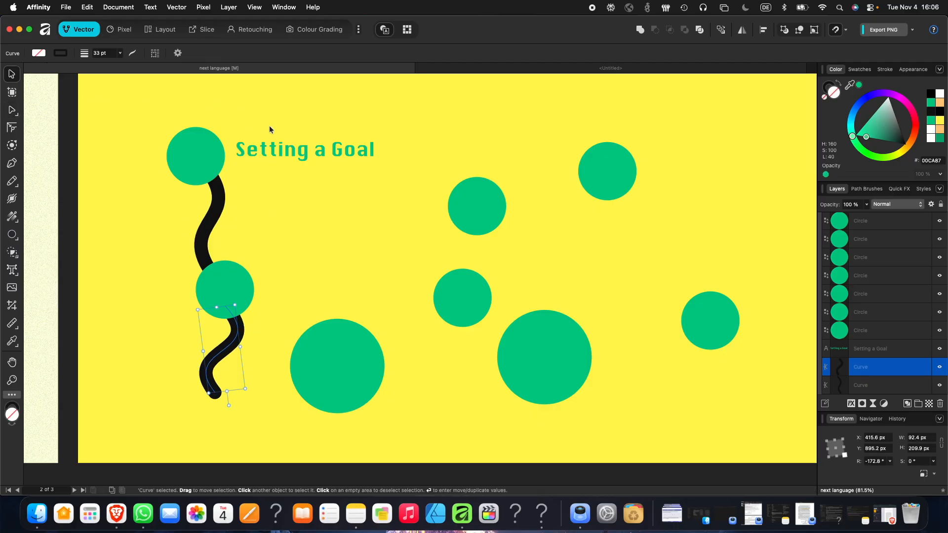
click(283, 148)
mouse_move(283, 149)
mouse_down()
mouse_move(317, 257)
mouse_move(308, 279)
mouse_move(280, 286)
mouse_move(327, 287)
mouse_move(314, 285)
mouse_up()
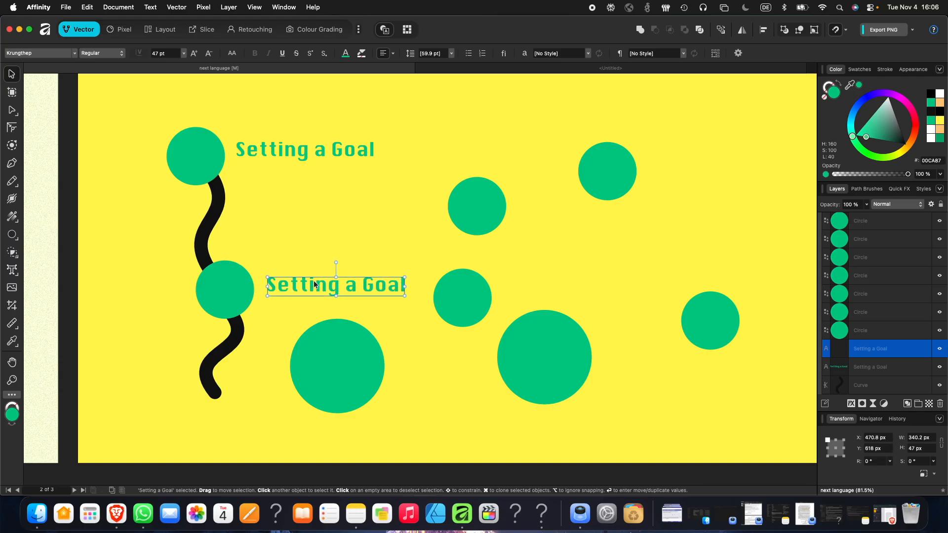
- Replace the copied label's text with "Morning Podcast Automation", one word per line
double_click(313, 281)
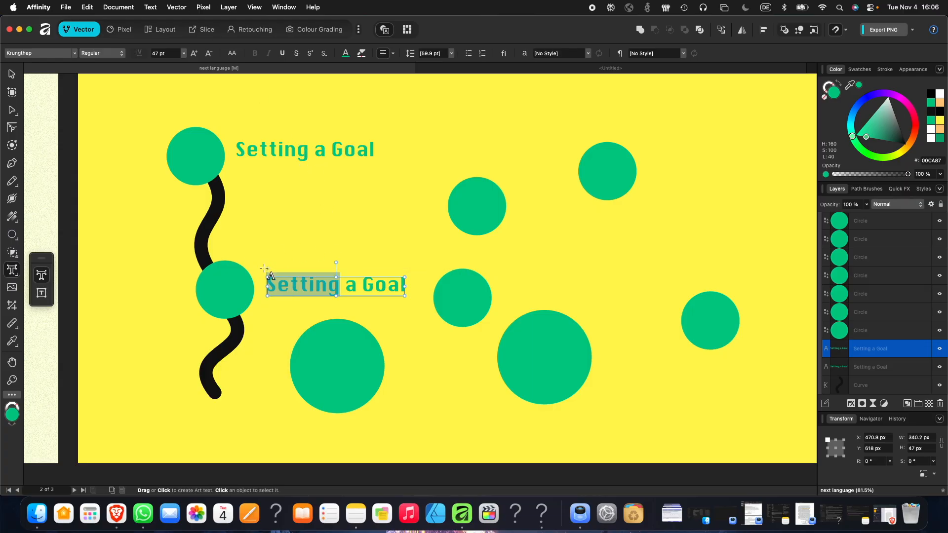
triple_click(308, 285)
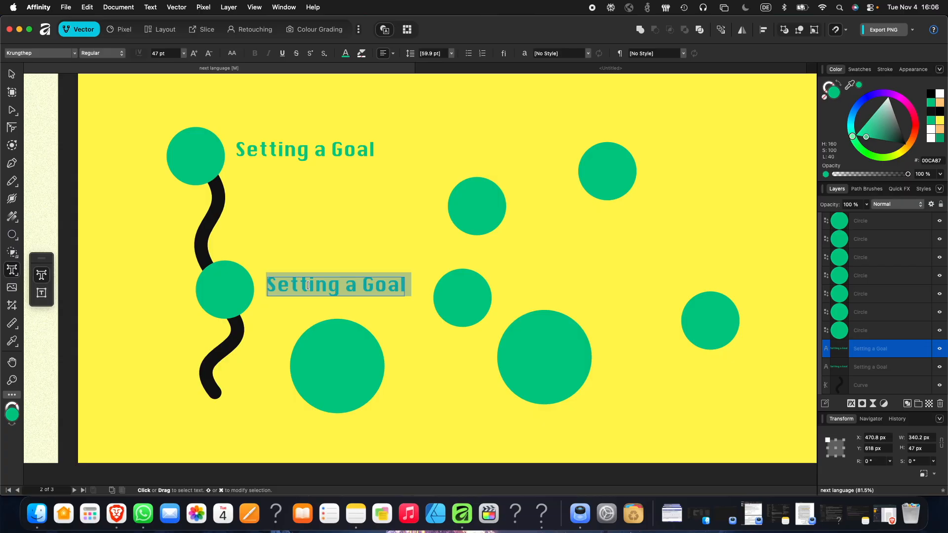
text(Morning)
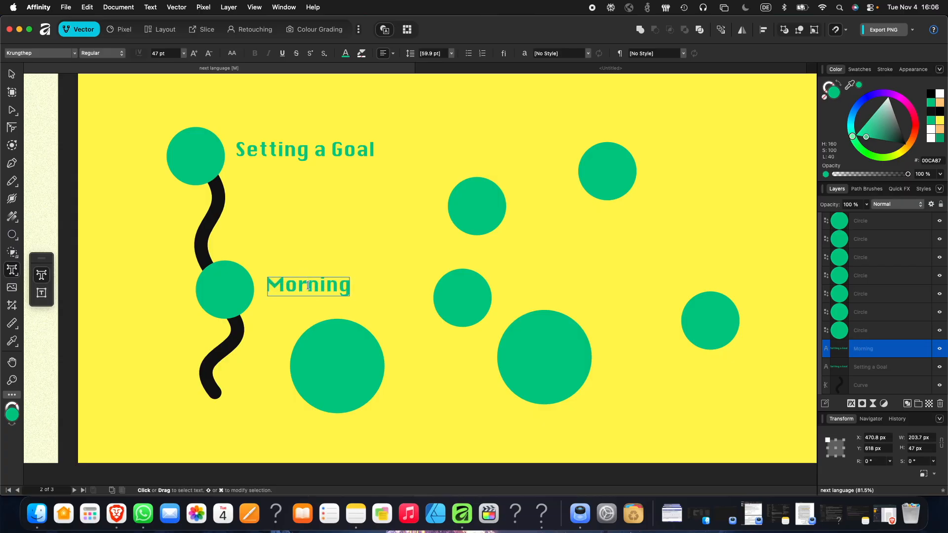
text( Podcast)
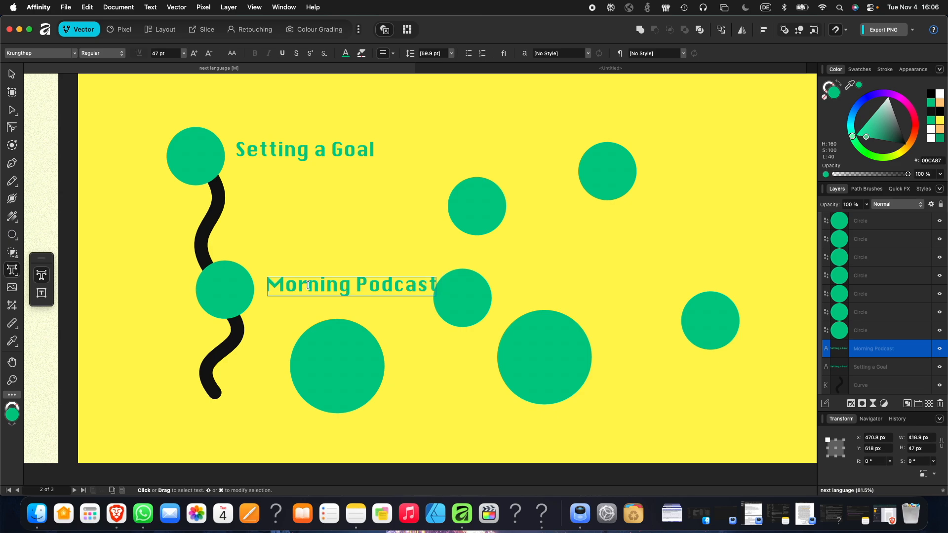
text( Automatio)
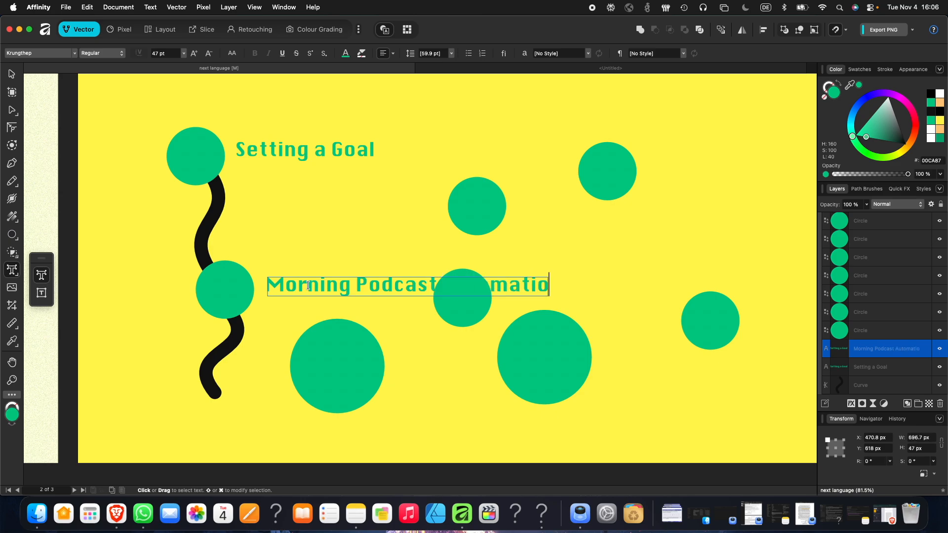
click(358, 287)
key(Return)
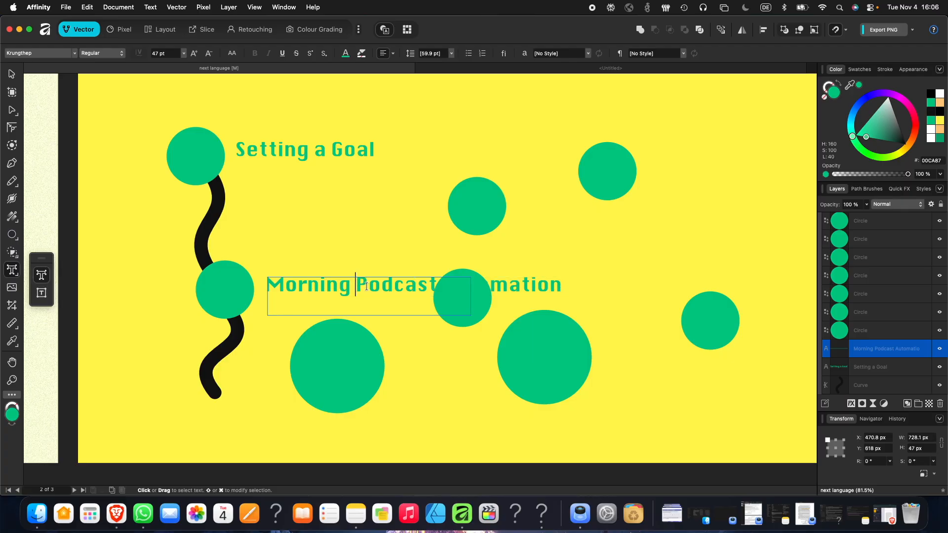
click(357, 307)
key(Return)
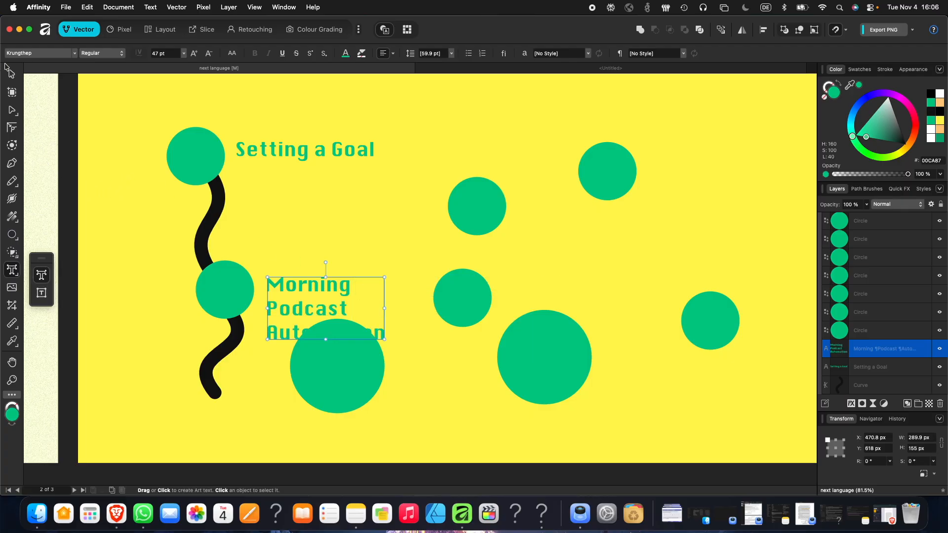
- Scale down the "Morning Podcast Automation" label and move it to the left of the second circle
click(10, 71)
drag(384, 308, 346, 304)
drag(285, 293, 139, 294)
- Move the lower curve's end node toward the large circle's lower edge and pull its handles into a deeper bend
click(213, 389)
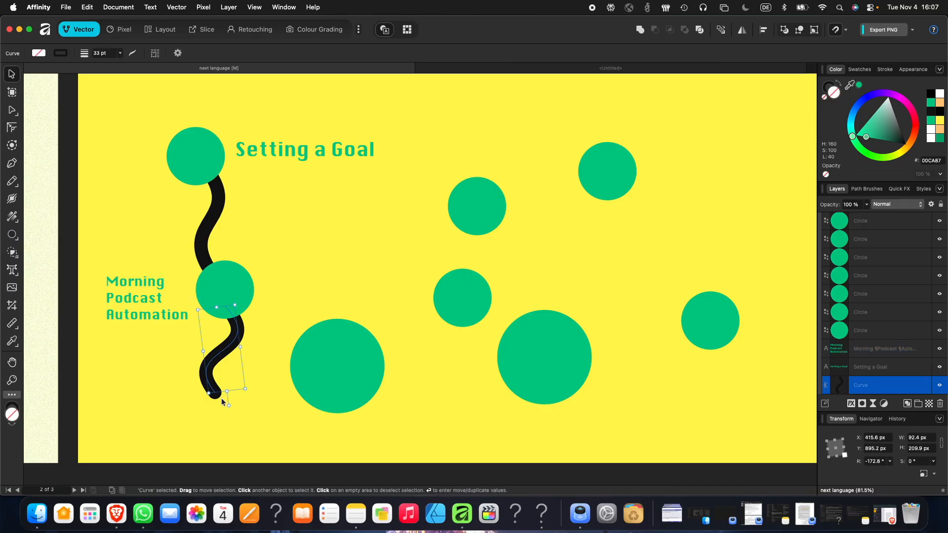
key(a)
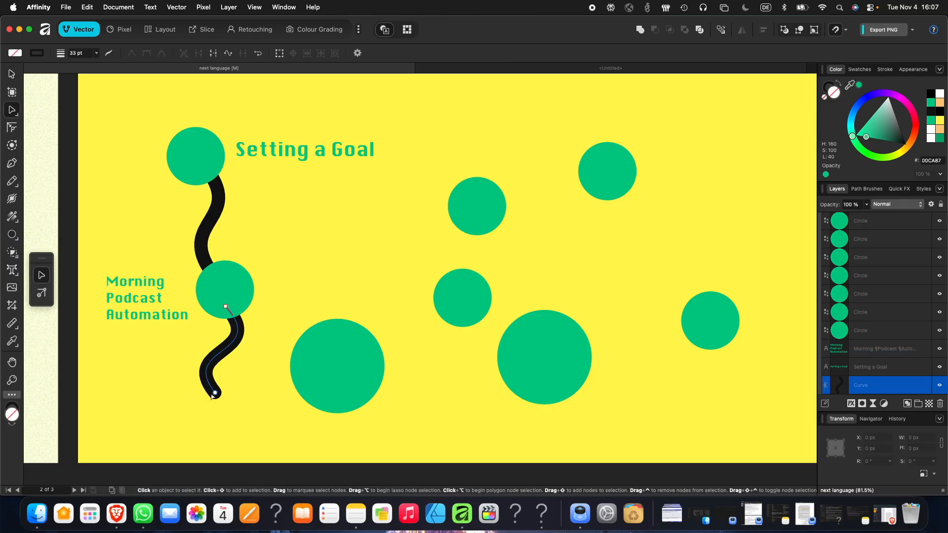
drag(214, 393, 281, 413)
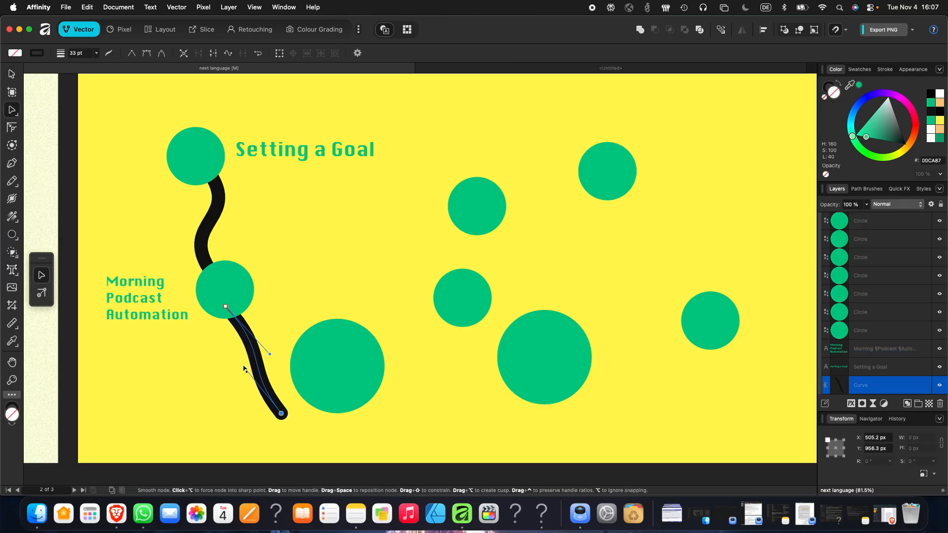
drag(244, 368, 186, 451)
drag(270, 354, 279, 334)
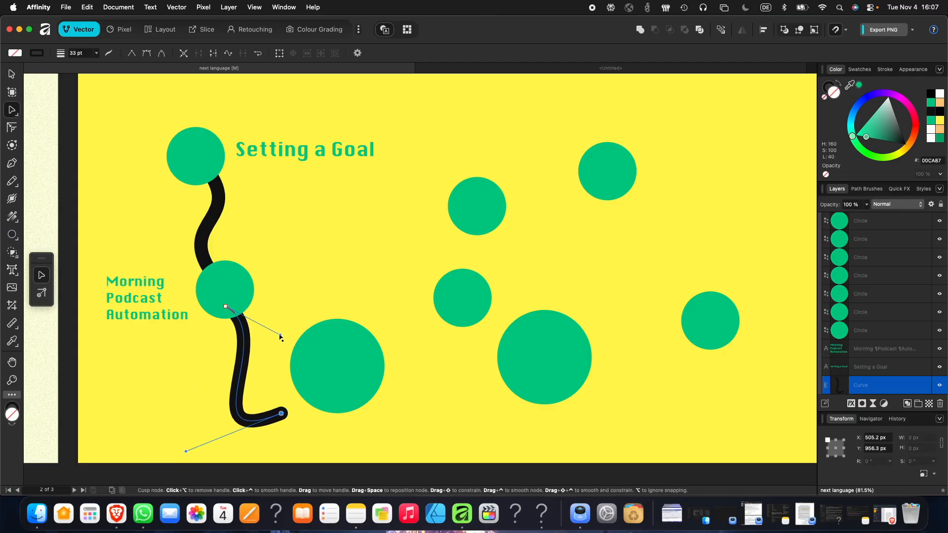
- Add a node midway along the lower curve and adjust nodes and handles to form a wide leftward loop
click(243, 368)
mouse_move(241, 367)
mouse_down()
mouse_move(198, 376)
mouse_move(223, 354)
mouse_move(252, 355)
mouse_up()
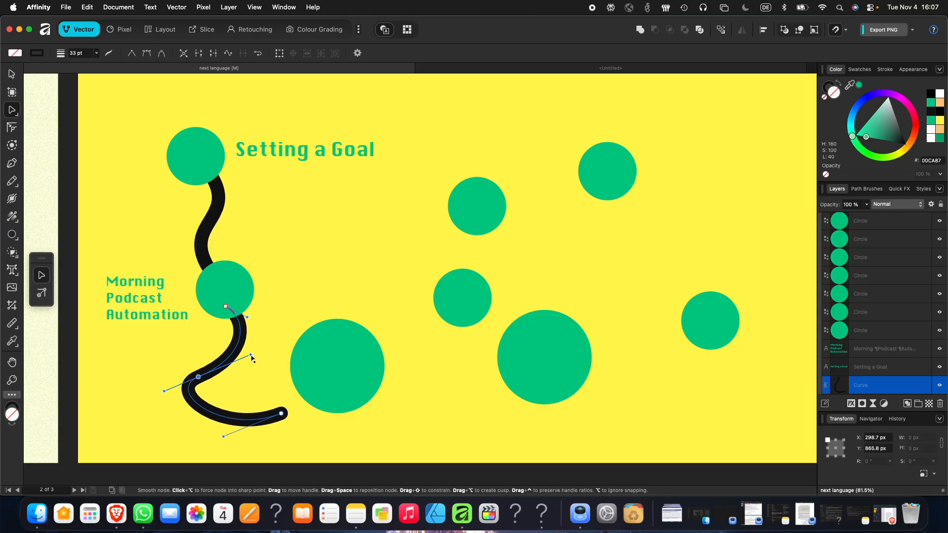
drag(198, 377, 116, 390)
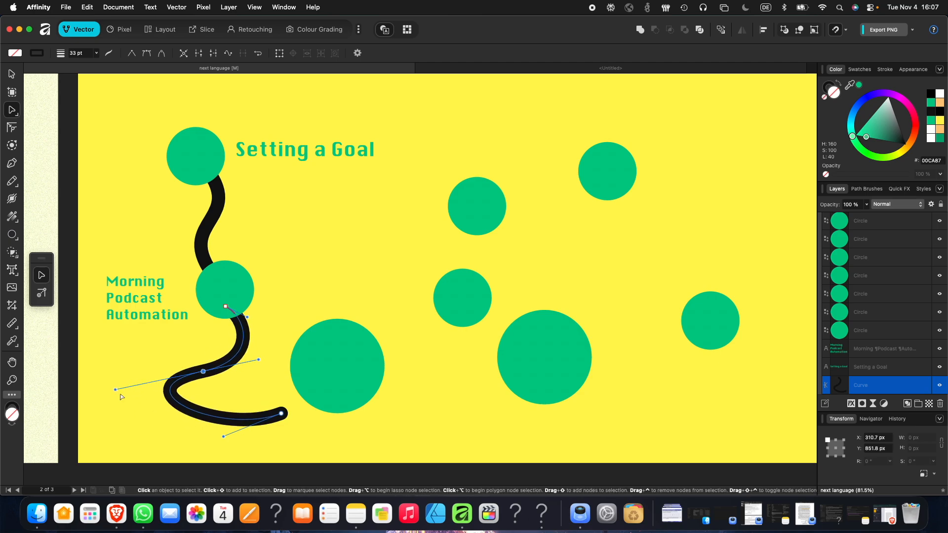
drag(224, 437, 181, 442)
mouse_move(281, 384)
mouse_down()
mouse_move(269, 378)
mouse_move(281, 376)
mouse_move(264, 385)
mouse_move(278, 382)
mouse_up()
- Move the left large circle onto the free end of the lower curve, at about X 457 px, Y 802 px
click(334, 344)
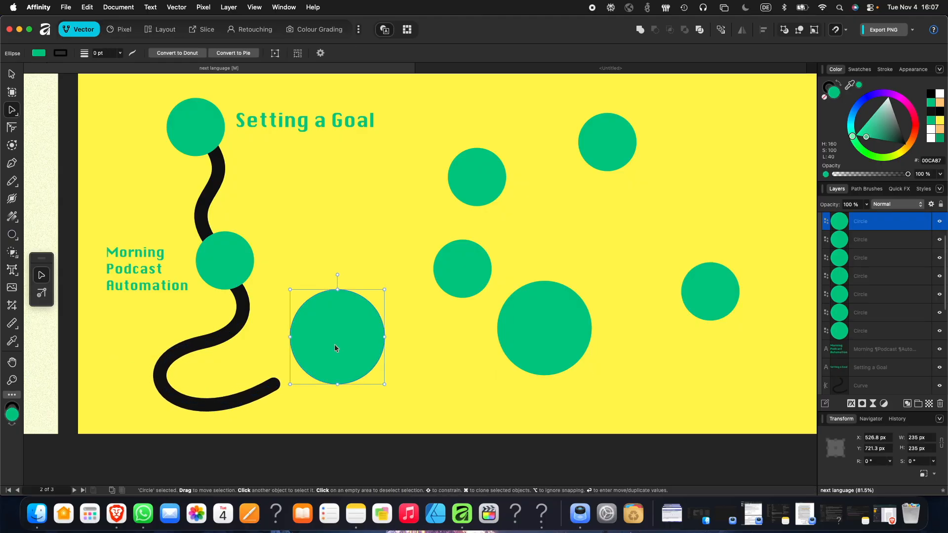
drag(327, 330, 329, 384)
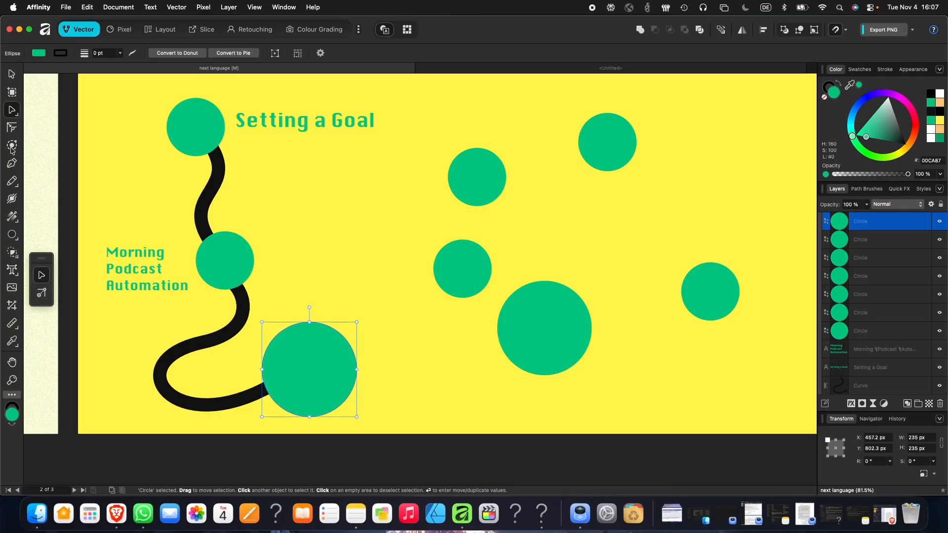
- Duplicate the "Morning Podcast Automation" label and place the copy beside the lower-left large circle, at about X 753 px, Y 861 px
click(119, 271)
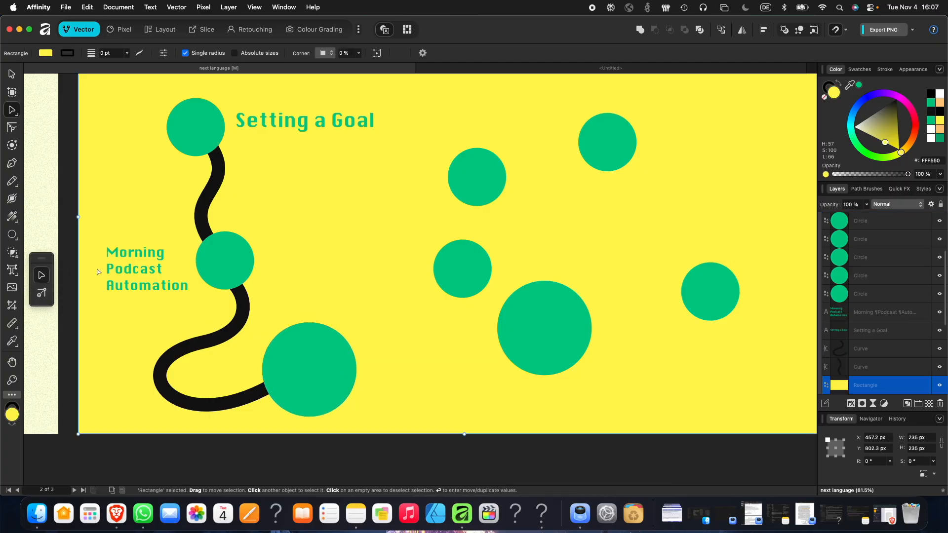
key(v)
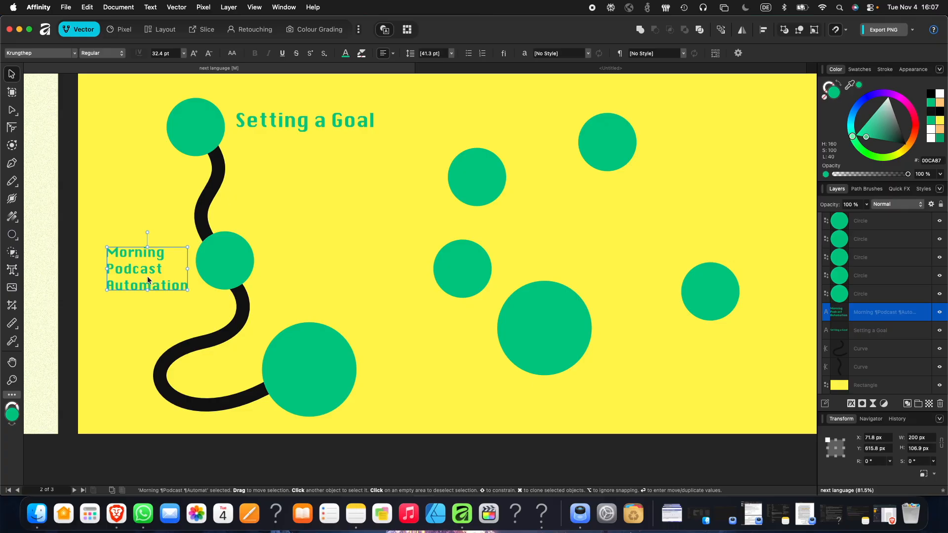
mouse_move(147, 277)
mouse_down()
mouse_move(420, 355)
mouse_move(419, 372)
mouse_up()
- Move the small circle above the central large circle to X 619.7 px, Y 470.8 px and give it a near-horizontal linear gradient extending past both sides
click(474, 276)
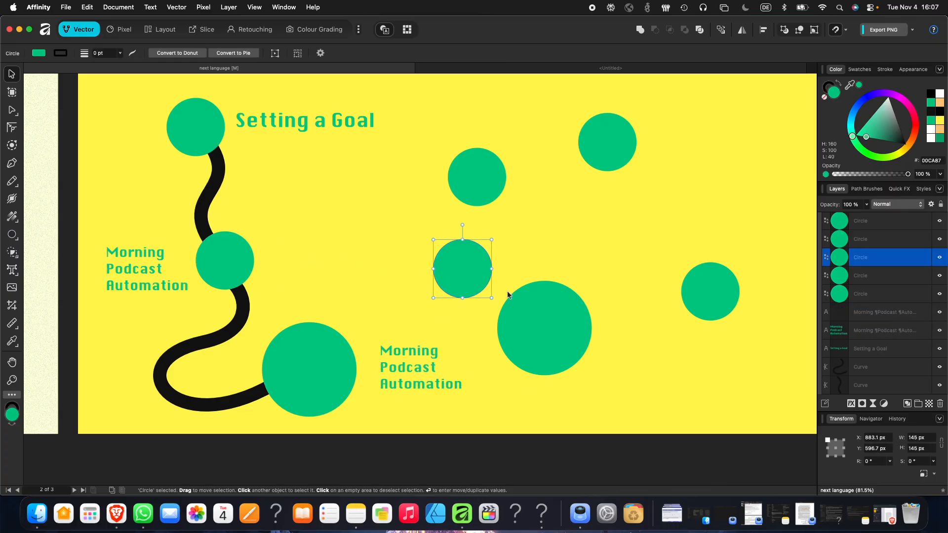
drag(468, 274, 362, 223)
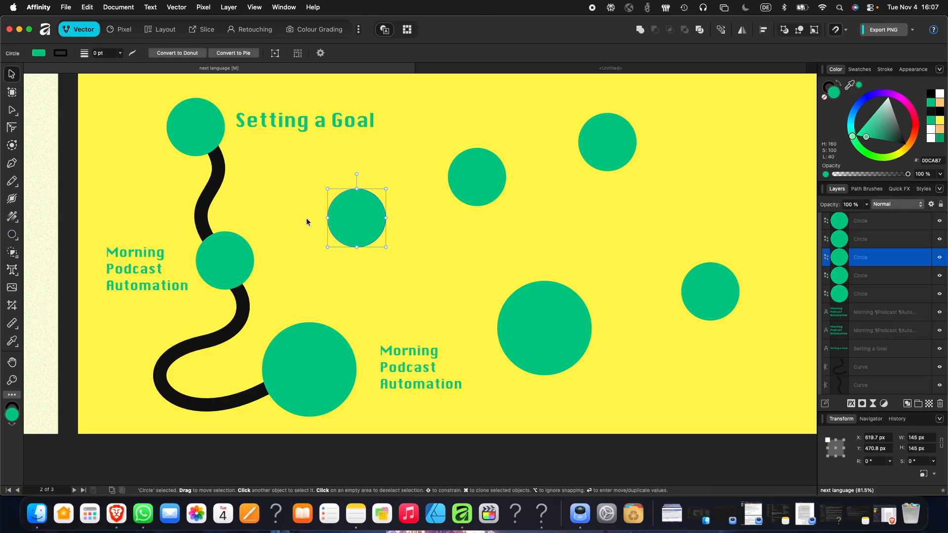
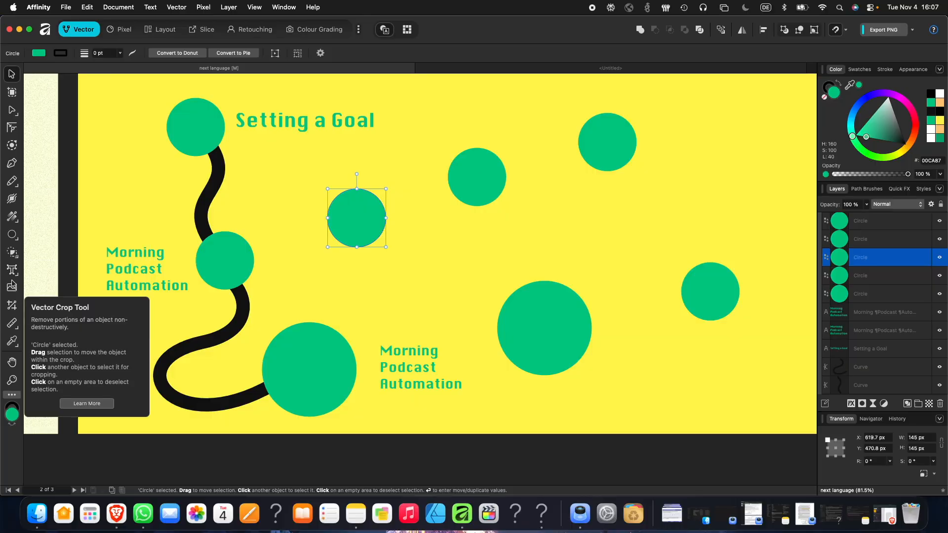
click(13, 216)
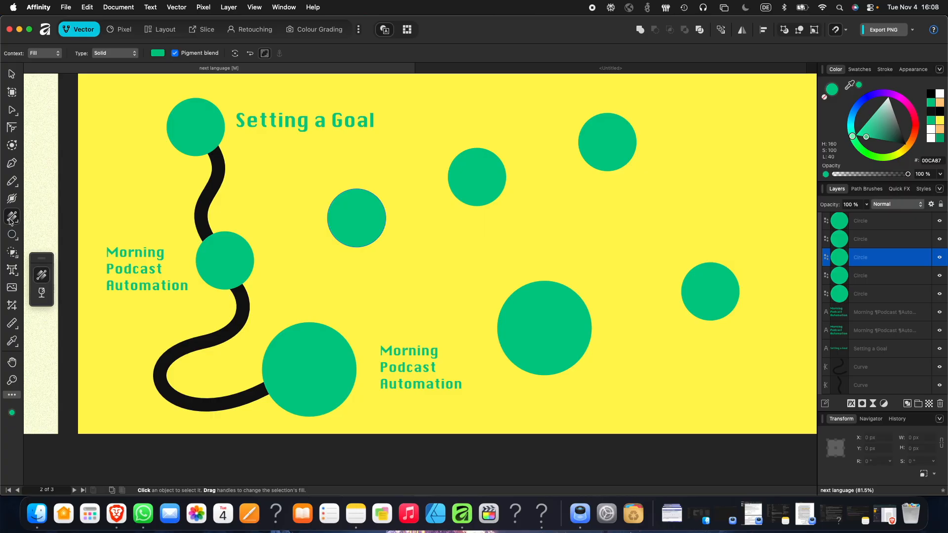
drag(336, 218, 291, 216)
drag(380, 221, 414, 217)
mouse_move(352, 218)
mouse_down()
mouse_move(399, 219)
mouse_move(286, 222)
mouse_move(404, 224)
mouse_move(321, 226)
mouse_move(366, 224)
mouse_move(335, 225)
mouse_move(355, 225)
mouse_move(340, 225)
mouse_move(352, 216)
mouse_up()
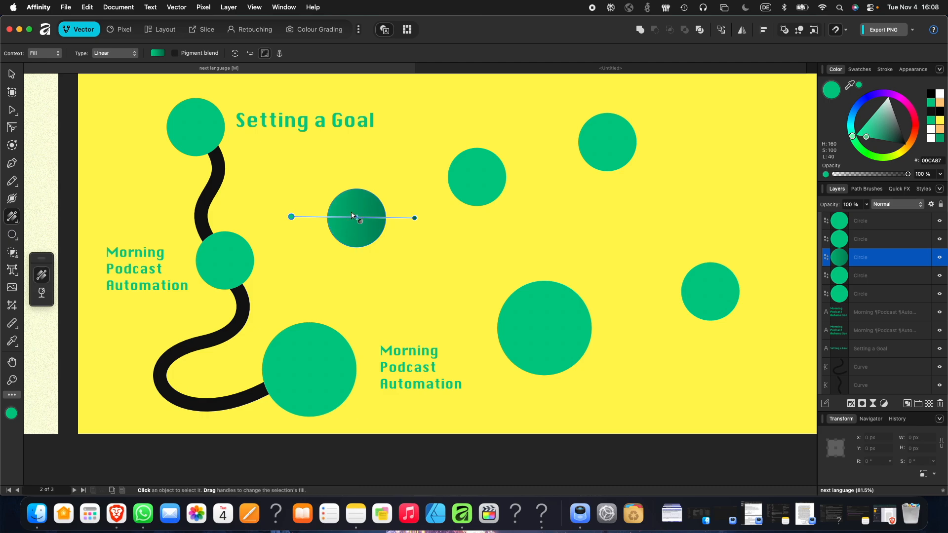
- Colour the circle's gradient with an orange DF8803 right stop and a light cyan 7AFEFF left stop
click(415, 218)
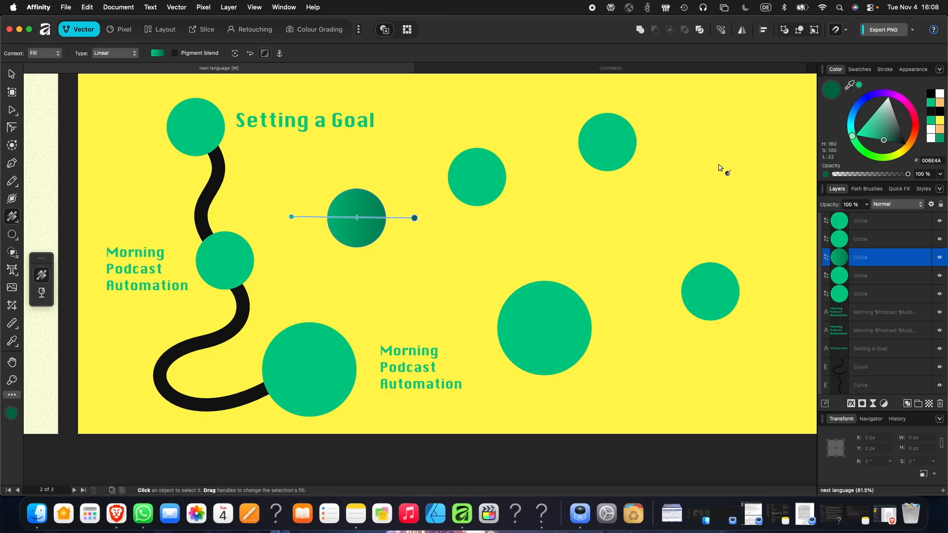
drag(904, 150, 902, 137)
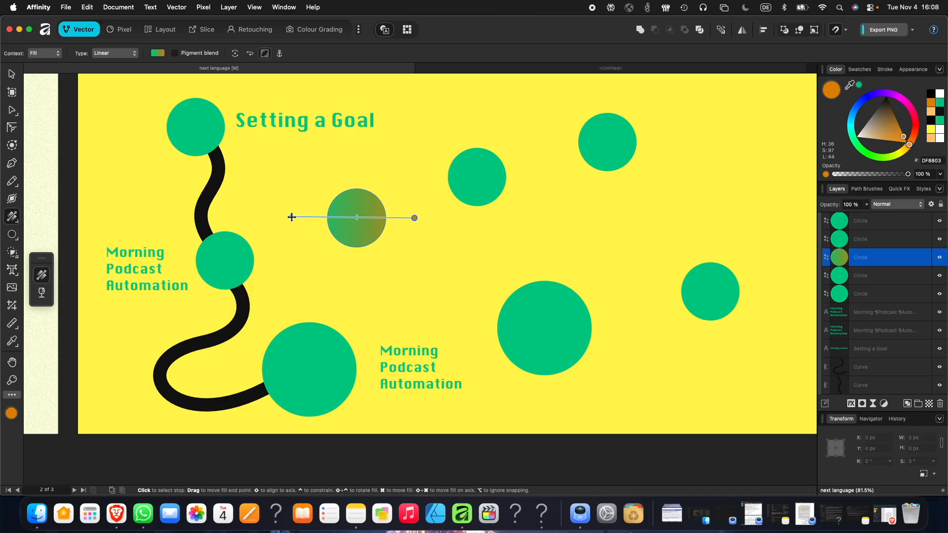
click(291, 216)
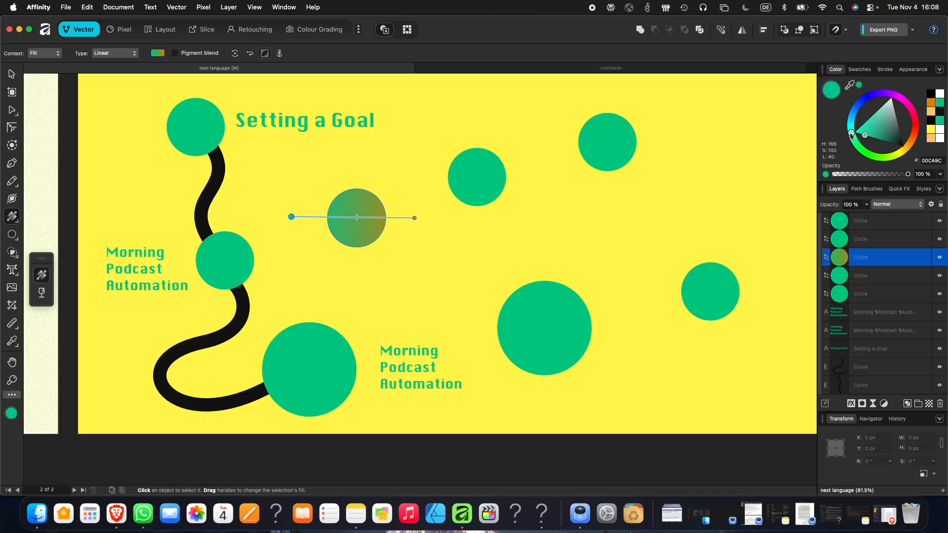
drag(850, 134, 850, 122)
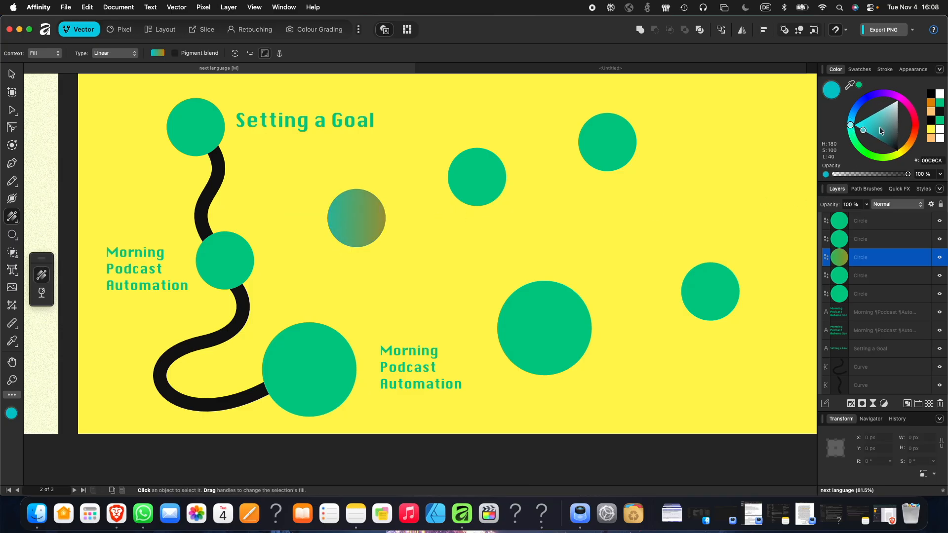
drag(851, 127, 872, 108)
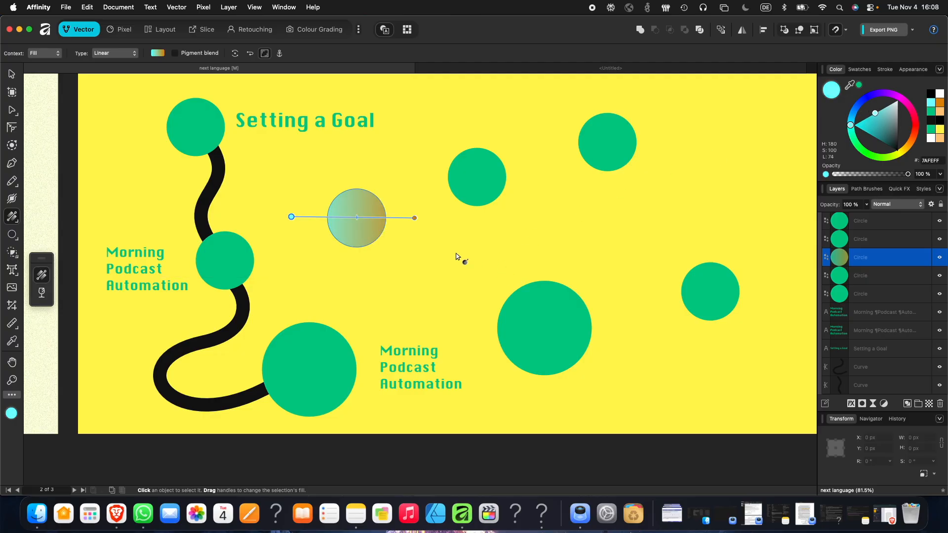
- Add a 3D layer effect to the gradient circle with a 32.2 px radius and 4.6 px soften
click(12, 74)
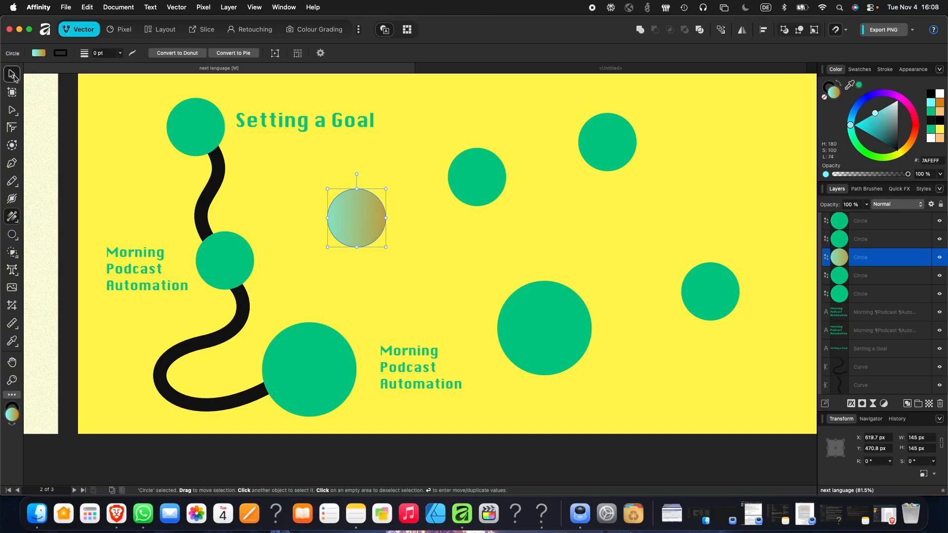
click(309, 217)
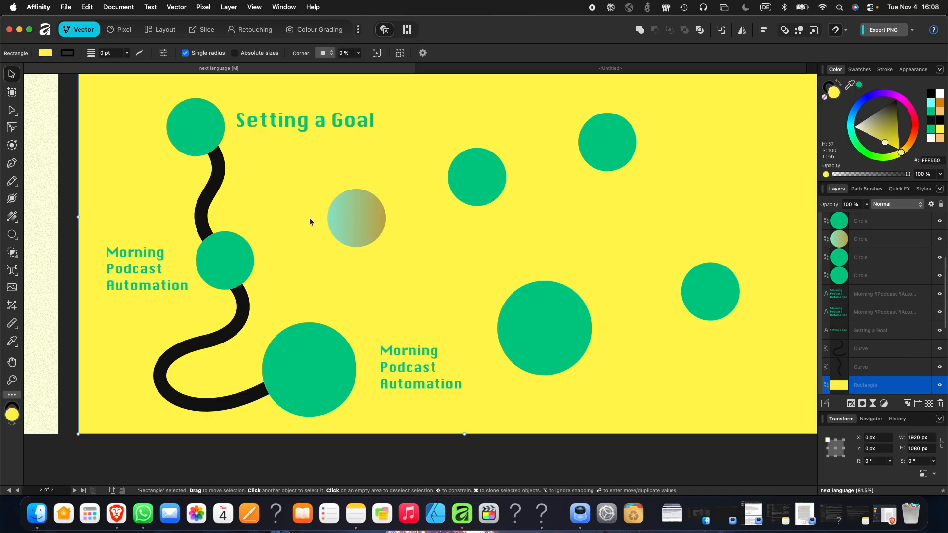
click(358, 225)
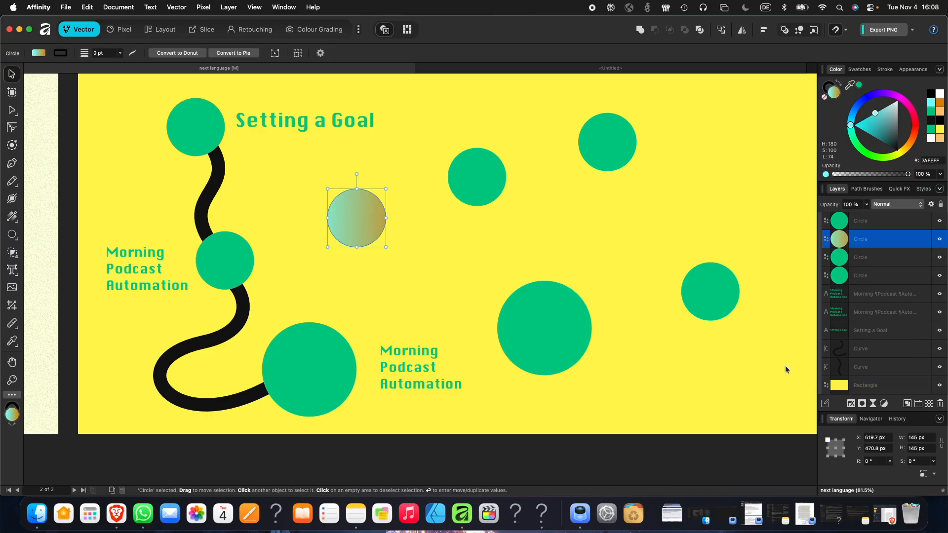
click(851, 404)
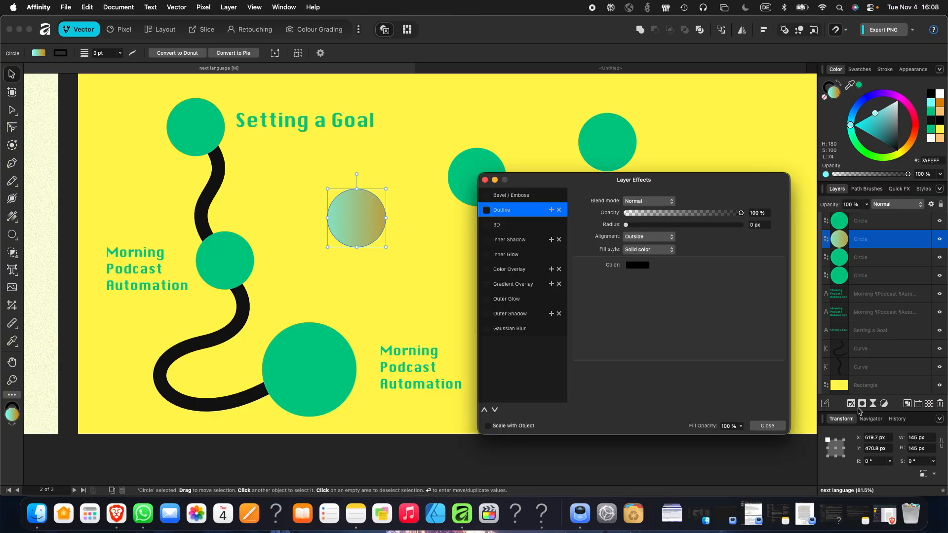
drag(678, 189, 687, 123)
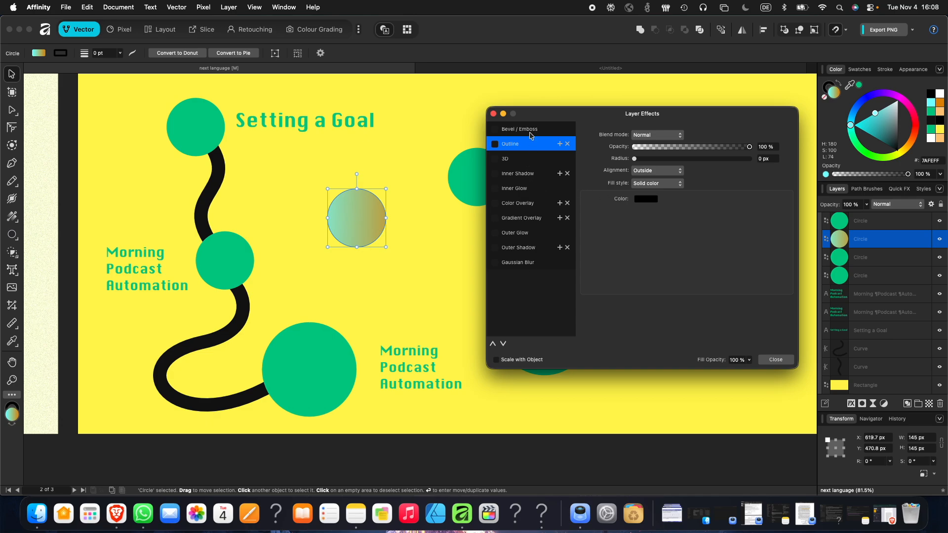
click(508, 158)
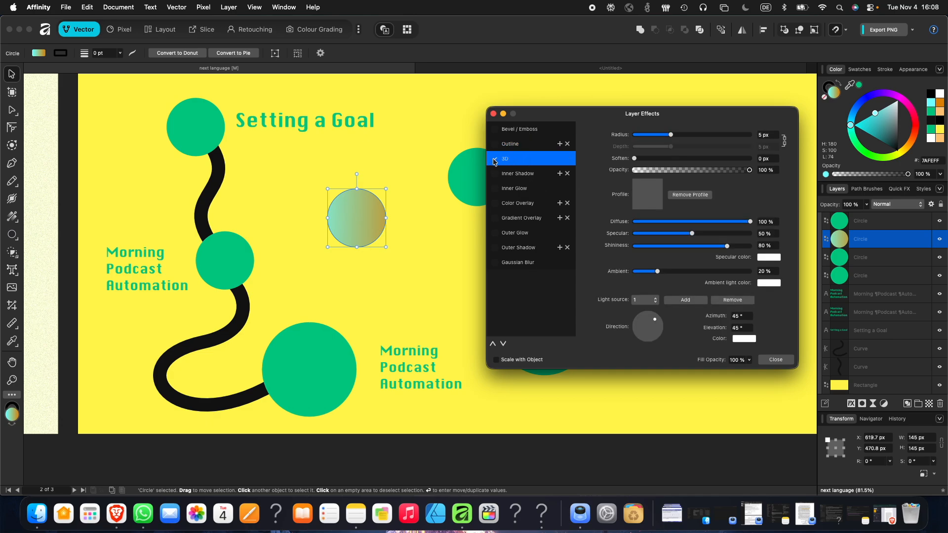
click(494, 159)
mouse_move(678, 138)
mouse_down()
mouse_move(755, 141)
mouse_move(694, 154)
mouse_move(745, 148)
mouse_move(683, 151)
mouse_move(678, 143)
mouse_move(673, 160)
mouse_move(718, 162)
mouse_move(715, 135)
mouse_move(713, 170)
mouse_move(701, 159)
mouse_up()
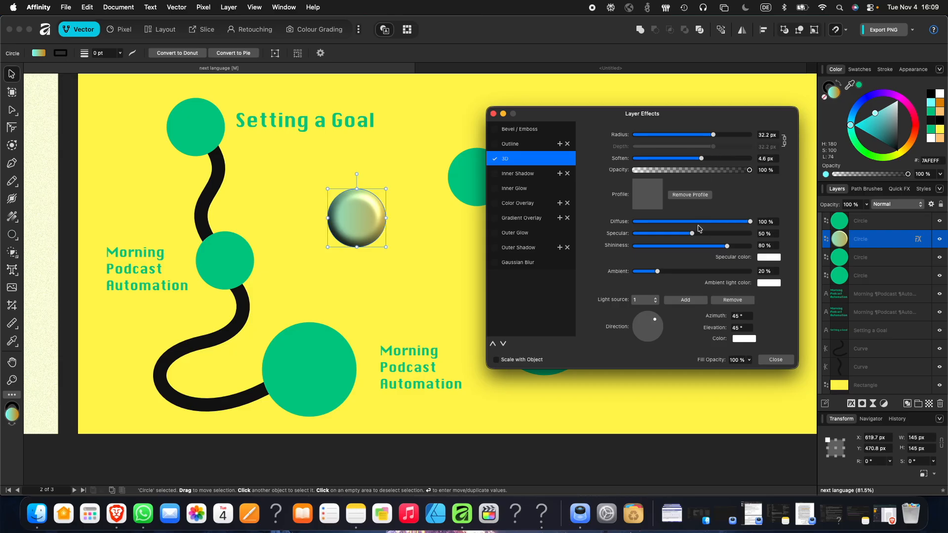
- Try the circle's 3D effect at 82% diffuse, 29% specular, 73% shininess, 24.7 px radius and 2.1 px soften, and switch it off
mouse_move(701, 221)
mouse_down()
mouse_move(733, 229)
mouse_move(670, 239)
mouse_up()
mouse_move(727, 246)
mouse_down()
mouse_move(666, 247)
mouse_move(719, 251)
mouse_up()
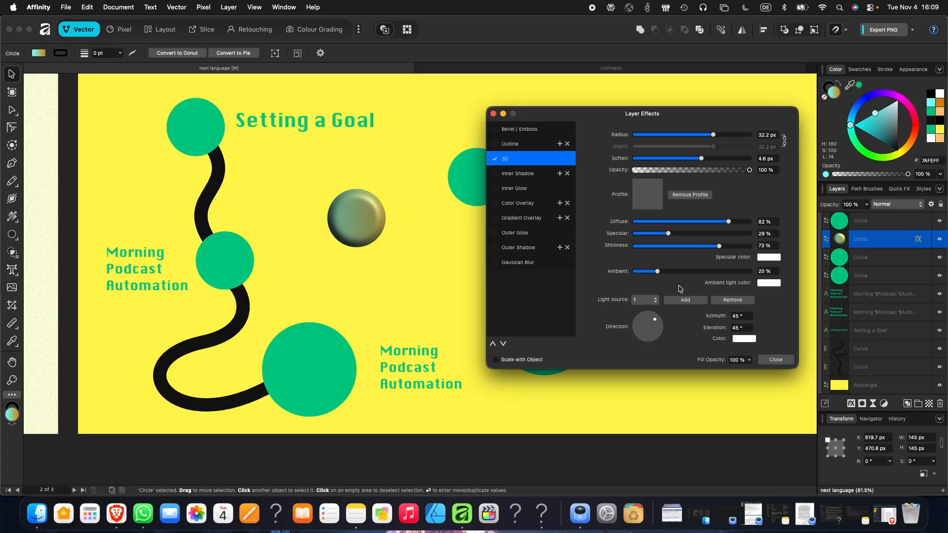
drag(712, 134, 744, 136)
drag(701, 158, 664, 158)
mouse_move(735, 134)
mouse_down()
mouse_move(706, 132)
mouse_move(752, 143)
mouse_move(703, 146)
mouse_up()
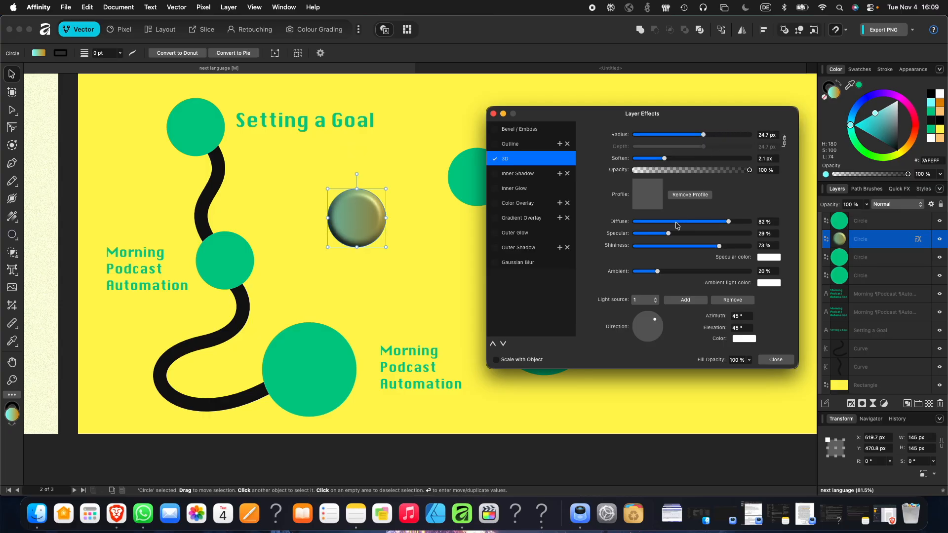
click(494, 158)
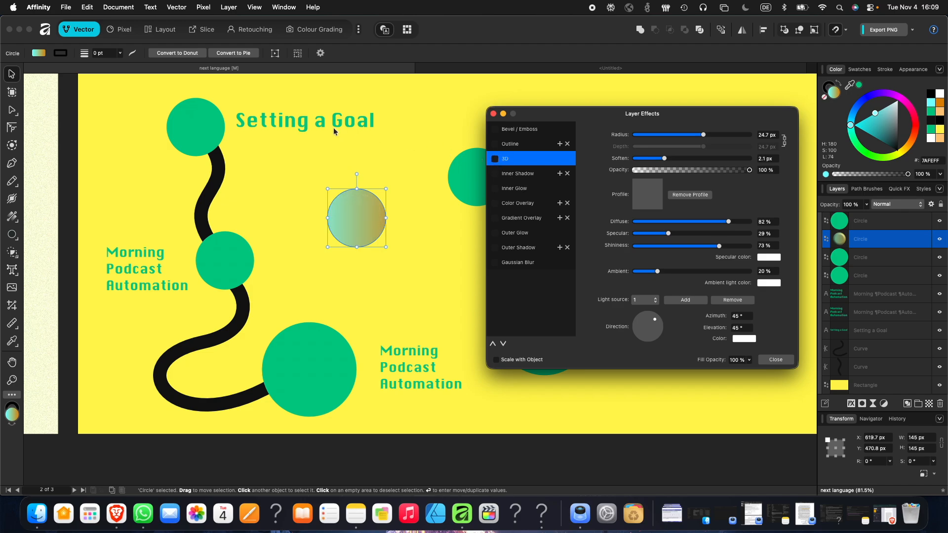
- Try the 3D effect with default settings on the copied "Morning Podcast Automation" label and switch it off again
click(345, 124)
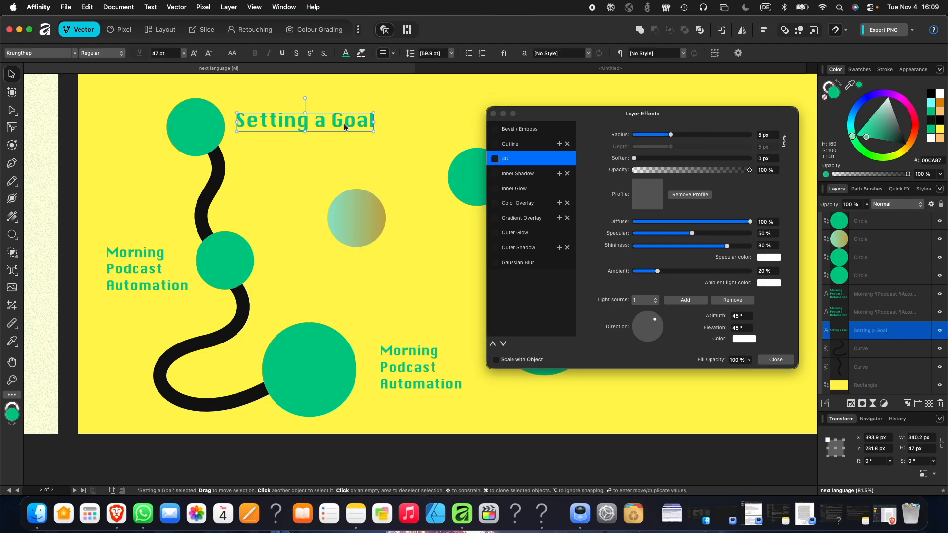
click(427, 374)
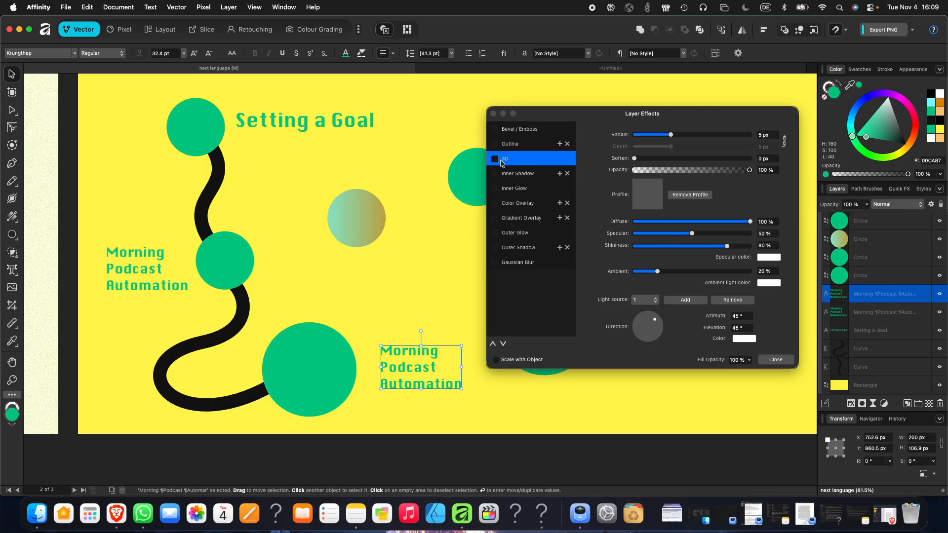
drag(609, 111, 617, 82)
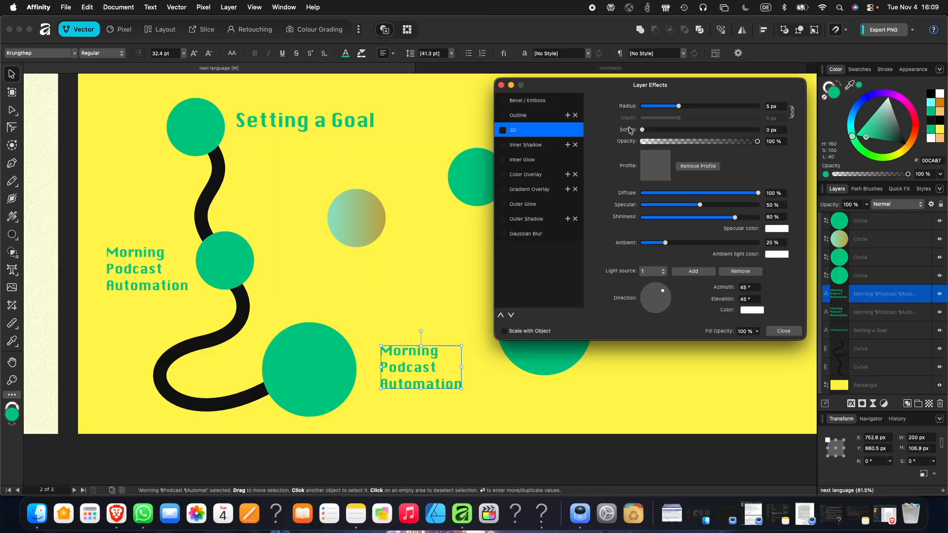
click(503, 130)
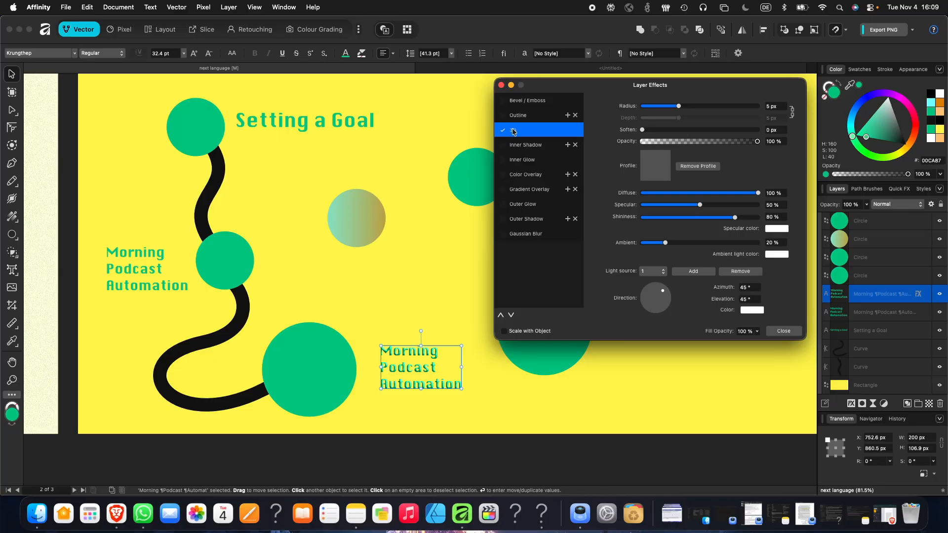
click(351, 220)
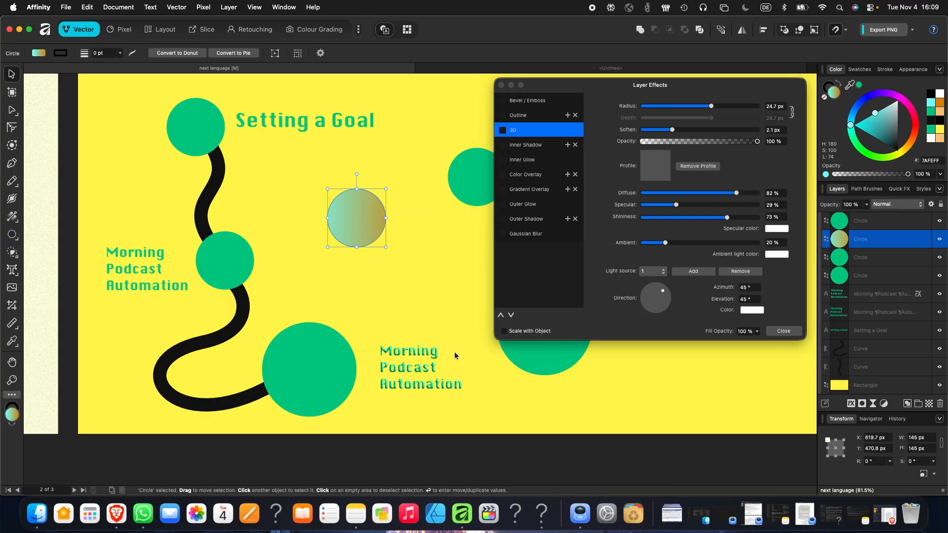
click(428, 360)
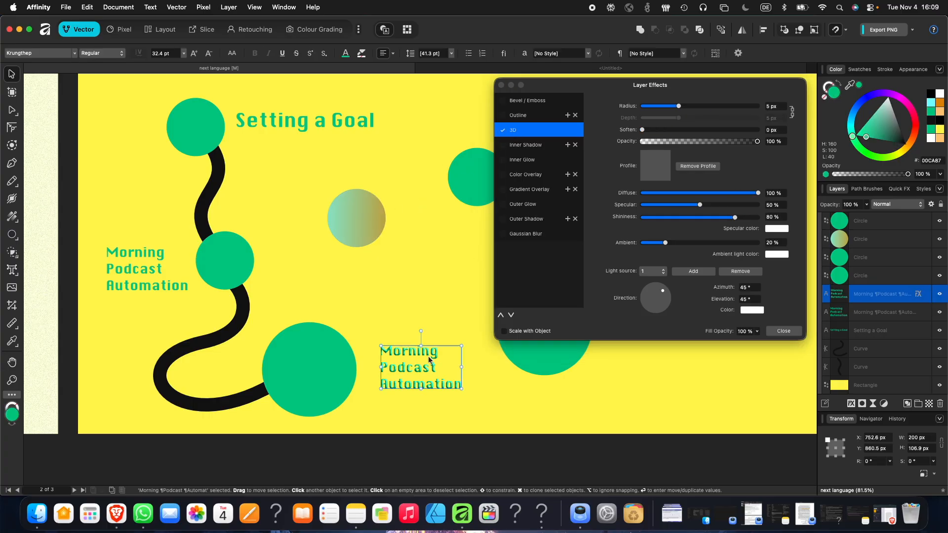
click(503, 130)
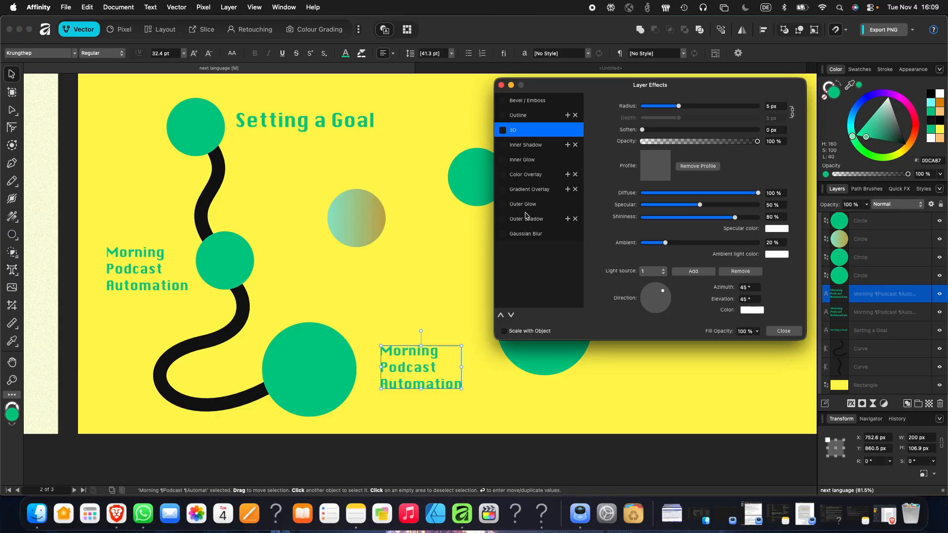
- Give the copied label an outside outline effect in solid red with a 3.3 px radius
click(523, 116)
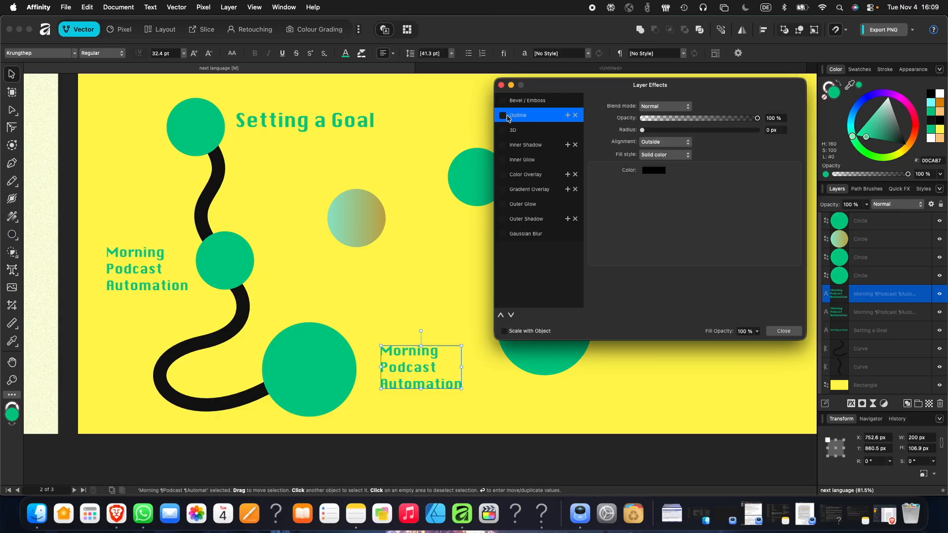
click(503, 116)
drag(643, 132, 667, 134)
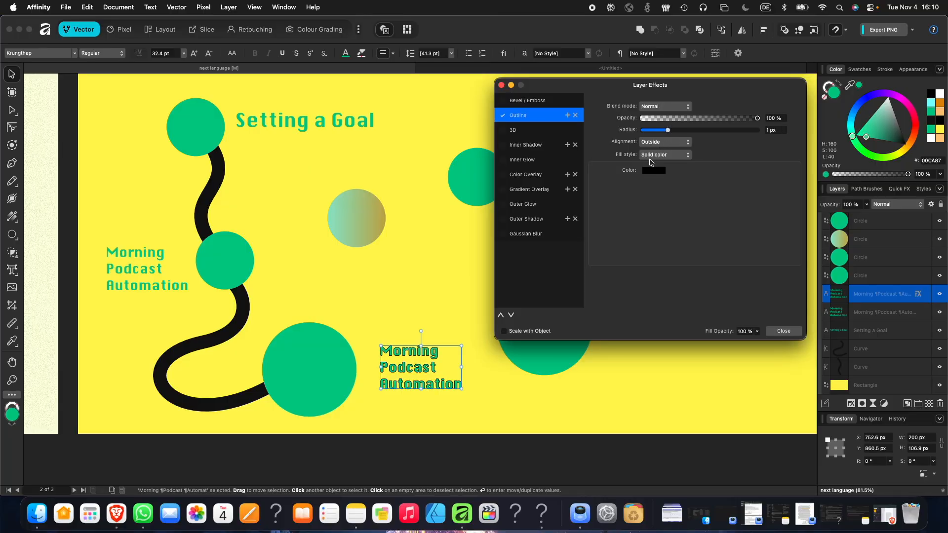
click(687, 157)
click(679, 158)
click(658, 173)
drag(683, 272, 768, 240)
click(727, 172)
drag(667, 130, 675, 133)
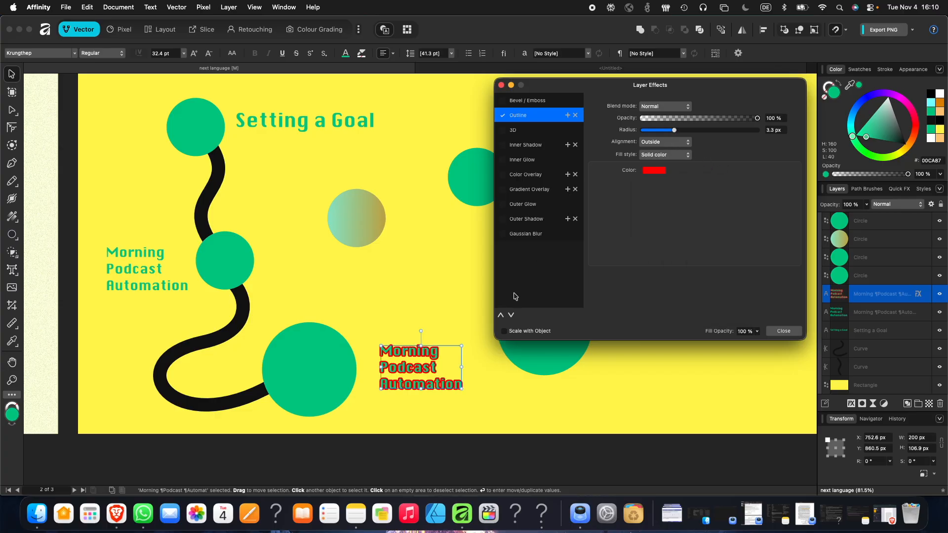
- Turn on Scale with Object for the label's effects and enlarge the copied label to about 443 × 237 px
click(503, 331)
drag(460, 348, 564, 287)
- Turn off Scale with Object, shrink the copied label to about 76 × 41 px, and deselect it
click(504, 331)
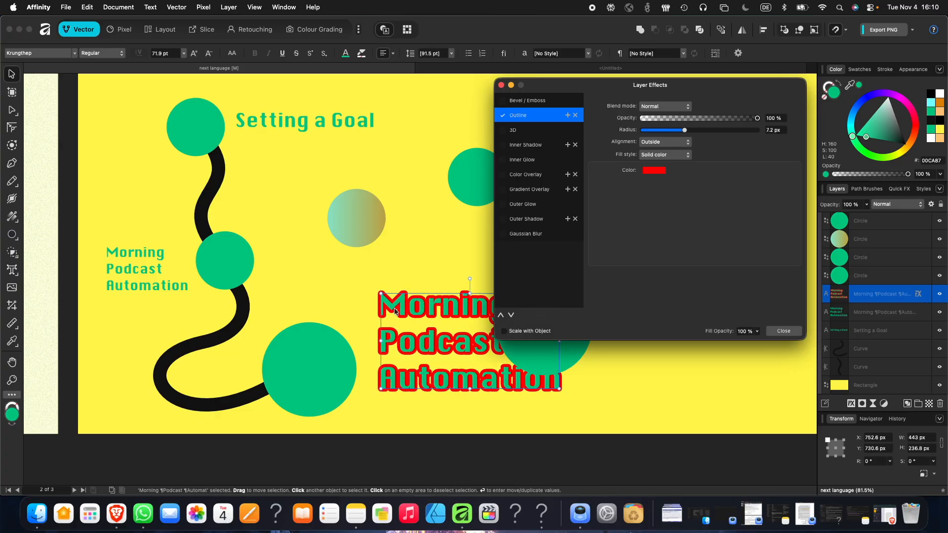
drag(384, 296, 436, 369)
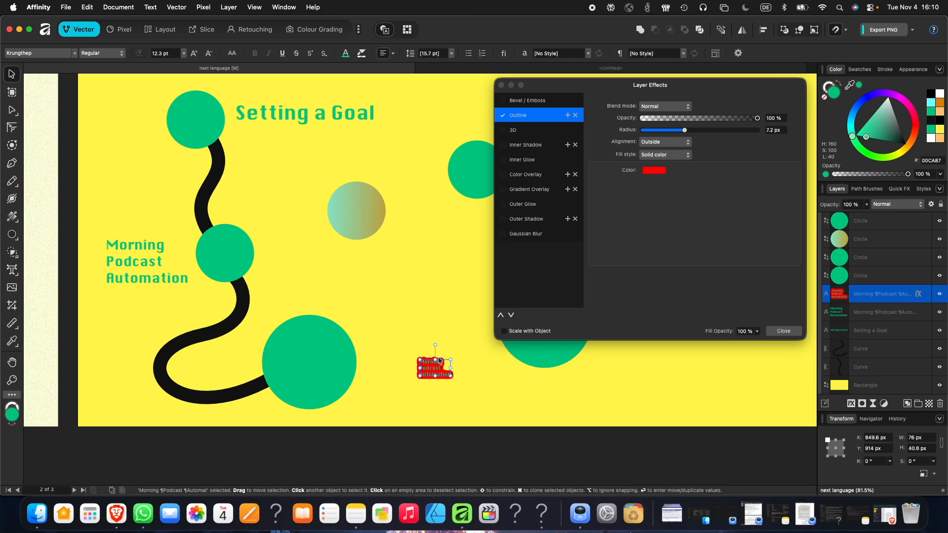
click(438, 396)
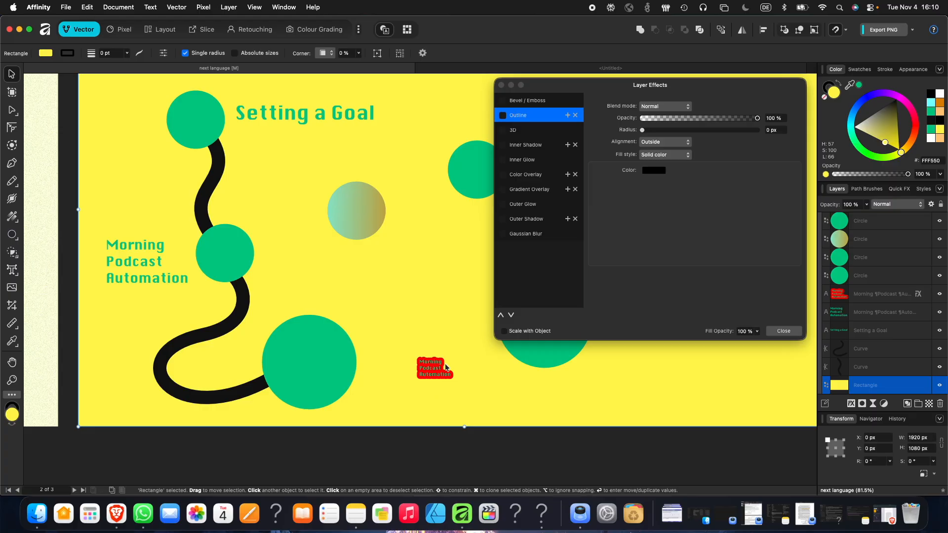
- Undo the copied label's resizing and red outline effect, back to the plain 200 × 106.9 px label, and close its layer effects
click(440, 374)
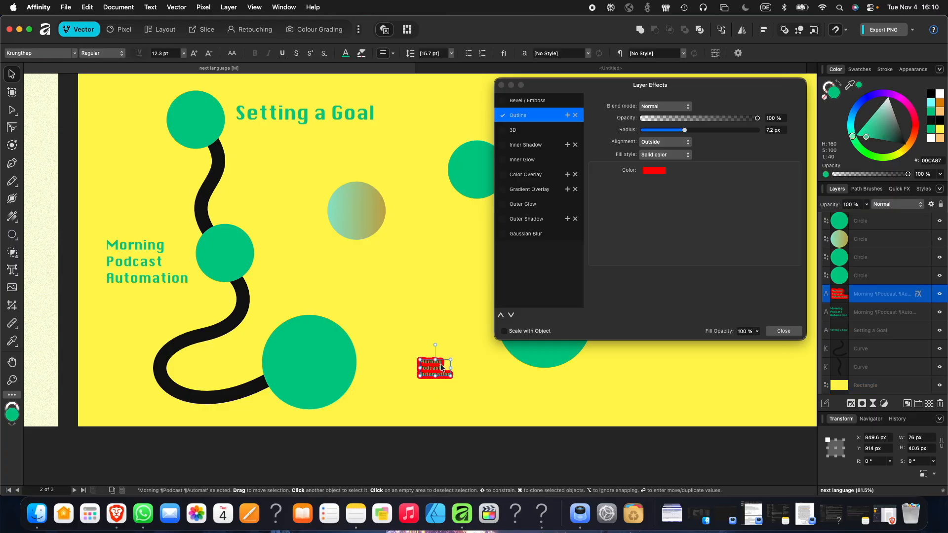
key(super+z)
key(super+z)
key(super+z)
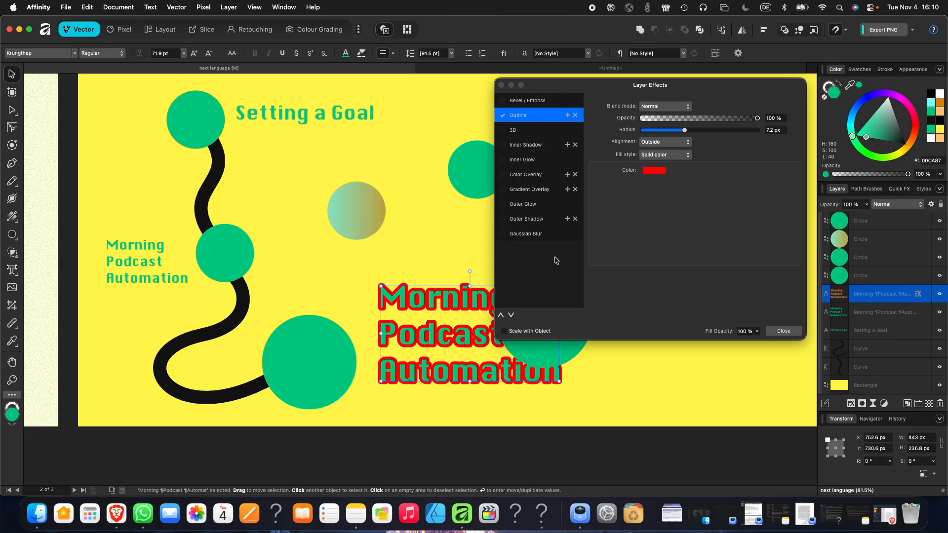
key(super+z)
key(super+z)
key(super+z)
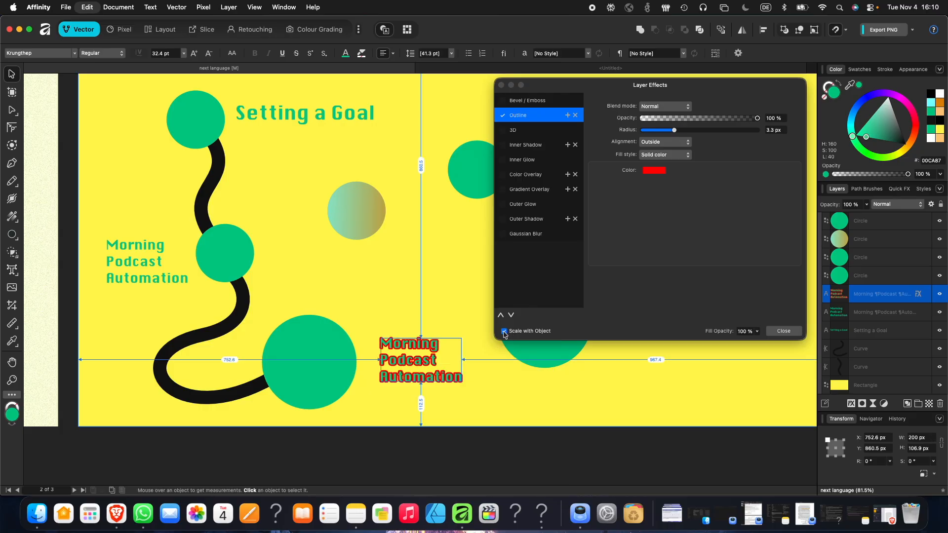
click(504, 332)
key(super+z)
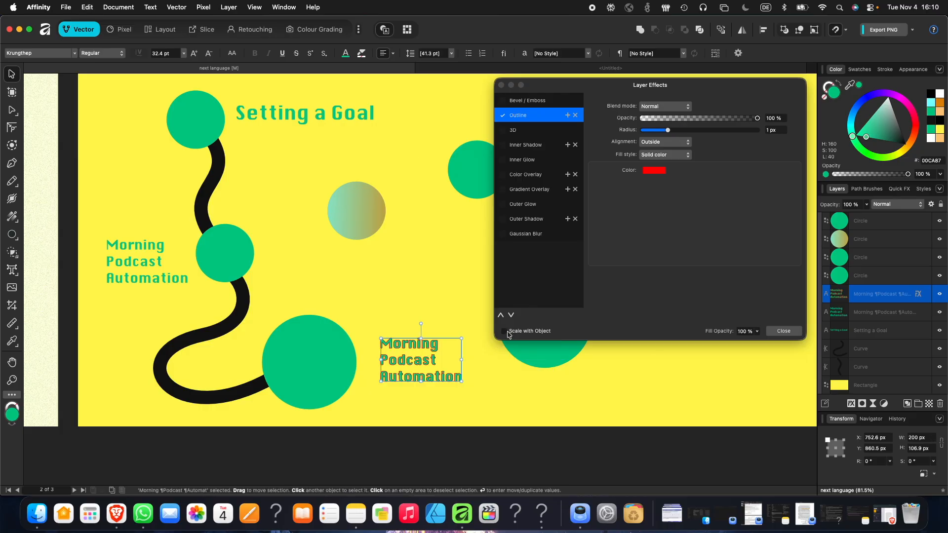
key(super+z)
click(503, 116)
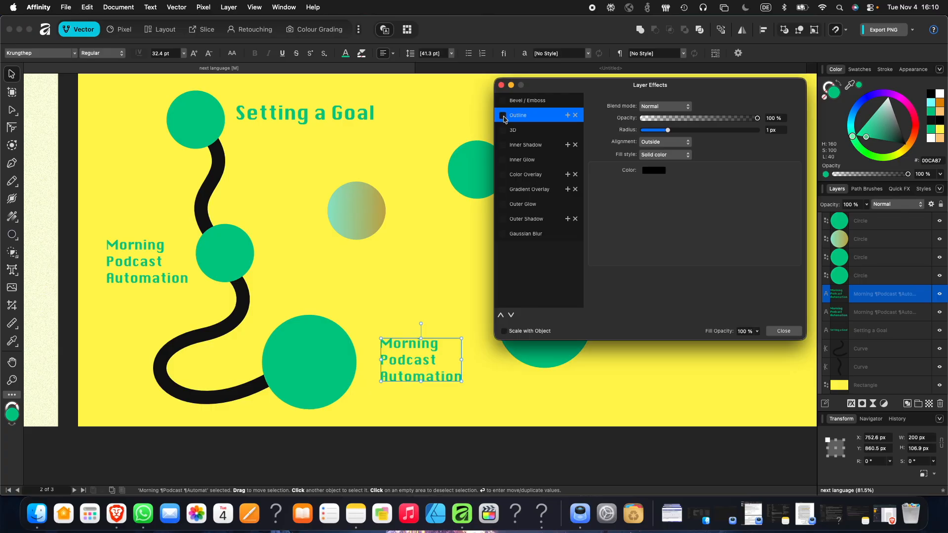
click(501, 85)
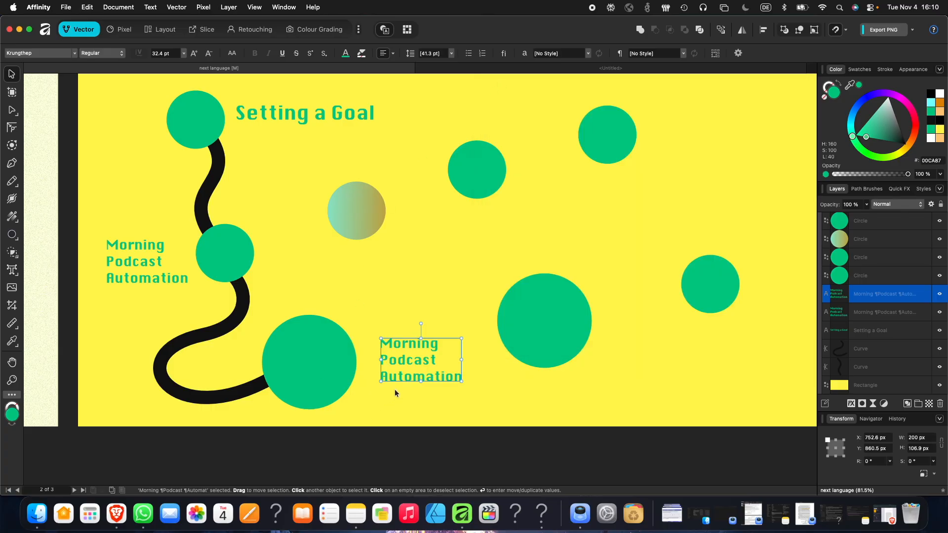
- Apply a black (000000) stroke to the copied label and open its character formatting, looking through the typography and paragraph options
click(829, 88)
click(904, 143)
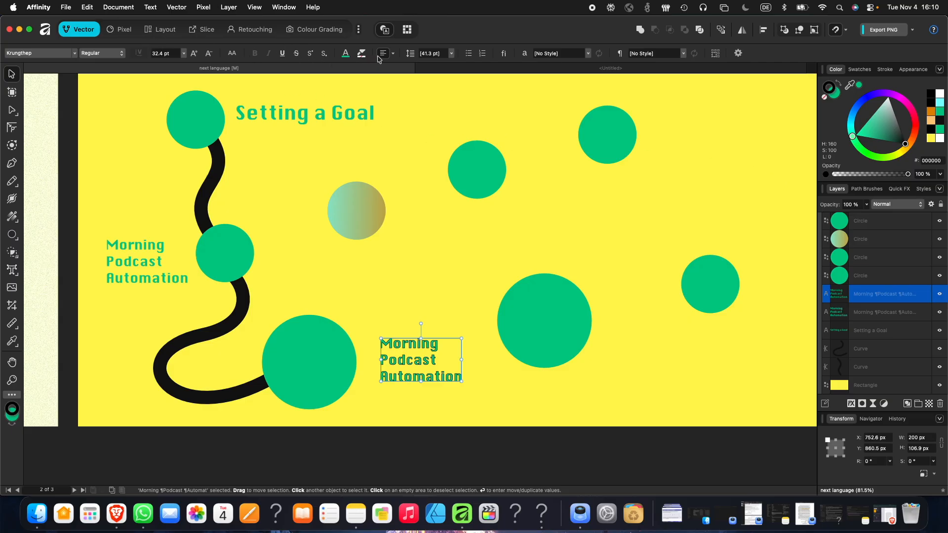
click(506, 56)
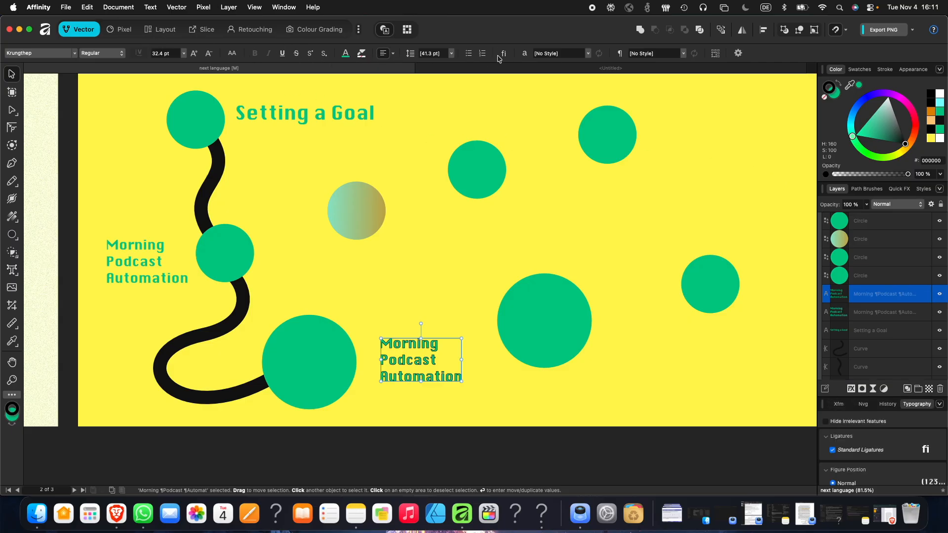
click(620, 54)
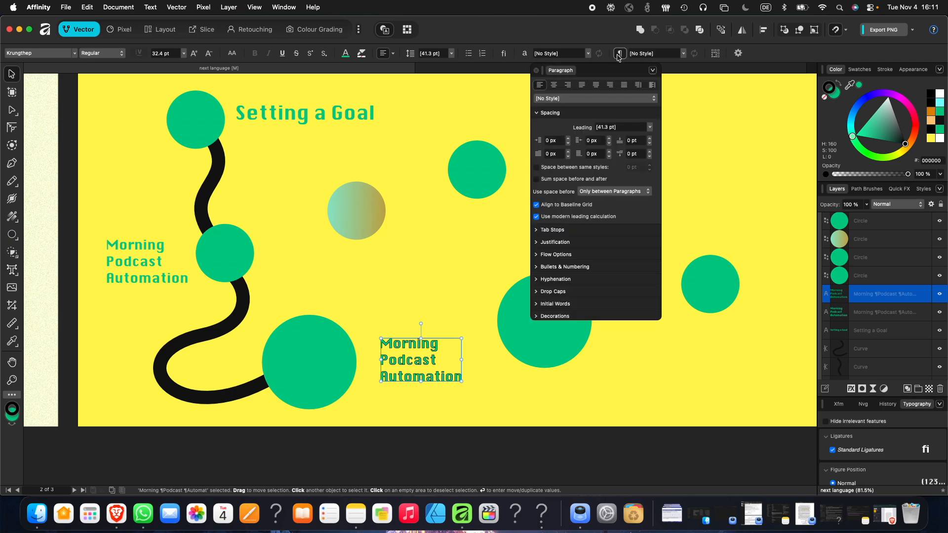
click(362, 53)
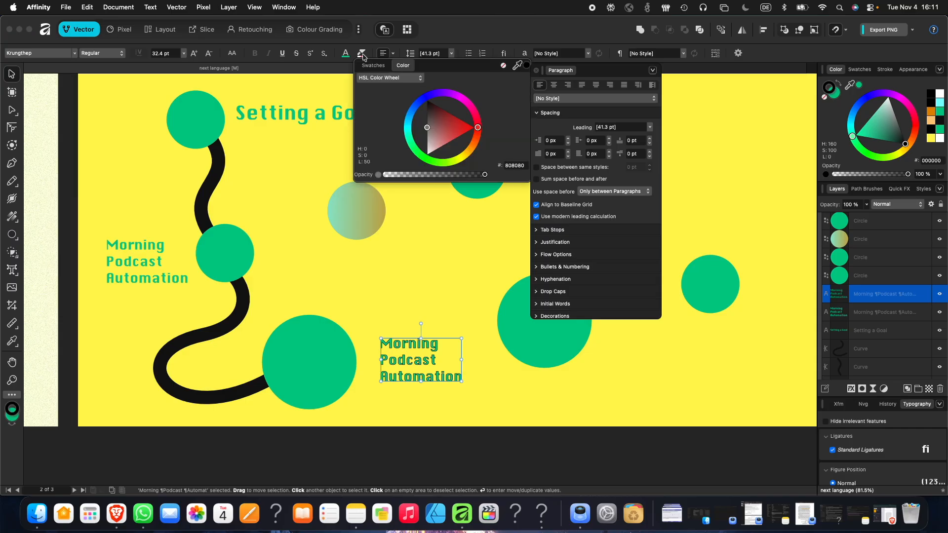
click(362, 54)
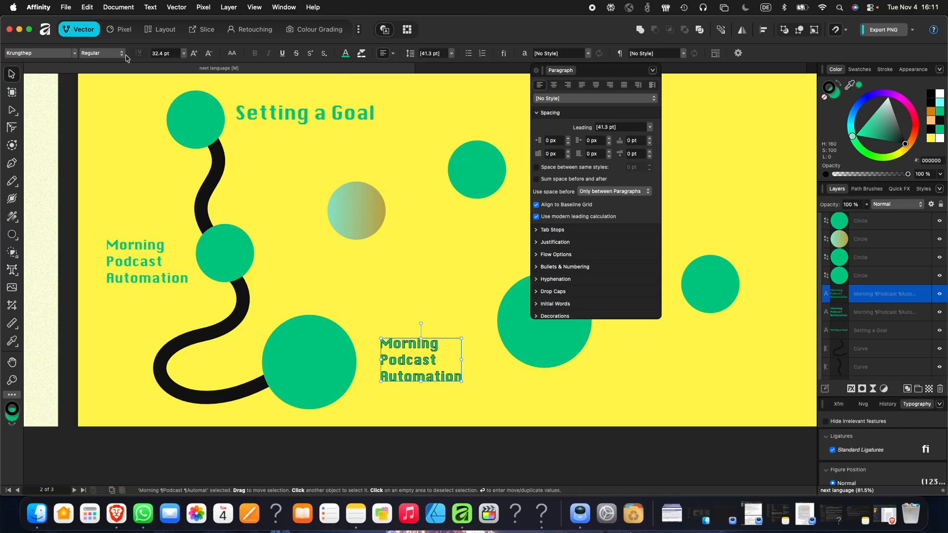
click(103, 53)
click(104, 54)
click(524, 53)
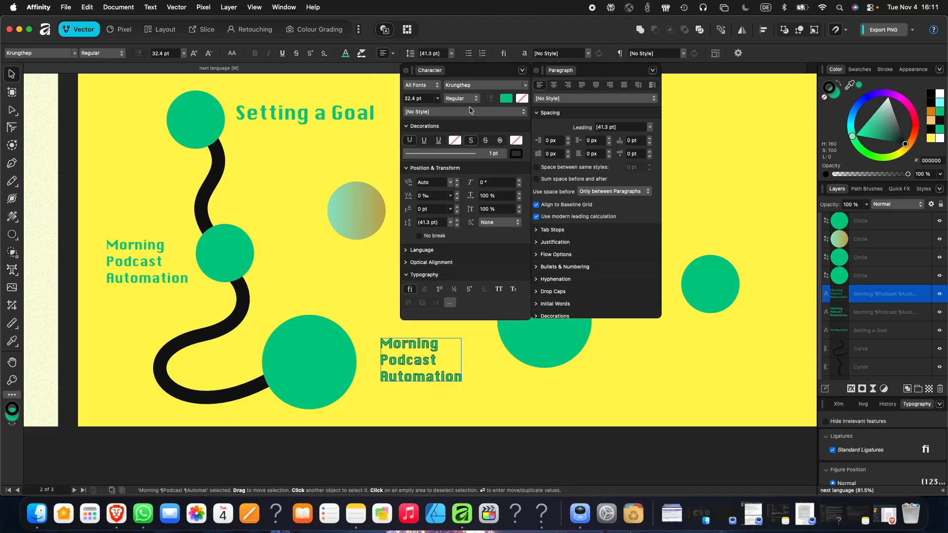
click(537, 70)
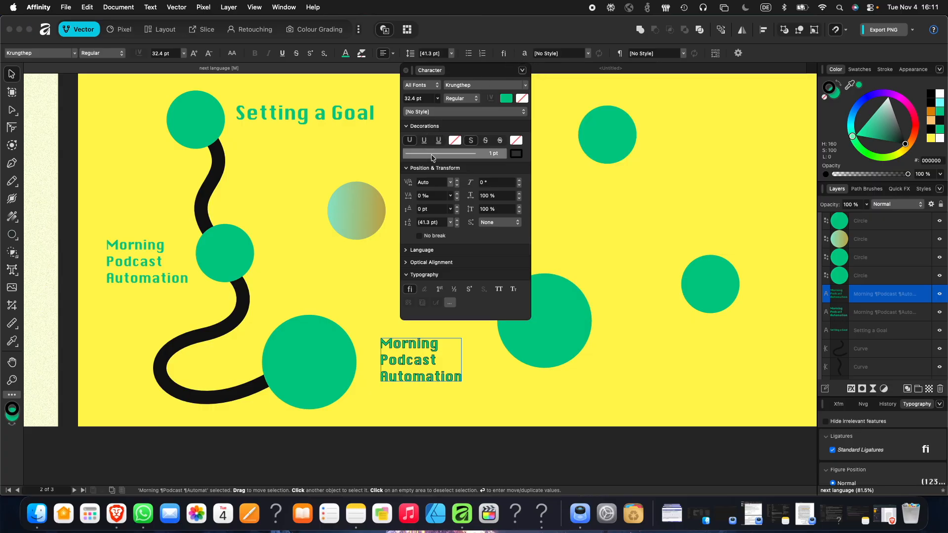
- Try a 4.5 pt stroke on the copied label's text and reduce it to 0.9 pt
click(432, 158)
drag(417, 186, 426, 189)
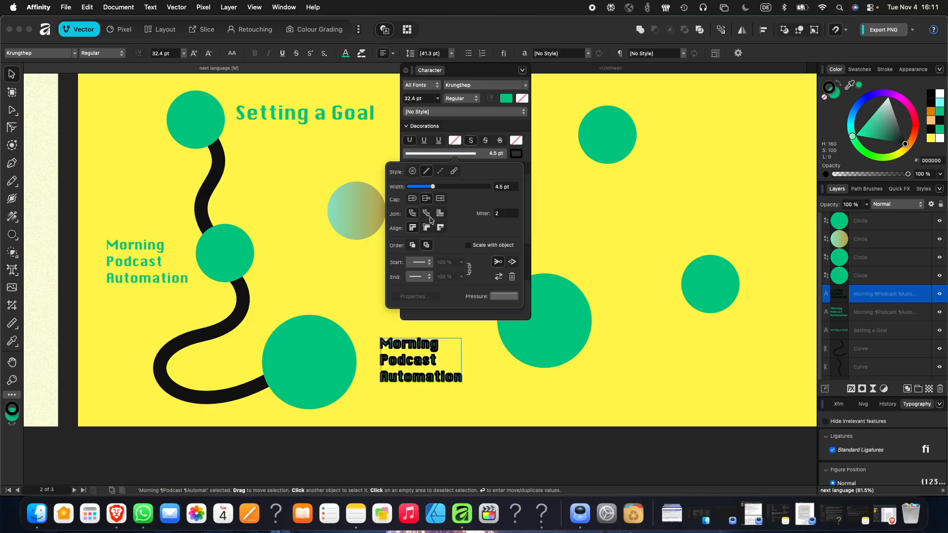
scroll(421, 353, up, 10)
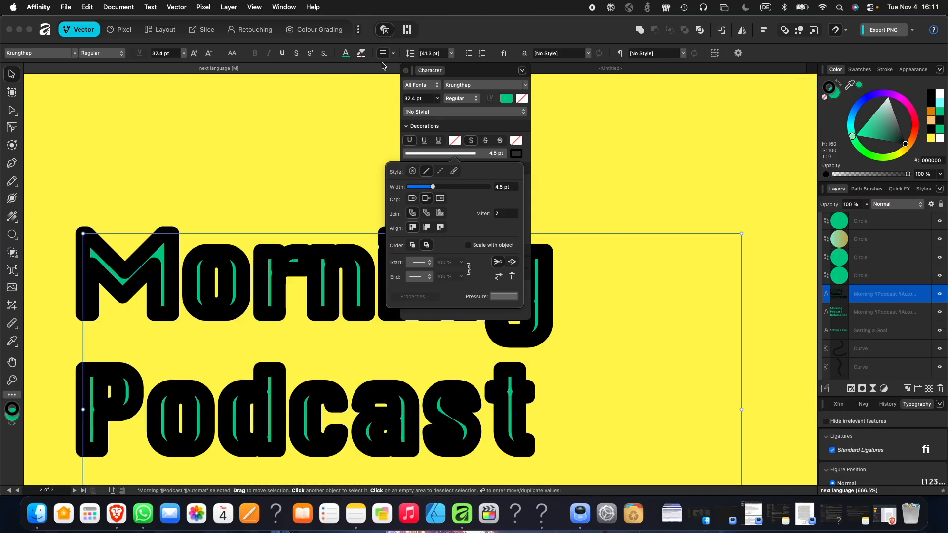
drag(434, 188, 424, 188)
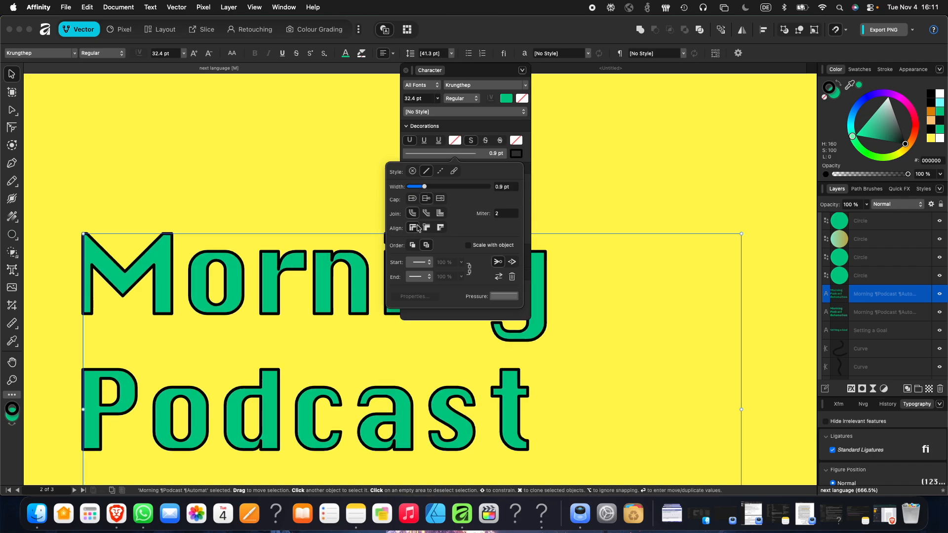
- Try the other join styles and the inside and outside alignments on the label's text stroke, returning to the original settings
click(426, 212)
click(413, 215)
click(440, 213)
click(412, 213)
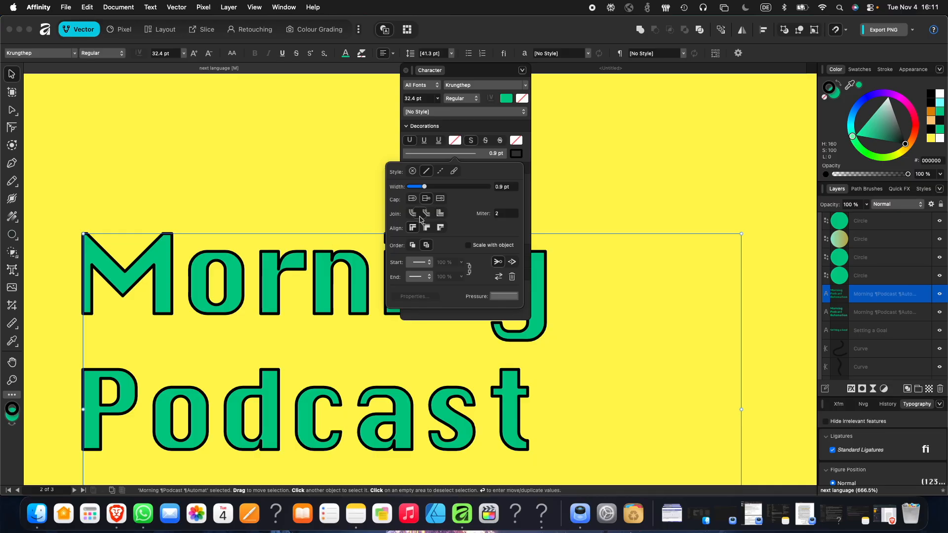
click(426, 227)
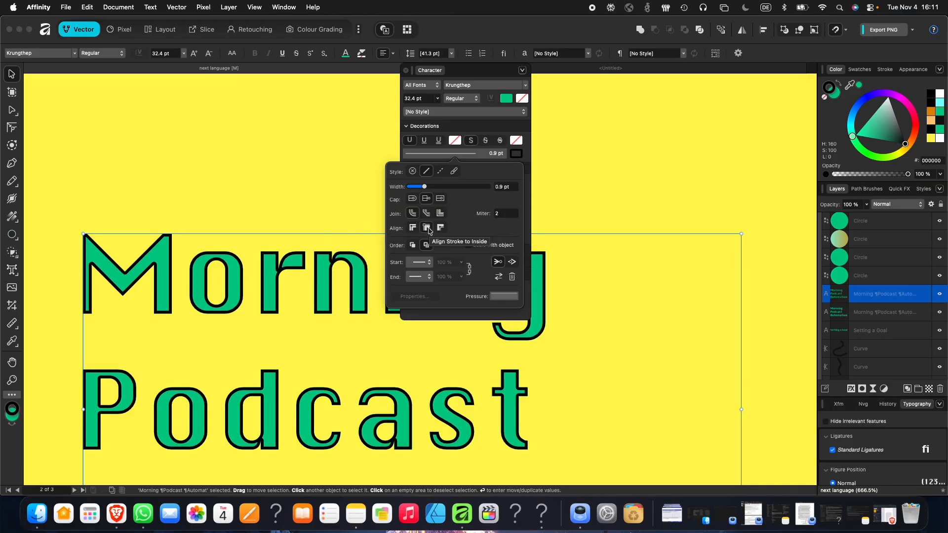
click(438, 228)
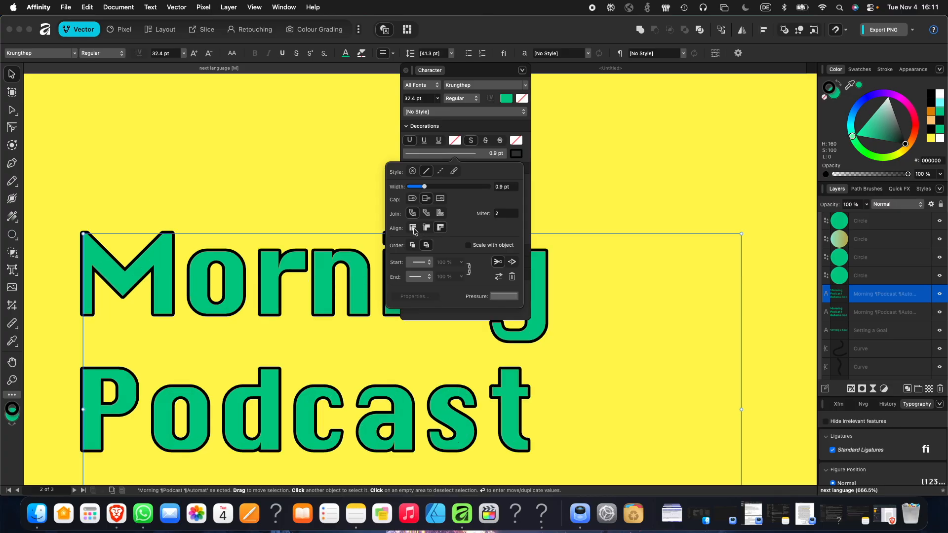
click(413, 228)
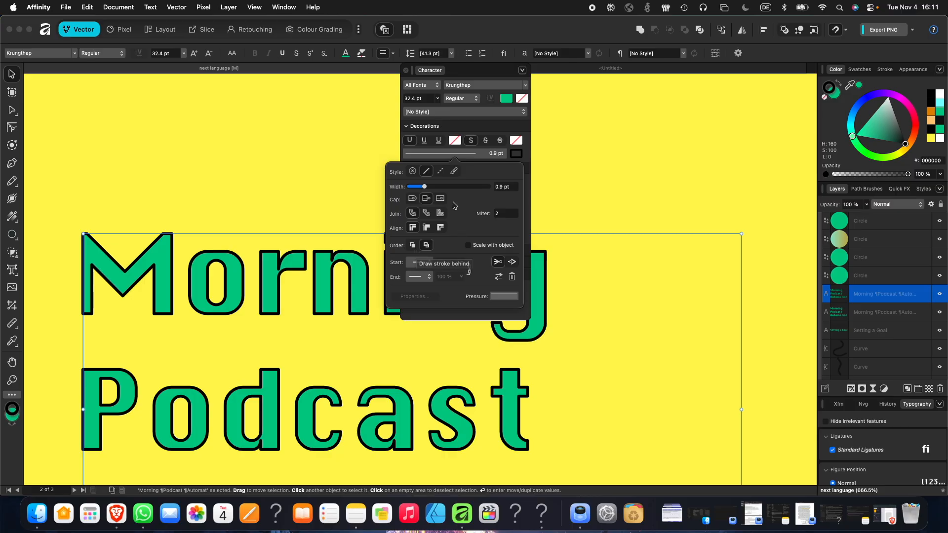
- Thin the label's text stroke to 0.6 pt with Scale with object on, remove the stroke and close the character formatting
mouse_move(424, 186)
mouse_down()
mouse_move(454, 190)
mouse_move(439, 191)
mouse_up()
drag(431, 193, 413, 193)
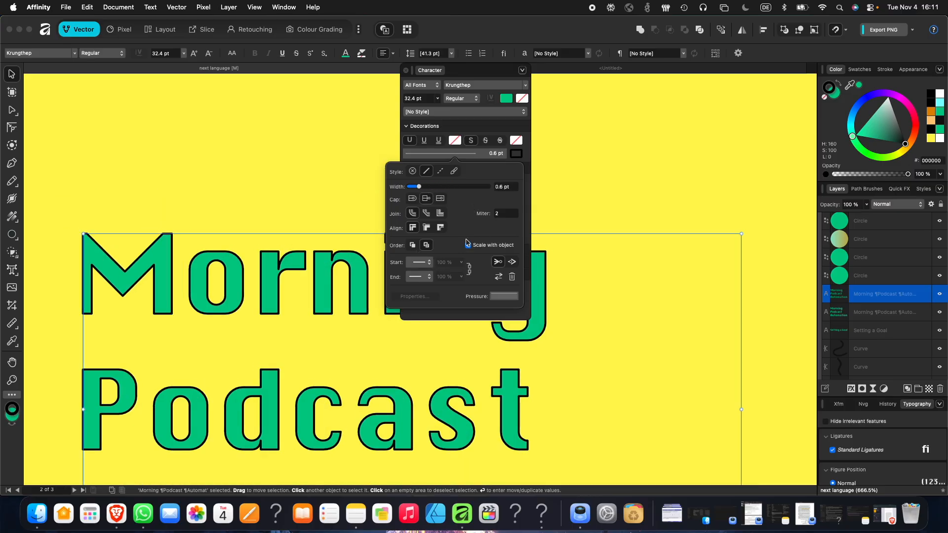
click(413, 172)
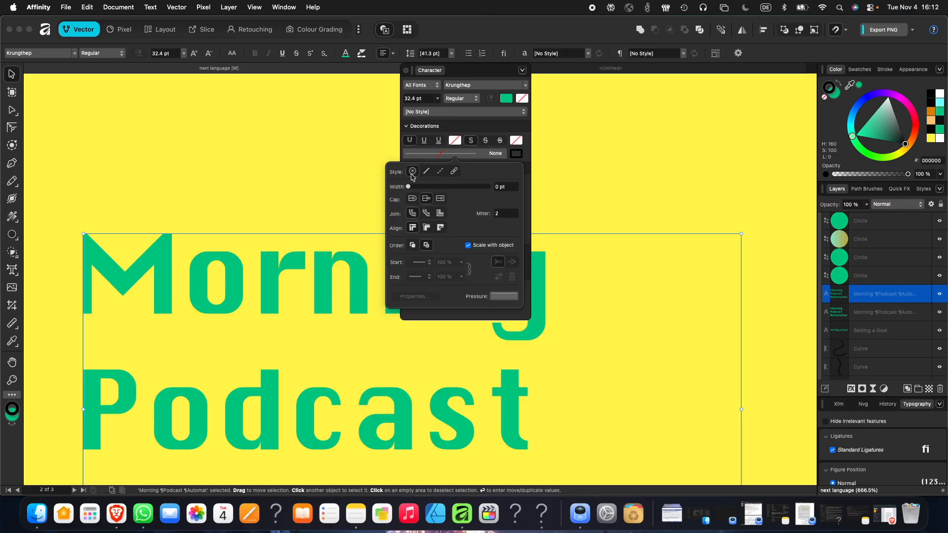
click(617, 142)
click(533, 269)
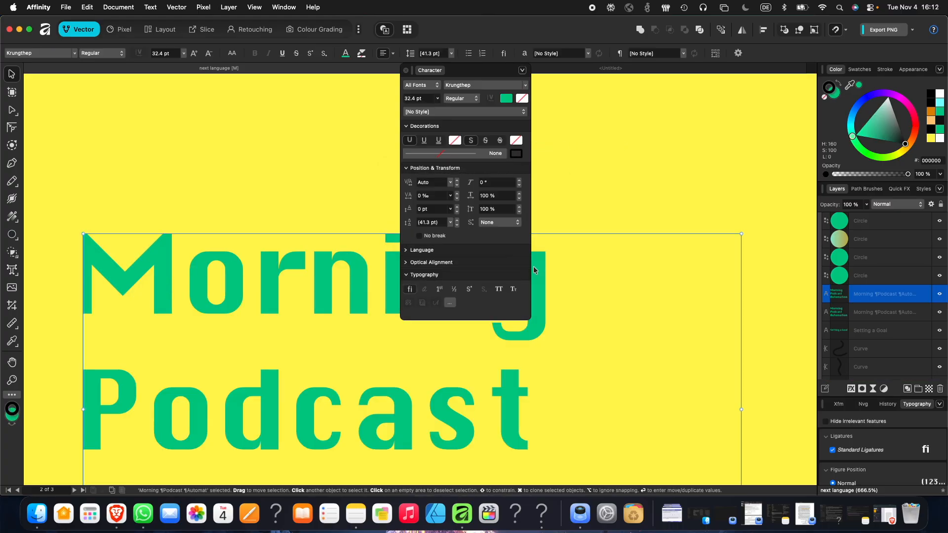
click(295, 109)
click(406, 70)
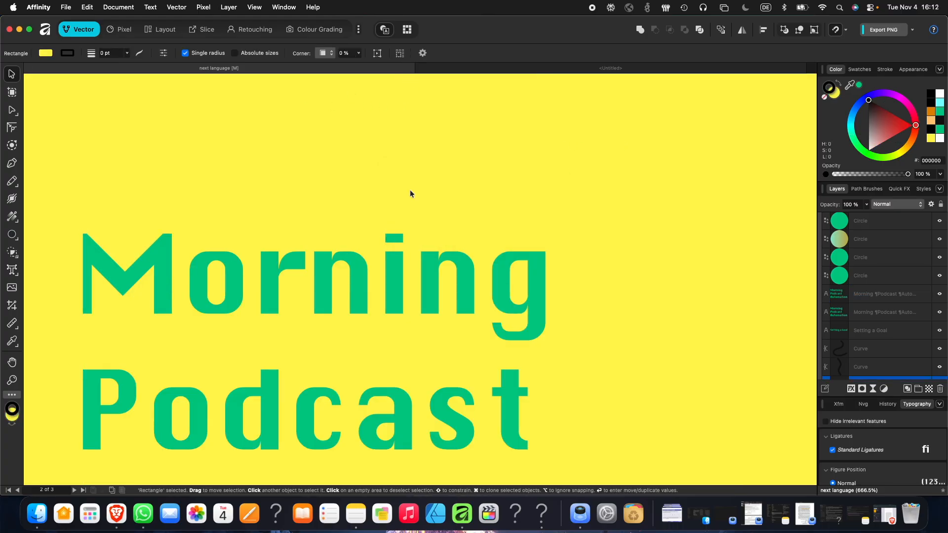
- Draw a 33 pt black segmented path from the Duolingo circle through both light green circles and Netflix to Evening Podcast Automation, behind the circles
scroll(410, 189, down, 5)
scroll(410, 190, down, 3)
scroll(410, 189, up, 1)
scroll(409, 190, down, 1)
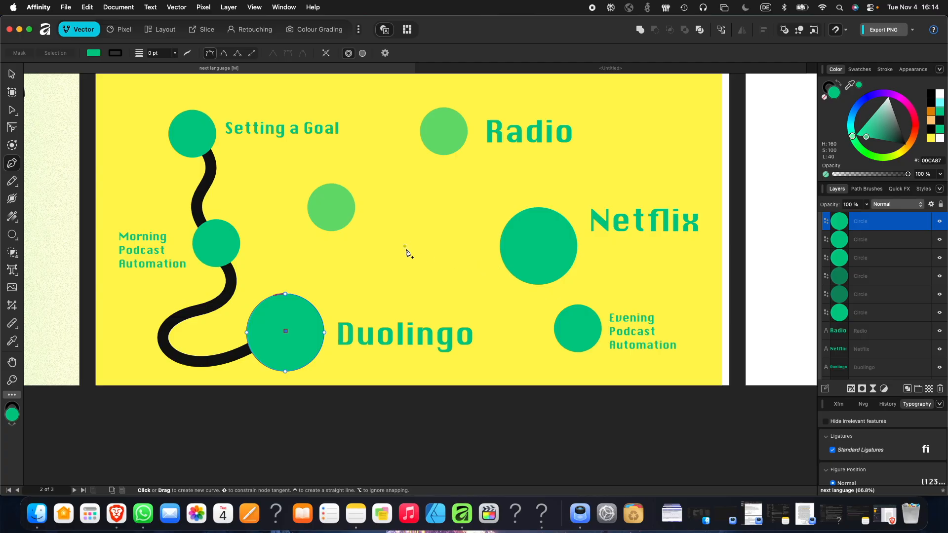
click(334, 216)
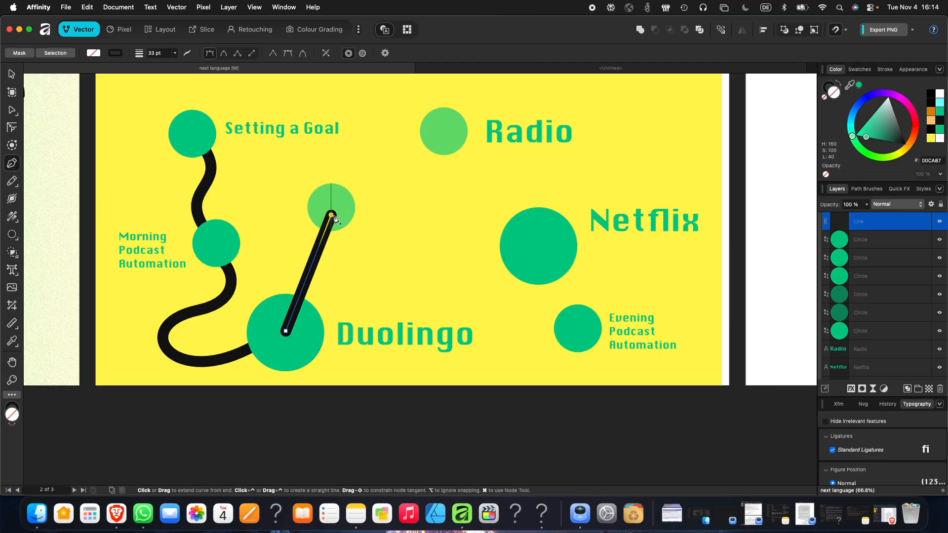
click(444, 131)
click(542, 245)
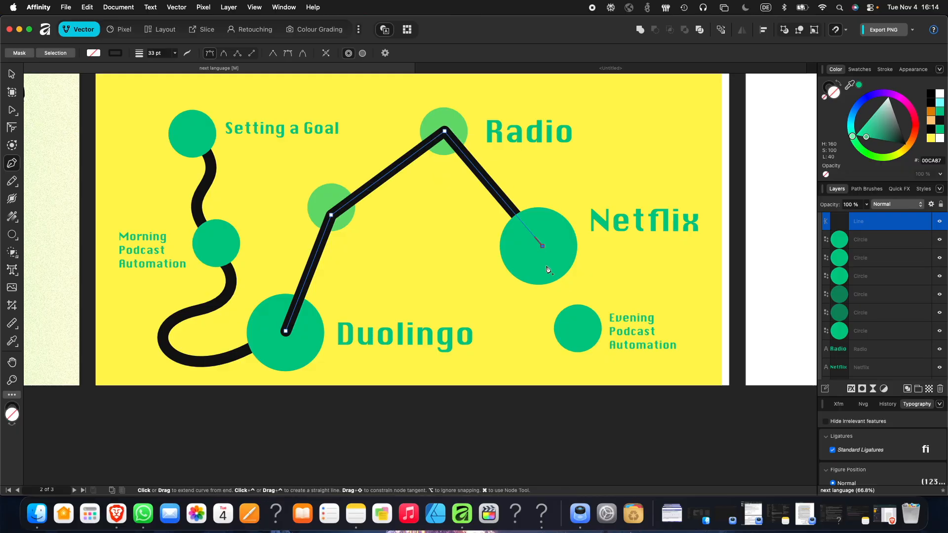
click(572, 324)
key(v)
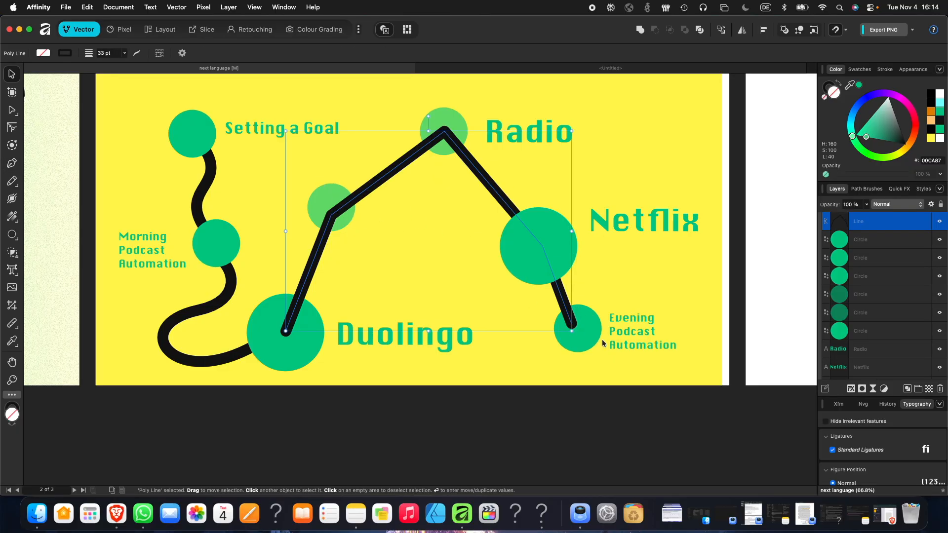
mouse_move(862, 228)
mouse_down()
mouse_move(845, 254)
mouse_move(859, 363)
mouse_up()
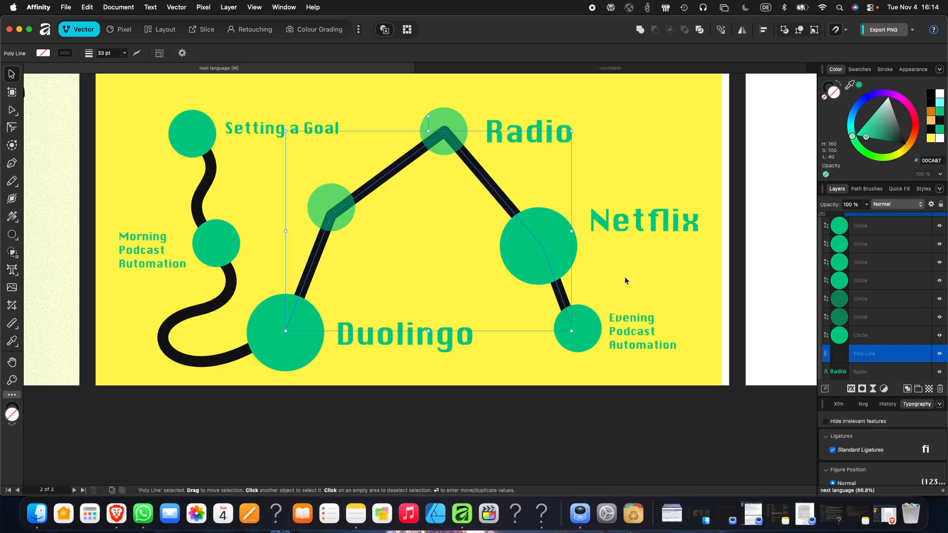
- Set the two translucent light green circles to 100 % opacity and recolour them dark green (009967)
click(437, 143)
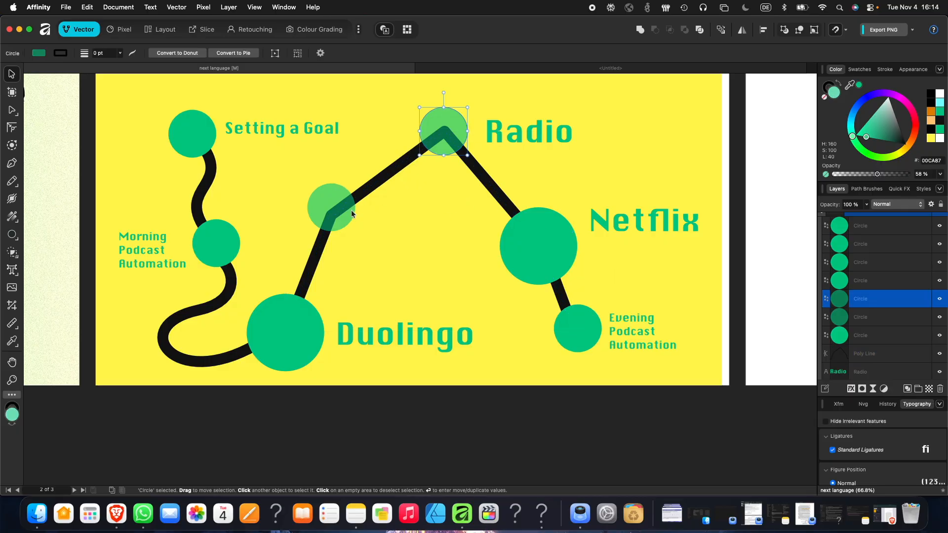
shift+click(336, 205)
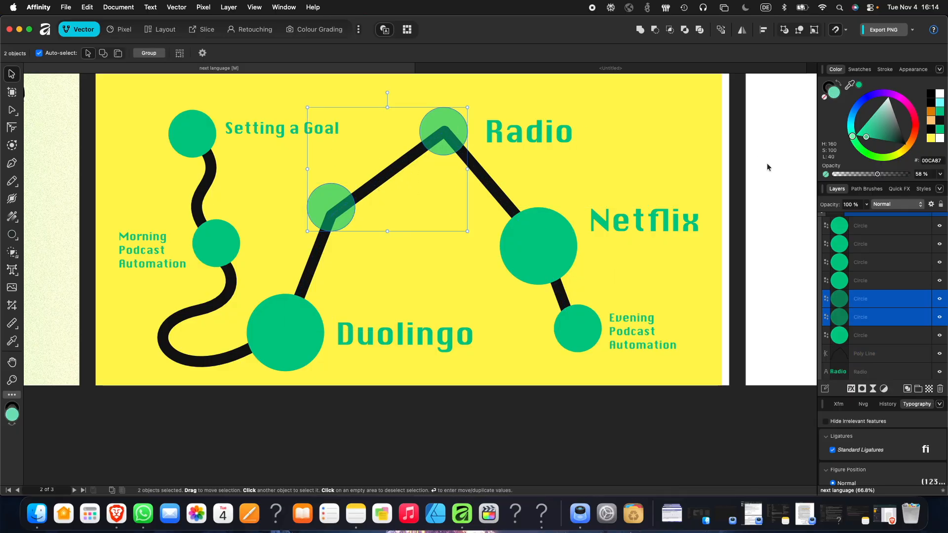
drag(882, 176, 907, 175)
drag(882, 141, 876, 143)
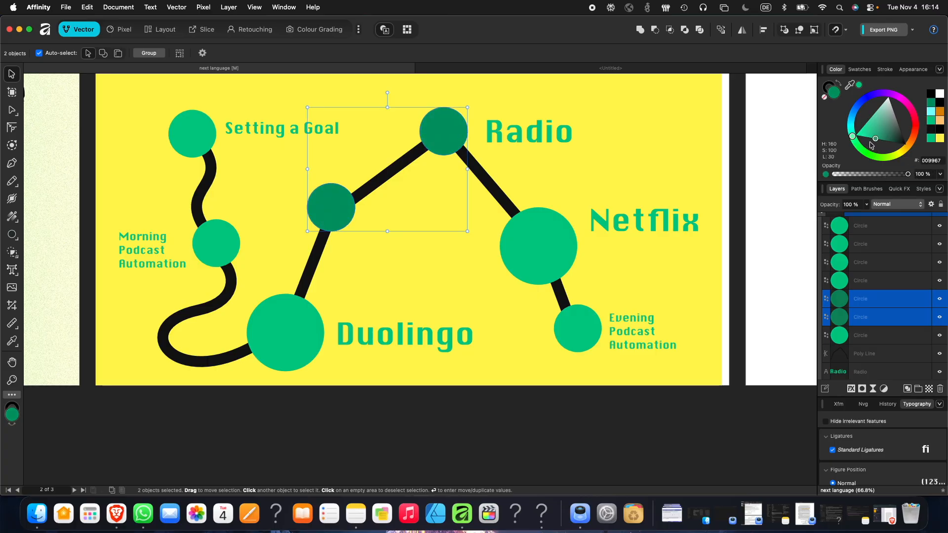
click(315, 288)
- Duplicate the "Radio" label beside the unlabelled dark green circle, open the copy's text for editing and leave it unchanged
click(524, 130)
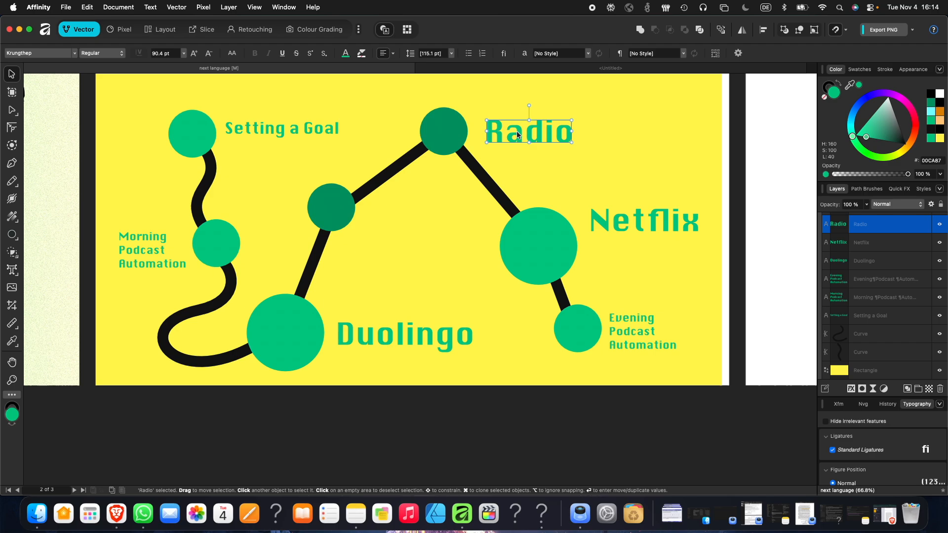
drag(516, 131, 385, 222)
key(t)
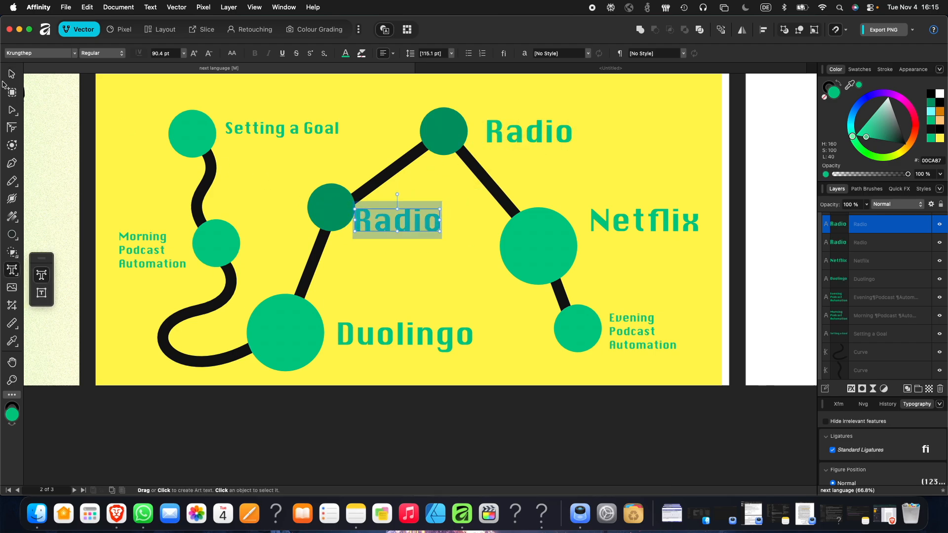
key(Escape)
click(326, 169)
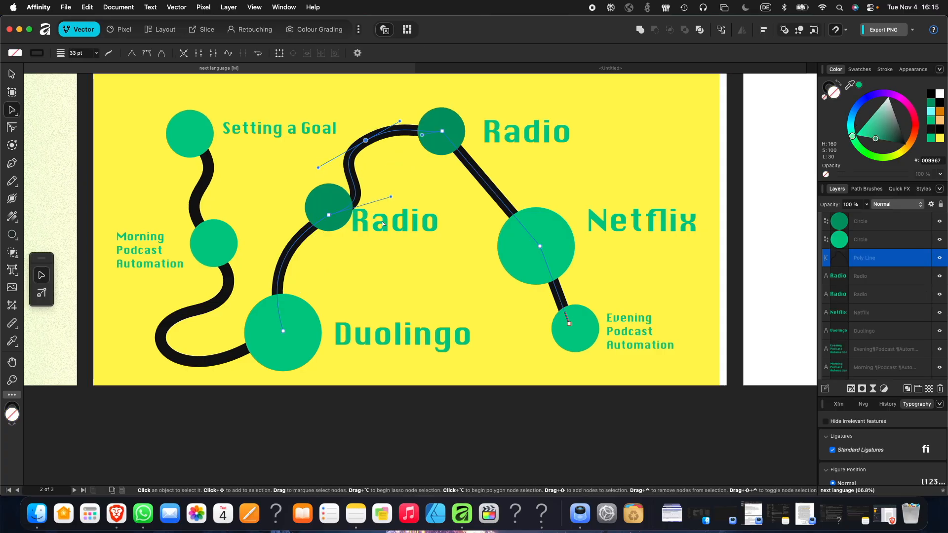
- Reshape the black path between the two dark green circles by shifting its node in the lower circle and tightening the bend above it
drag(329, 216, 337, 202)
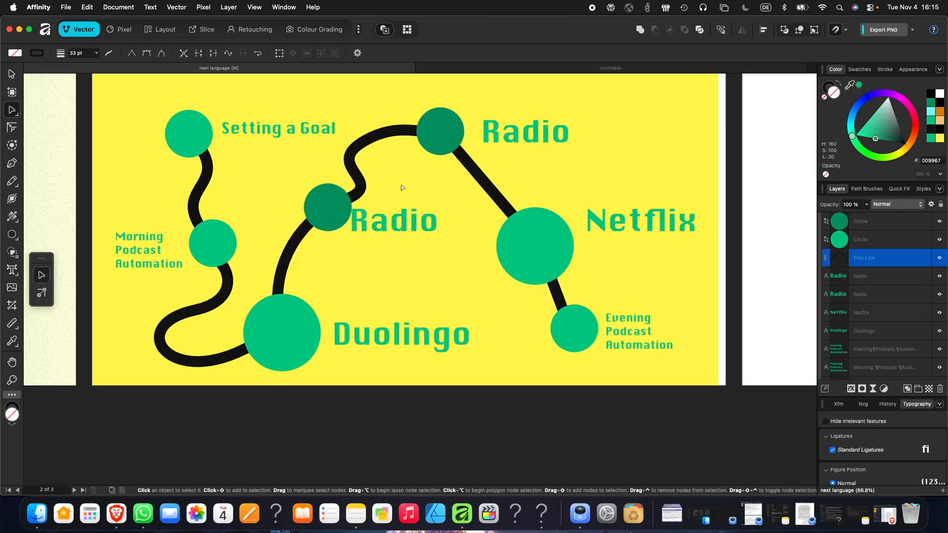
mouse_move(397, 185)
mouse_down()
mouse_move(423, 182)
mouse_move(386, 186)
mouse_up()
scroll(323, 163, down, 1)
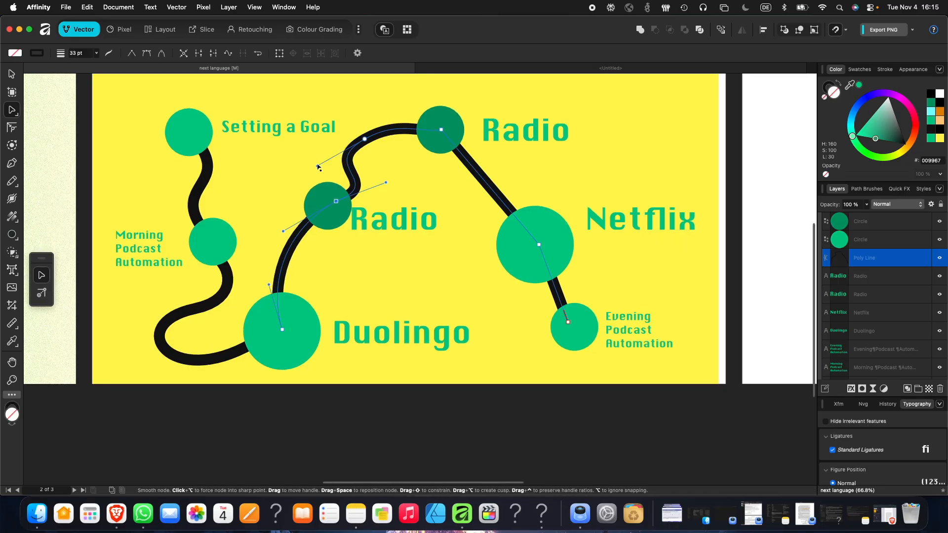
mouse_move(364, 138)
mouse_down()
mouse_move(428, 127)
mouse_move(393, 122)
mouse_move(401, 123)
mouse_move(375, 141)
mouse_up()
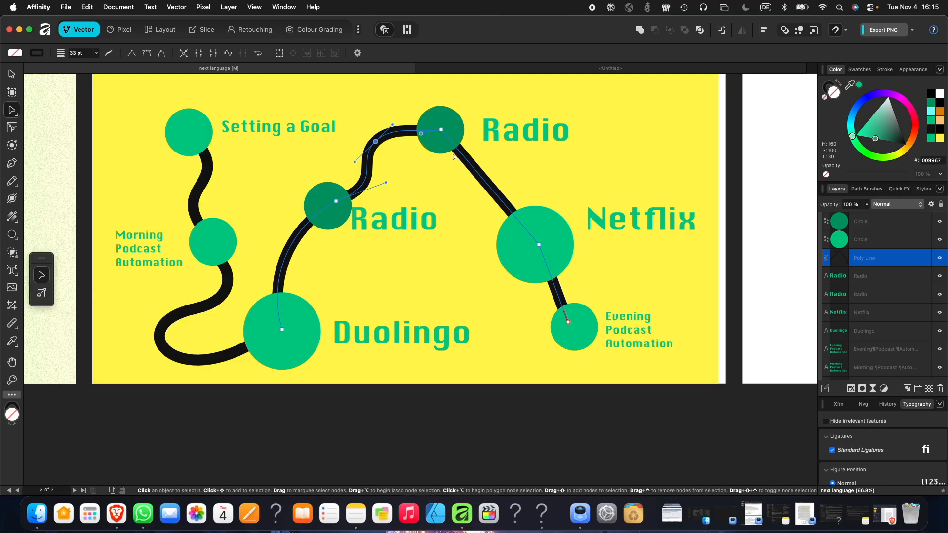
- Bend the straight path segment between the upper dark green circle and the Netflix circle into a winding curve with one added node
drag(471, 164, 493, 187)
click(469, 195)
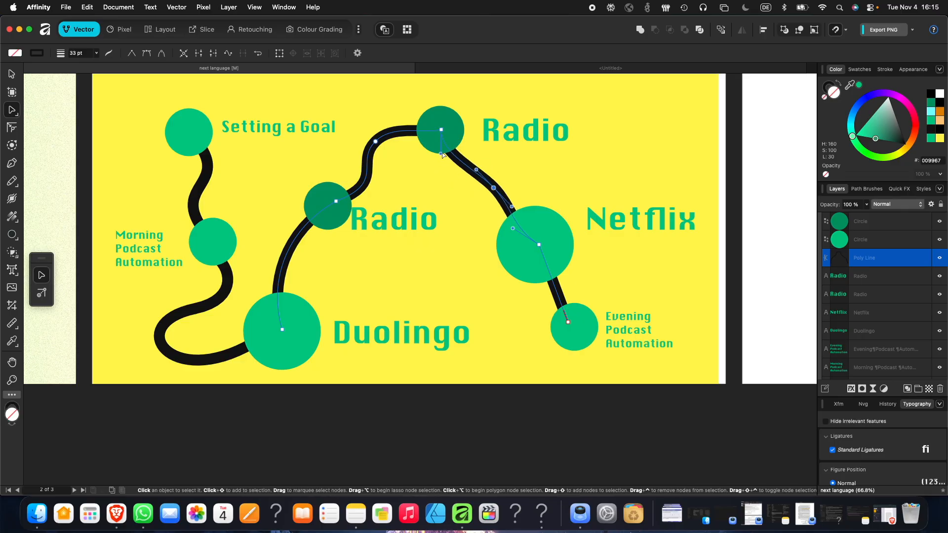
click(456, 158)
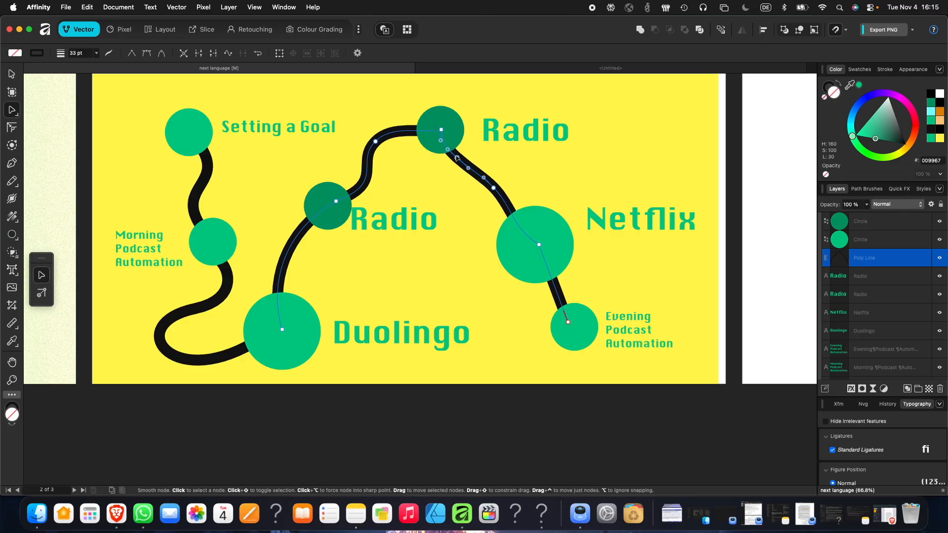
key(BackSpace)
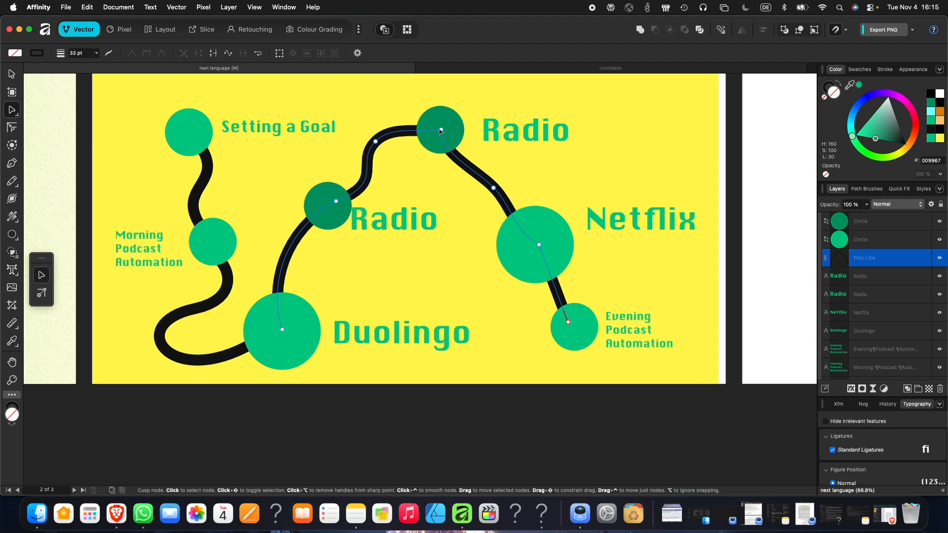
click(440, 130)
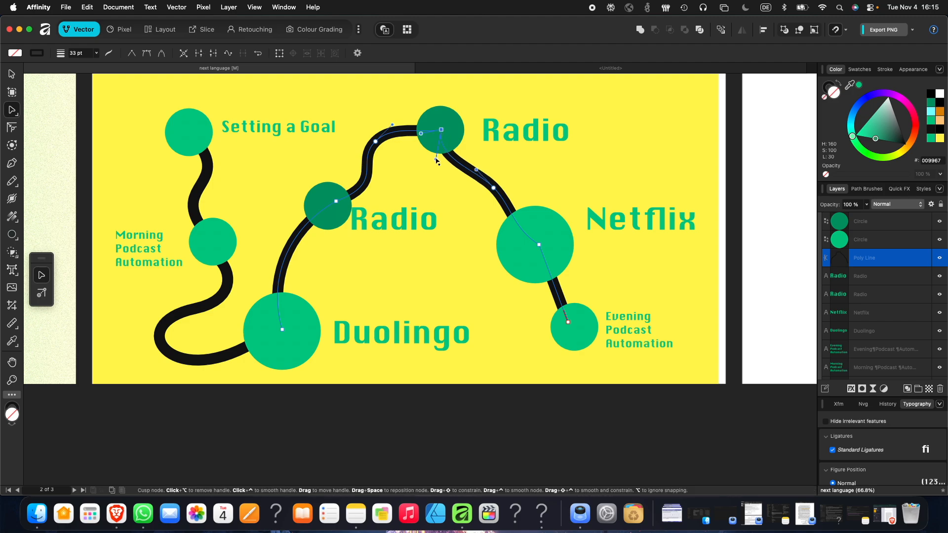
drag(434, 172, 454, 173)
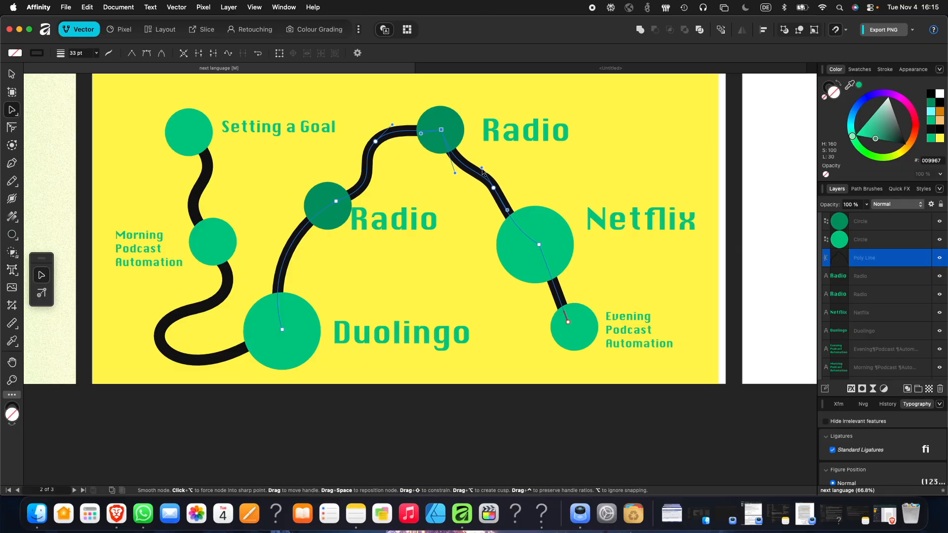
drag(486, 172, 447, 184)
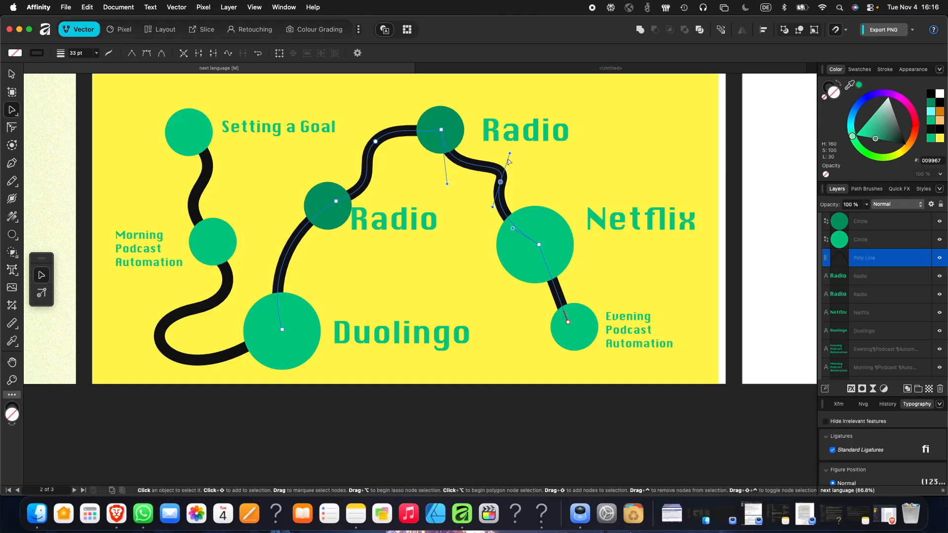
mouse_move(509, 153)
mouse_down()
mouse_move(506, 139)
mouse_move(512, 148)
mouse_up()
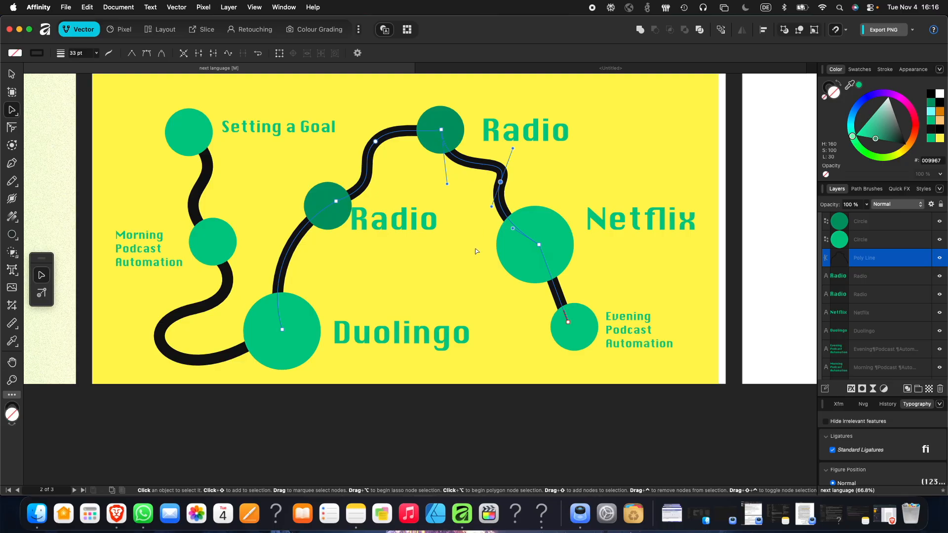
- Smooth the bend above the Netflix circle by moving its middle node toward the circle and adjusting the path where it leaves the upper circle
click(454, 279)
click(469, 166)
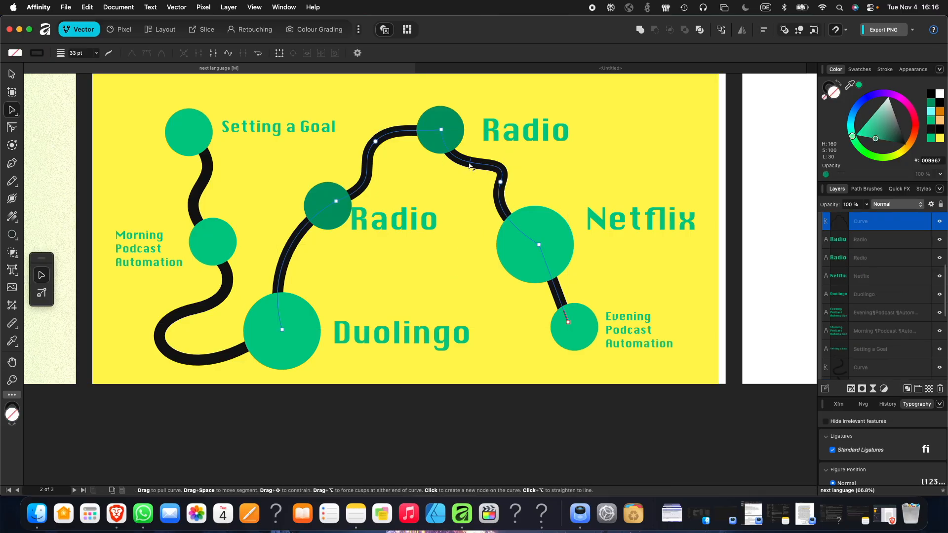
drag(454, 157, 465, 160)
drag(441, 130, 446, 129)
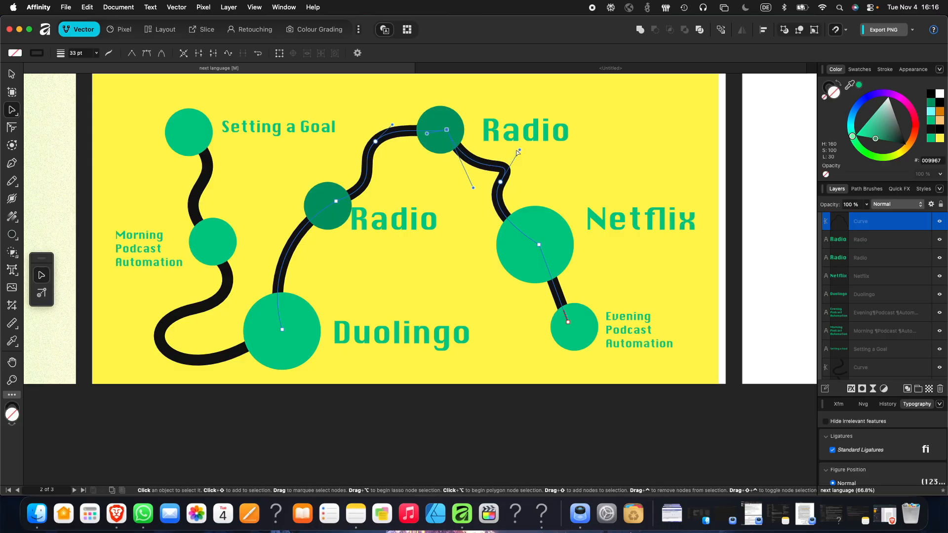
drag(500, 182, 519, 184)
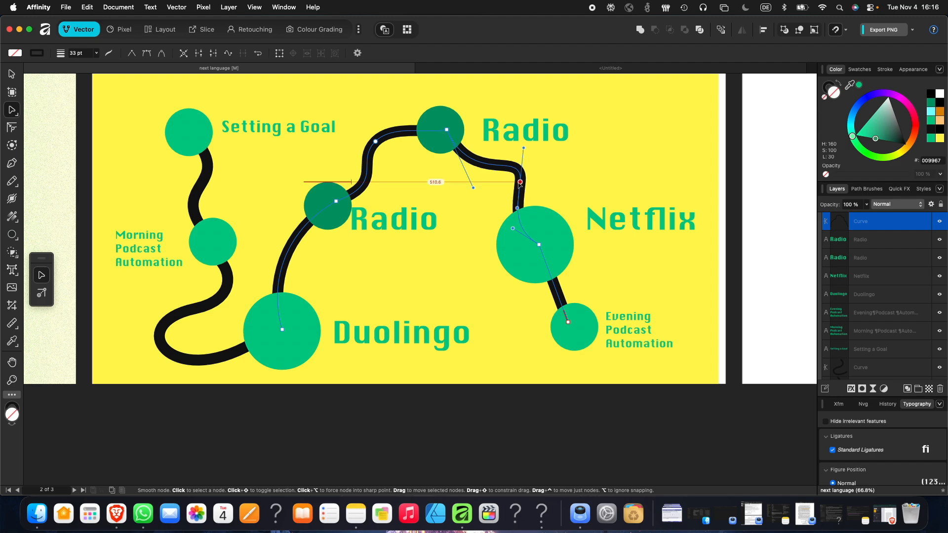
drag(523, 147, 516, 147)
click(539, 203)
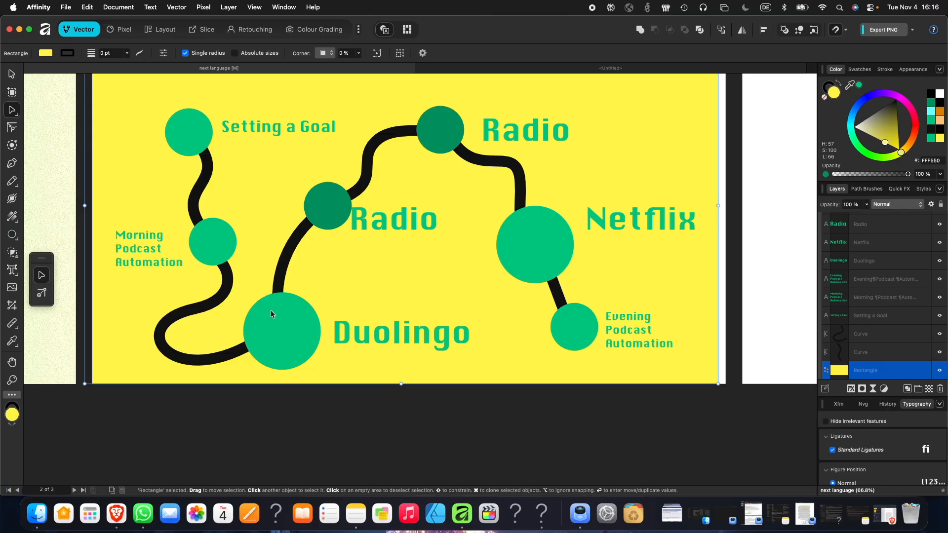
- Move the lower "Radio" label slightly down and away from its dark green circle
scroll(270, 310, up, 3)
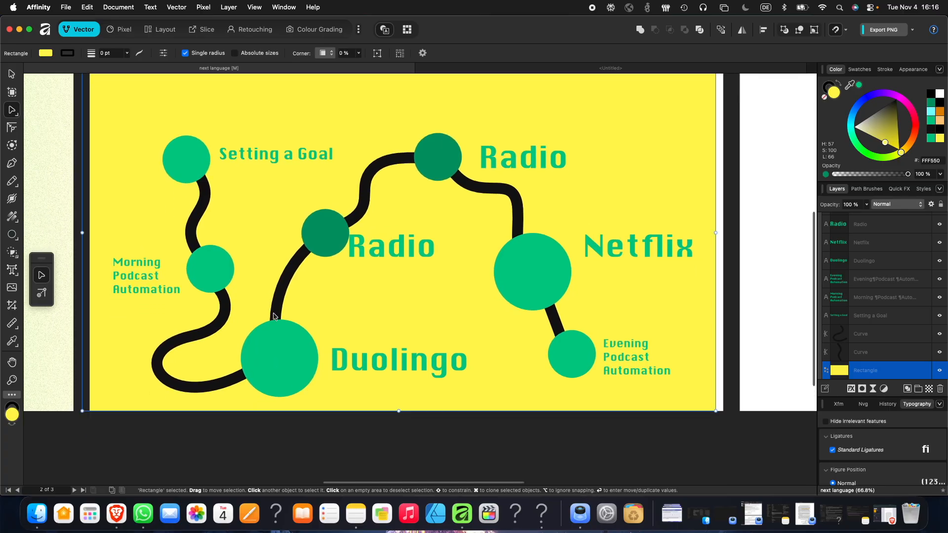
click(389, 254)
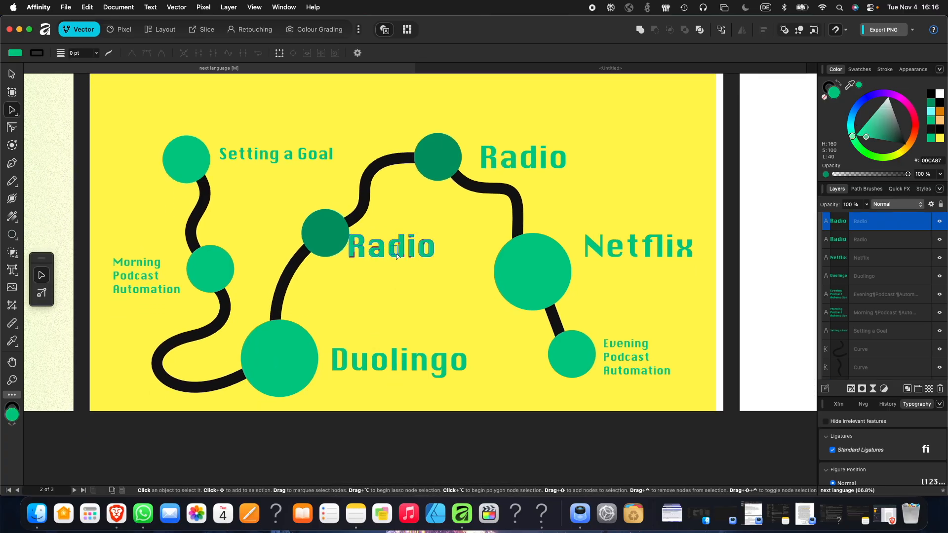
key(v)
drag(395, 253, 393, 264)
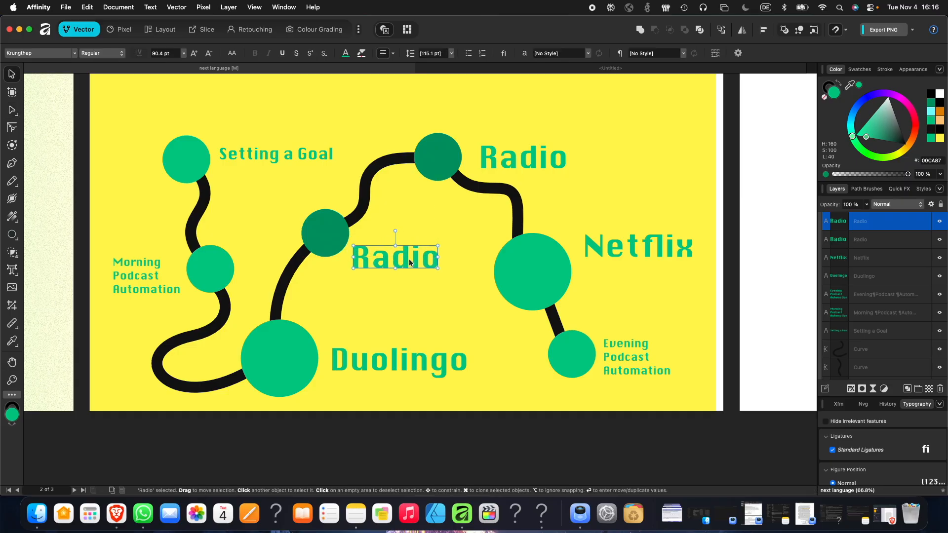
- Convert the lower "Radio" label to curves
scroll(386, 260, up, 8)
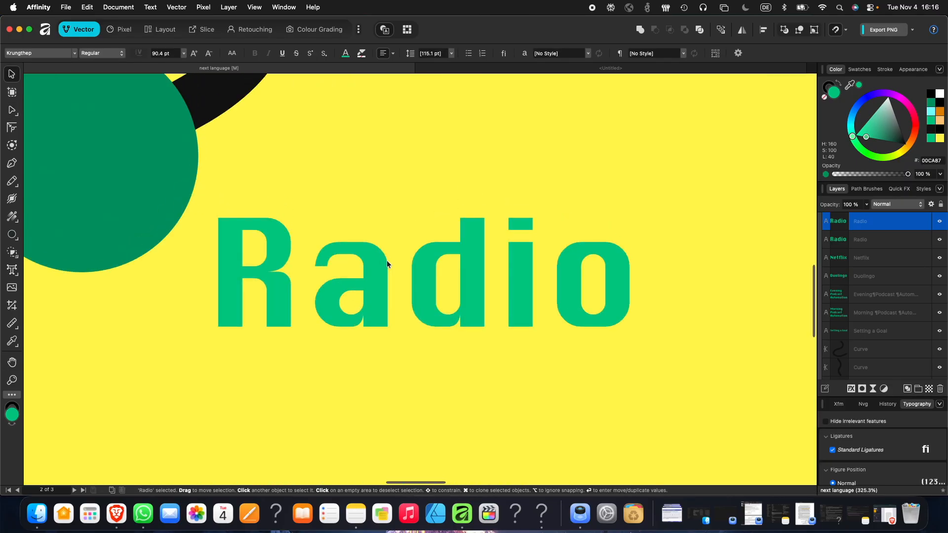
right_click(433, 256)
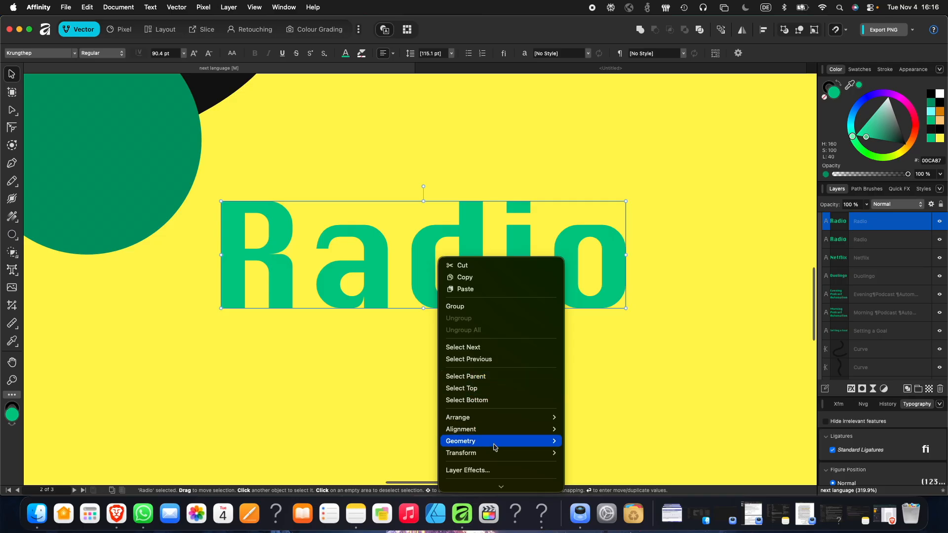
scroll(499, 443, down, 2)
click(499, 406)
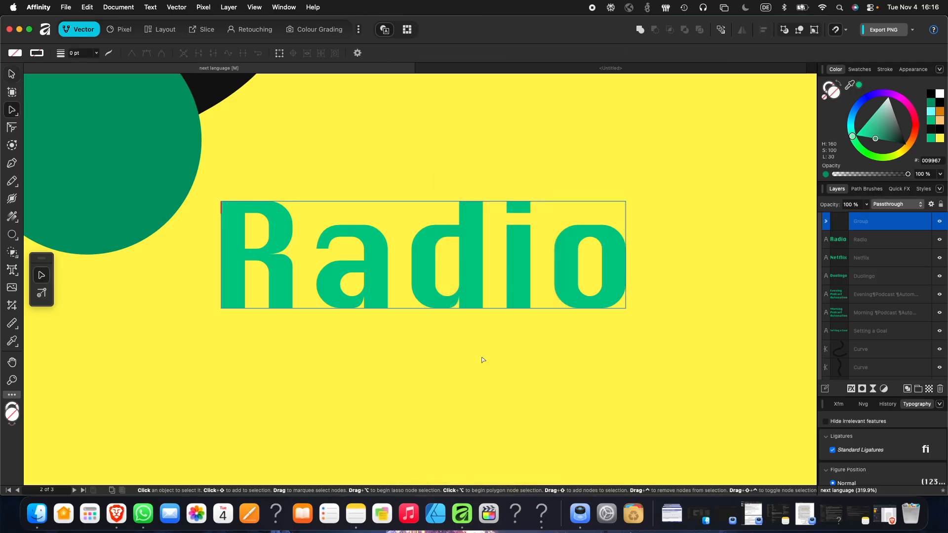
- Select the letter "a" in the converted "Radio" label and reshape its upper right curve into a notch by moving a node
click(249, 233)
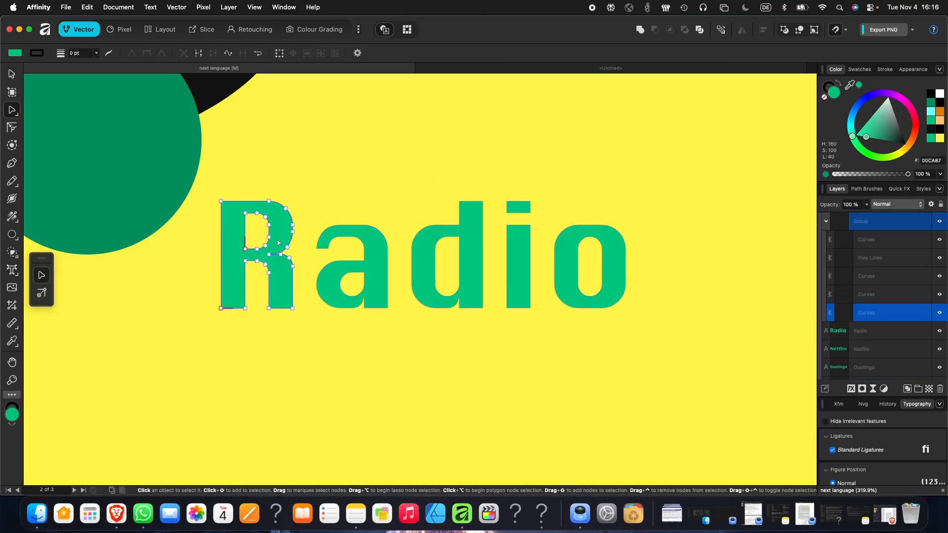
key(v)
click(355, 235)
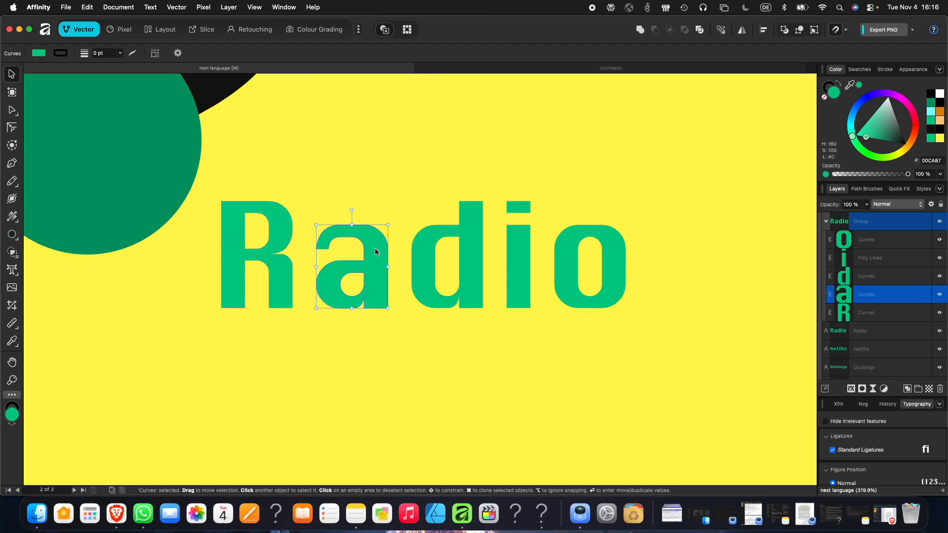
key(a)
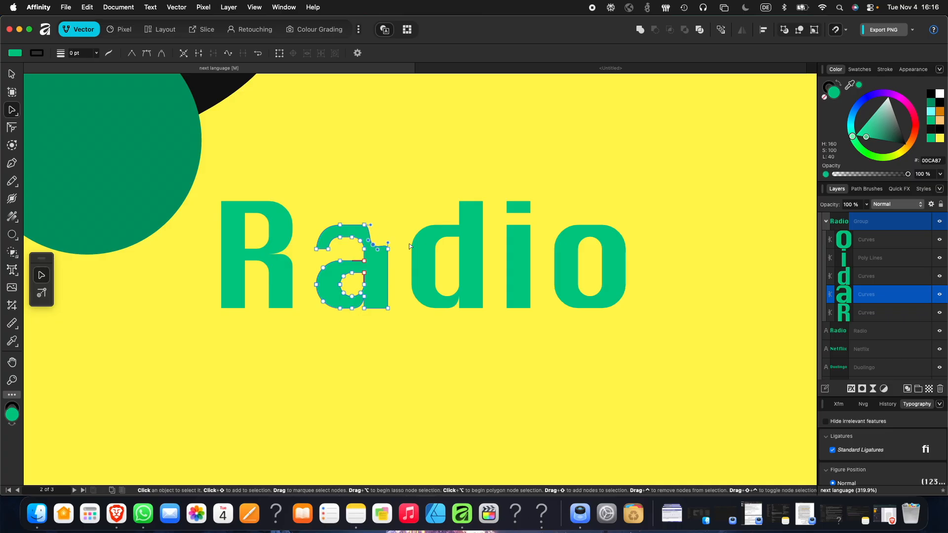
- Round both upper corners of the dot on the letter "i" to a radius of about 4 px with the Corner tool
key(alt+bracketright)
scroll(437, 231, down, 2)
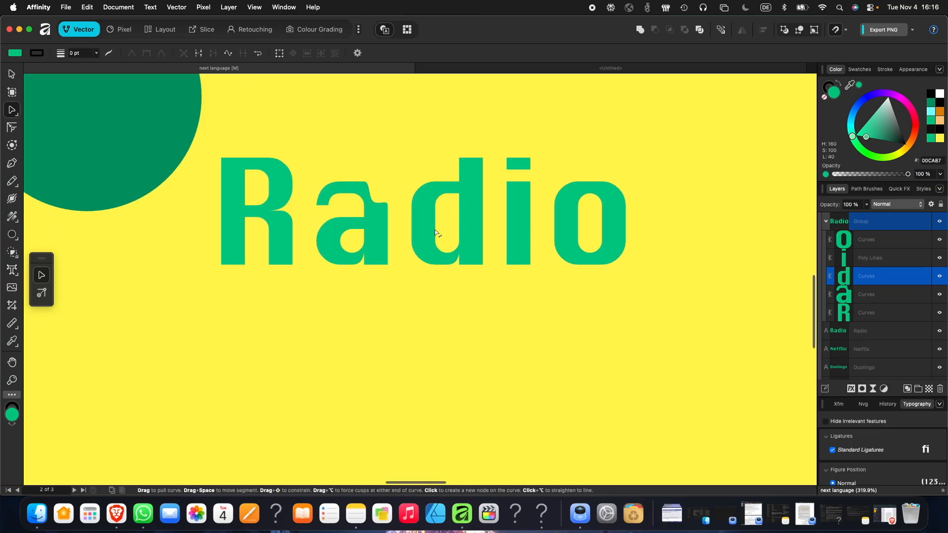
key(alt+bracketright)
scroll(525, 165, up, 4)
scroll(528, 172, down, 3)
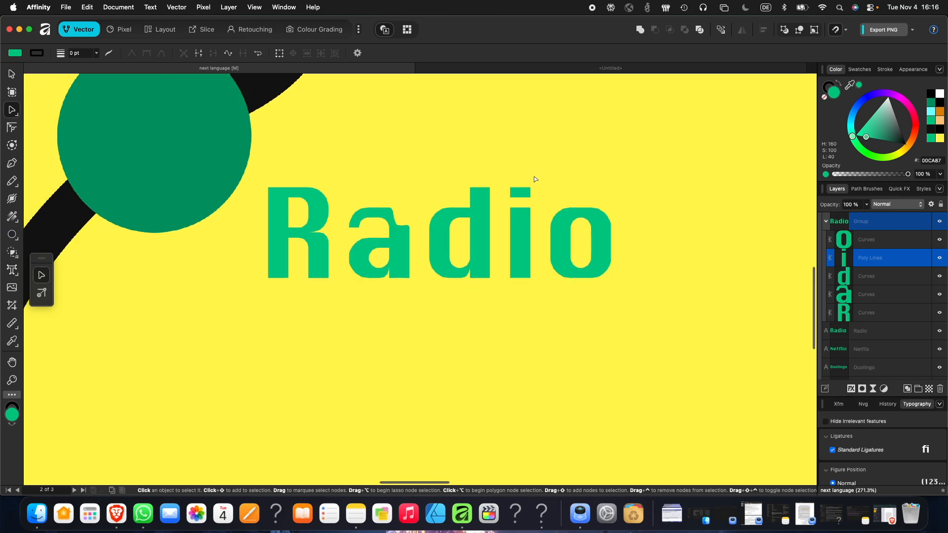
scroll(534, 182, up, 10)
scroll(457, 254, down, 1)
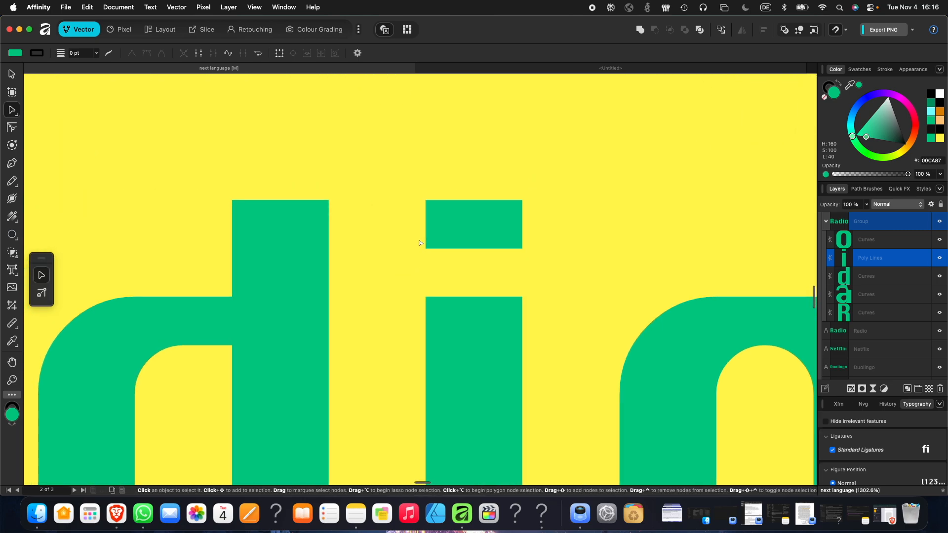
click(11, 127)
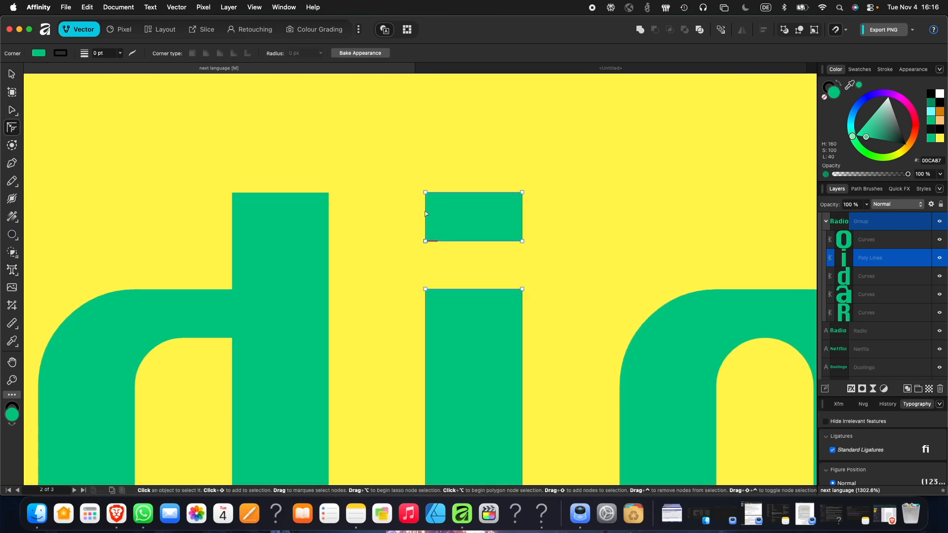
drag(425, 192, 460, 214)
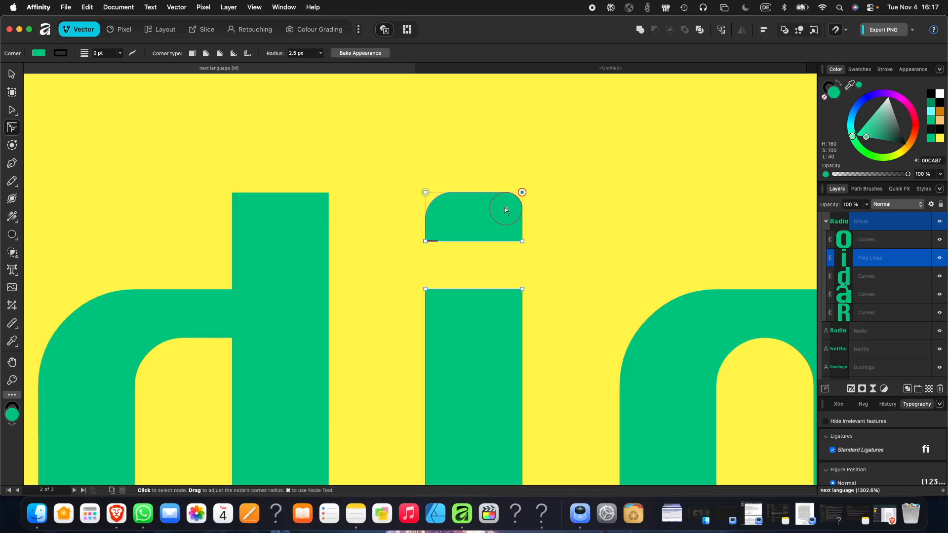
drag(505, 210, 489, 220)
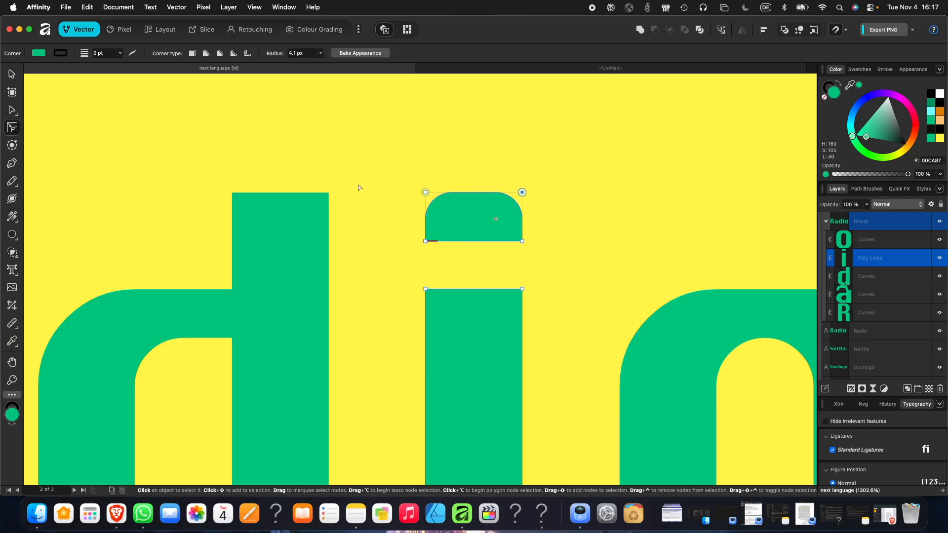
click(520, 265)
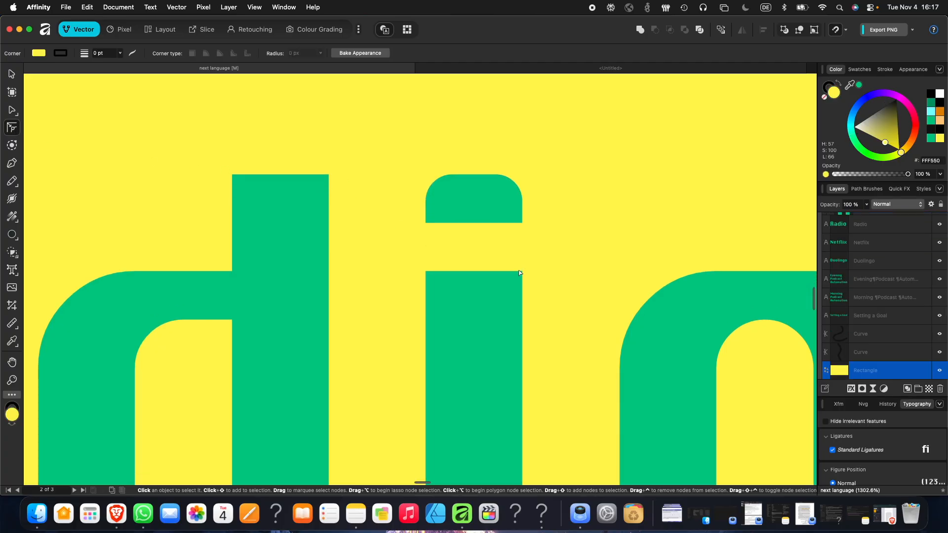
- Round the upper left corner of the letter "R" to a 12.2 px radius and select the letter "o"
scroll(519, 266, down, 5)
scroll(518, 268, down, 4)
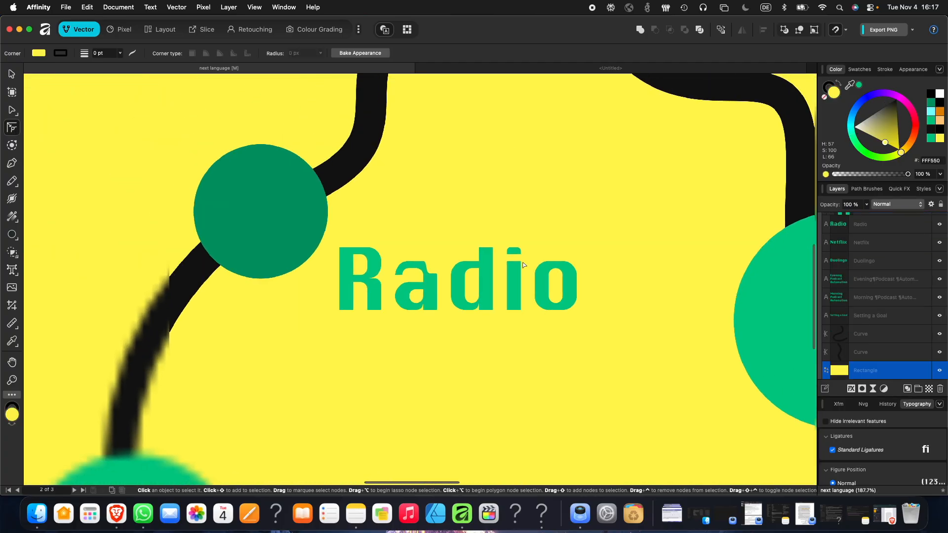
click(358, 265)
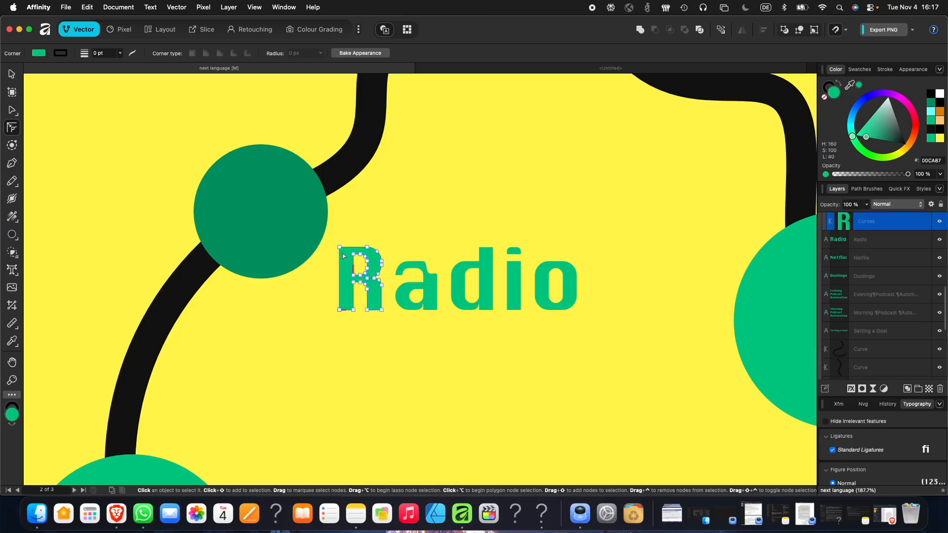
drag(348, 262, 353, 264)
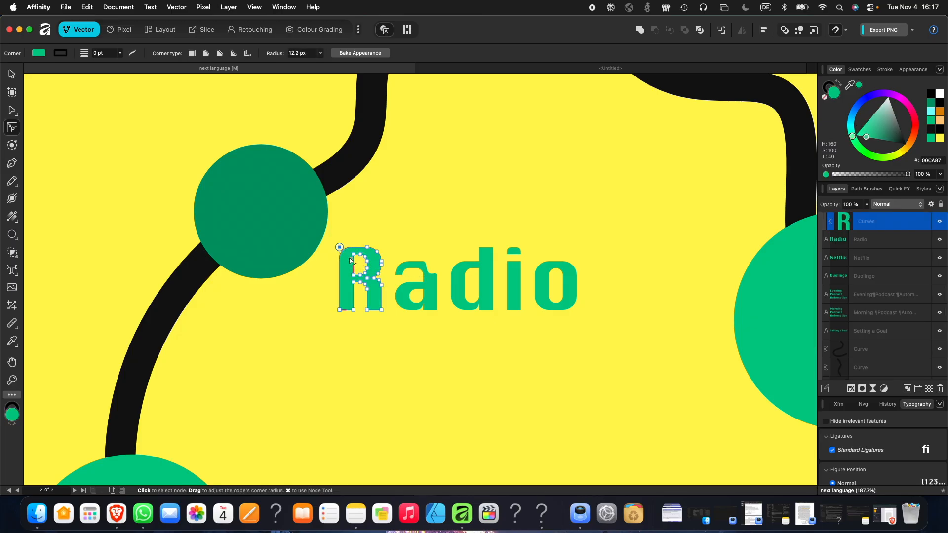
click(434, 259)
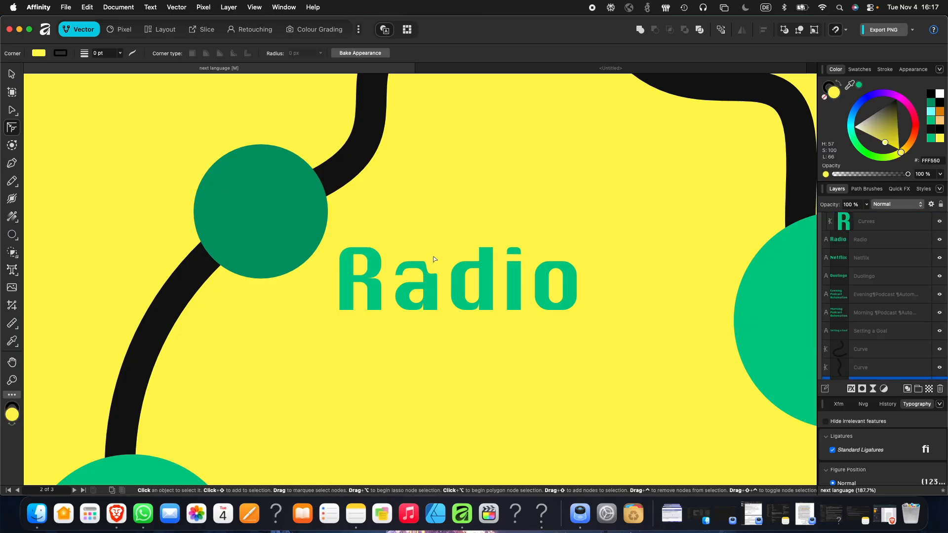
click(561, 265)
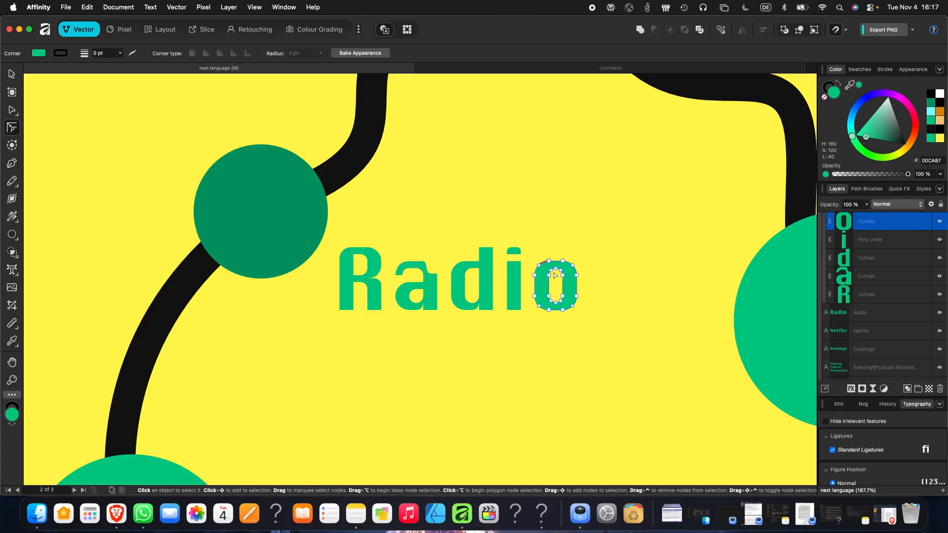
scroll(556, 273, up, 5)
scroll(555, 273, up, 5)
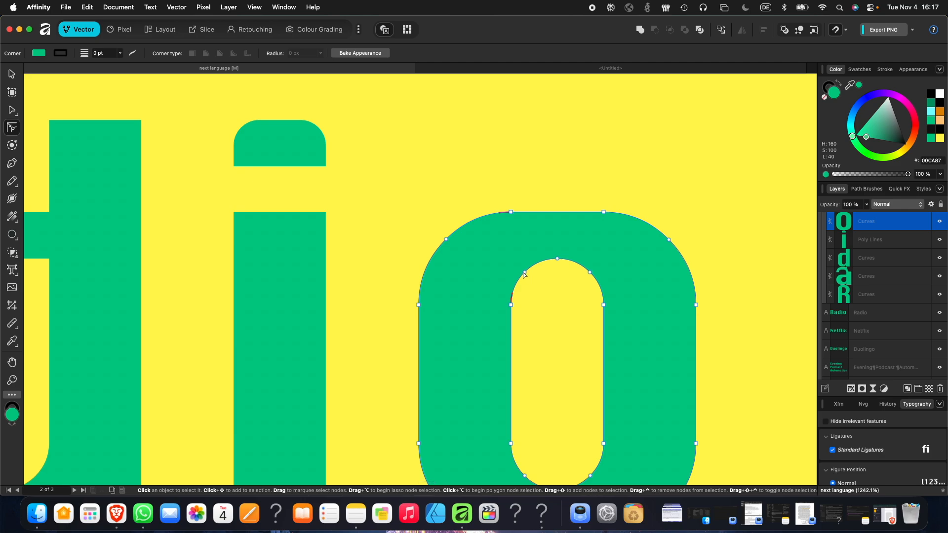
click(510, 305)
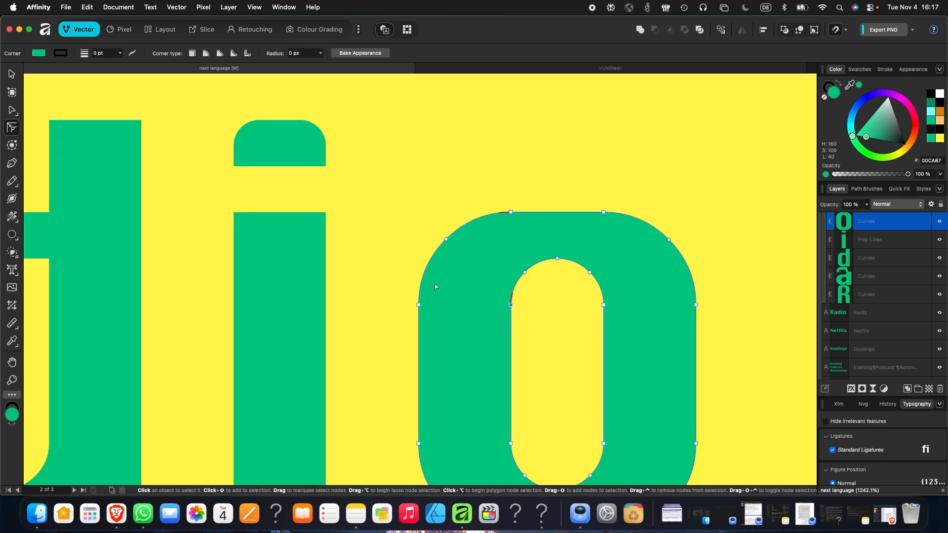
- Round the upper left corner of the stem of the letter "i" to a 9.3 px radius
scroll(459, 296, down, 2)
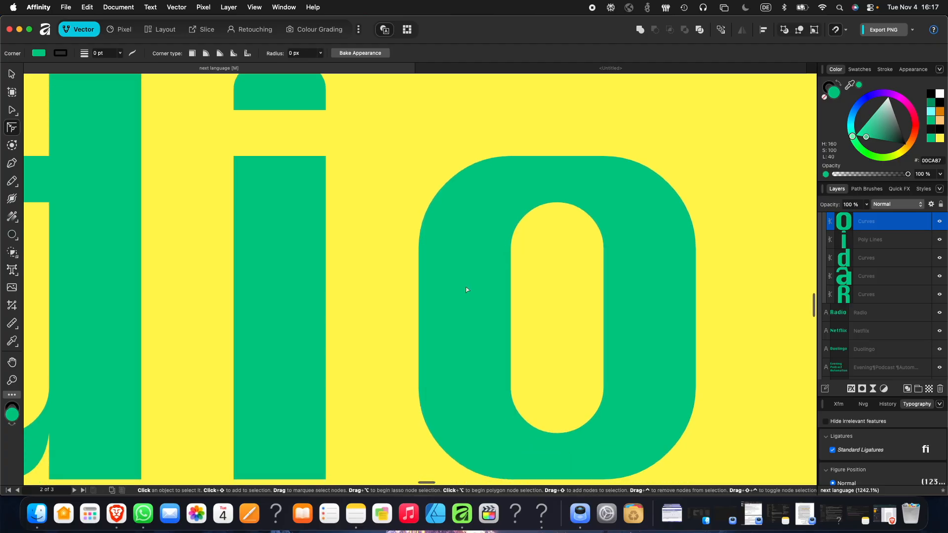
click(289, 215)
click(234, 156)
scroll(423, 223, down, 5)
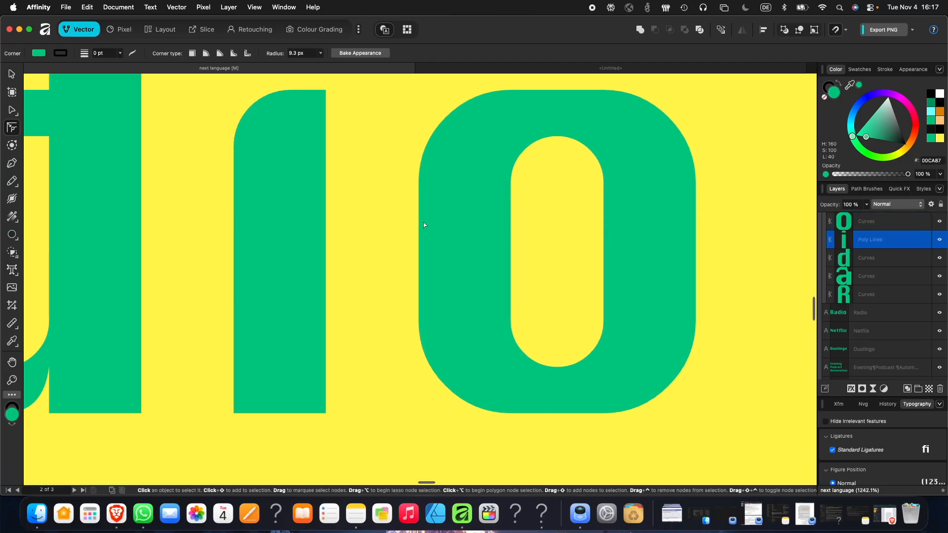
scroll(422, 221, down, 10)
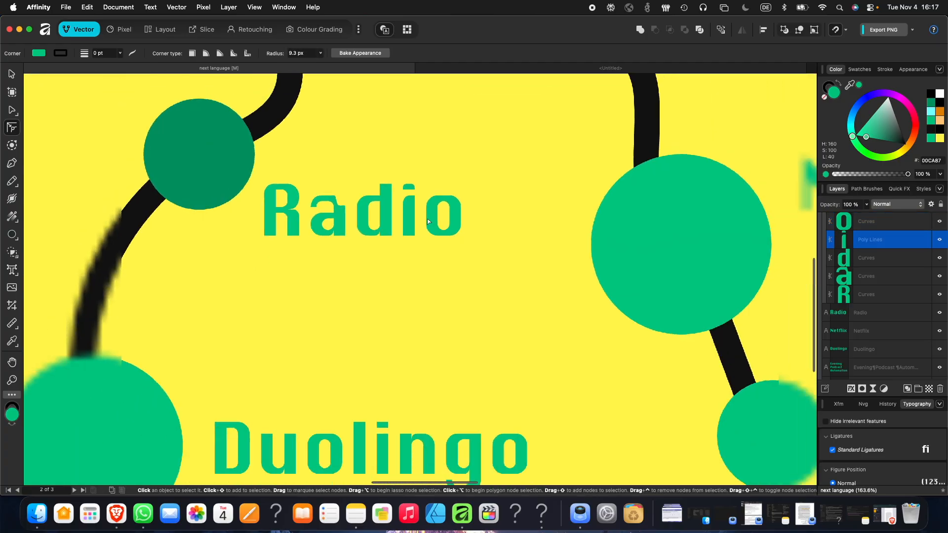
scroll(462, 220, down, 5)
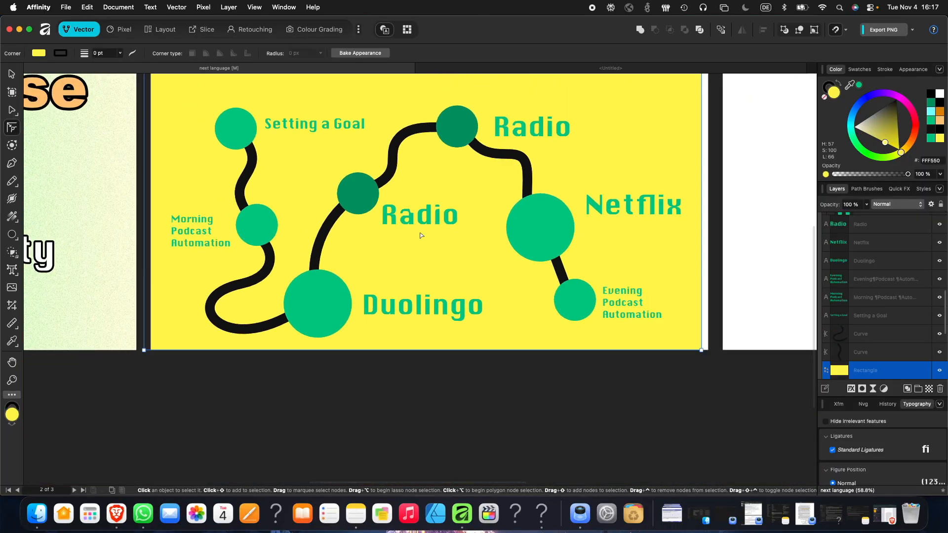
- Move the notch node on the letter "a" of the lower "Radio" label back outward to form a smooth rounded upper right shoulder
click(410, 216)
scroll(413, 216, up, 10)
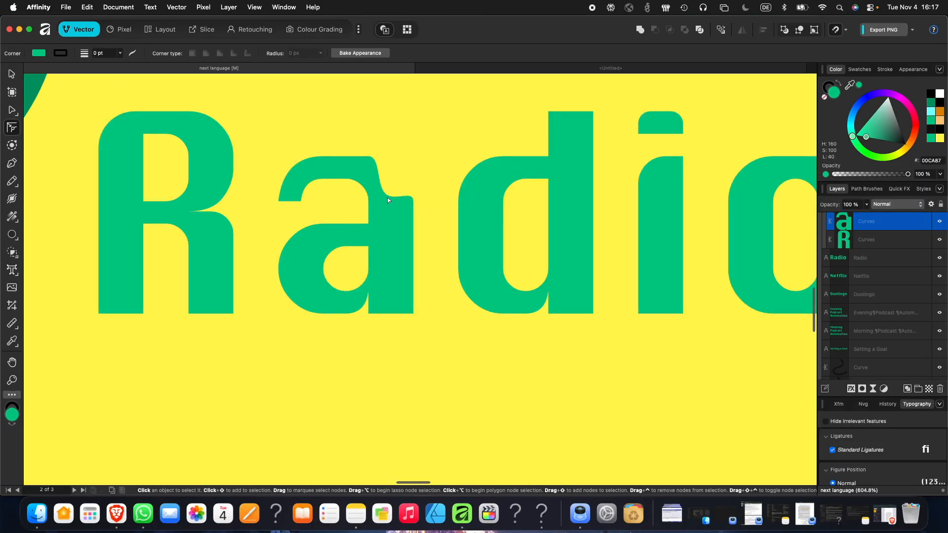
drag(400, 185, 397, 177)
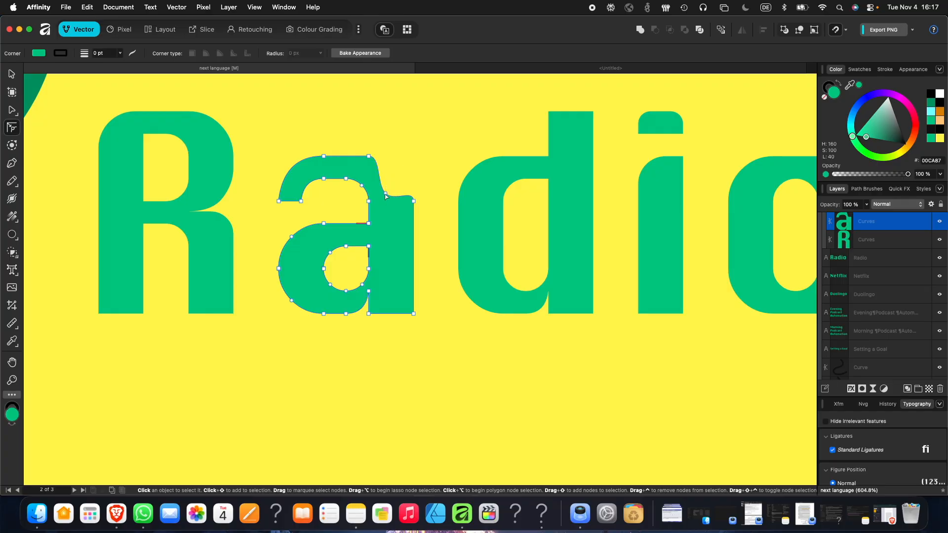
key(v)
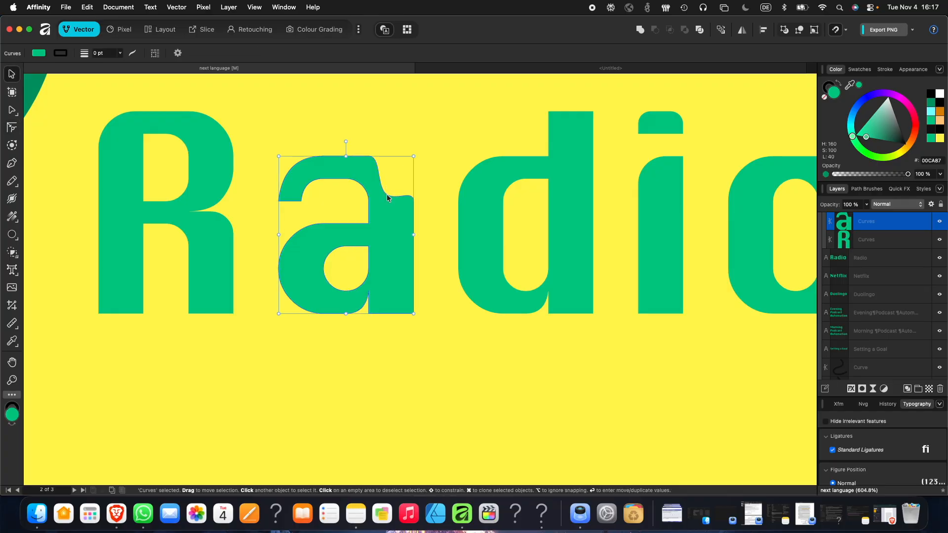
key(a)
drag(386, 194, 401, 174)
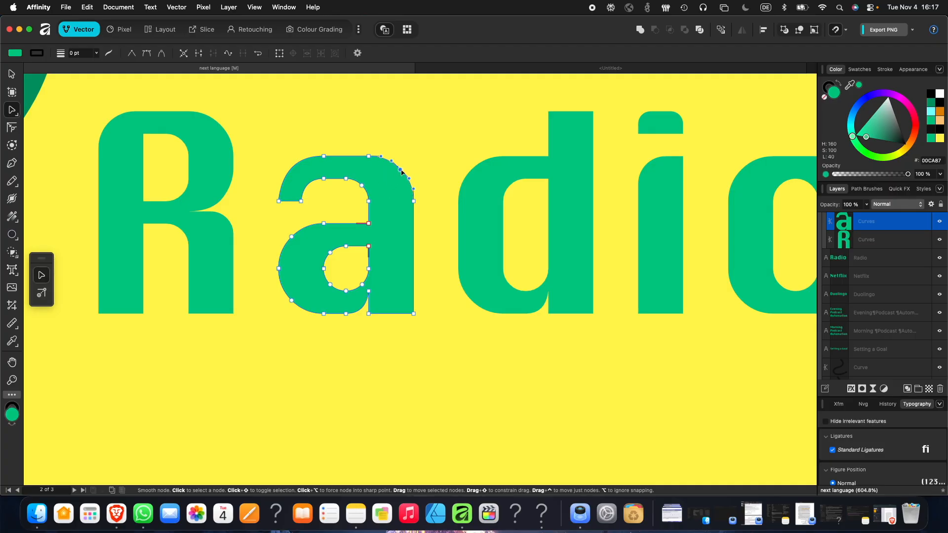
click(439, 193)
scroll(439, 194, down, 5)
scroll(439, 193, down, 8)
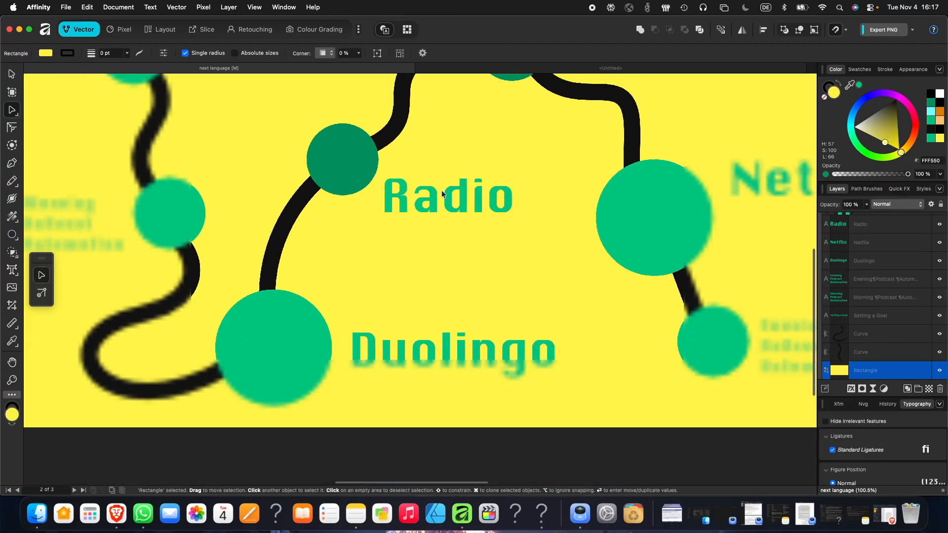
scroll(440, 196, up, 2)
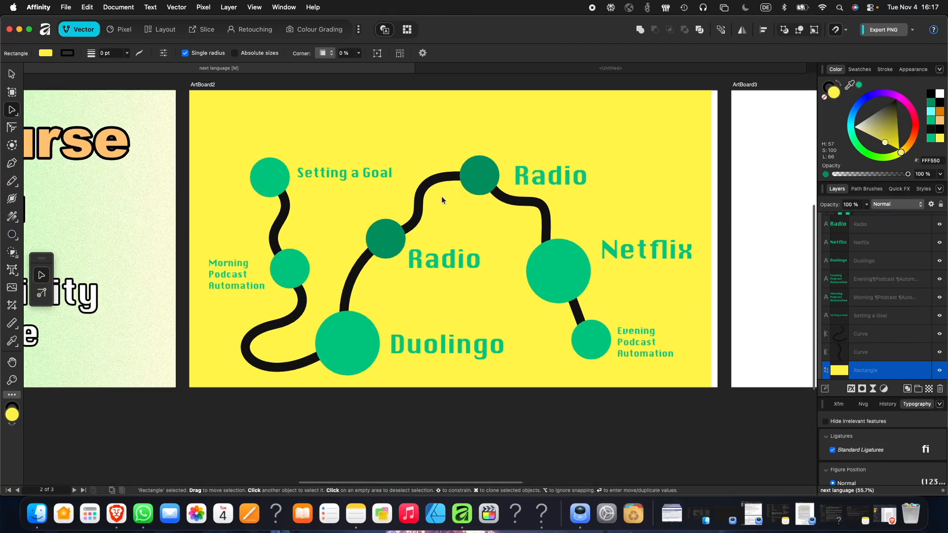
- Add the artistic text title "Language Learning System" above the roadmap on the yellow artboard
click(13, 269)
drag(233, 111, 254, 137)
text(gua)
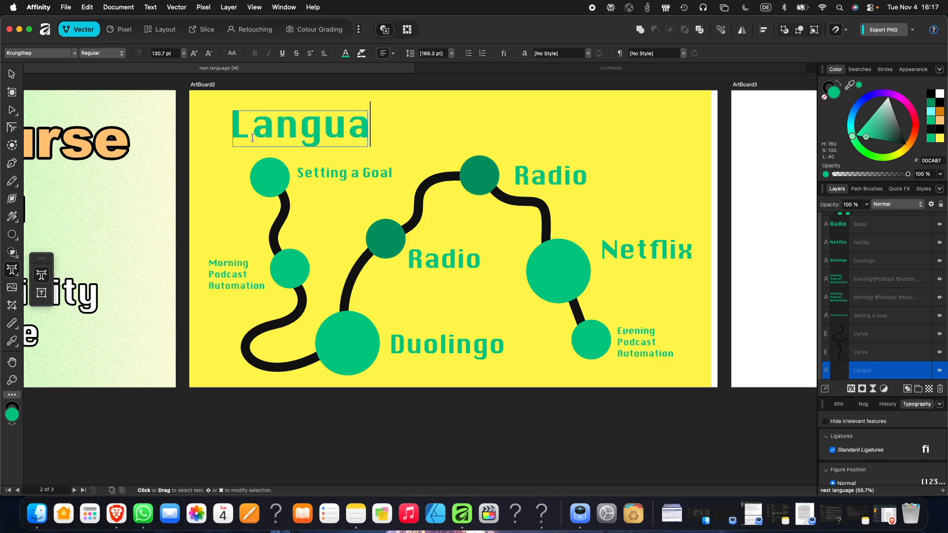
text(ge L)
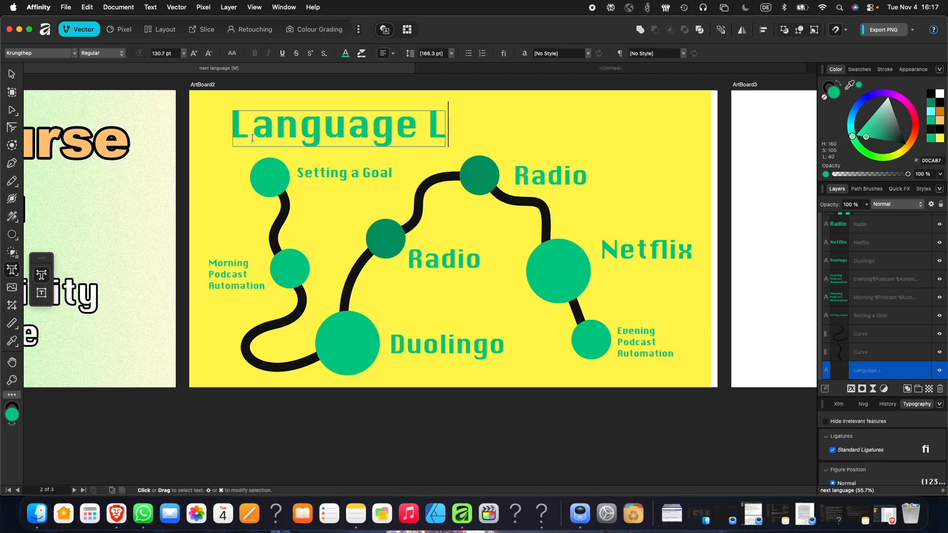
text(earning Giod)
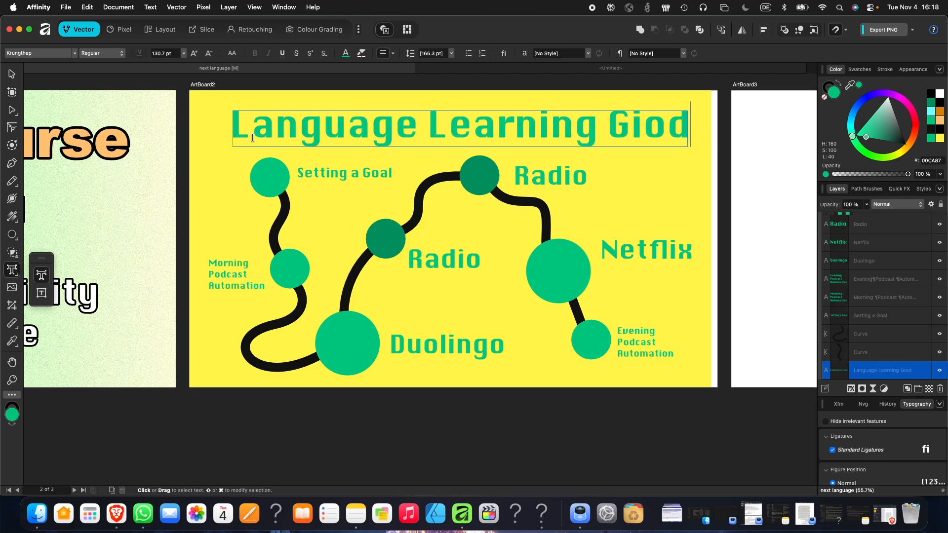
key(BackSpace)
key(BackSpace)
key(BackSpace)
key(BackSpace)
key(BackSpace)
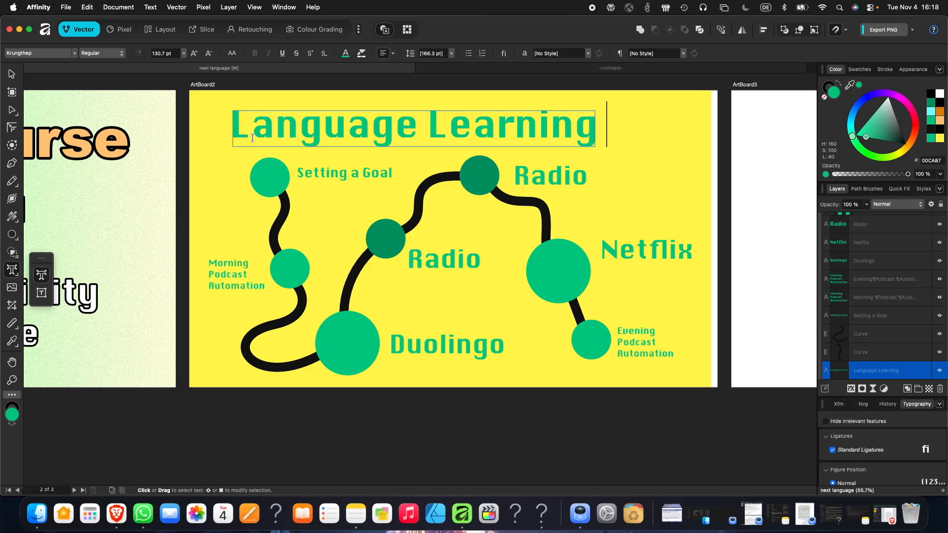
text(System)
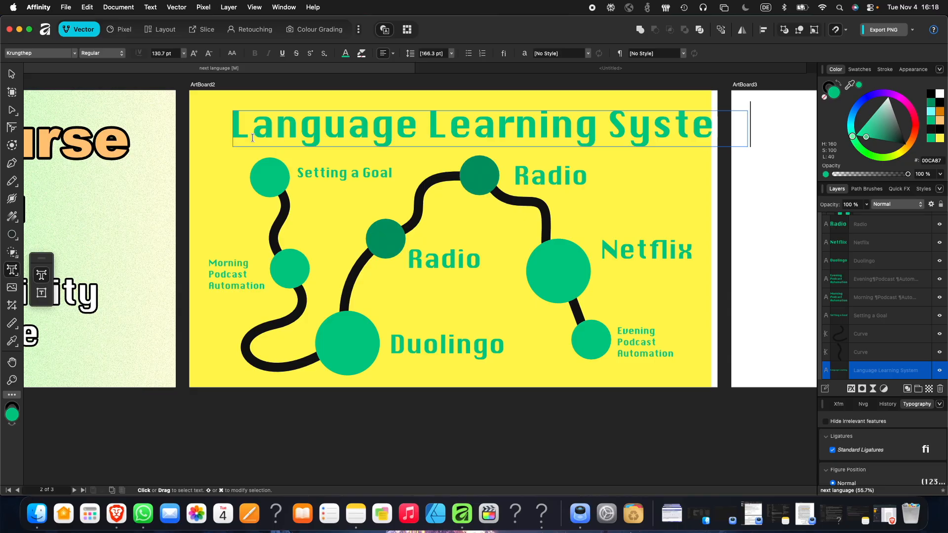
- Scale the title to fit within the artboard's width, stretch it taller to about 164.2 pt, and place it above the roadmap
click(11, 74)
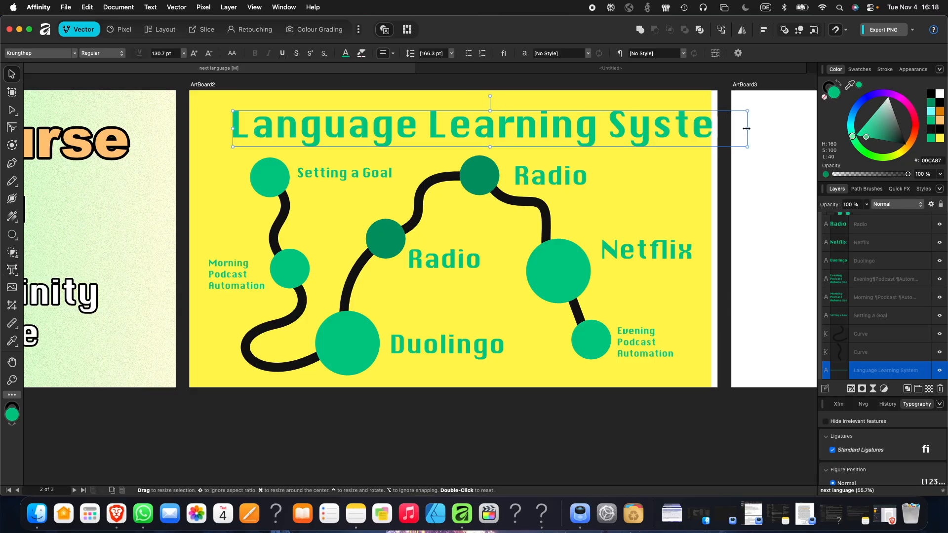
drag(746, 129, 318, 147)
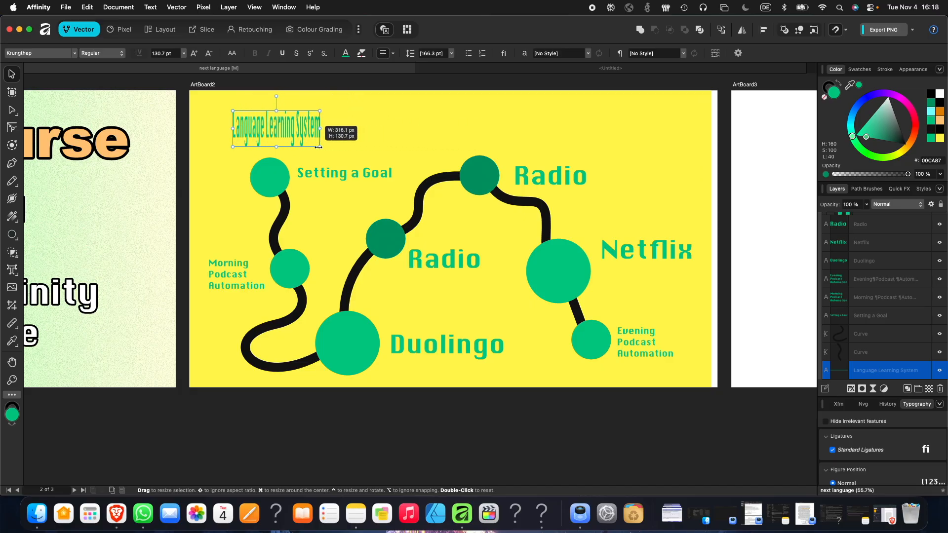
drag(401, 148, 665, 137)
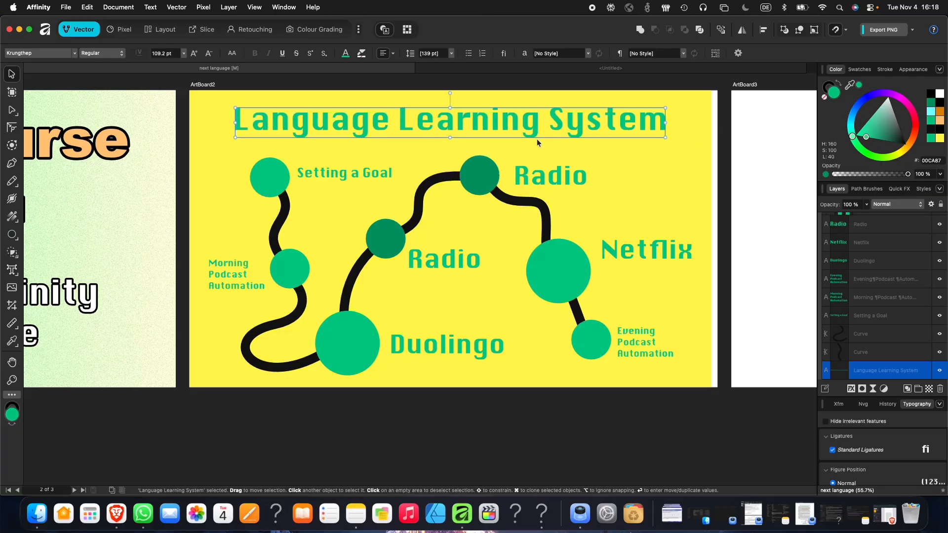
drag(450, 136, 464, 262)
scroll(454, 273, down, 2)
scroll(462, 237, down, 3)
mouse_move(461, 216)
mouse_down()
mouse_move(479, 215)
mouse_move(460, 217)
mouse_up()
- Collapse the converted "Radio" letter group in the layer list of ArtBoard2
key(super+a)
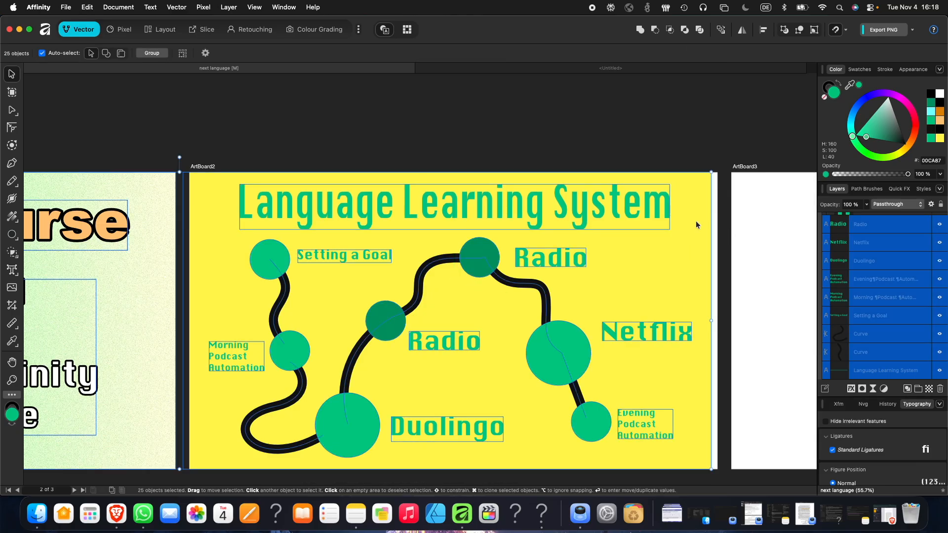
drag(734, 128, 182, 530)
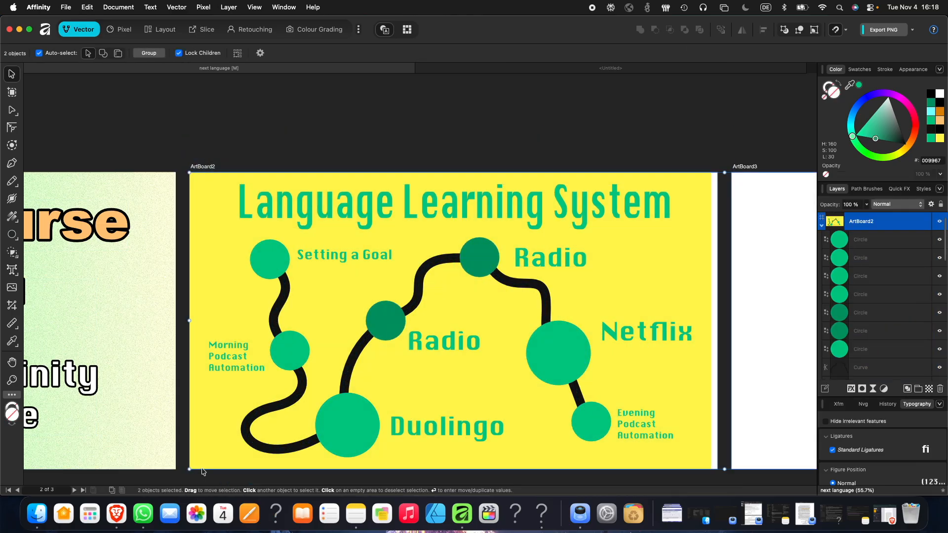
scroll(908, 284, down, 10)
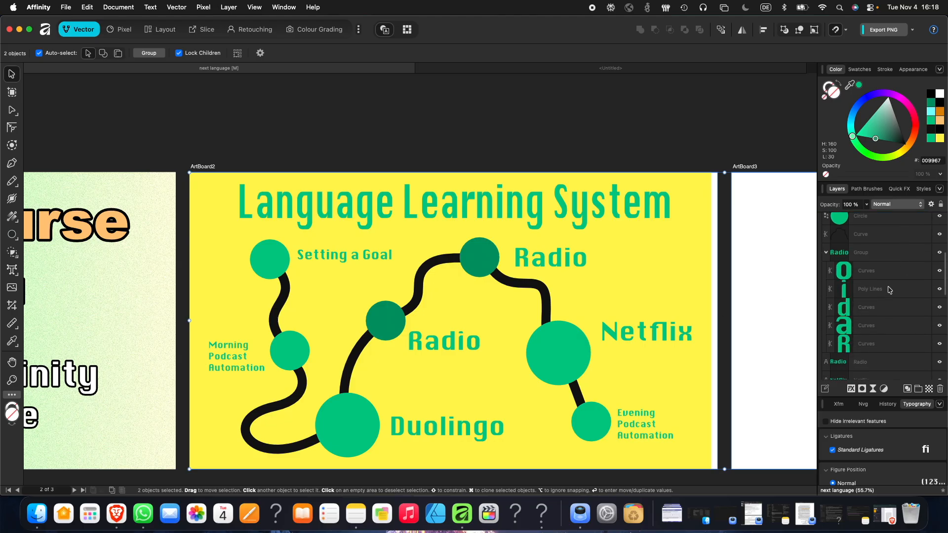
scroll(885, 291, up, 5)
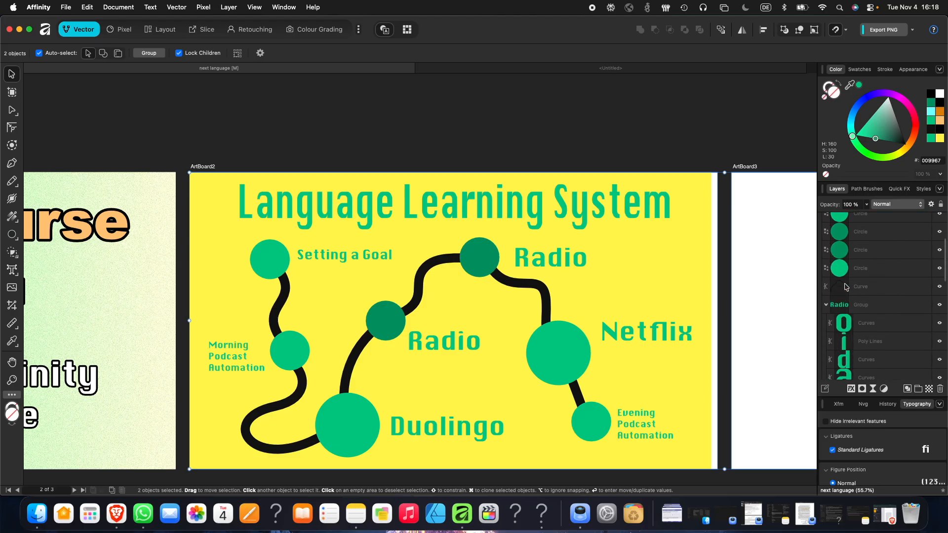
scroll(864, 358, up, 1)
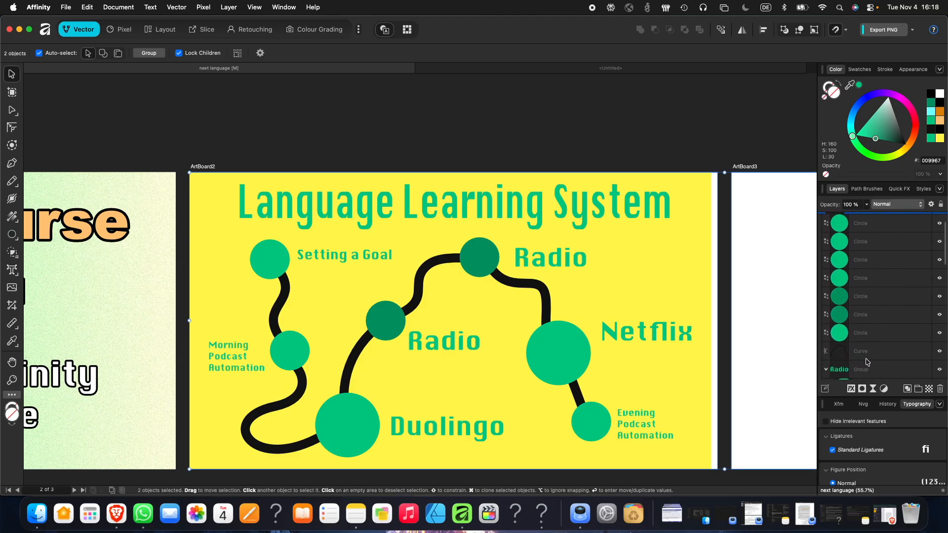
scroll(863, 358, down, 4)
click(826, 303)
scroll(858, 303, up, 5)
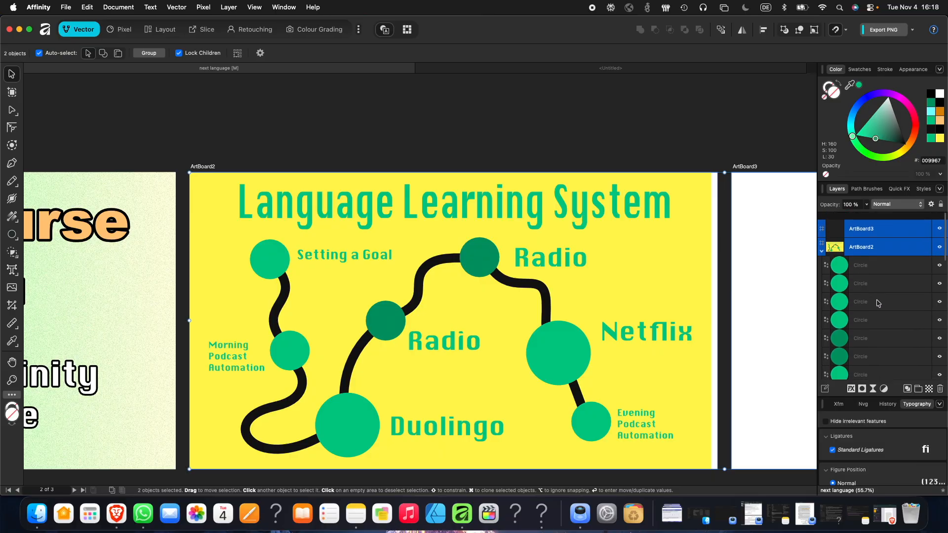
- Group the title with all circles, labels and curves, leaving out the yellow rectangle, and shift the group slightly right
click(867, 258)
scroll(870, 277, down, 10)
scroll(871, 293, down, 3)
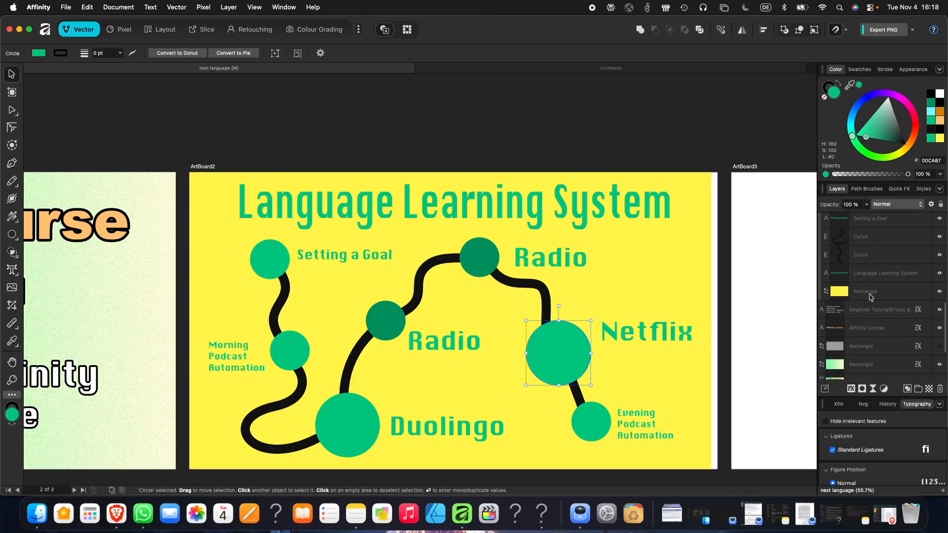
shift+click(867, 274)
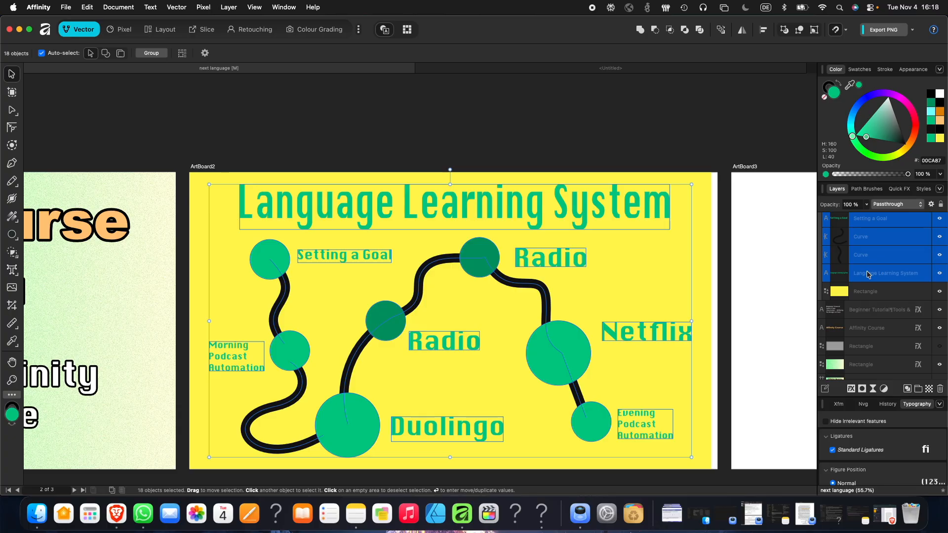
key(super+g)
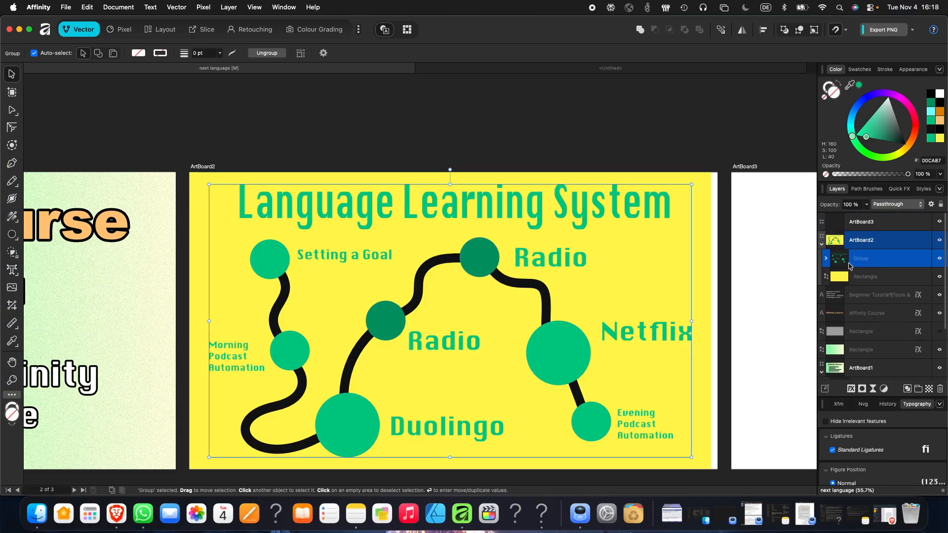
click(824, 258)
click(824, 259)
mouse_move(552, 267)
mouse_down()
mouse_move(567, 264)
mouse_move(556, 264)
mouse_up()
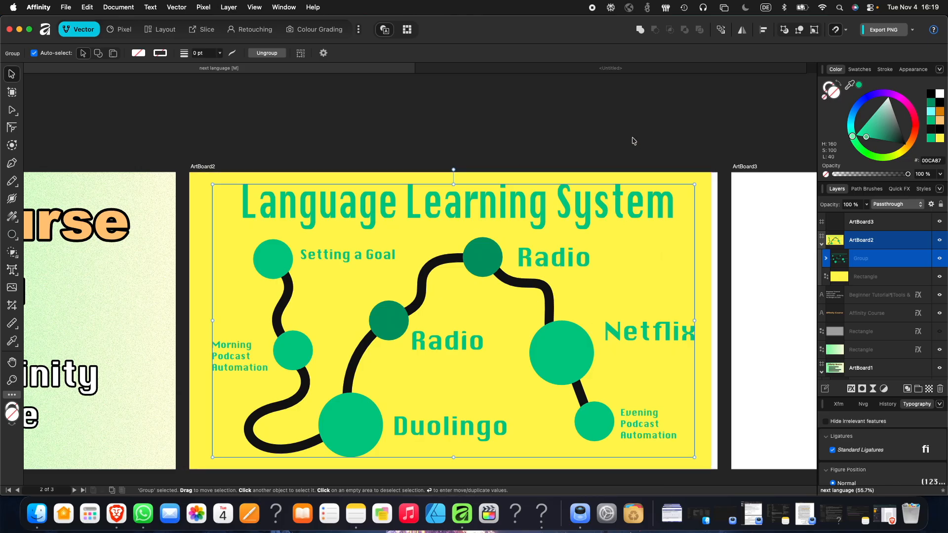
- Select the circles, labels and curves inside the group without the title, and shift the title slightly left to centre it
click(826, 259)
click(864, 280)
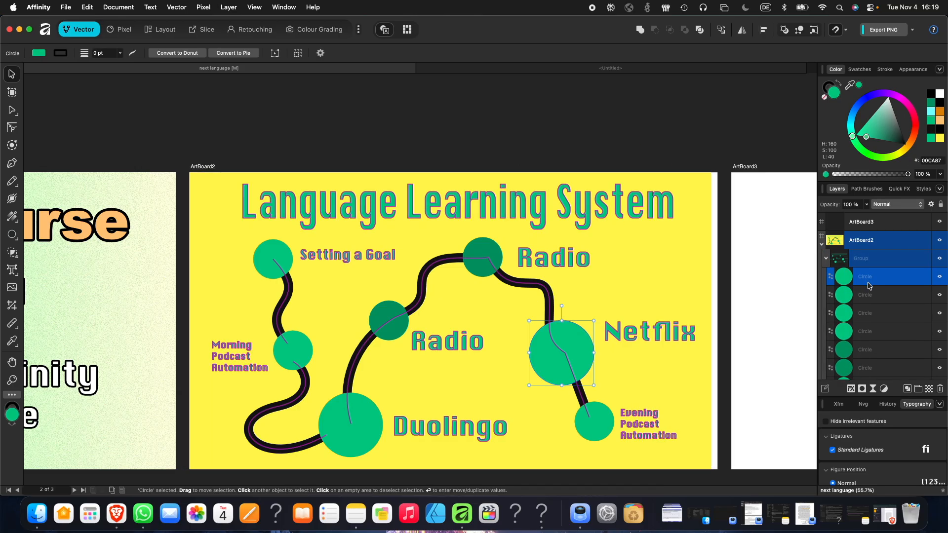
scroll(868, 288, down, 5)
scroll(868, 288, down, 4)
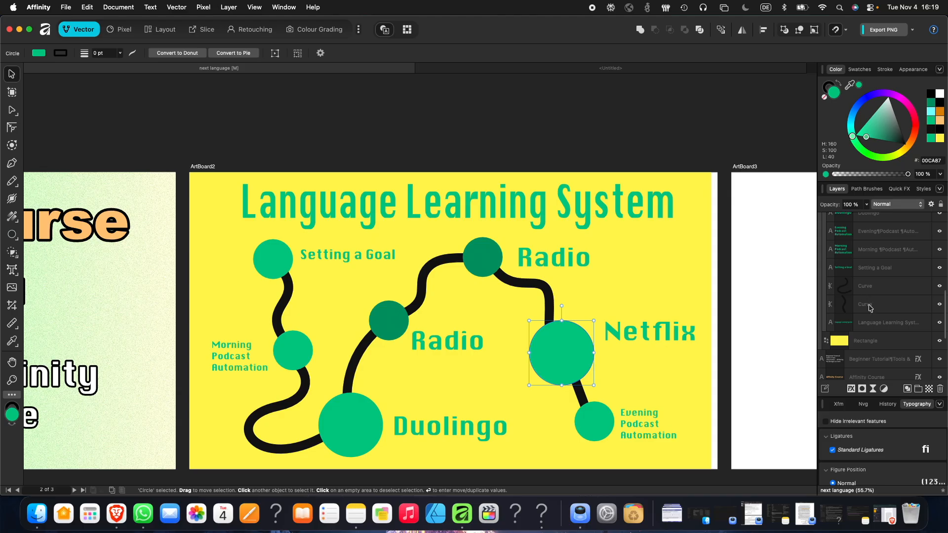
shift+click(870, 304)
drag(482, 315, 480, 315)
drag(513, 214, 508, 216)
click(514, 159)
scroll(489, 170, down, 2)
- Move the "Language Learning System" title slightly up, aligned to the artboard's vertical centre line, and deselect it
click(455, 178)
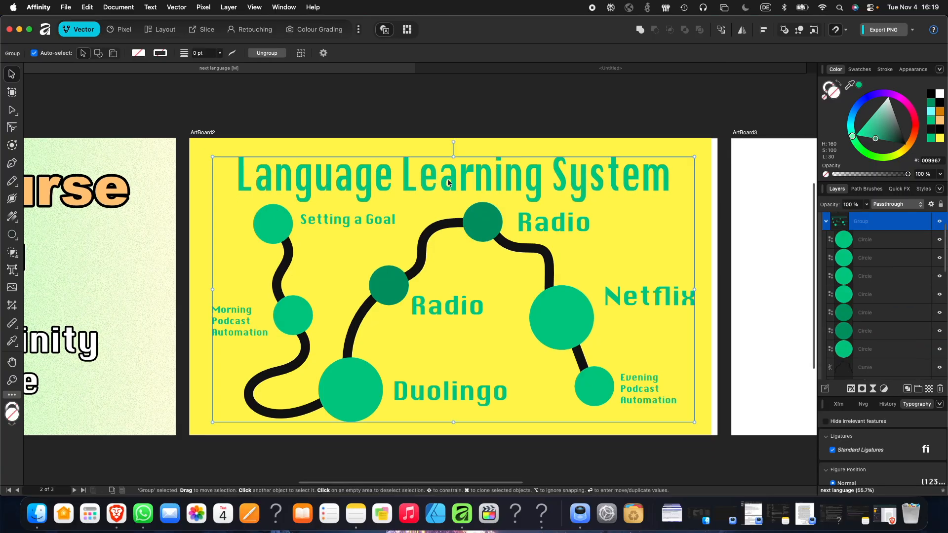
key(super+shift+g)
drag(454, 179, 458, 173)
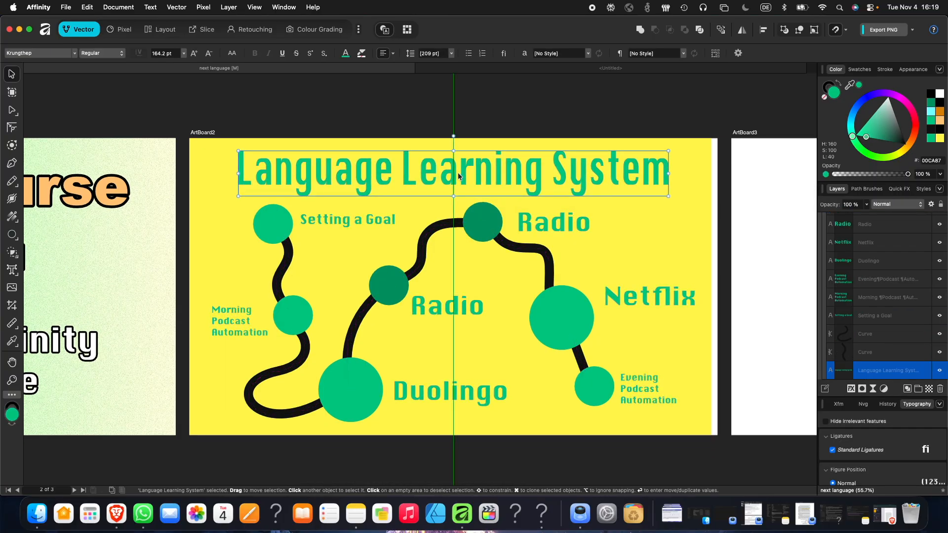
click(495, 115)
scroll(876, 247, down, 5)
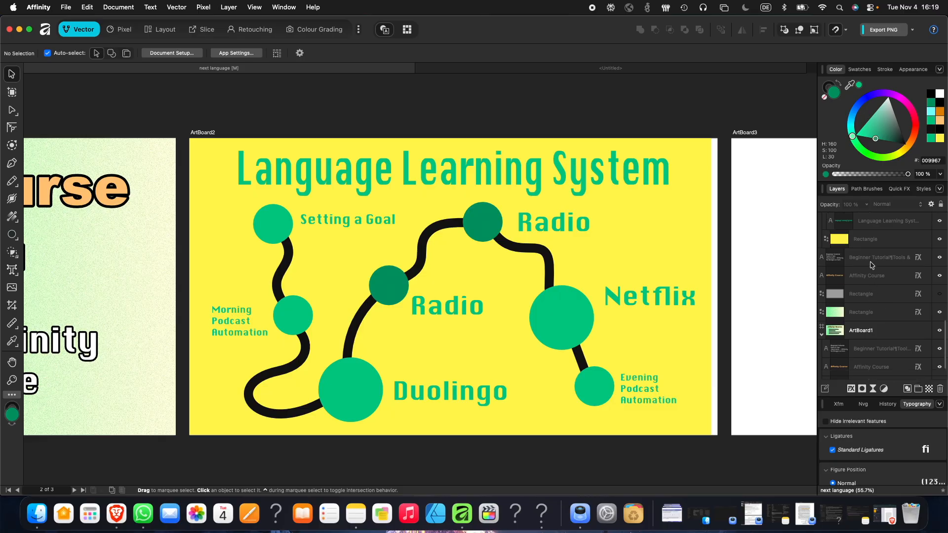
- Shift the yellow background rectangle right so it covers ArtBoard2 edge to edge, and lock it
click(876, 239)
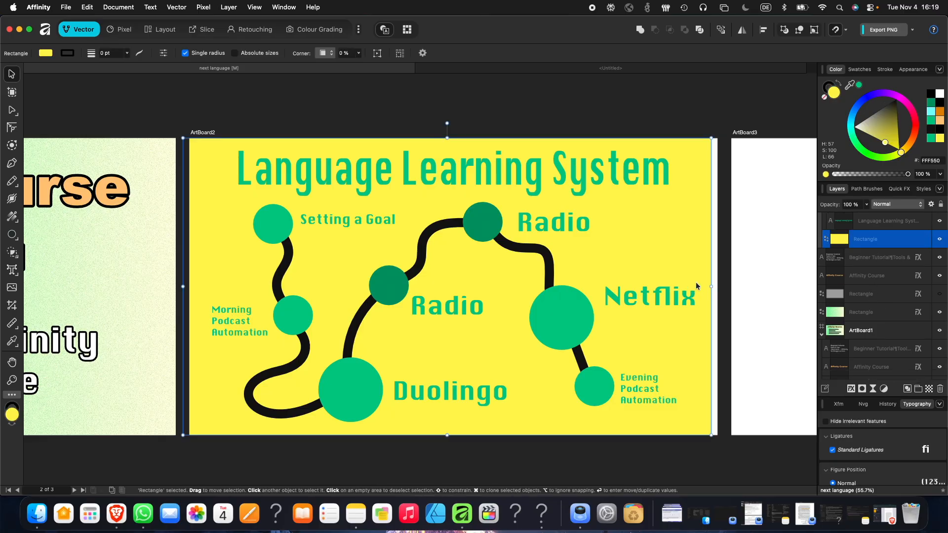
drag(695, 282, 707, 258)
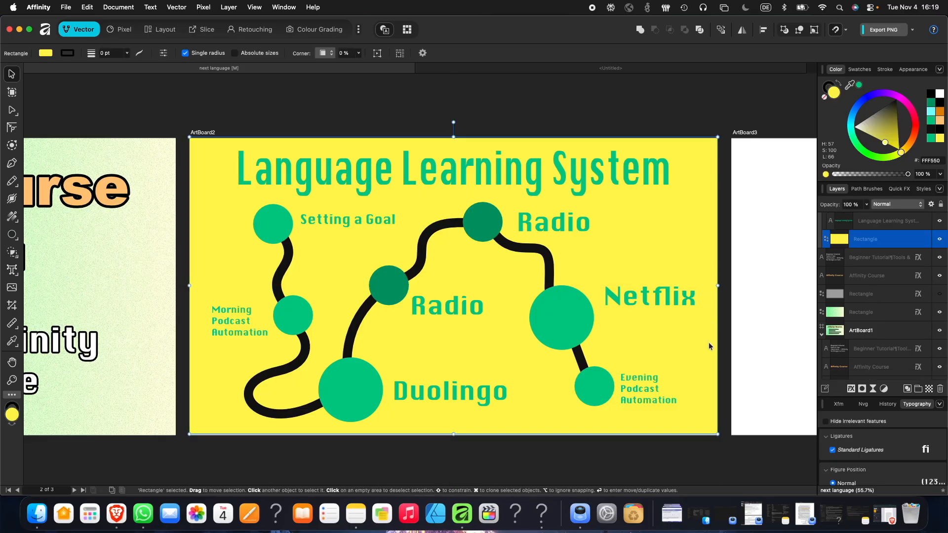
click(696, 119)
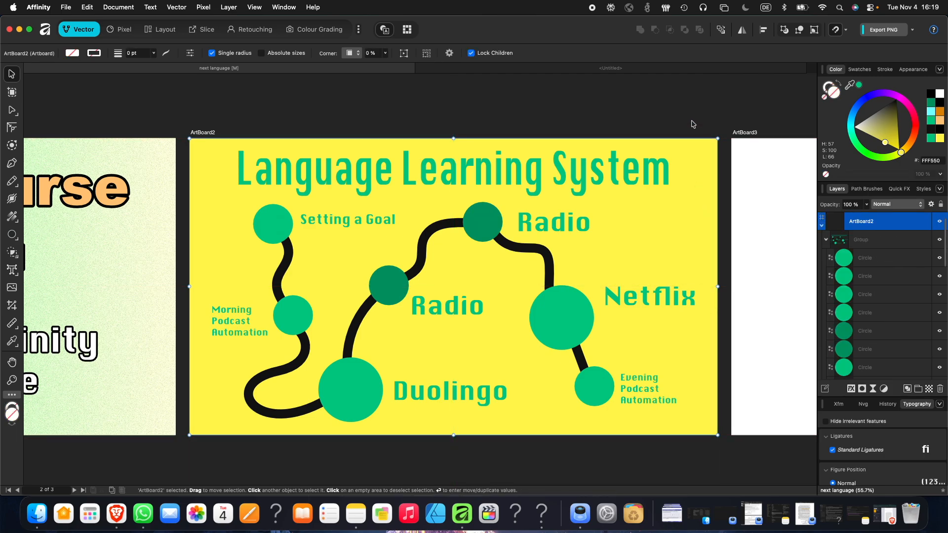
scroll(911, 347, down, 10)
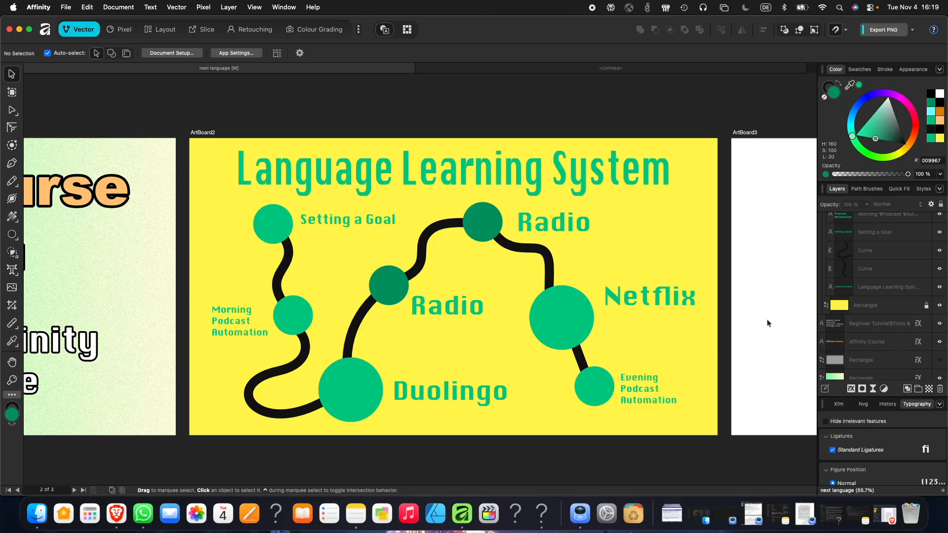
click(605, 301)
click(689, 232)
mouse_move(705, 233)
mouse_down()
mouse_move(670, 240)
mouse_move(703, 232)
mouse_up()
scroll(911, 306, down, 5)
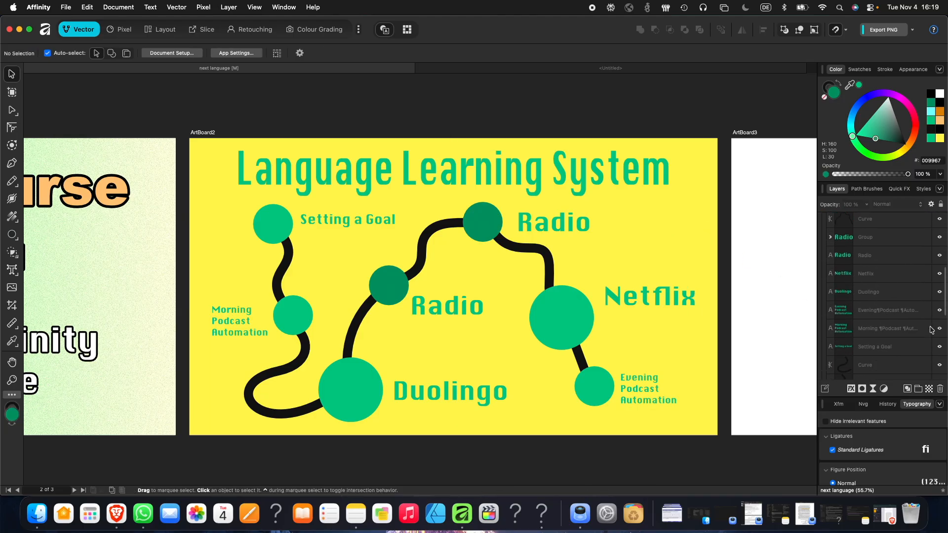
scroll(930, 345, down, 2)
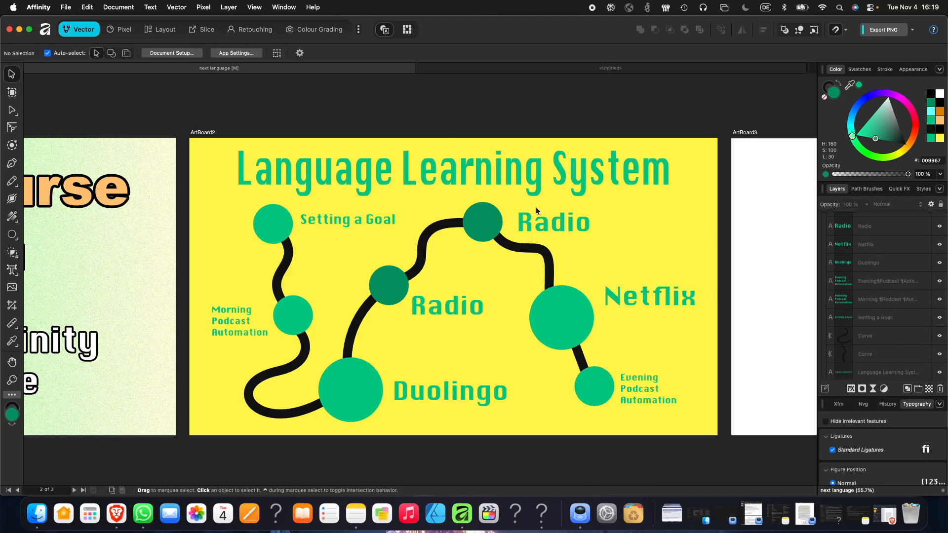
scroll(535, 205, down, 2)
- Select all circles, labels and curves in the group except the title, and move them slightly down
click(507, 148)
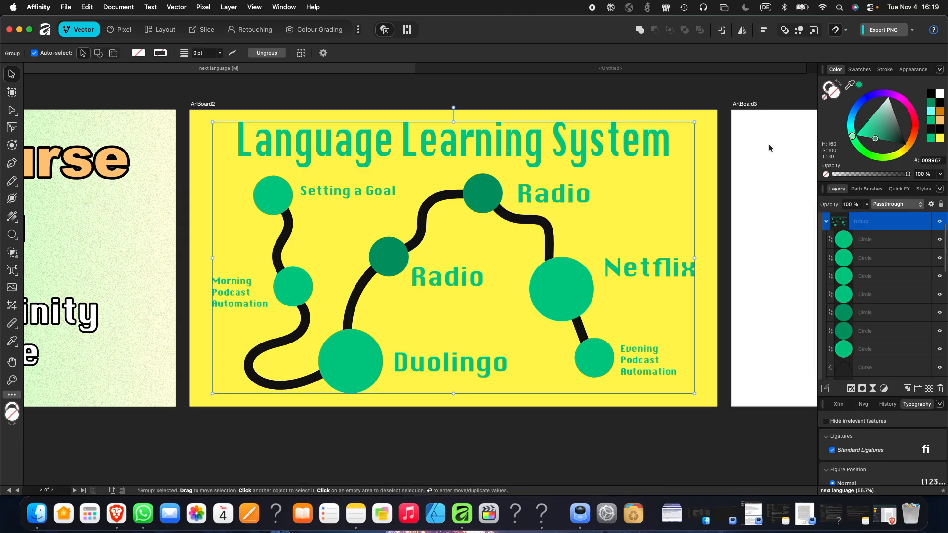
scroll(617, 151, down, 2)
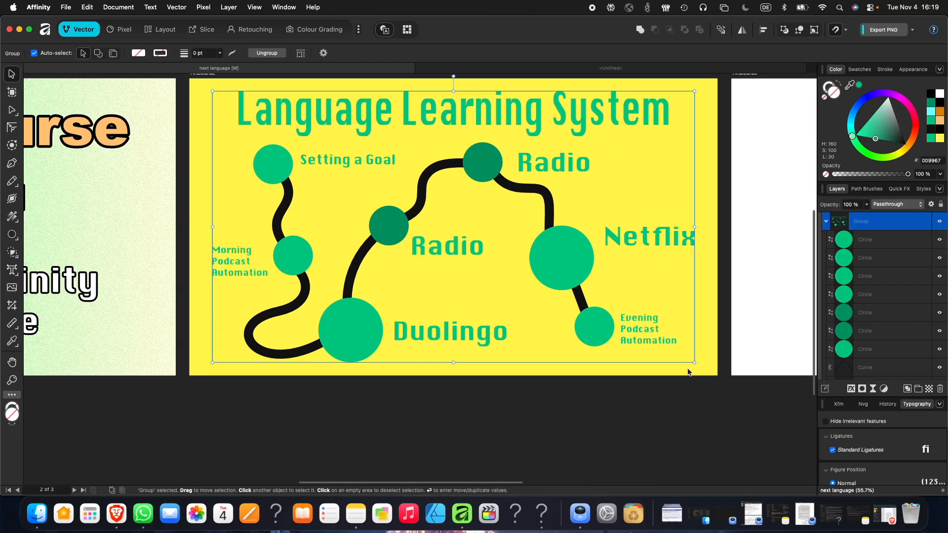
click(641, 289)
drag(698, 390, 203, 86)
double_click(331, 101)
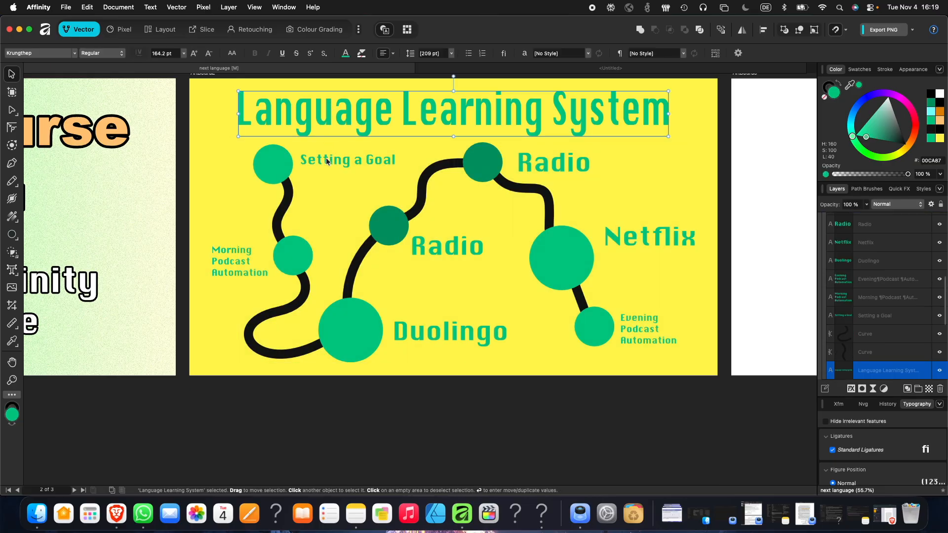
drag(213, 135, 682, 354)
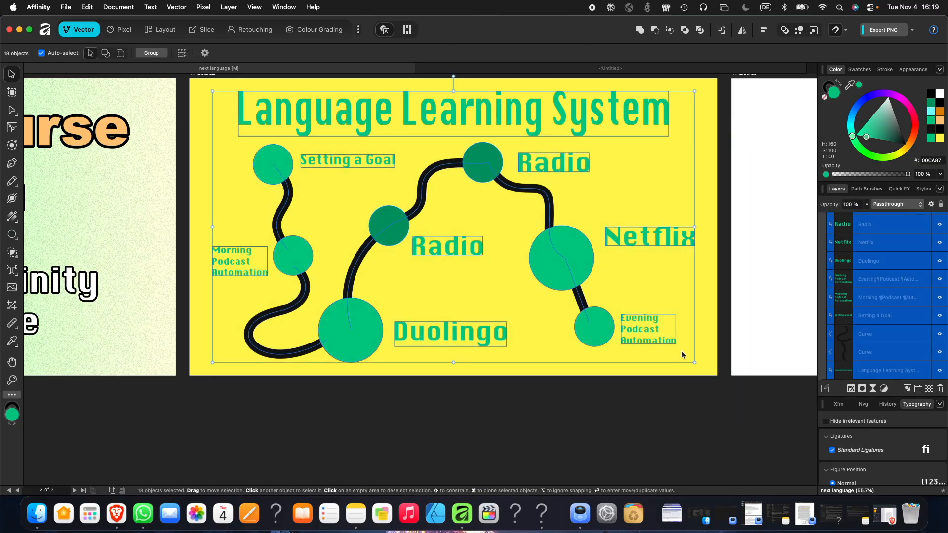
shift+click(523, 111)
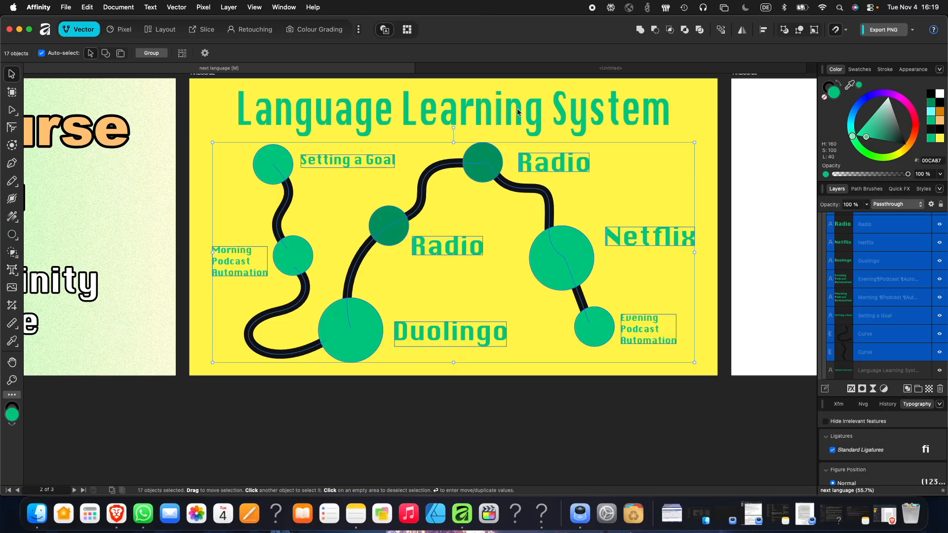
drag(499, 197, 500, 201)
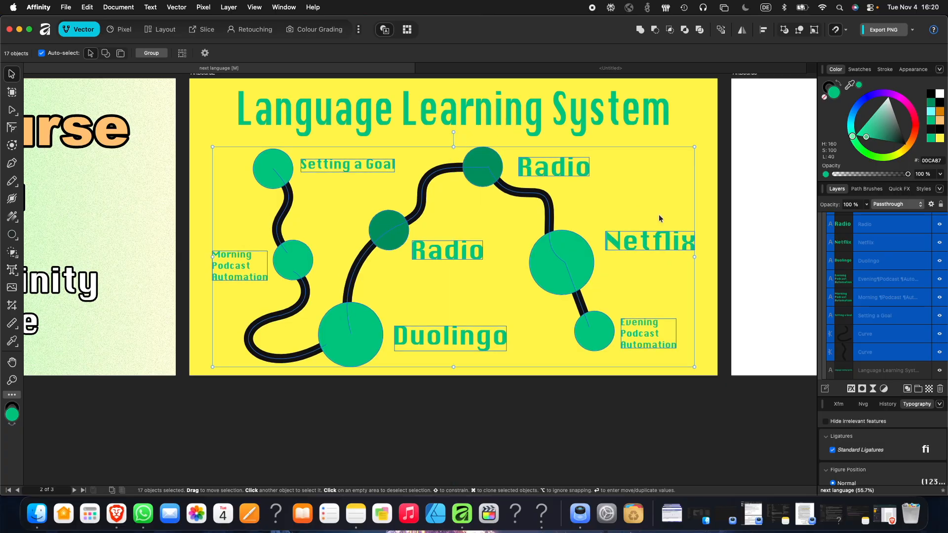
- Scale the selected circles, labels and curves down proportionally around their centre, and deselect them
drag(703, 254, 612, 245)
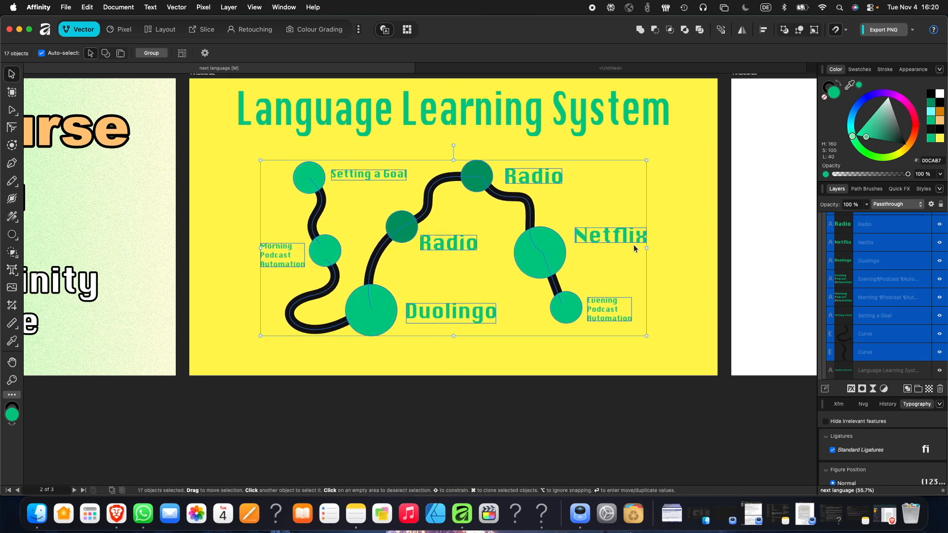
click(673, 243)
scroll(543, 179, up, 2)
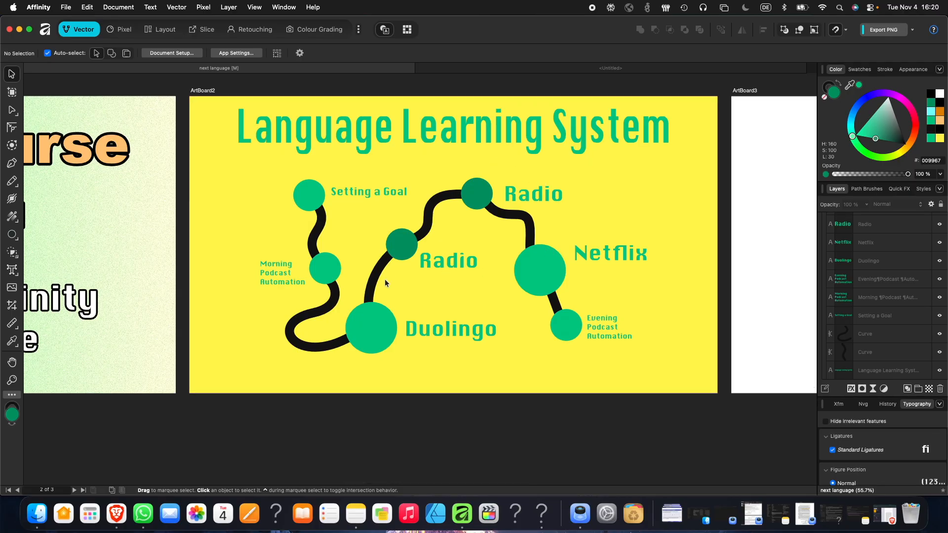
- Move the first circle left, reattach the path's starting node to it, and bend the curve with the node's handle
click(310, 197)
click(309, 197)
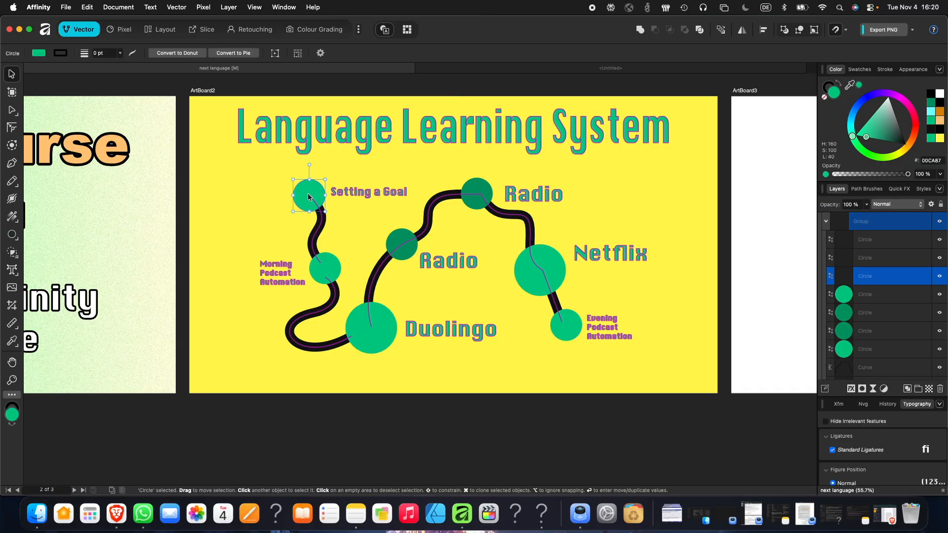
drag(308, 197, 276, 195)
click(311, 200)
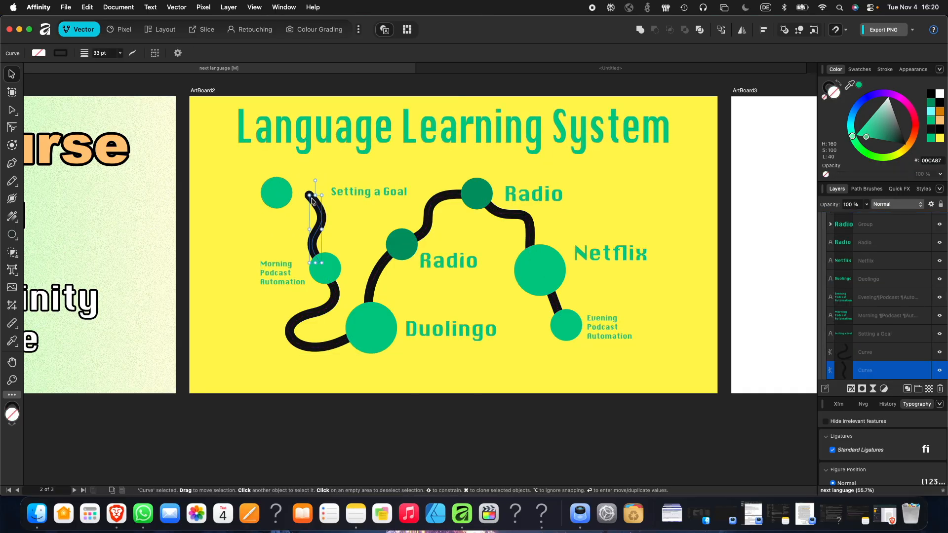
key(a)
drag(309, 195, 282, 192)
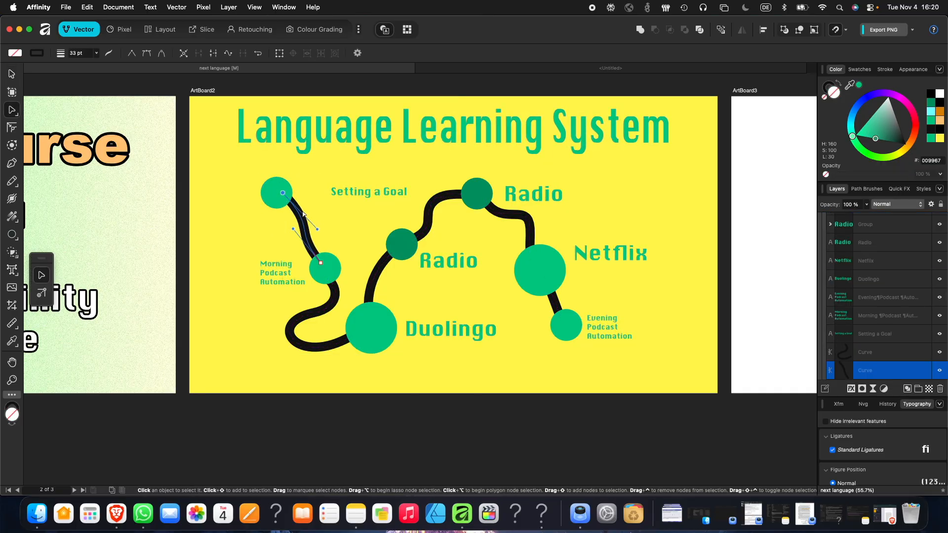
drag(317, 229, 325, 208)
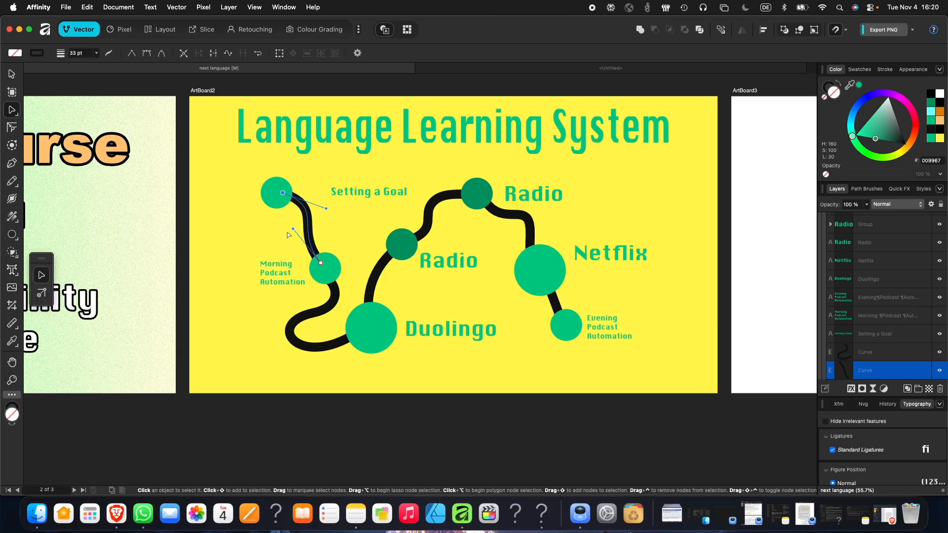
- Move the "Setting a Goal" label left and slightly up, beside the first circle
click(377, 193)
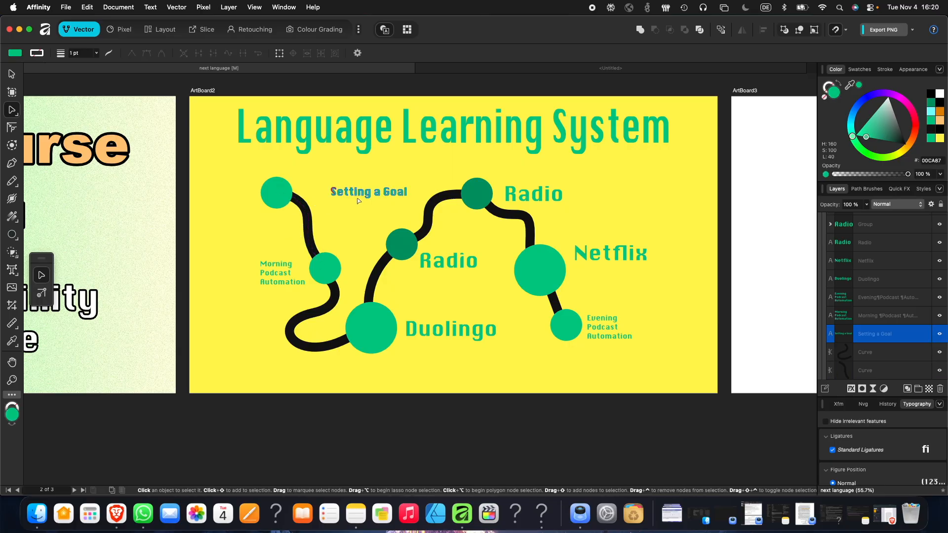
key(v)
drag(335, 189, 338, 189)
key(t)
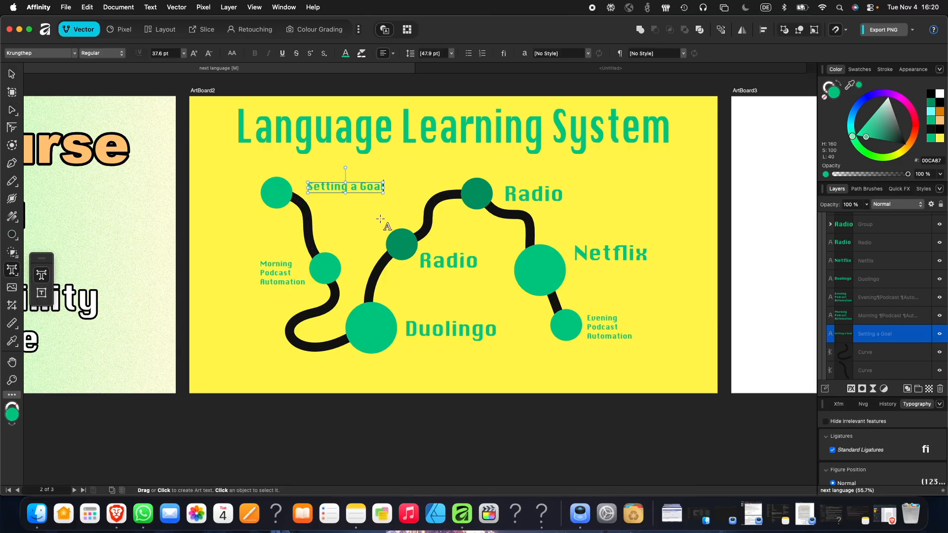
click(12, 74)
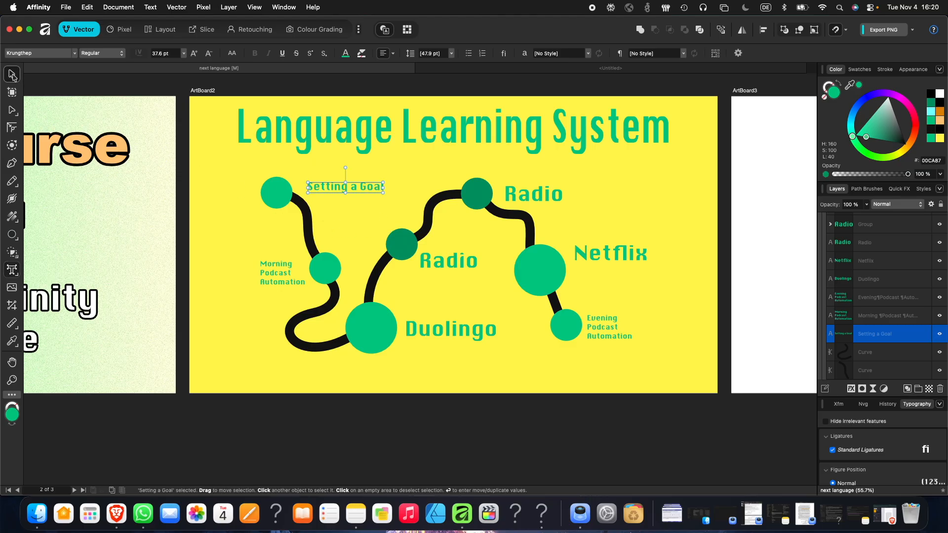
- Move the "Evening Podcast Automation" label to the right and its circle down and right, away from the path's end
scroll(556, 371, down, 2)
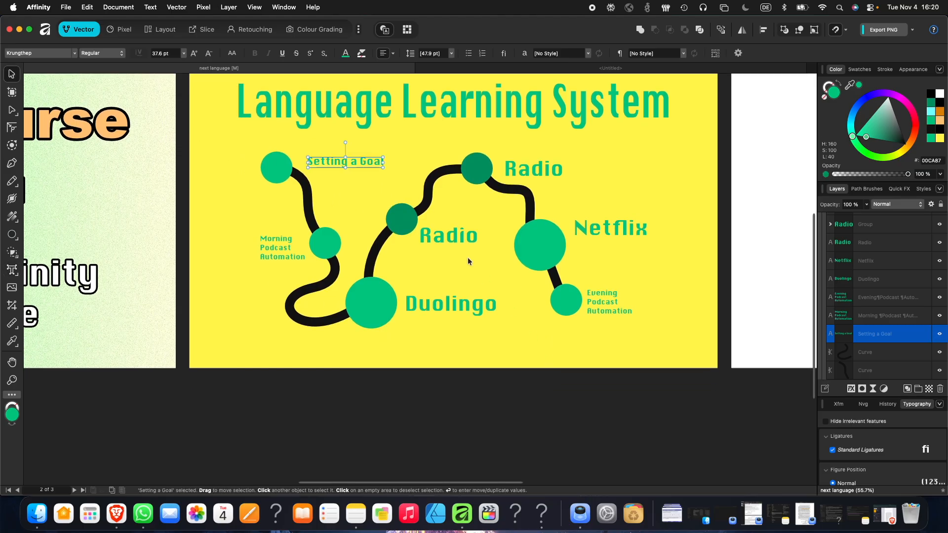
click(601, 305)
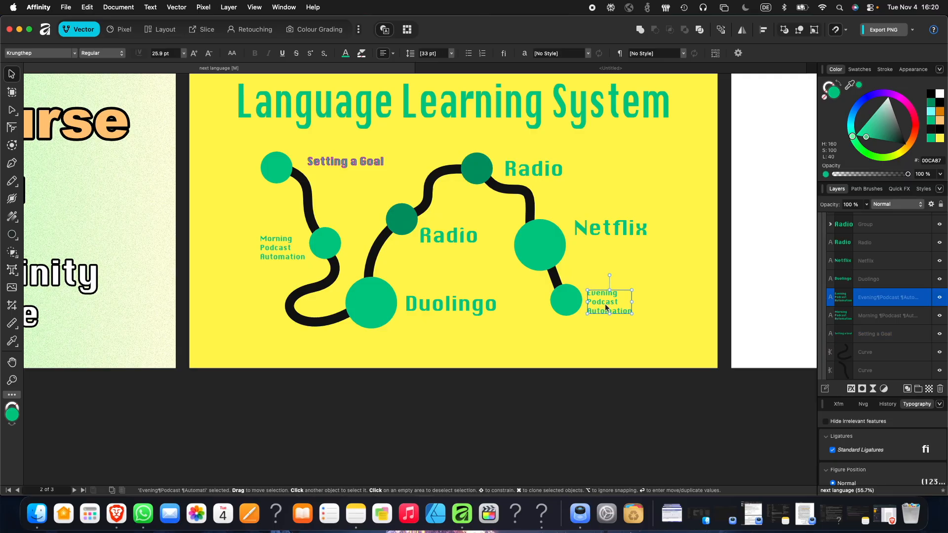
click(572, 302)
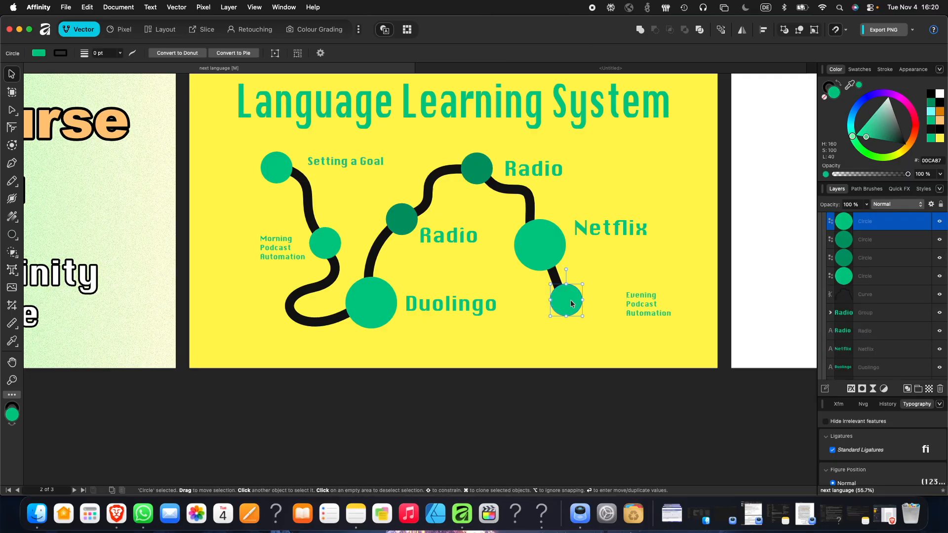
scroll(571, 303, up, 5)
drag(571, 301, 614, 345)
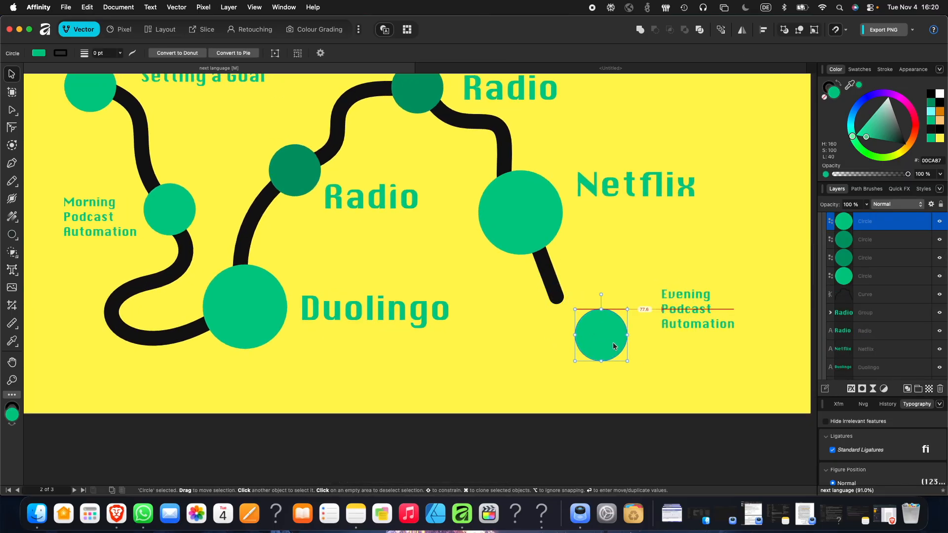
- Convert the circle beside "Evening Podcast Automation" to curves
key(a)
scroll(607, 333, down, 2)
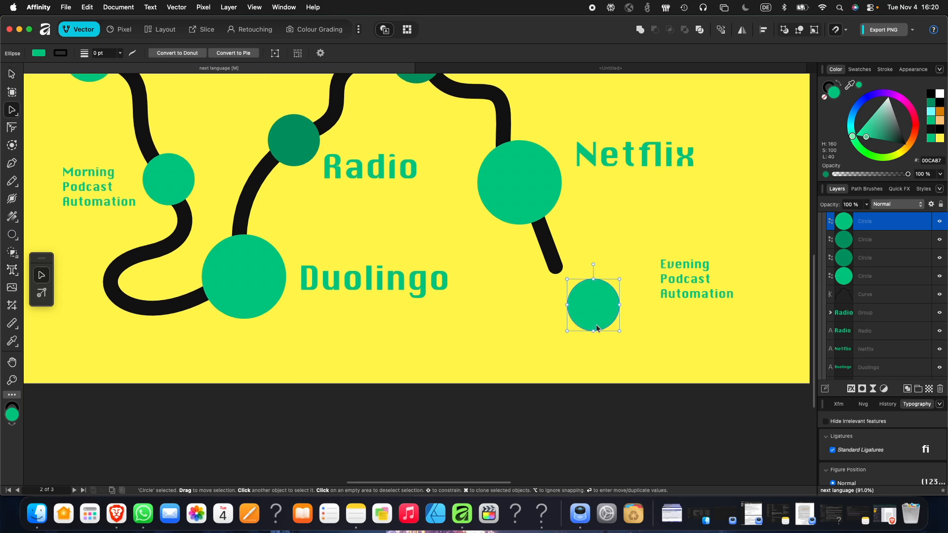
key(v)
right_click(598, 321)
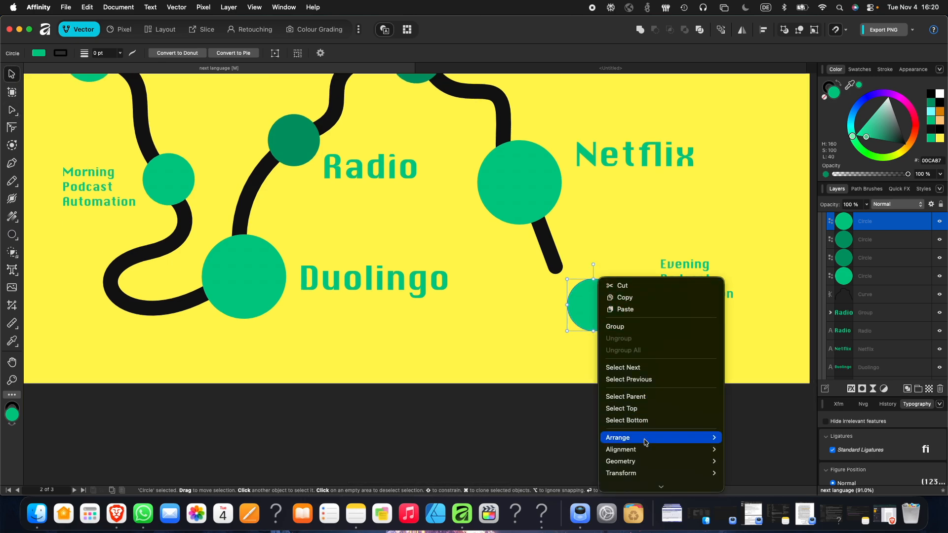
scroll(640, 441, down, 1)
click(642, 389)
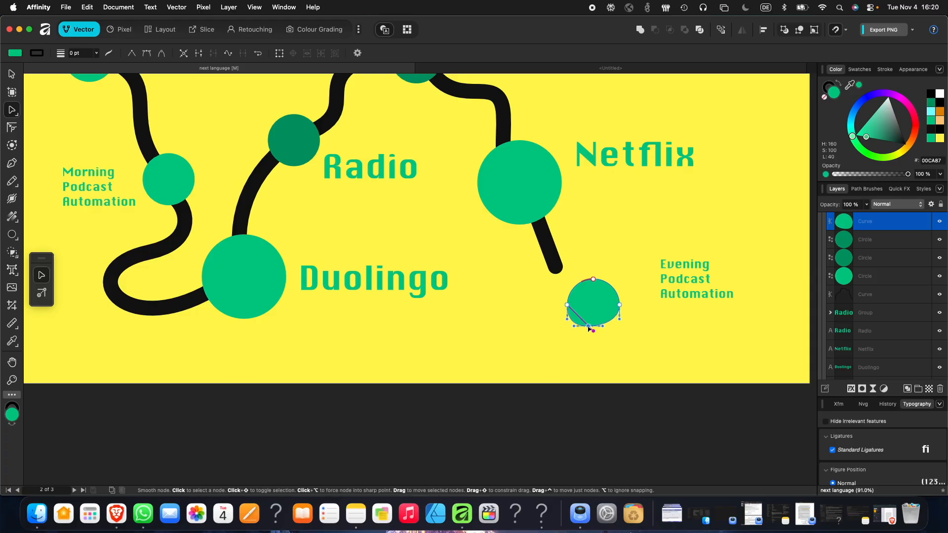
- Reshape the converted circle into a flat-bottomed dome by raising its bottom node, and deselect it
drag(589, 328, 631, 317)
drag(570, 322, 618, 319)
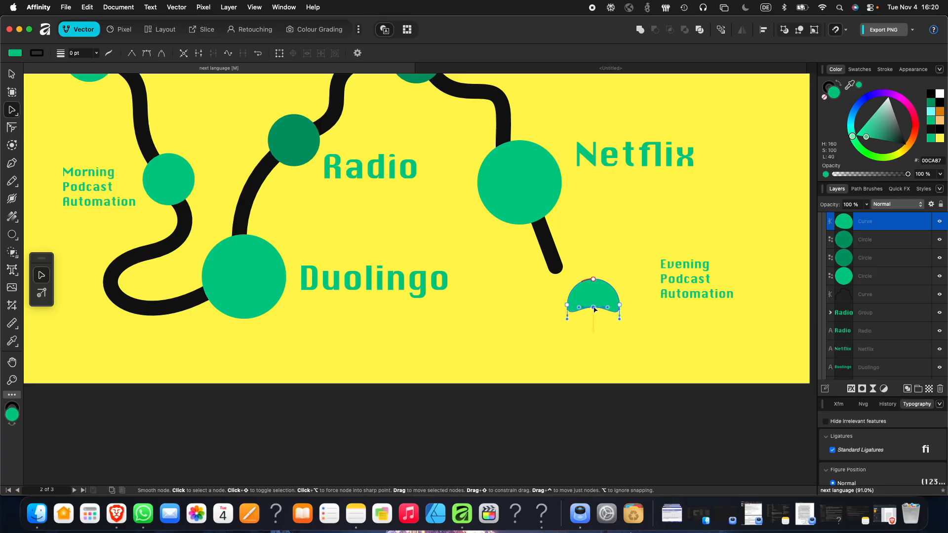
drag(594, 280, 583, 322)
click(650, 323)
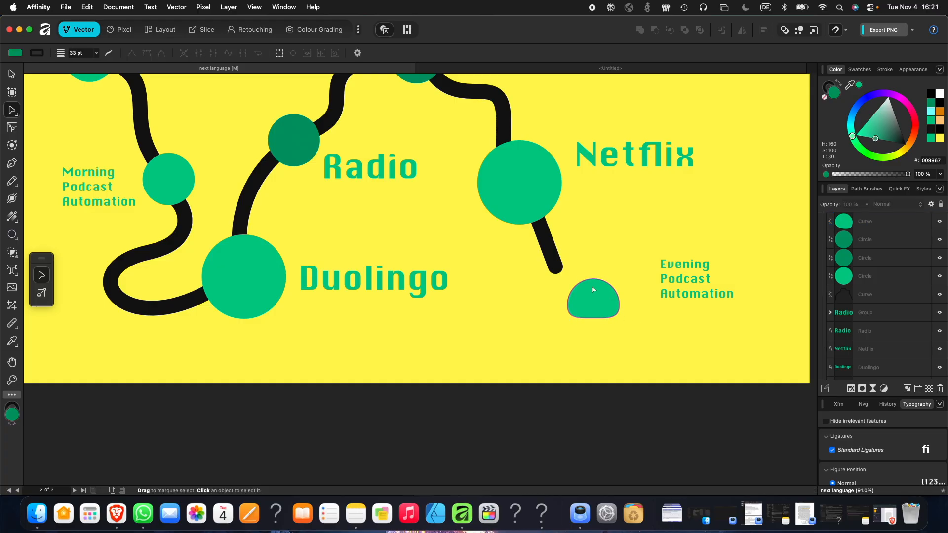
- Extend the path's end node into the dome shape and bend the last segment below Netflix into an S-curve
click(555, 269)
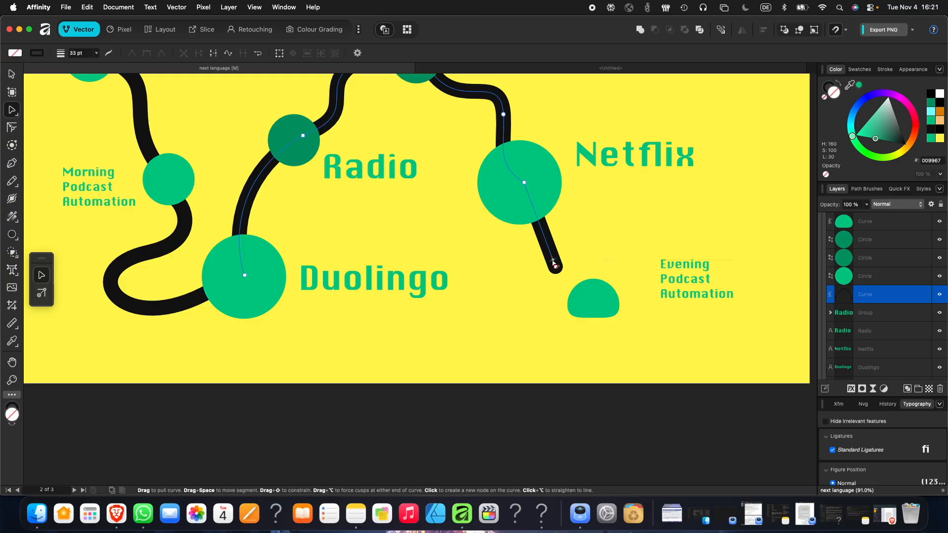
drag(556, 269, 593, 298)
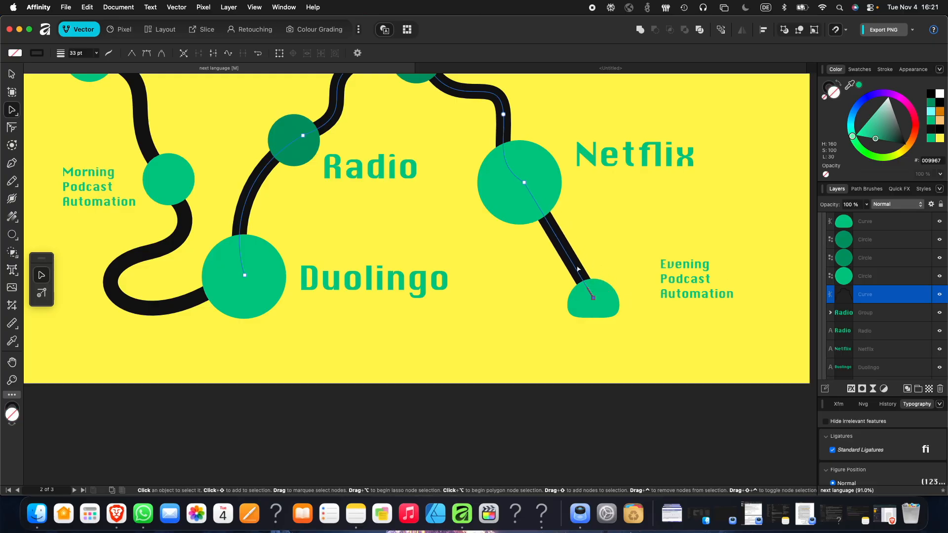
mouse_move(565, 250)
mouse_down()
mouse_move(544, 252)
mouse_move(564, 250)
mouse_up()
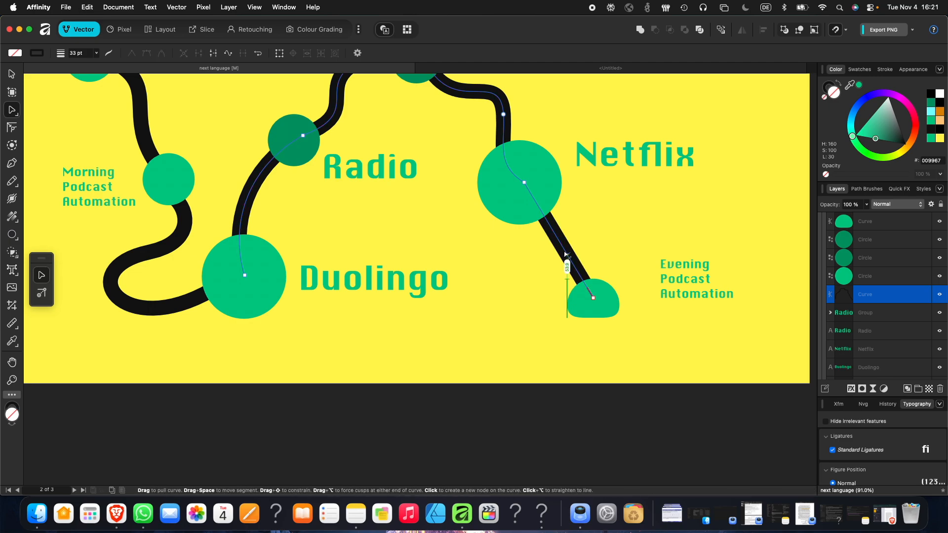
drag(566, 254, 547, 258)
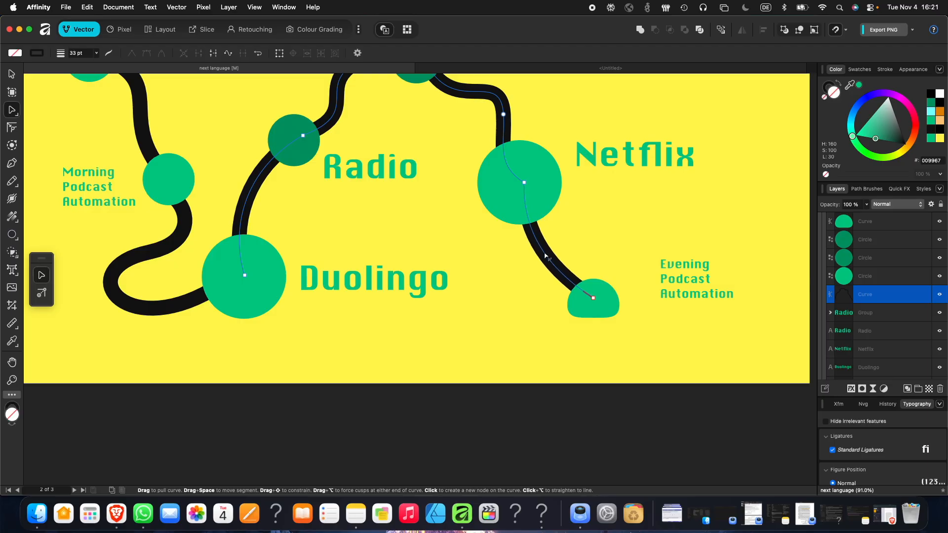
click(568, 280)
drag(543, 267, 526, 277)
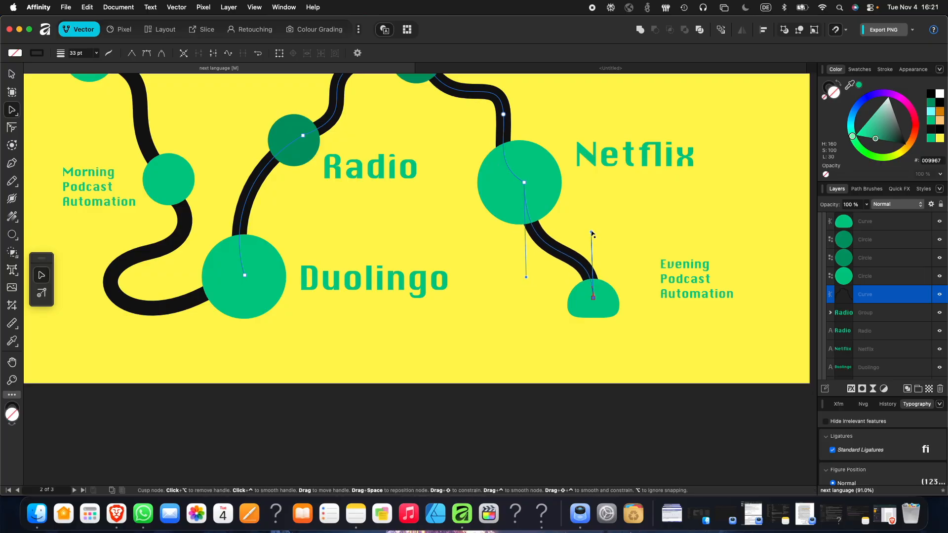
click(608, 232)
- Convert the circle beside "Setting a Goal" to curves for node editing
scroll(612, 237, down, 5)
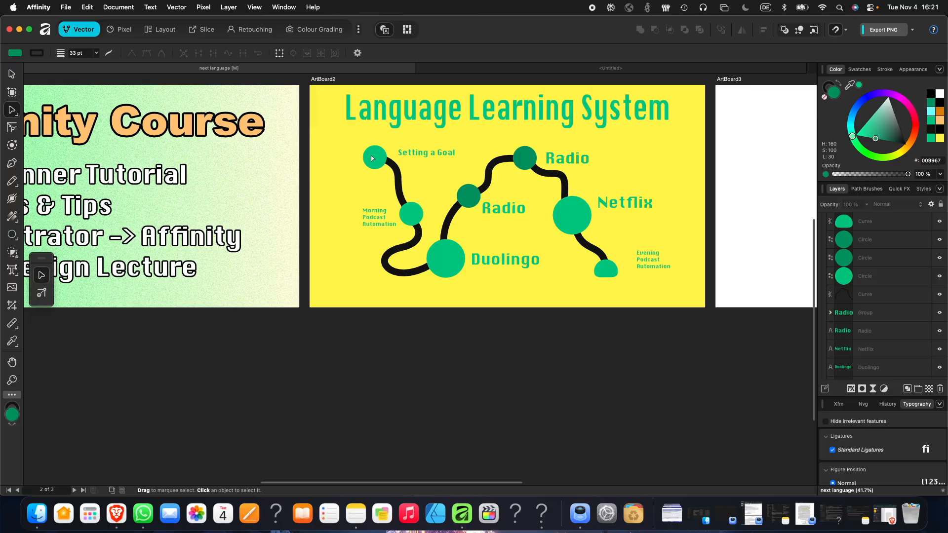
key(v)
click(372, 157)
right_click(372, 158)
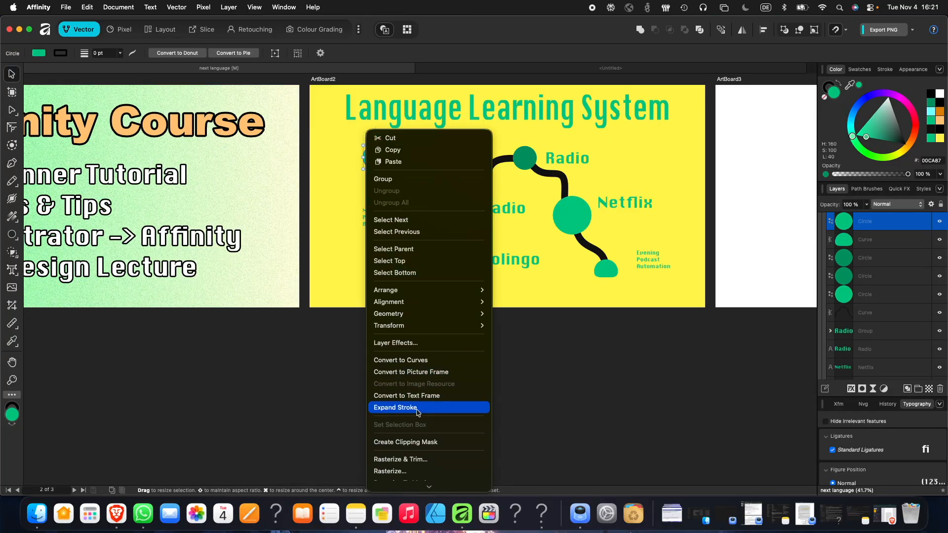
scroll(417, 412, down, 4)
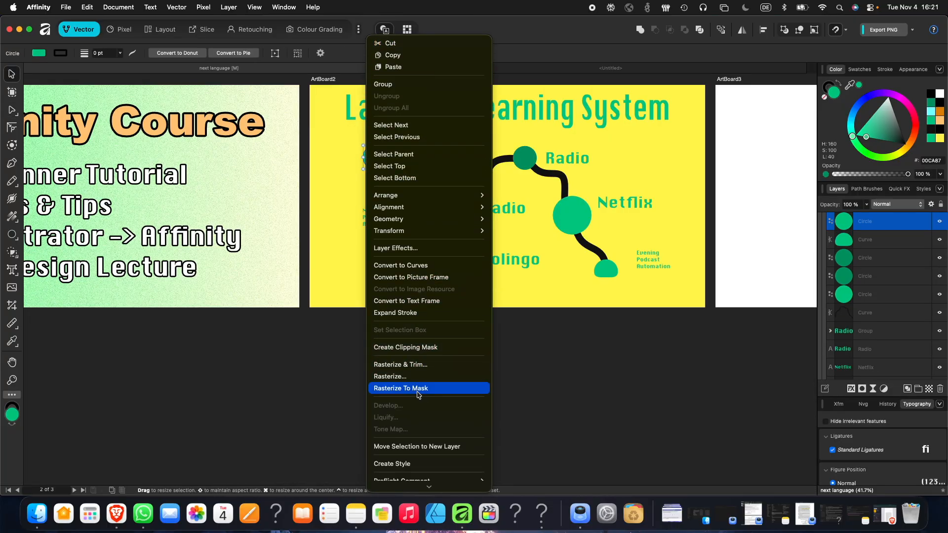
key(Escape)
key(super+Return)
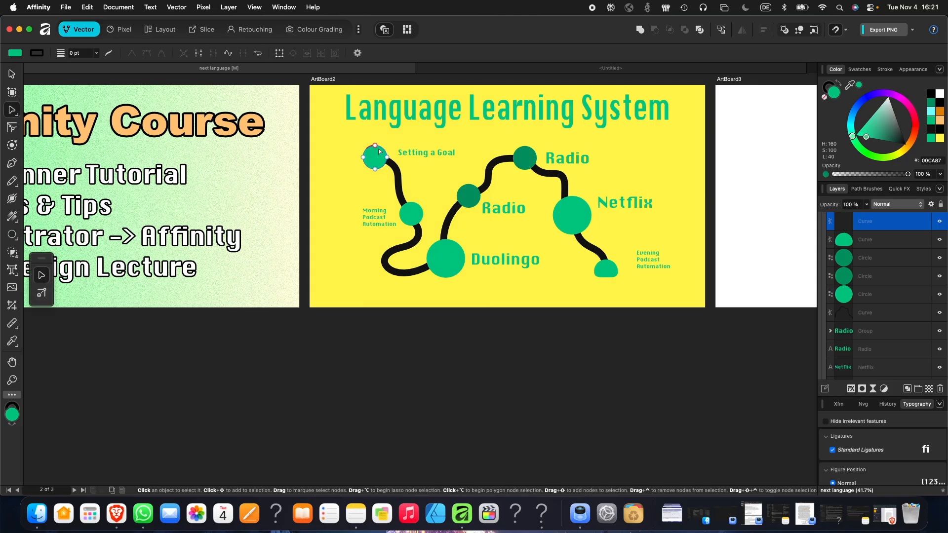
scroll(376, 154, up, 8)
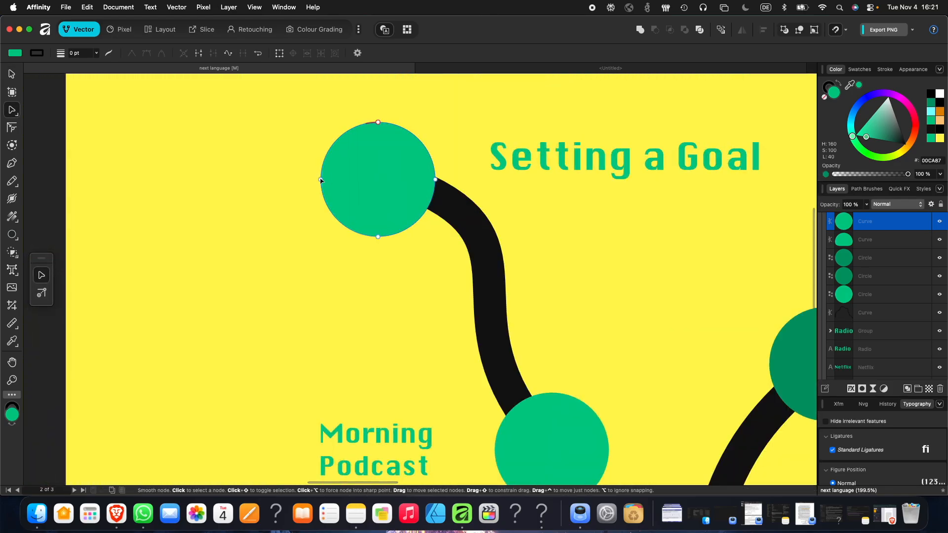